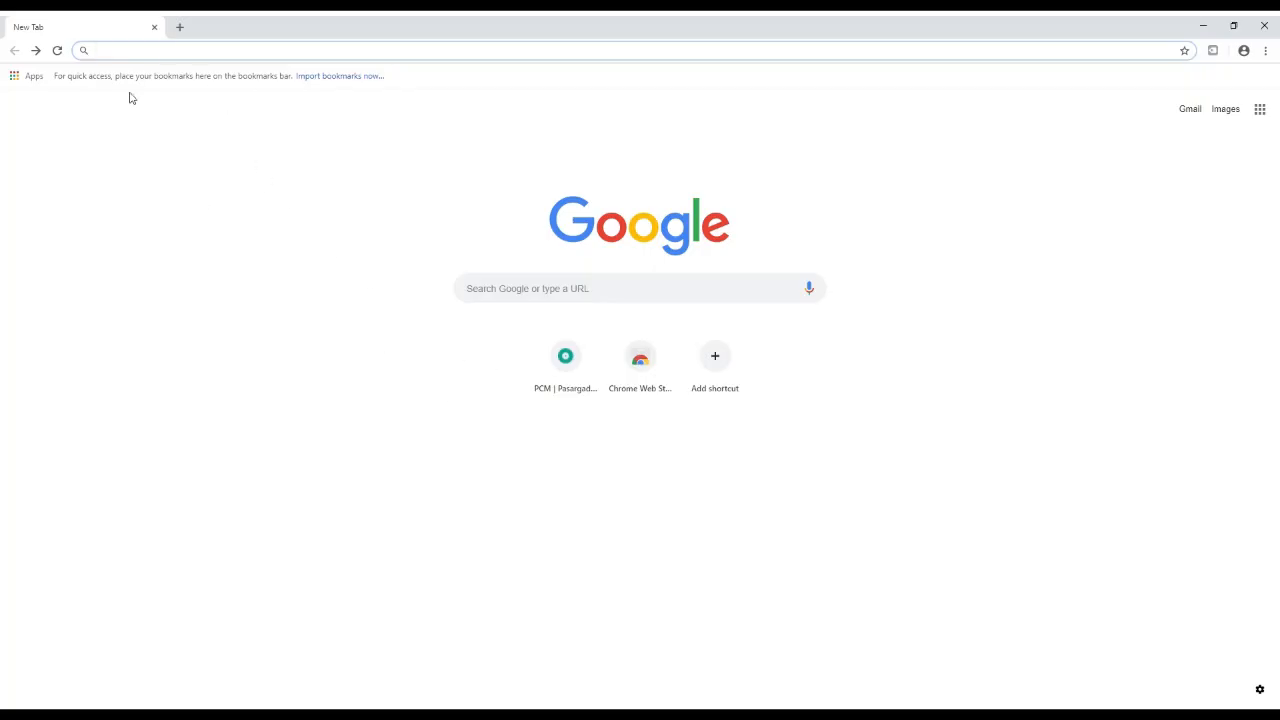
Go to the PCM site from Chrome's address bar and reach its Sign Up page via Login
type("pcm.revolufy.com")
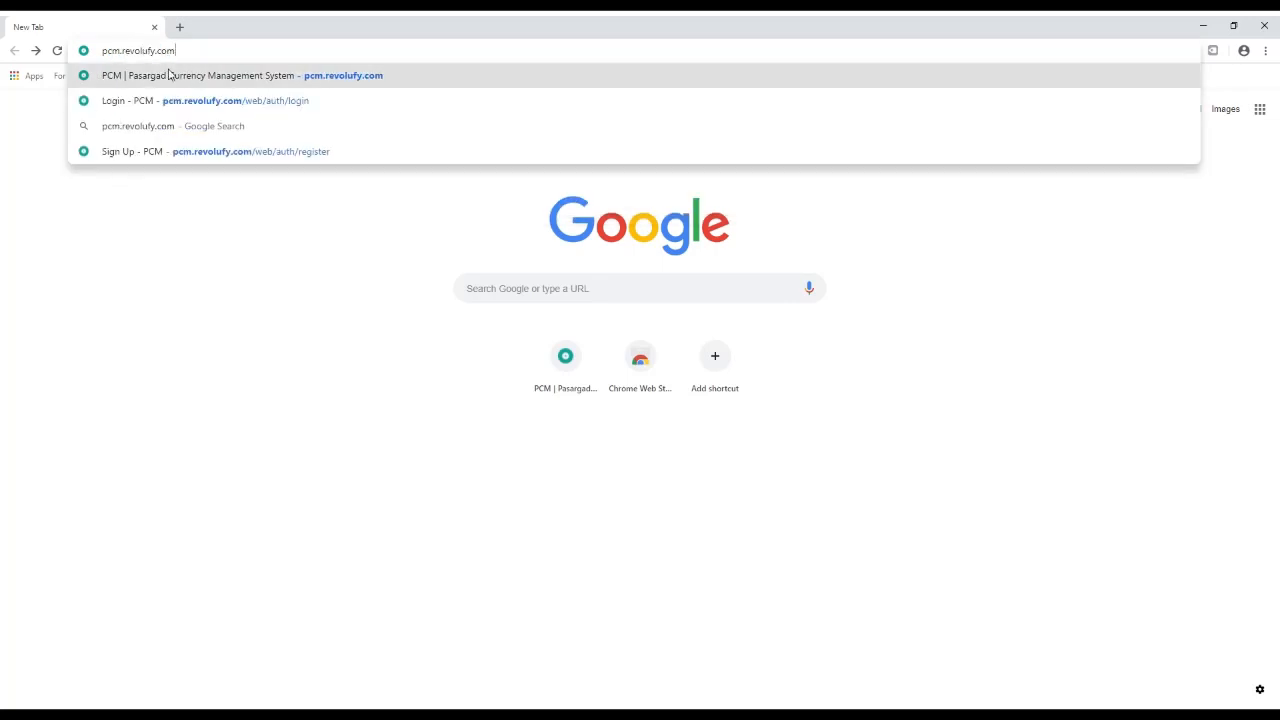
left_click(168, 76)
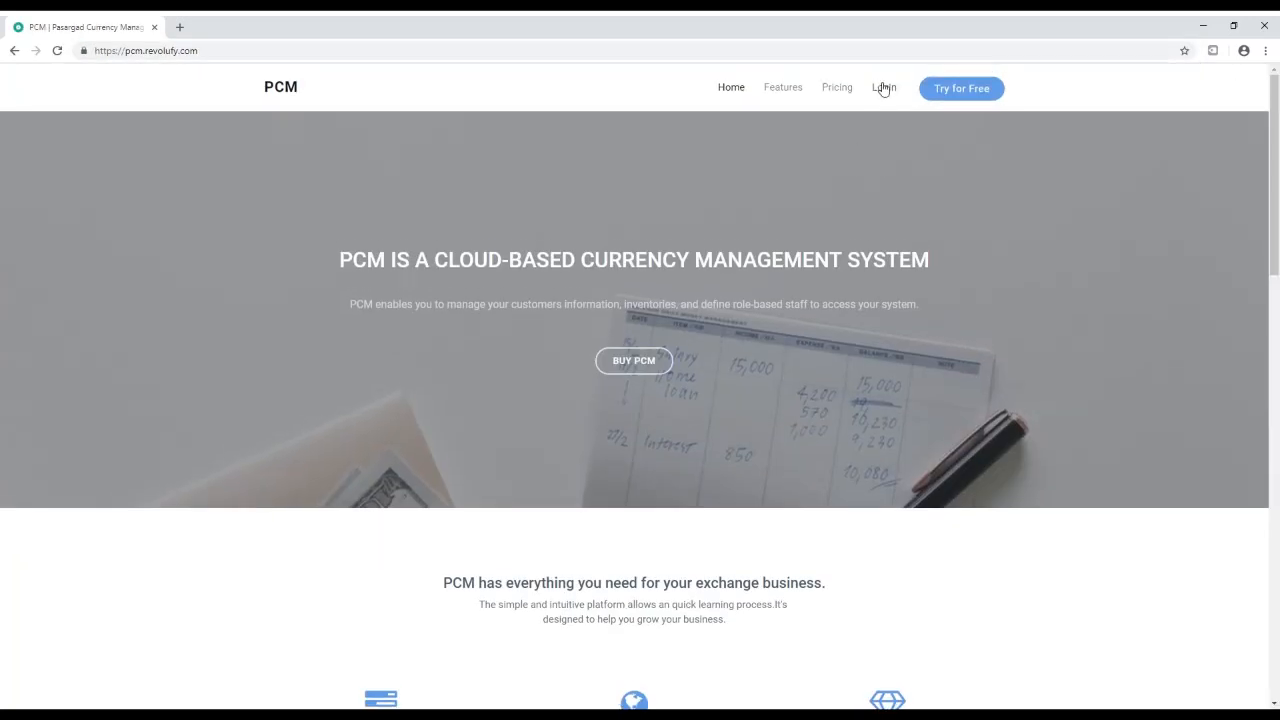
left_click(882, 86)
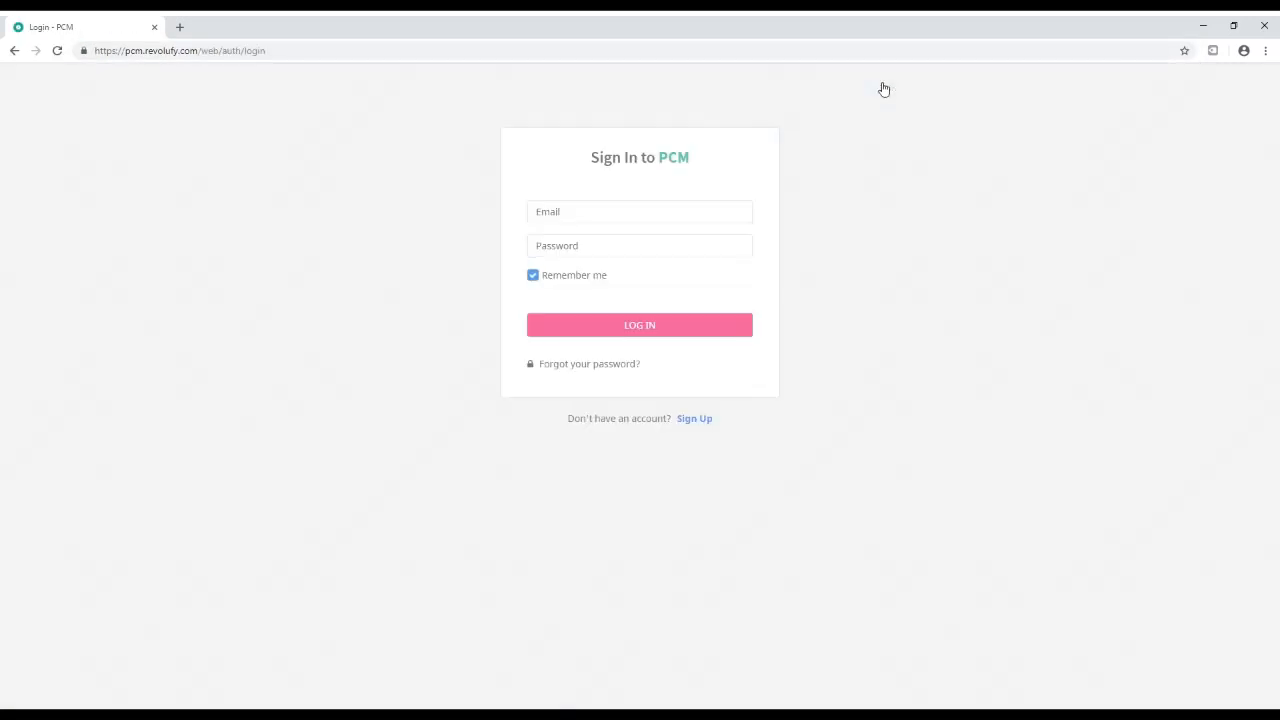
left_click(547, 215)
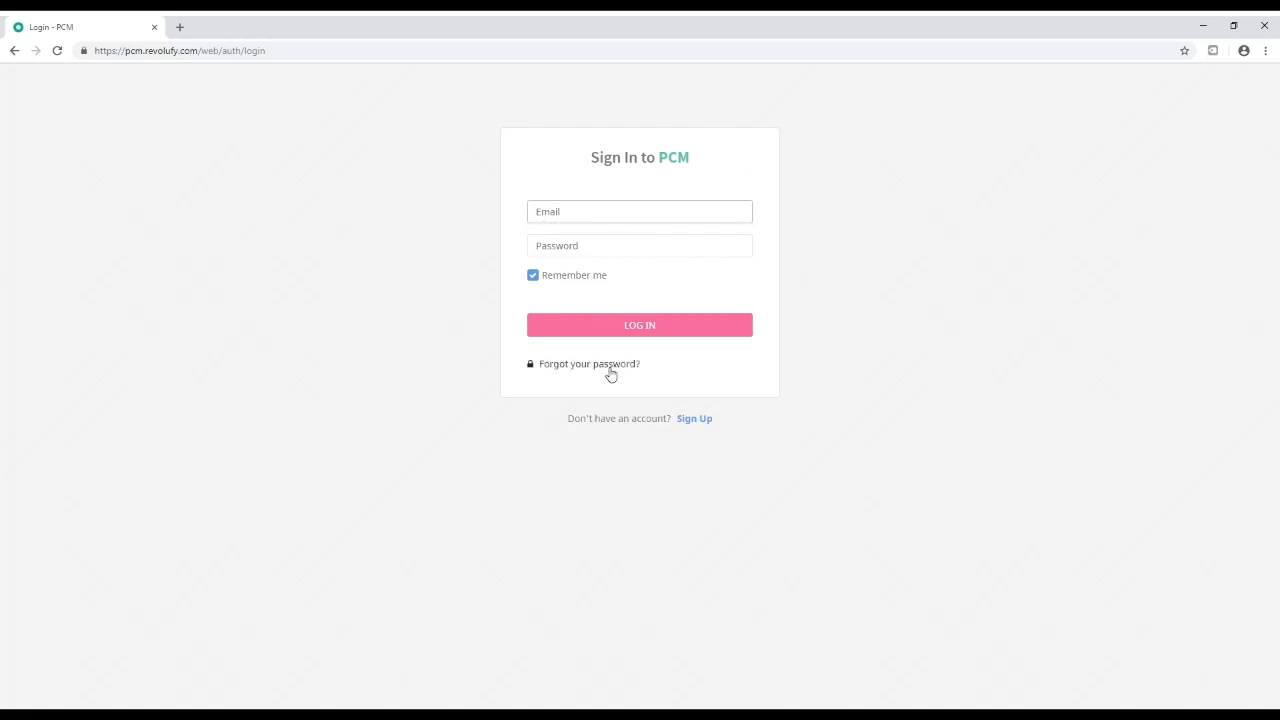
left_click(692, 420)
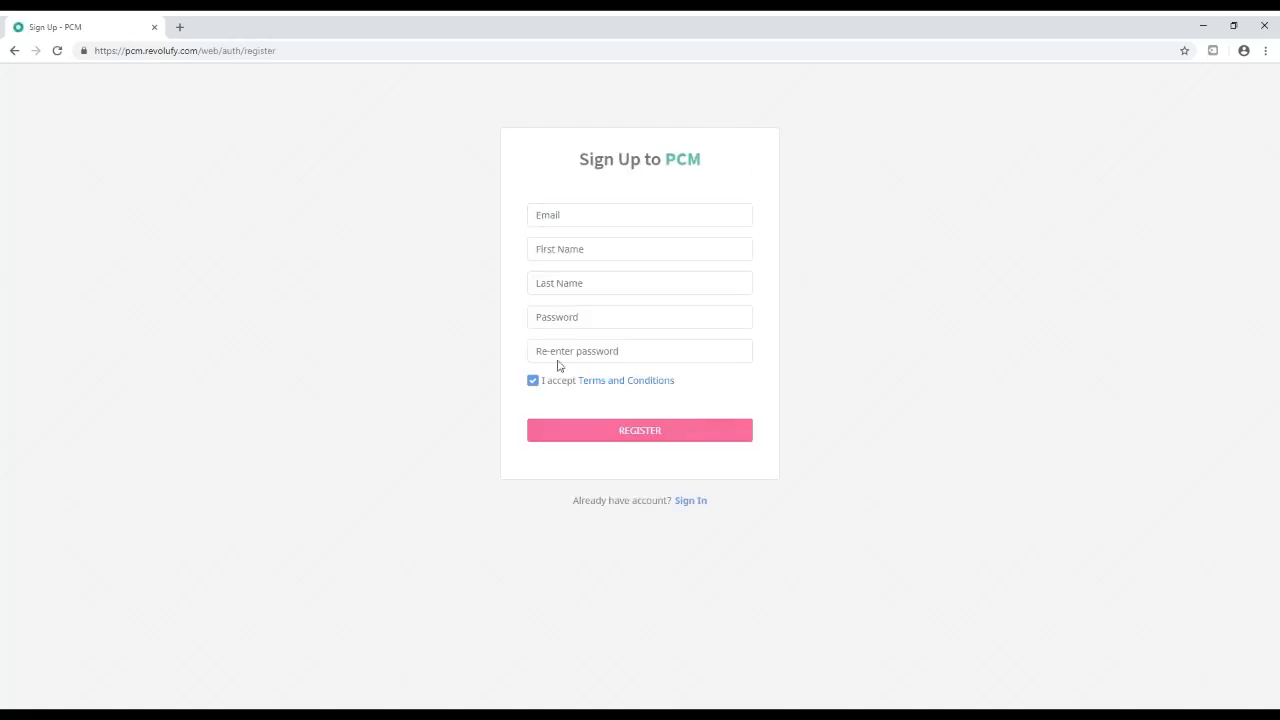
Fill in the new account's e-mail, first and last name and matching passwords, then register
left_click(546, 225)
type("test@pcm.com")
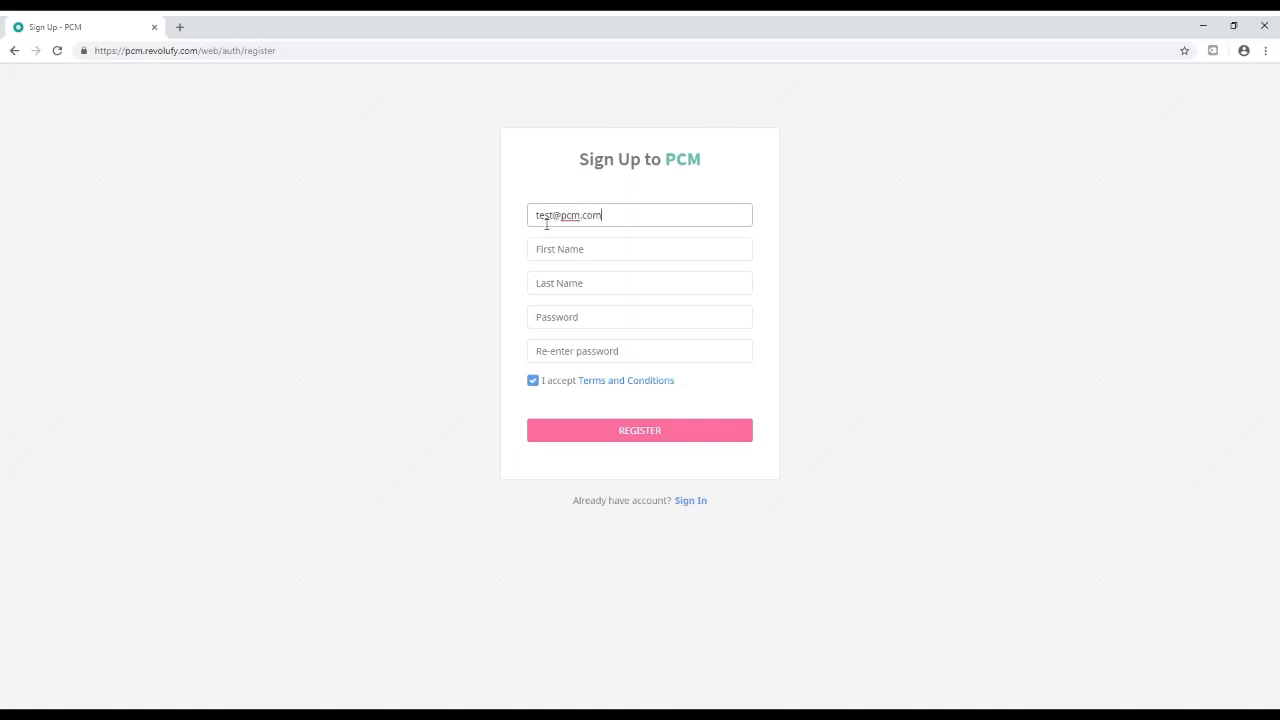
key("Tab")
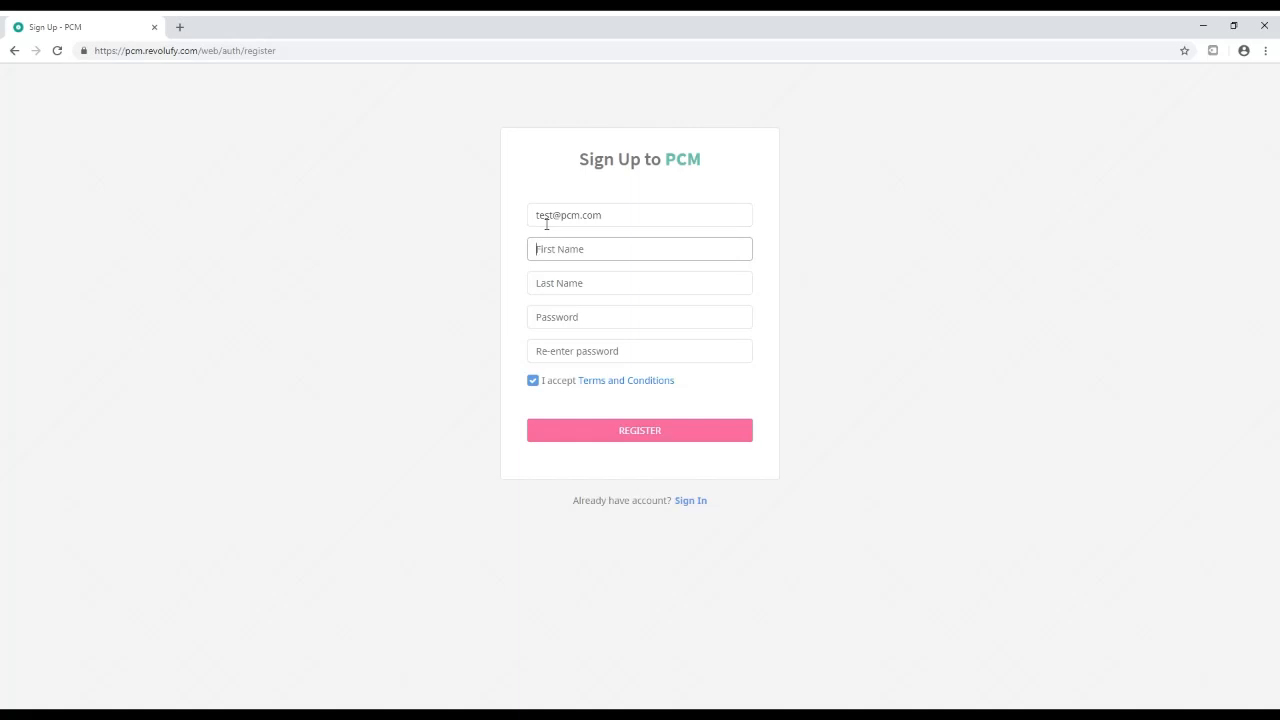
type("John")
key("Tab")
type("D")
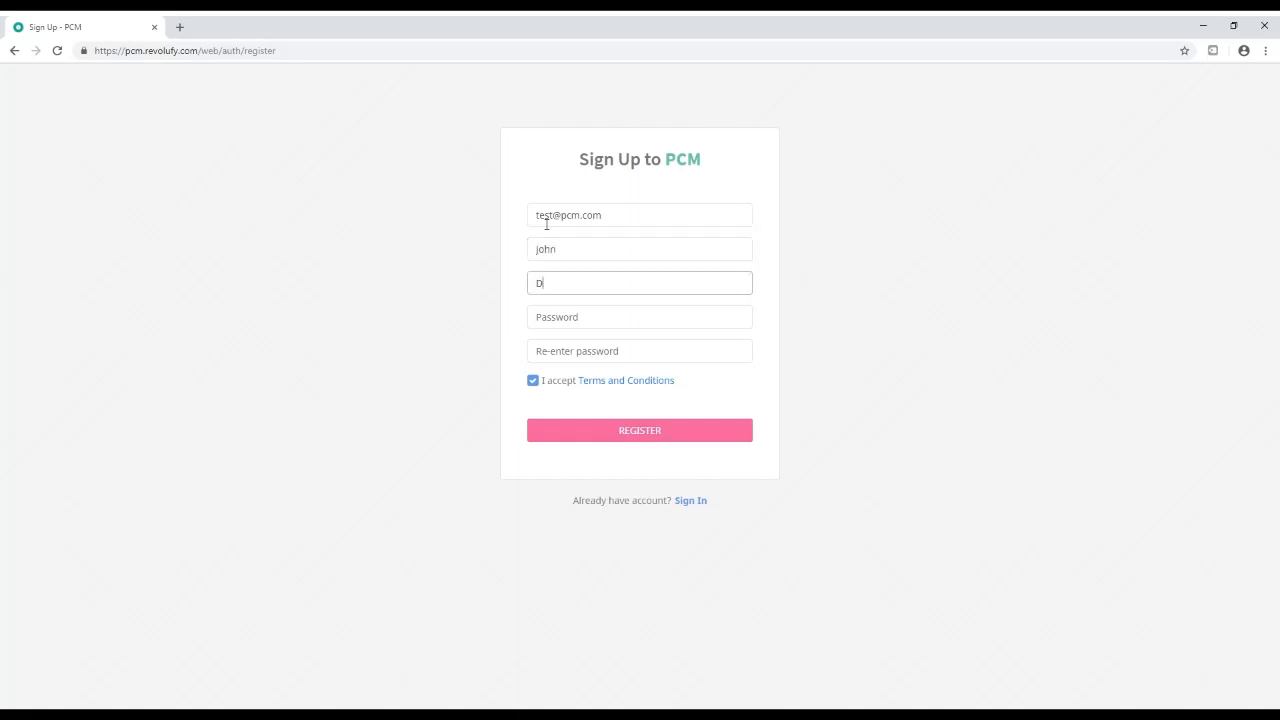
type("oe")
key("Tab")
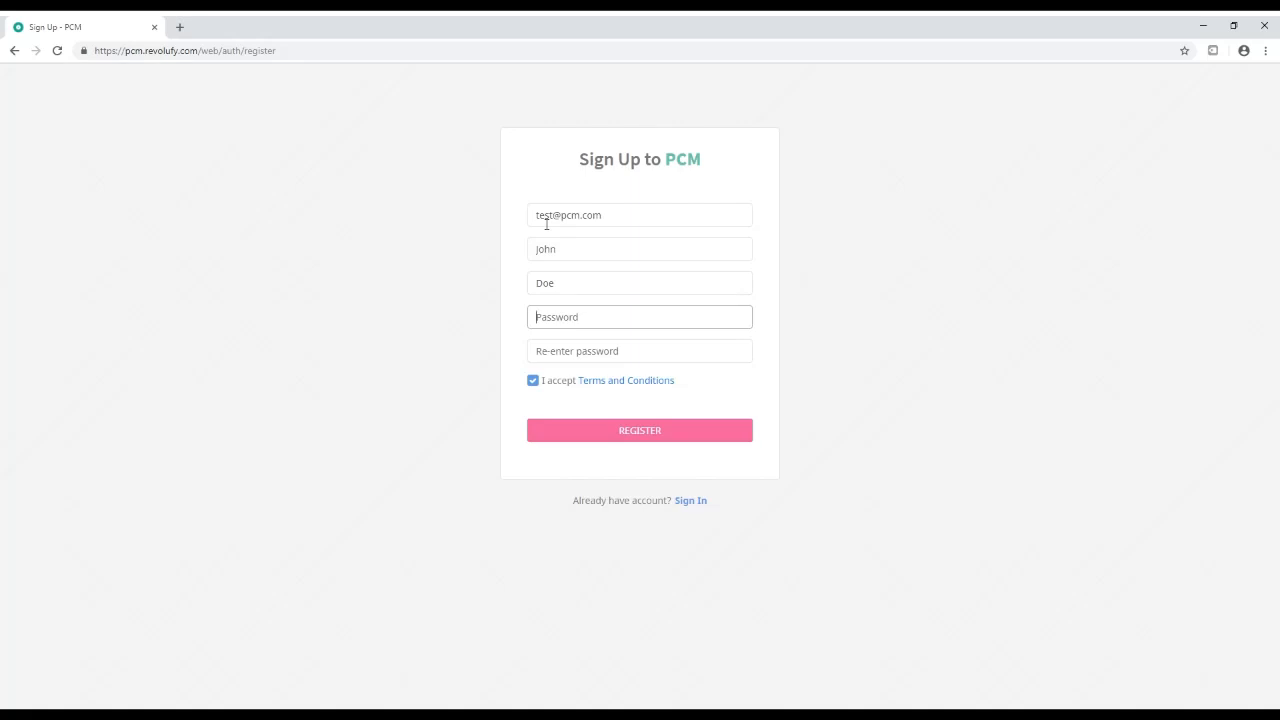
type("password")
key("Tab")
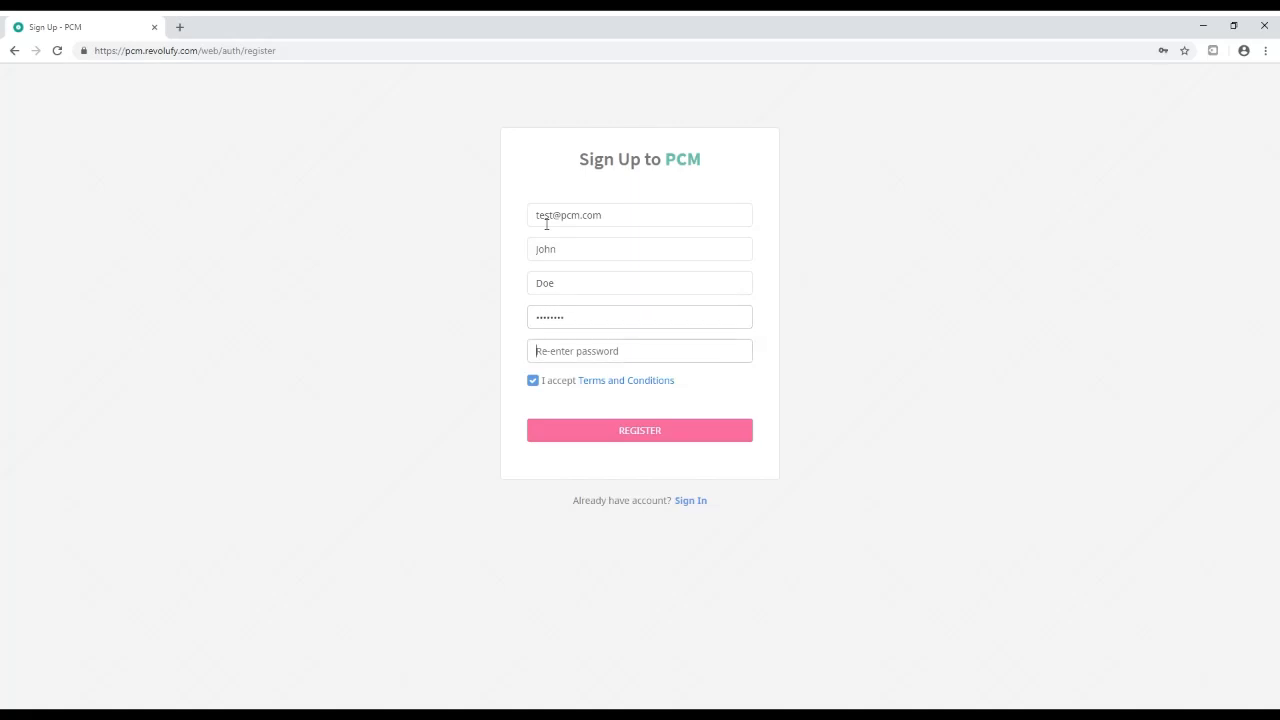
type("passwo")
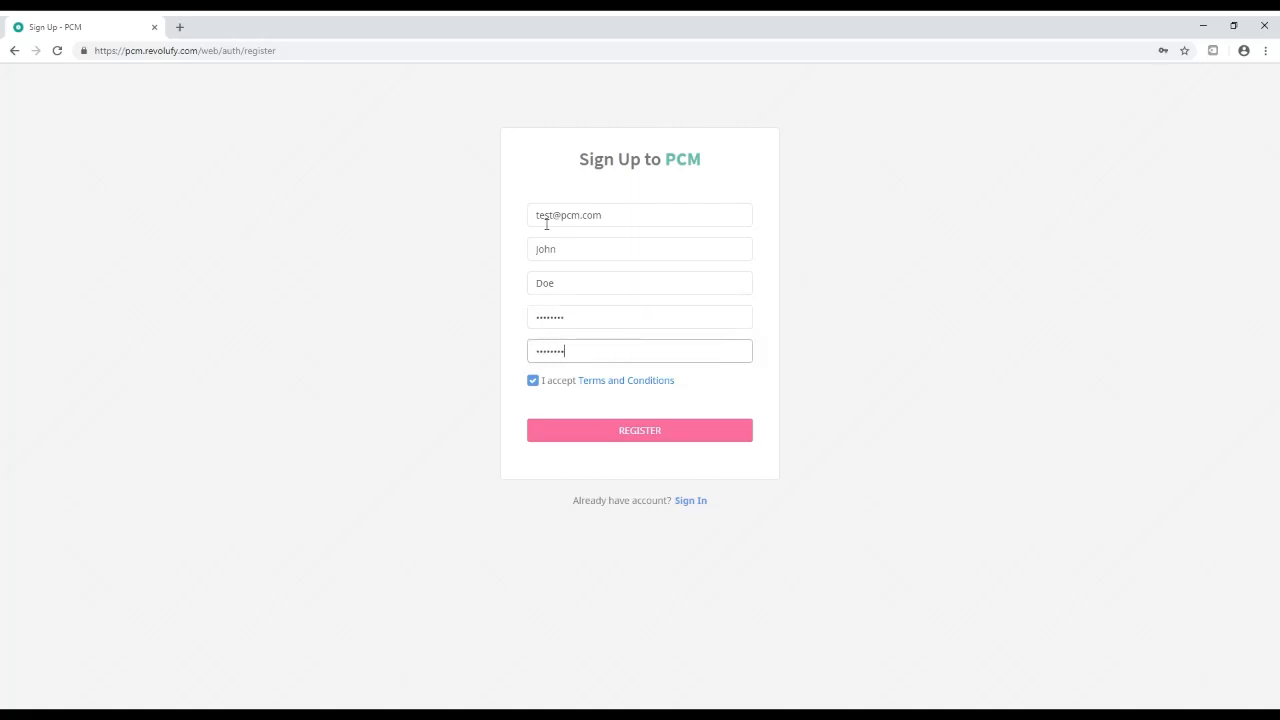
left_click(648, 431)
Dismiss the welcome message and log in with the new account's e-mail and password
left_click(657, 475)
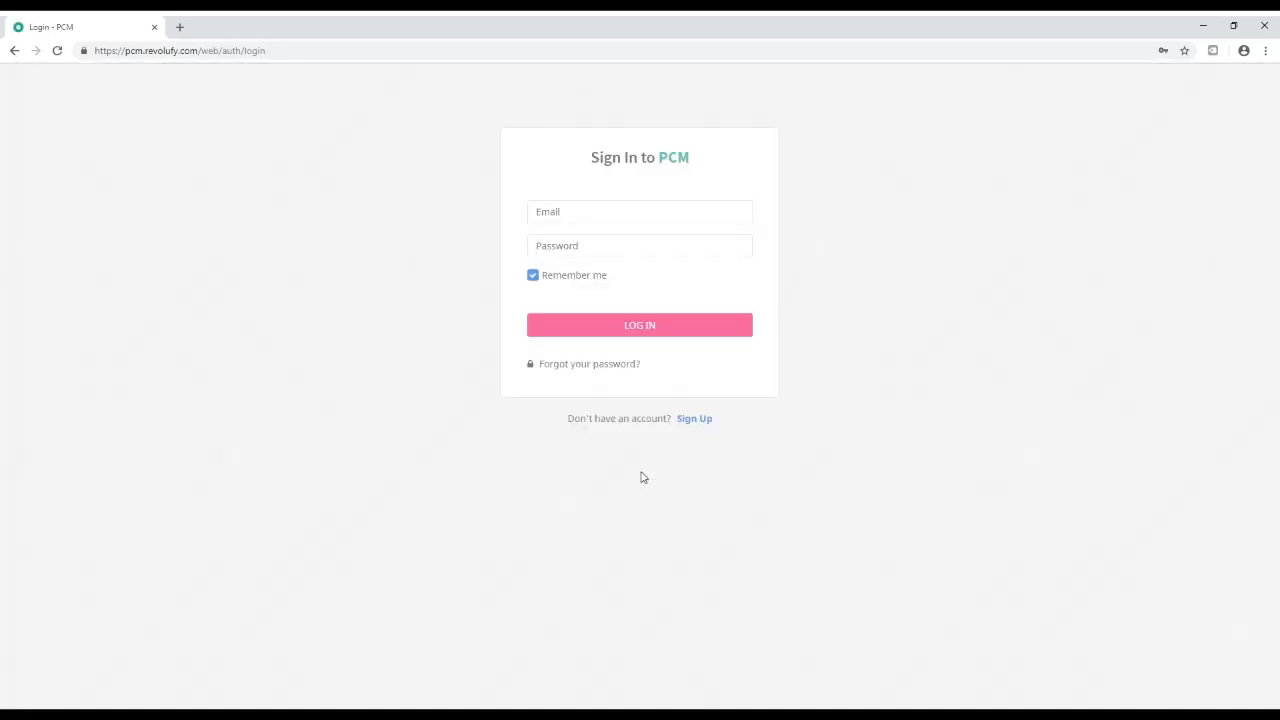
left_click(554, 222)
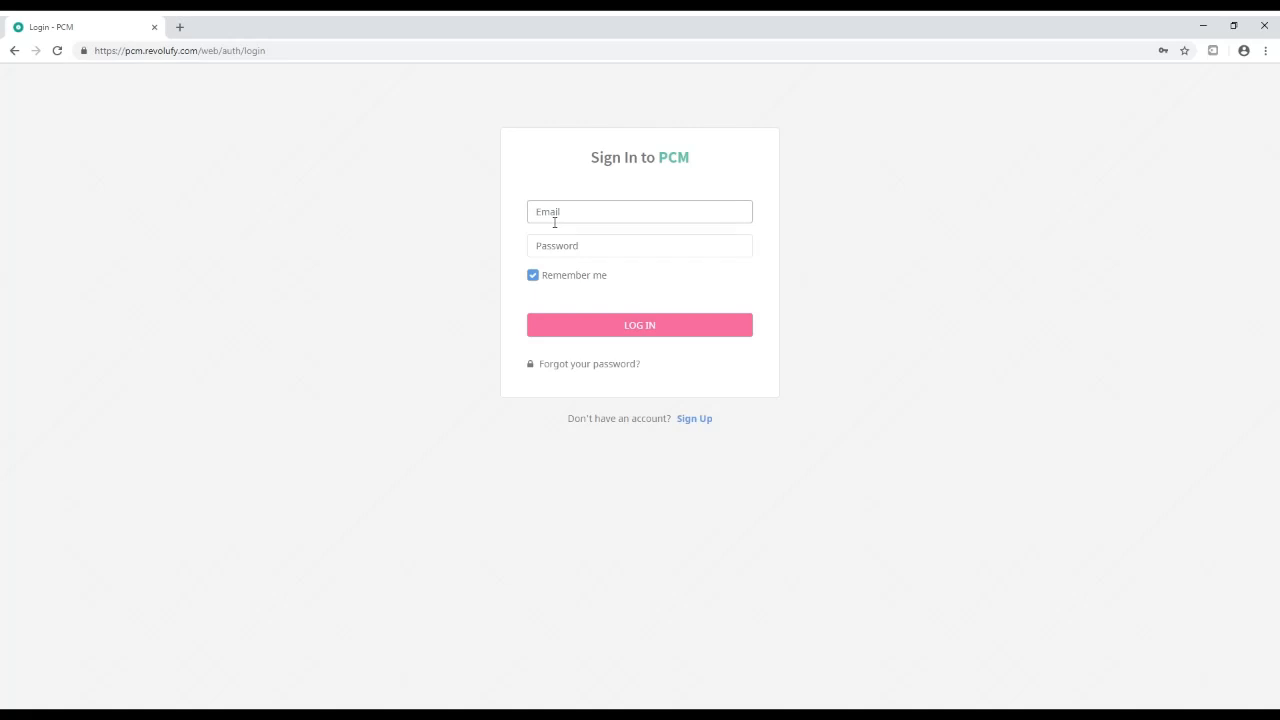
type("test@pcm.com")
key("Tab")
type("password")
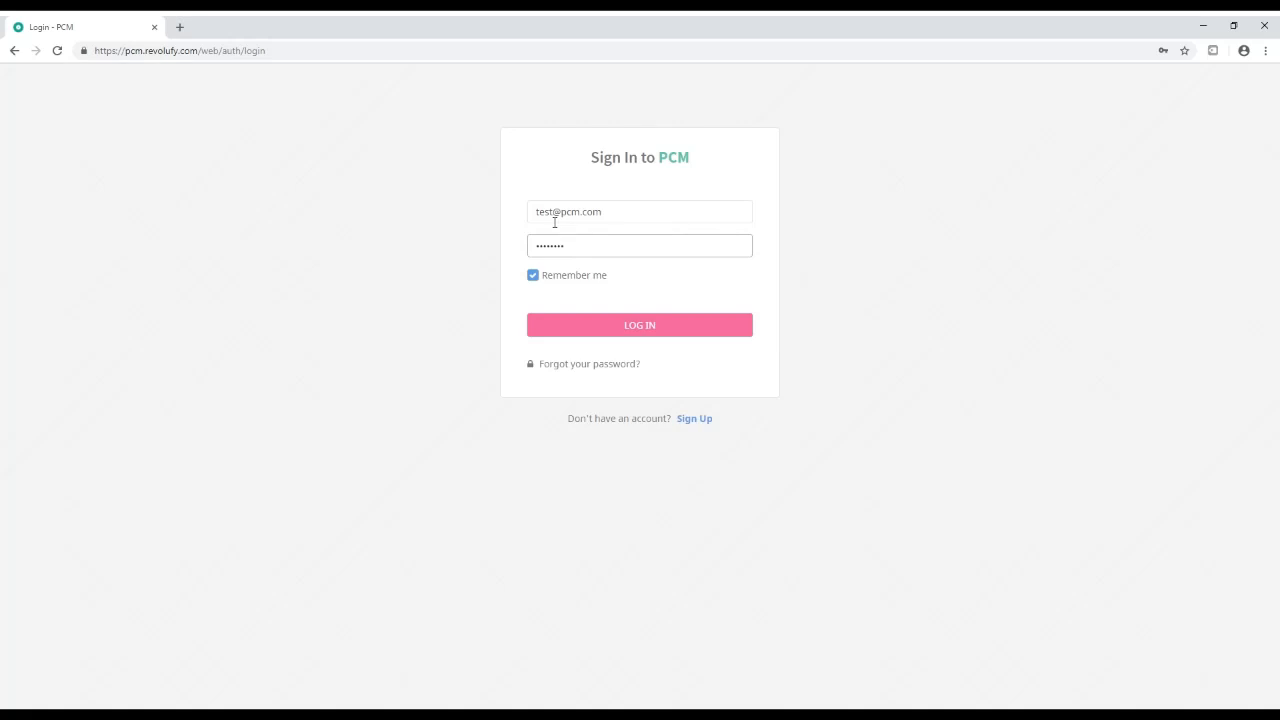
left_click(657, 330)
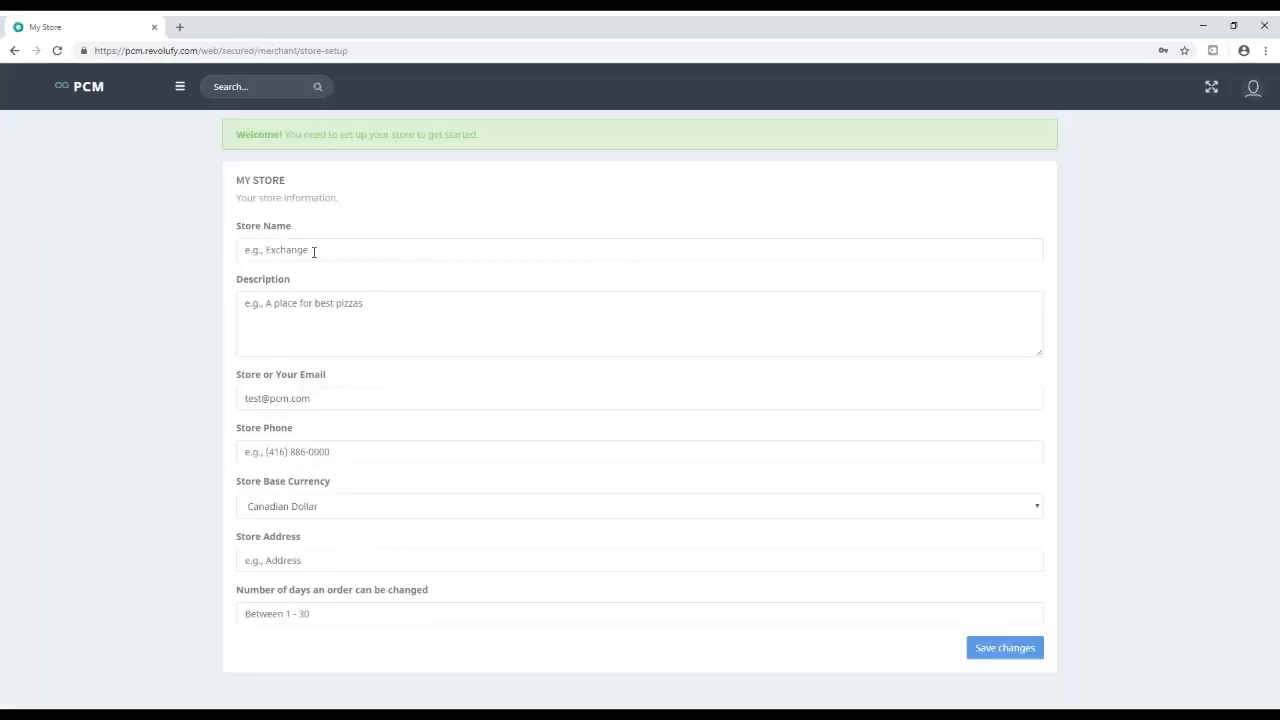
Name the store 'Store I' with the description 'some store description'
left_click_drag(236, 134, 494, 141)
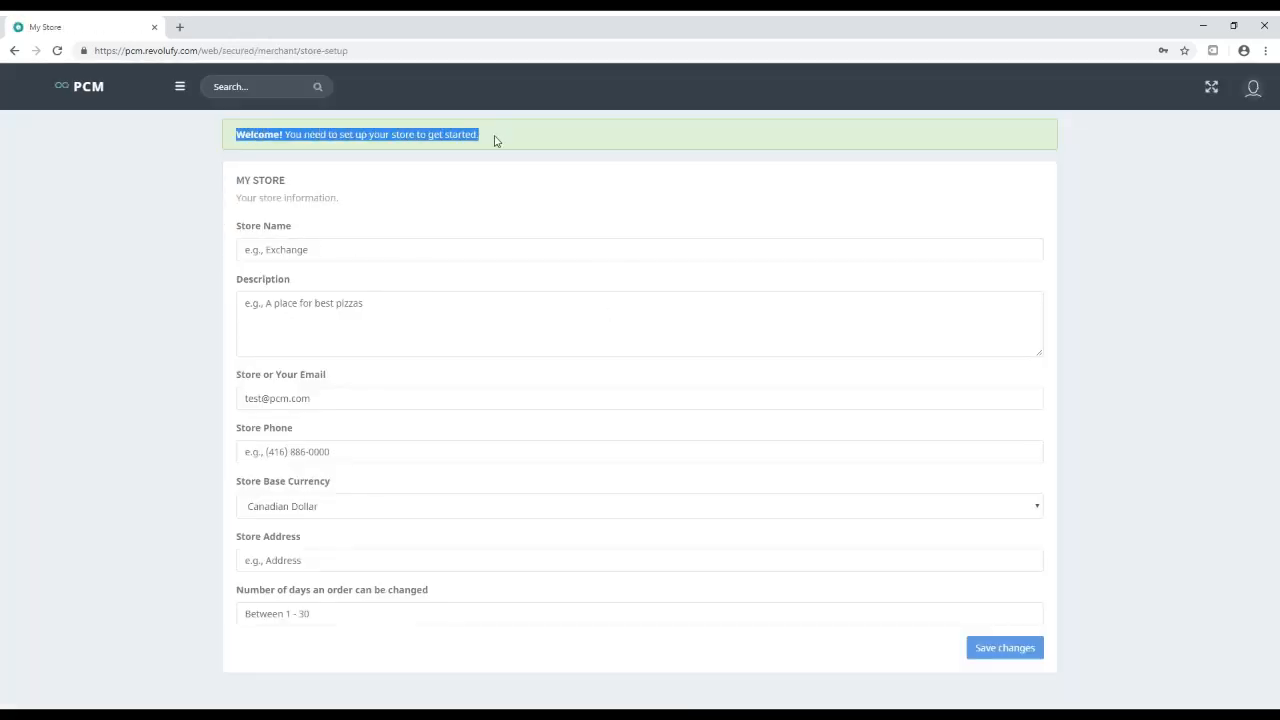
left_click(480, 137)
left_click(280, 262)
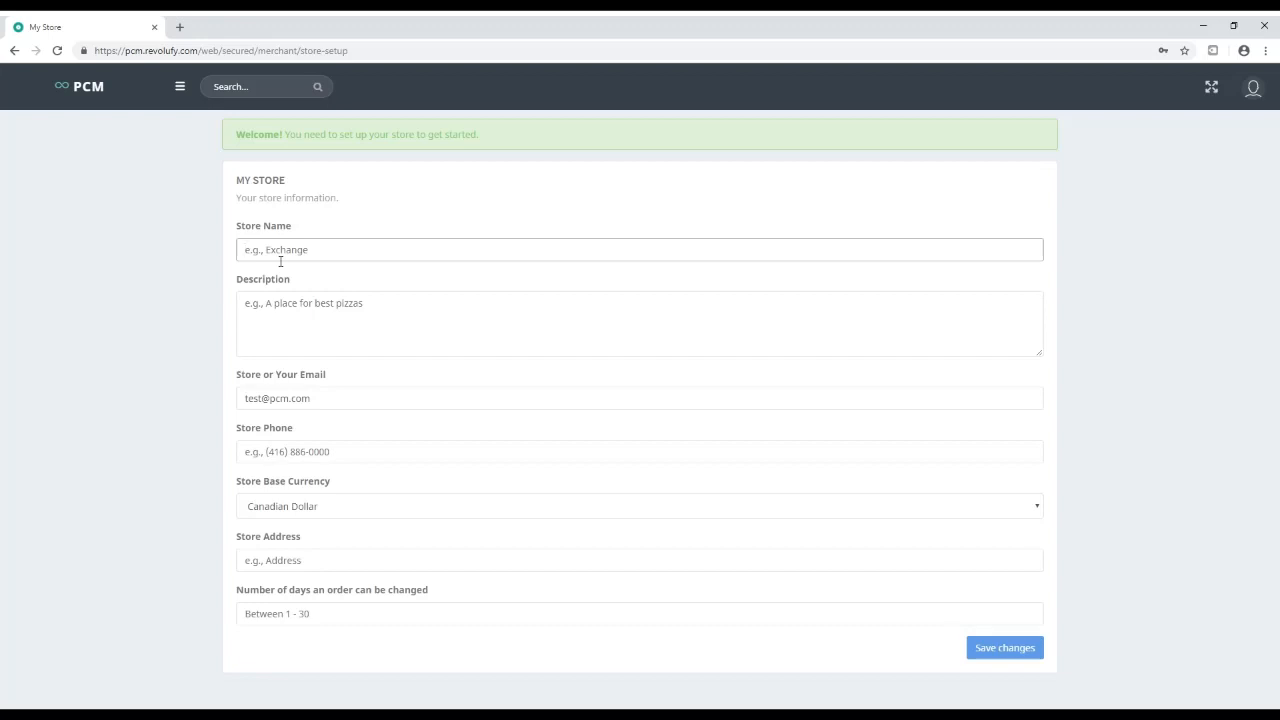
type("Store I")
left_click(289, 314)
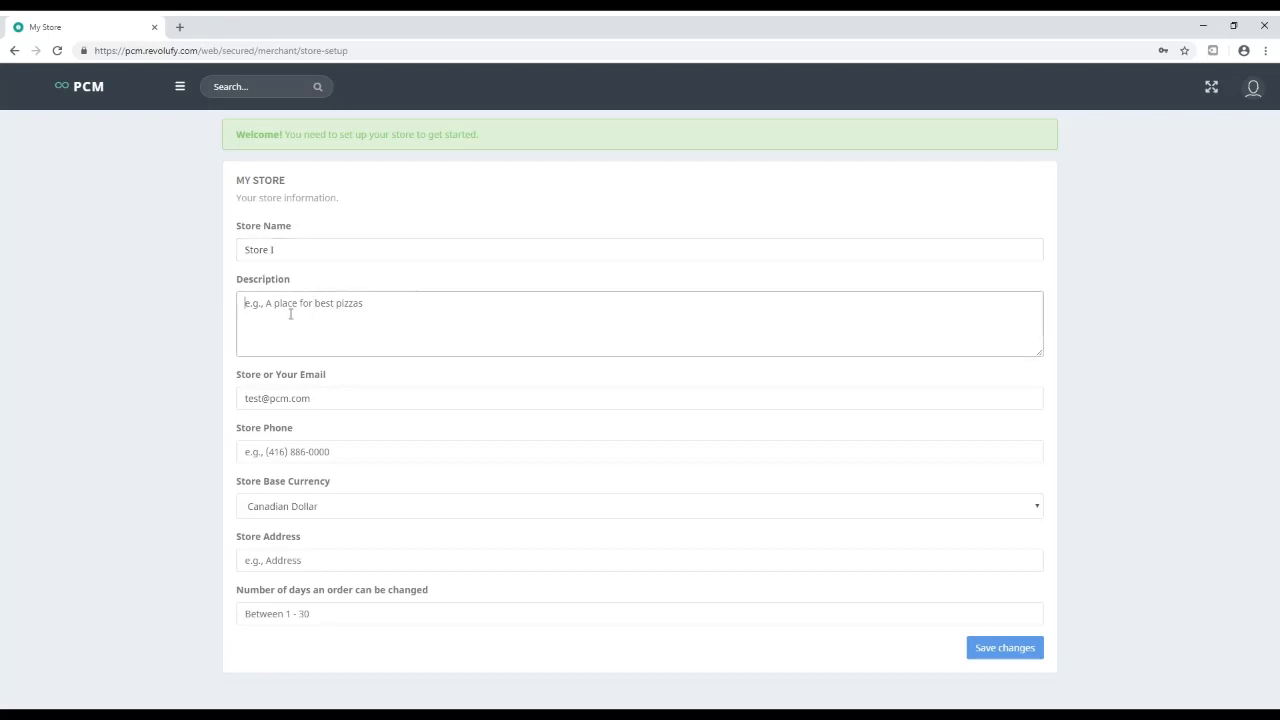
type("some store description")
Enter the store phone and address, set a 7-day order change window, and save
key("Tab")
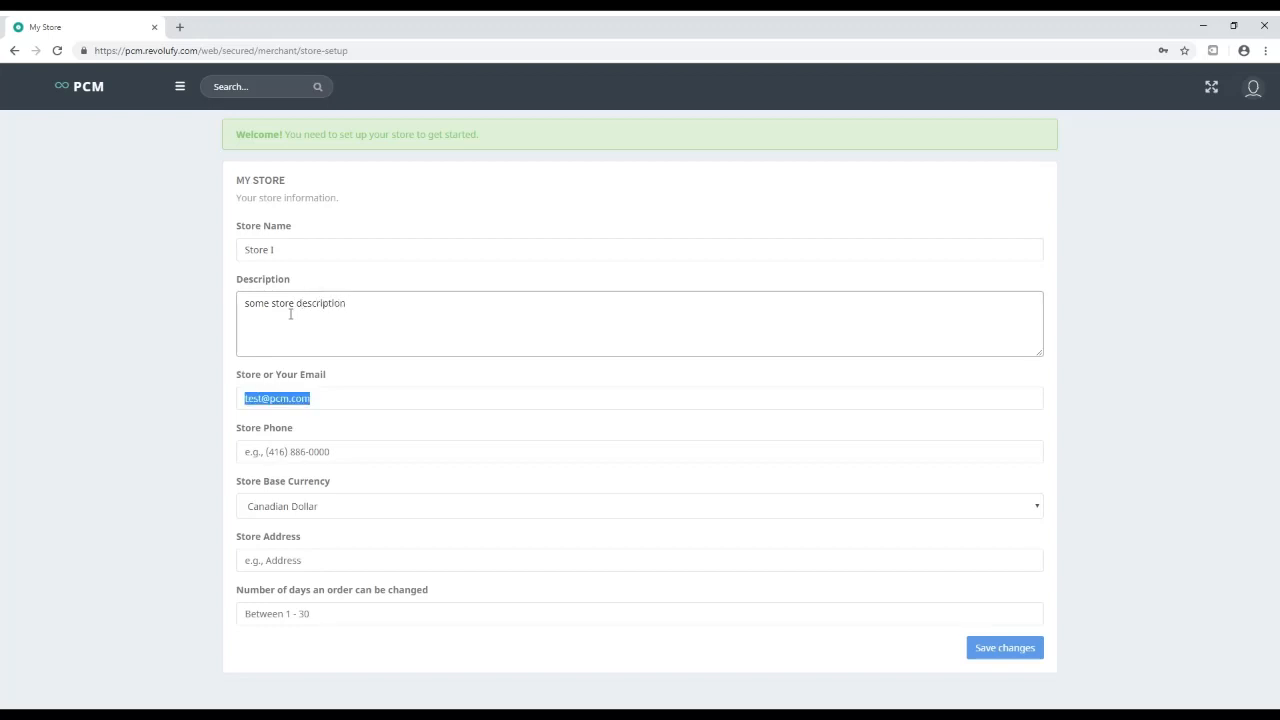
key("Tab")
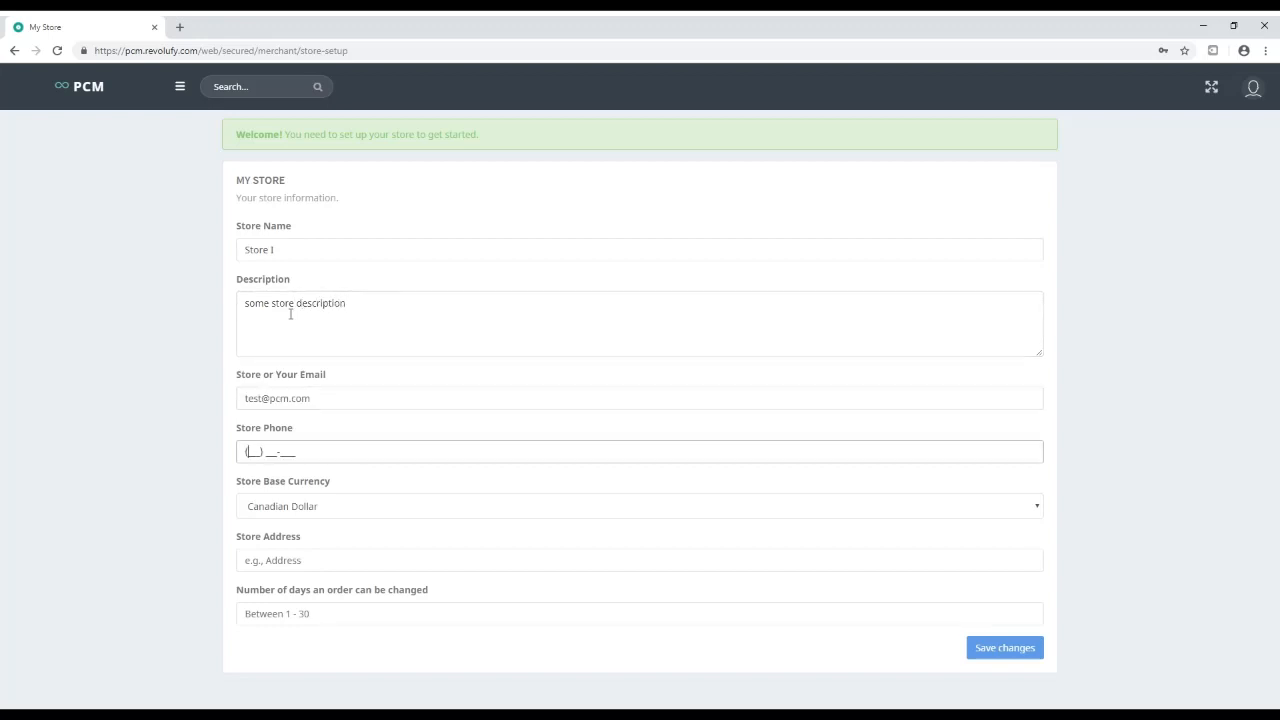
type("123) 456-7890")
key("Tab")
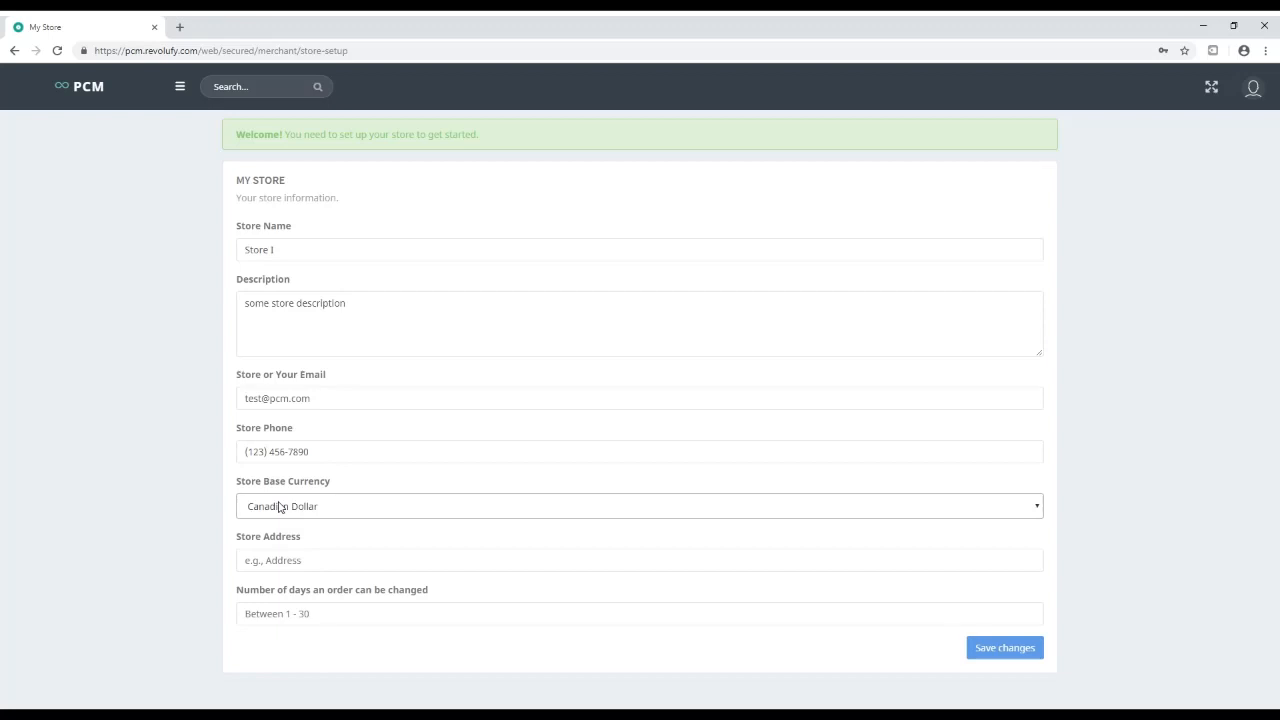
left_click(280, 559)
type("S")
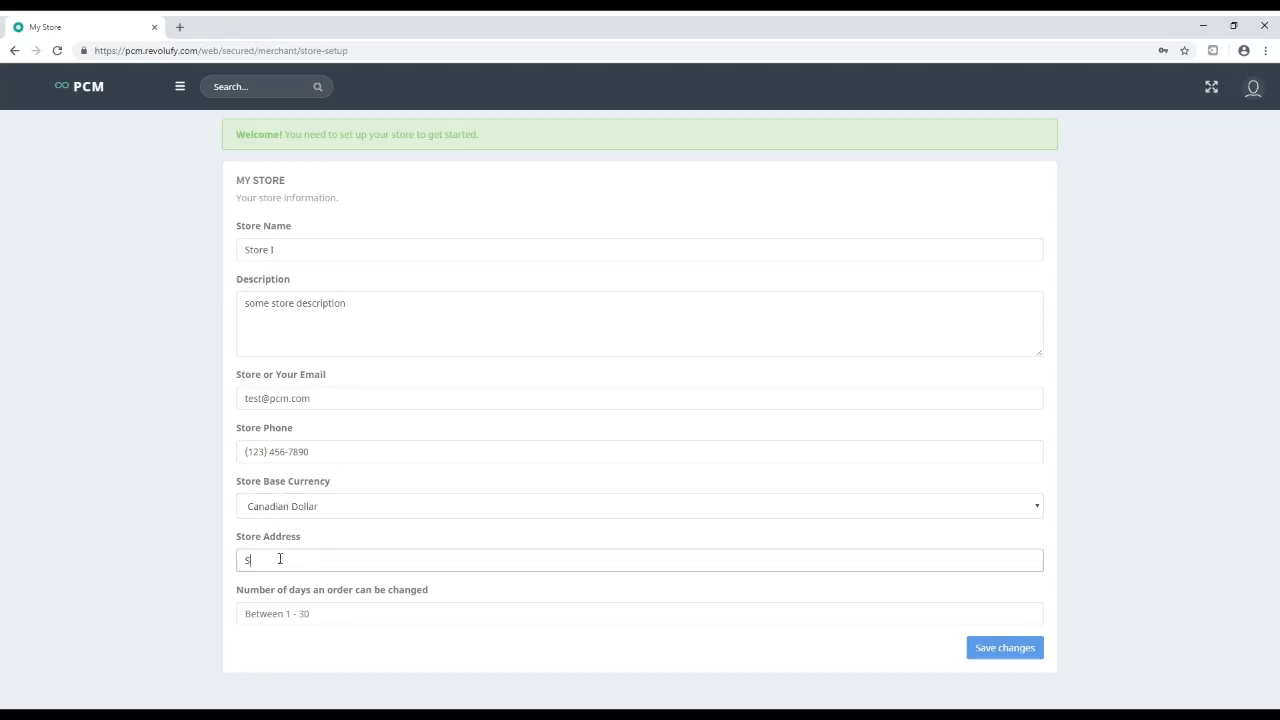
type("ome address")
left_click(277, 617)
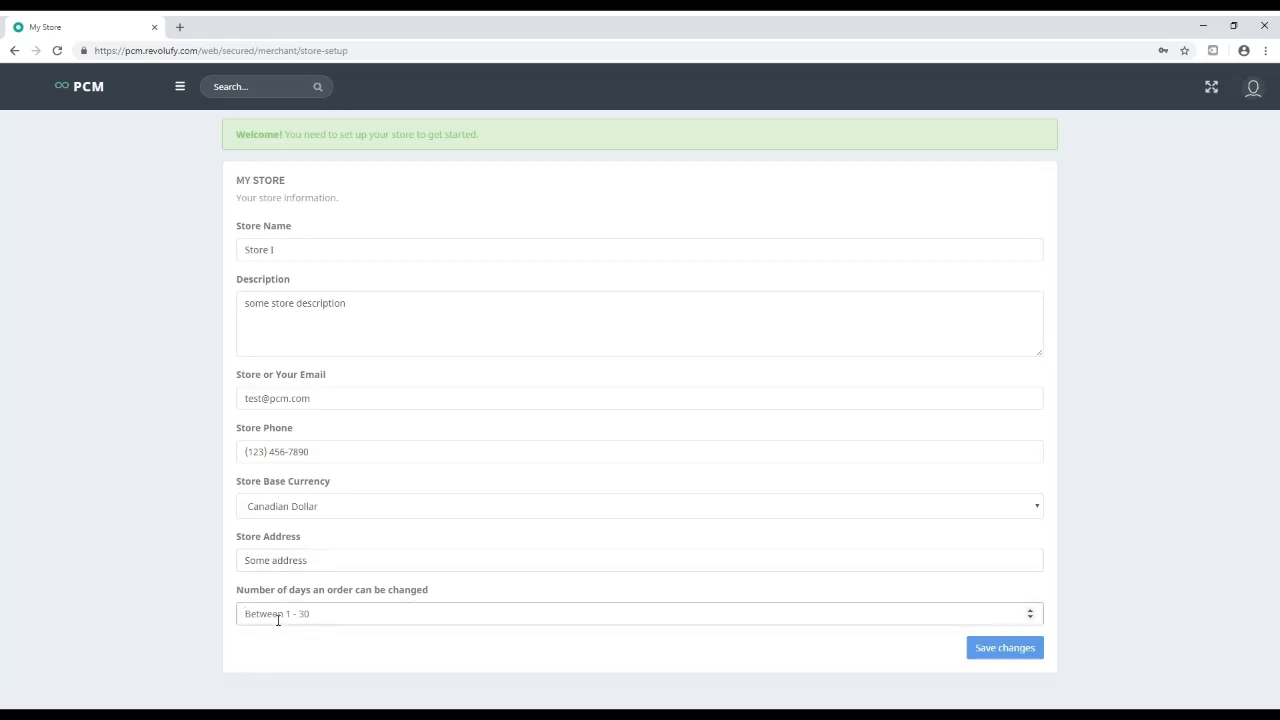
type("1")
left_click(999, 651)
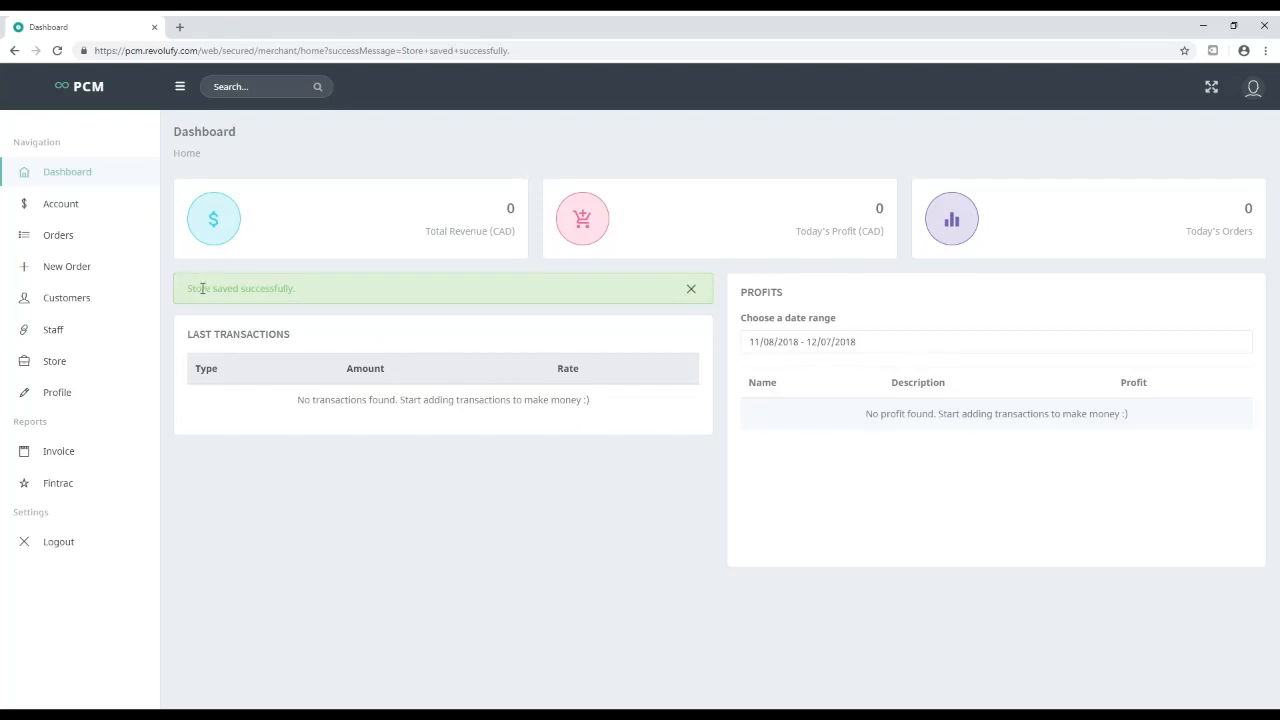
Reload the Dashboard to clear the store-saved message and review its Last Transactions panel
double_click(201, 289)
left_click_drag(201, 289, 298, 289)
left_click(300, 294)
left_click(62, 180)
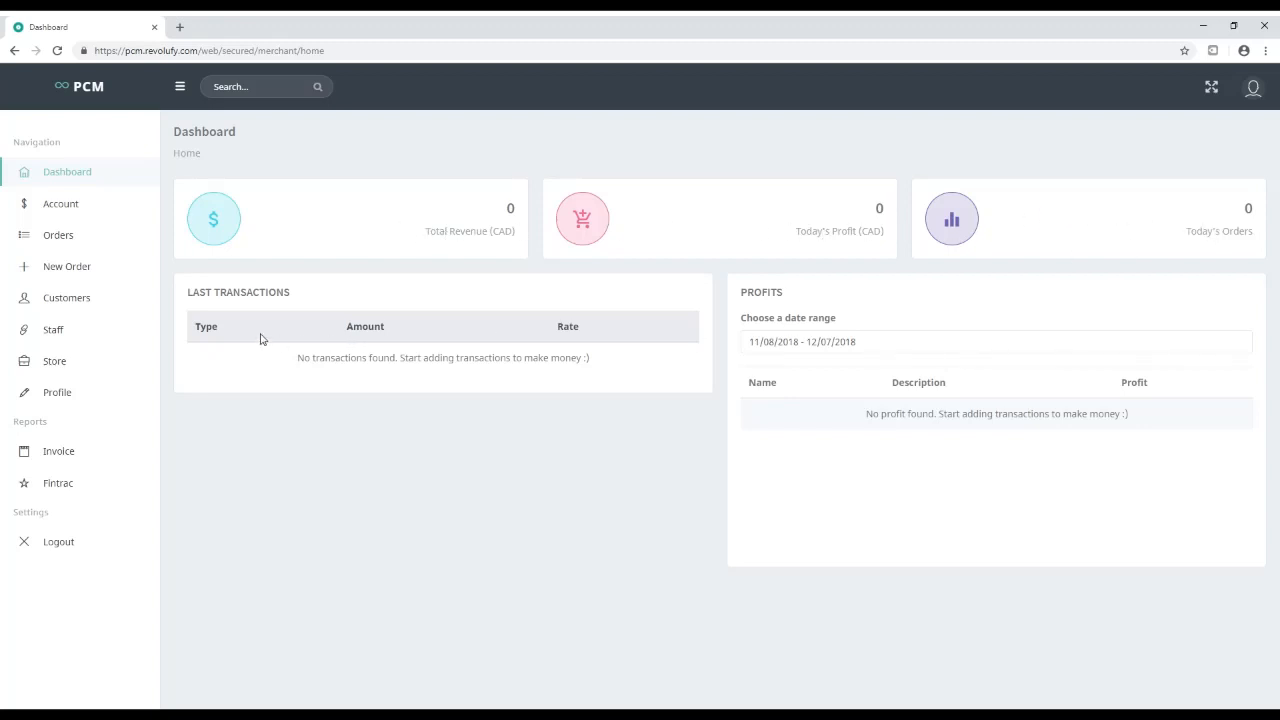
left_click_drag(181, 291, 300, 294)
left_click(400, 300)
Switch the Profits range through Last Month, Today and Last 7 days, then open Account
left_click_drag(730, 300, 795, 298)
left_click(855, 342)
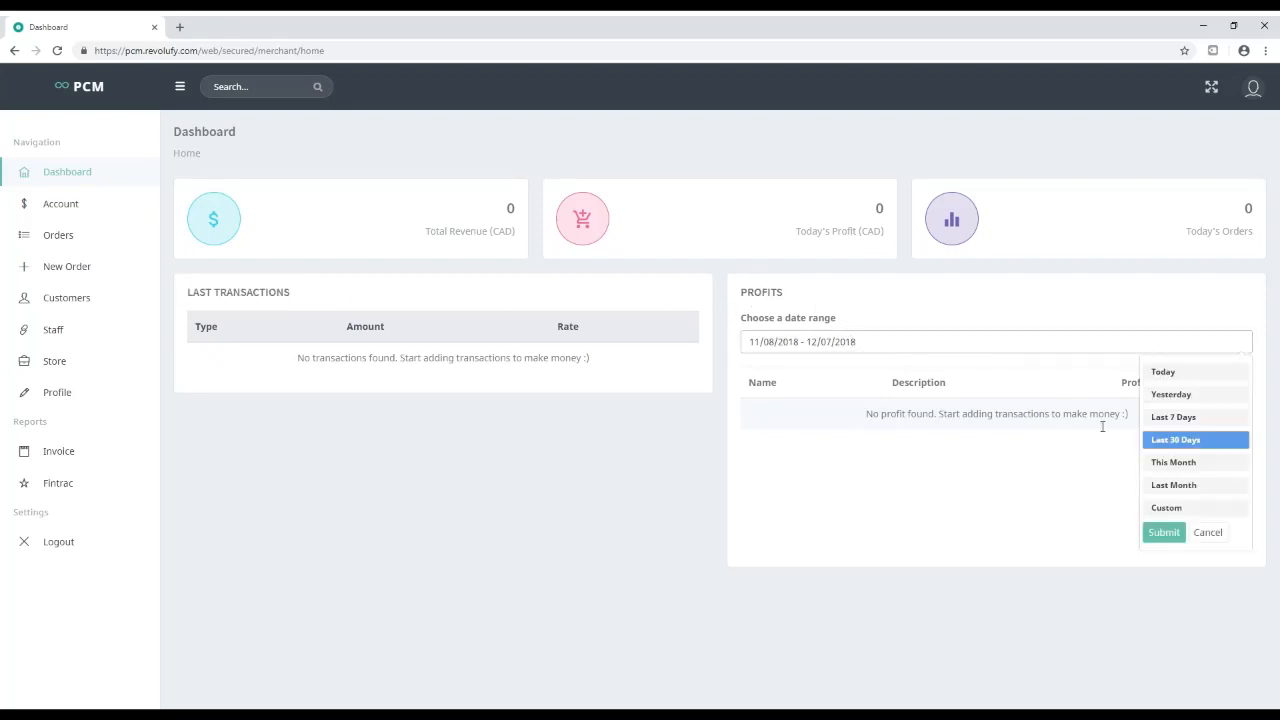
left_click(1190, 486)
left_click(1126, 345)
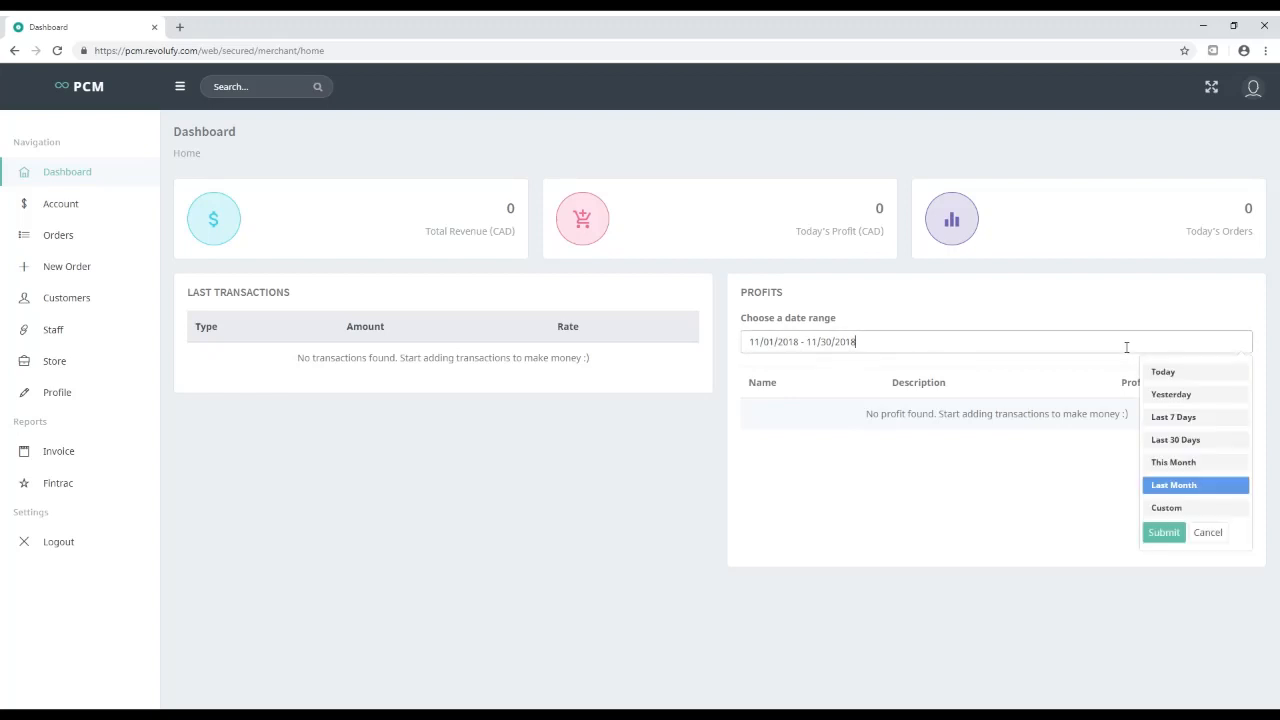
left_click(1160, 372)
left_click(1140, 352)
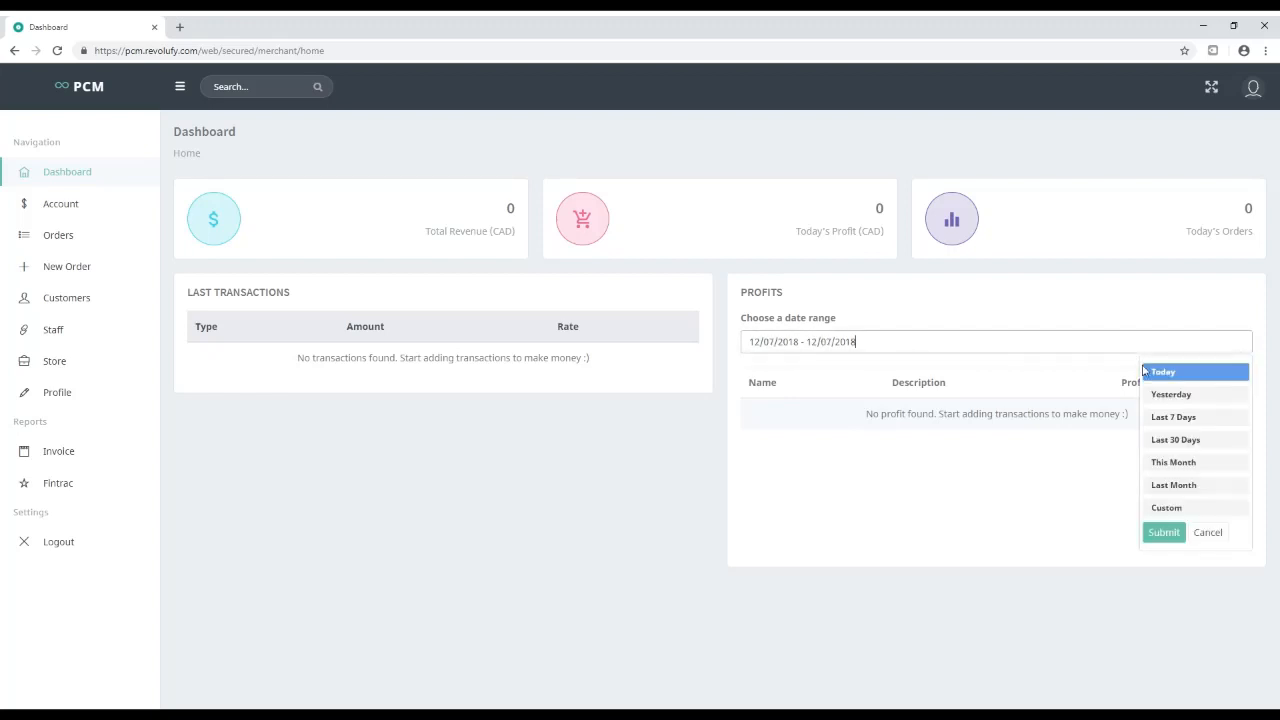
left_click(1168, 414)
left_click_drag(866, 414, 1160, 414)
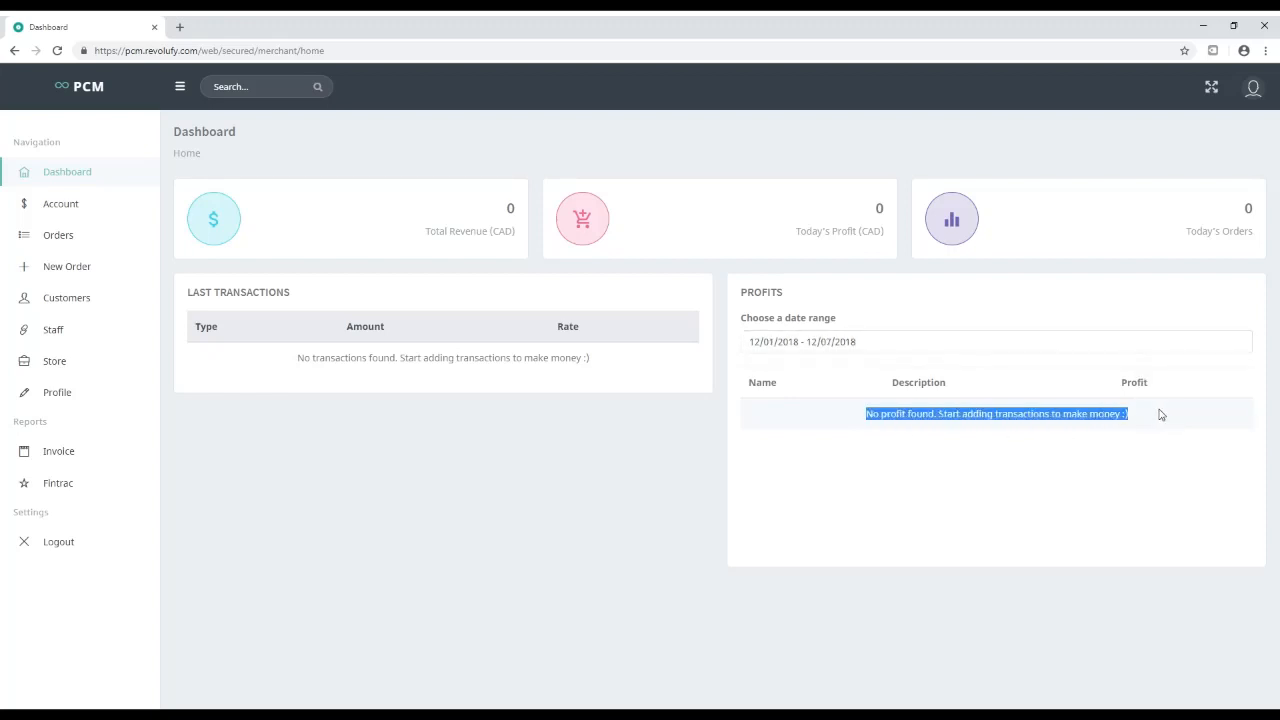
left_click(1155, 415)
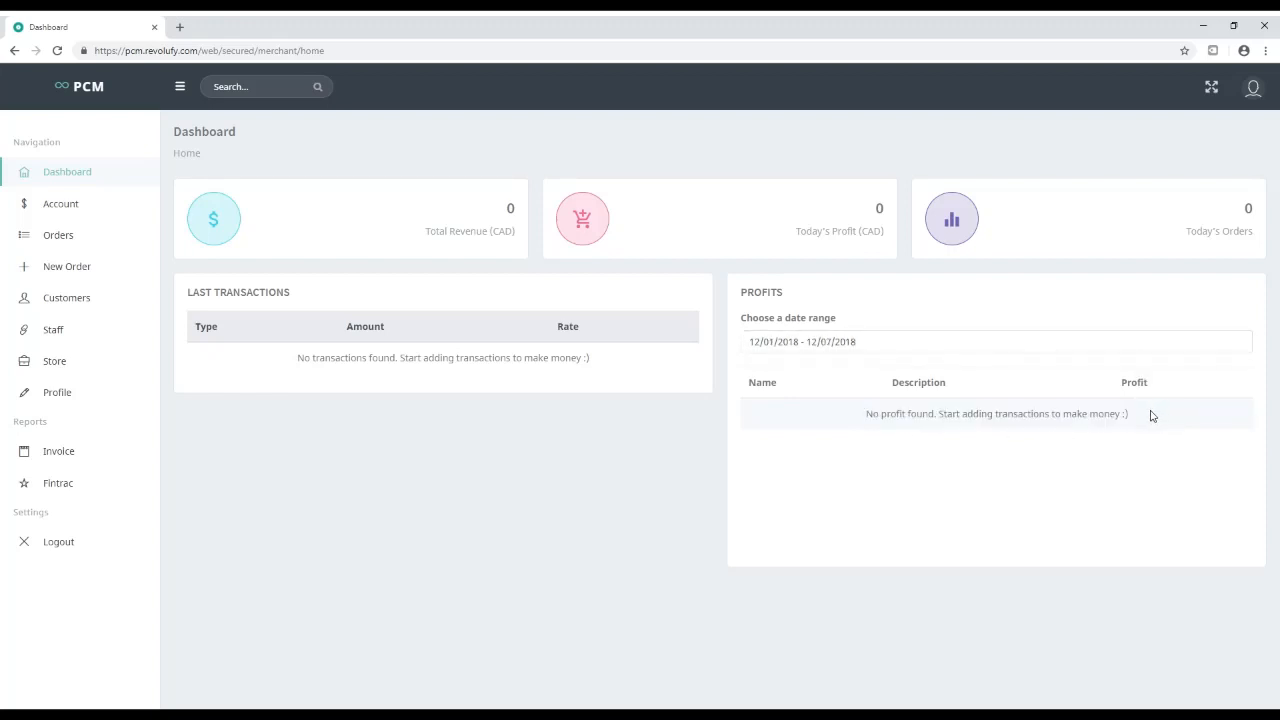
left_click(61, 208)
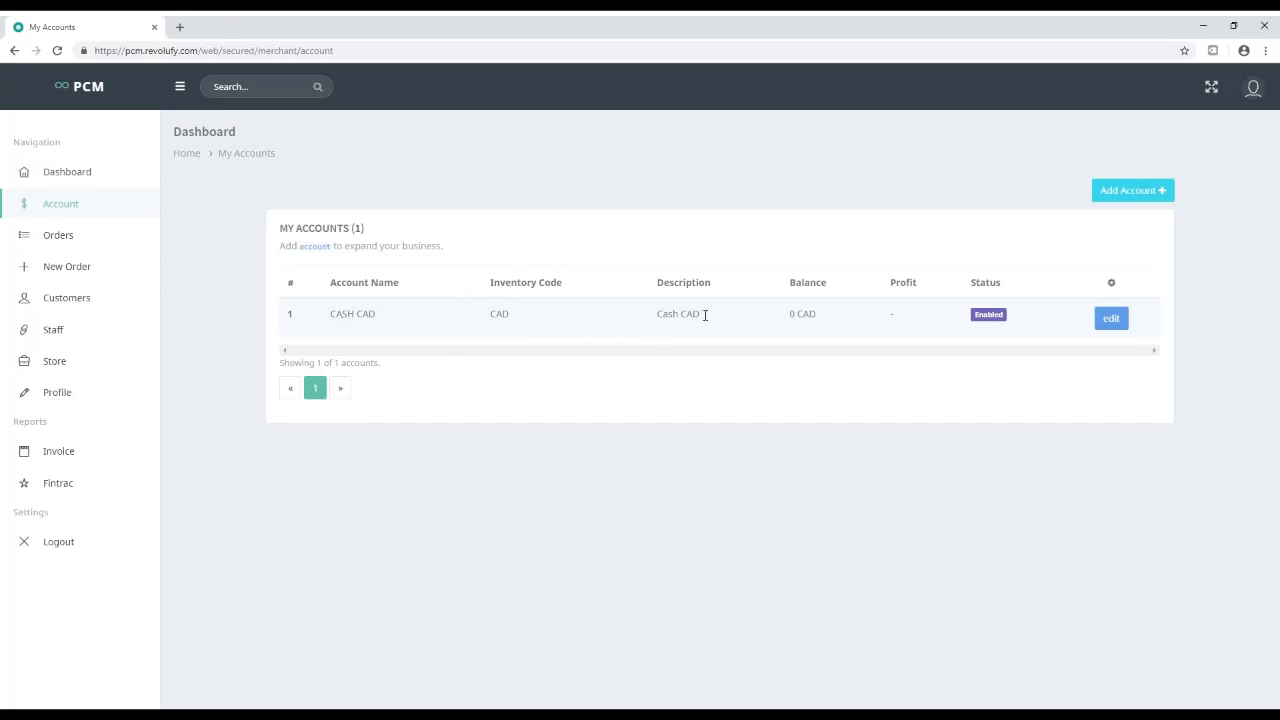
Add a 'US Dollar' account with USD inventory, description US Dollar and 0 balance, and save
left_click_drag(705, 315, 658, 315)
double_click(814, 317)
left_click(1128, 193)
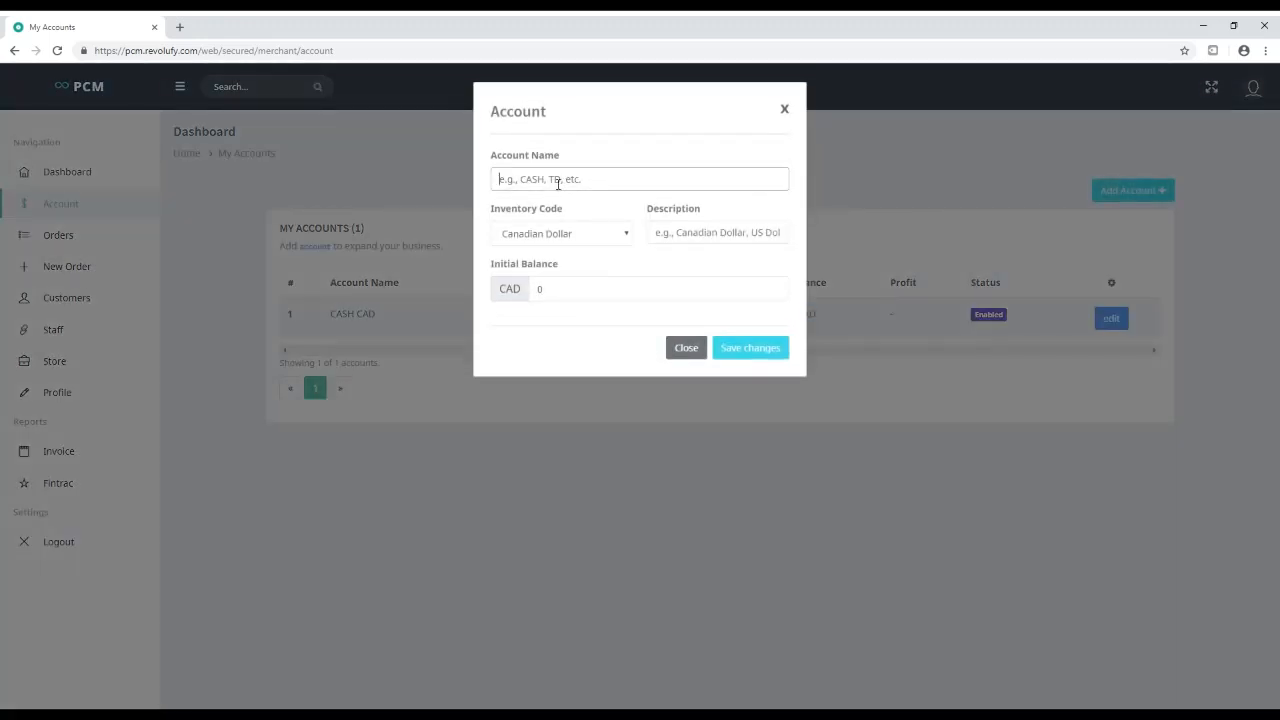
left_click(558, 183)
type("US Dollar")
left_click(572, 240)
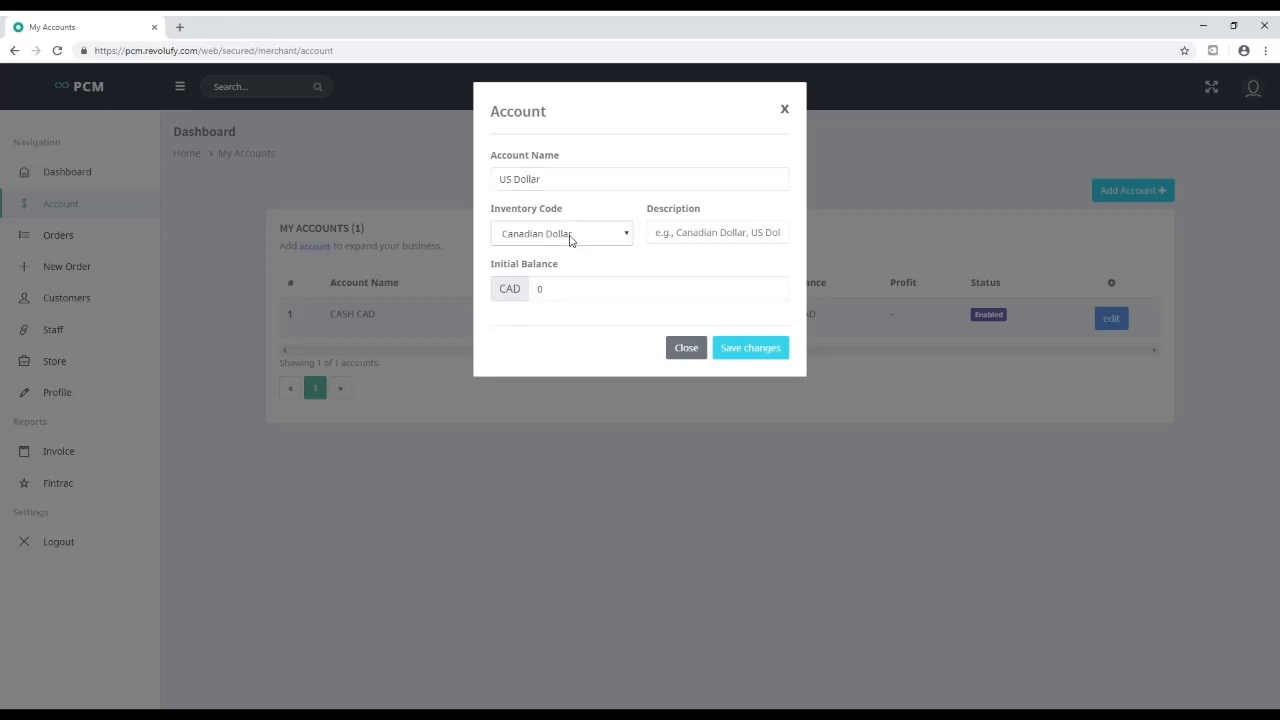
left_click(549, 278)
left_click_drag(574, 194, 449, 180)
key("ctrl+c")
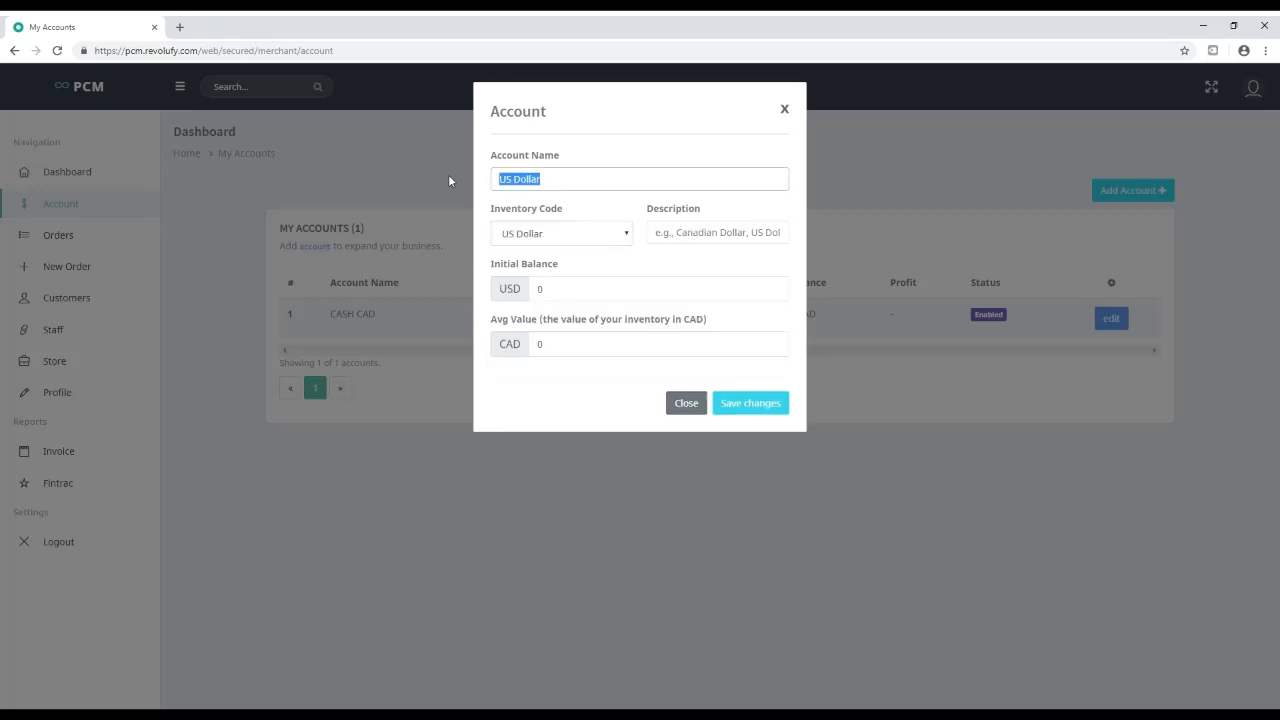
left_click(705, 239)
key("ctrl+v")
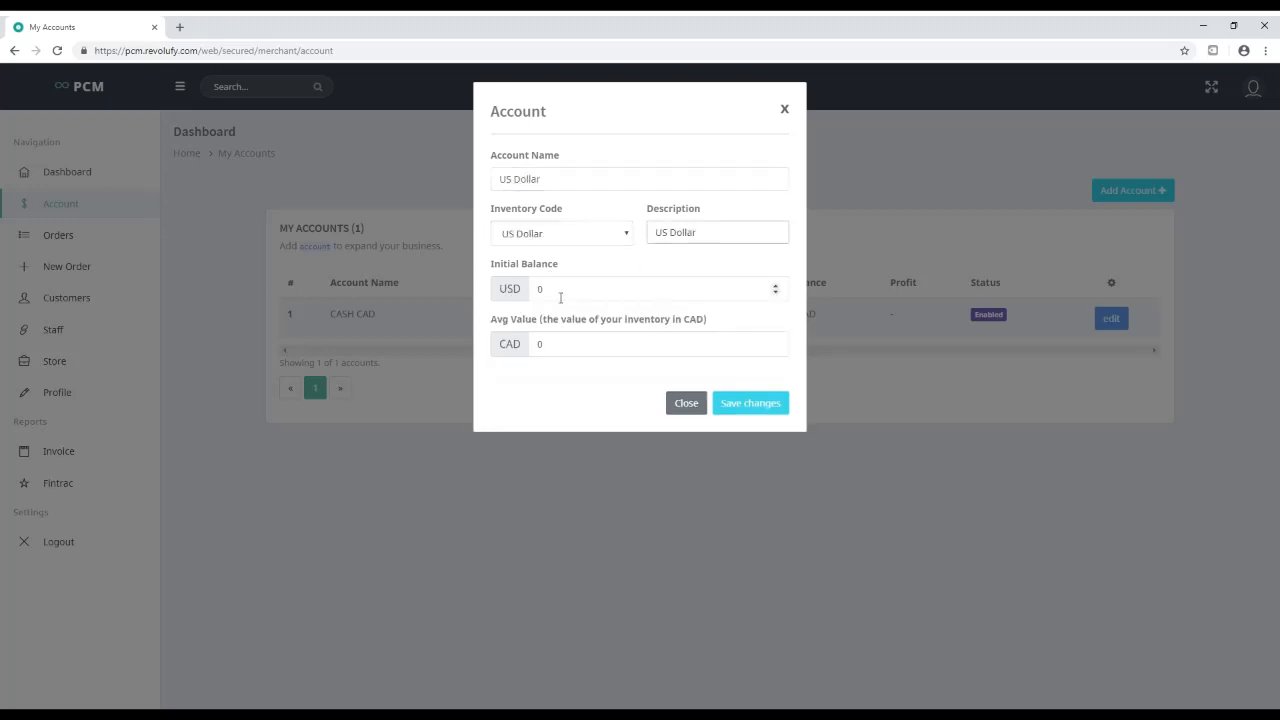
left_click(557, 289)
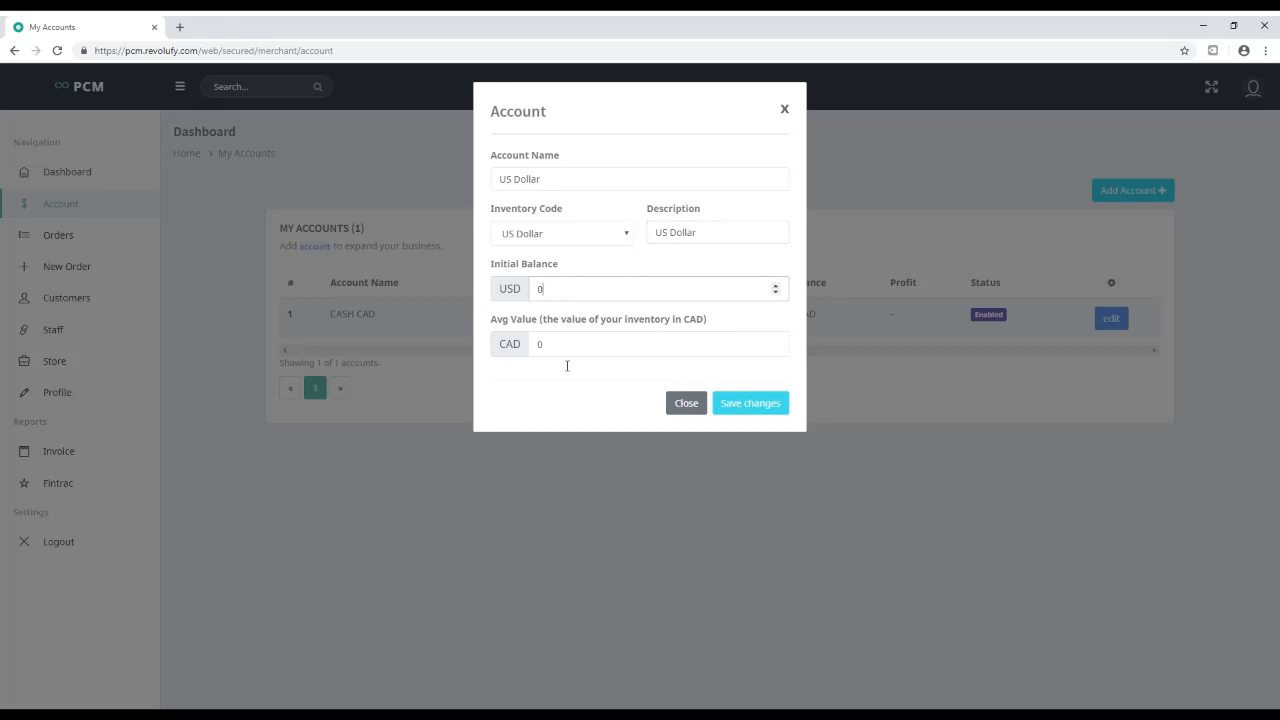
left_click(750, 405)
left_click(647, 472)
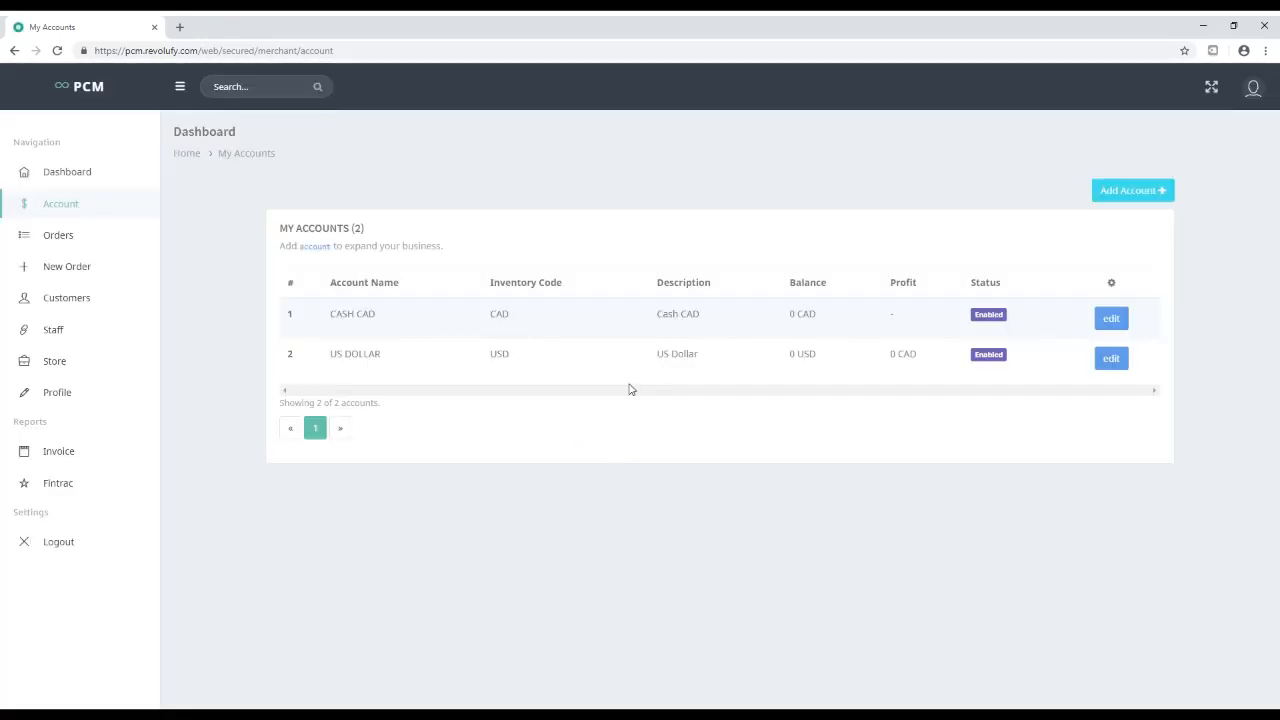
Start a new account named 'IR Rial Saderat' in Iranian Rial, reusing the name as description
left_click(1134, 192)
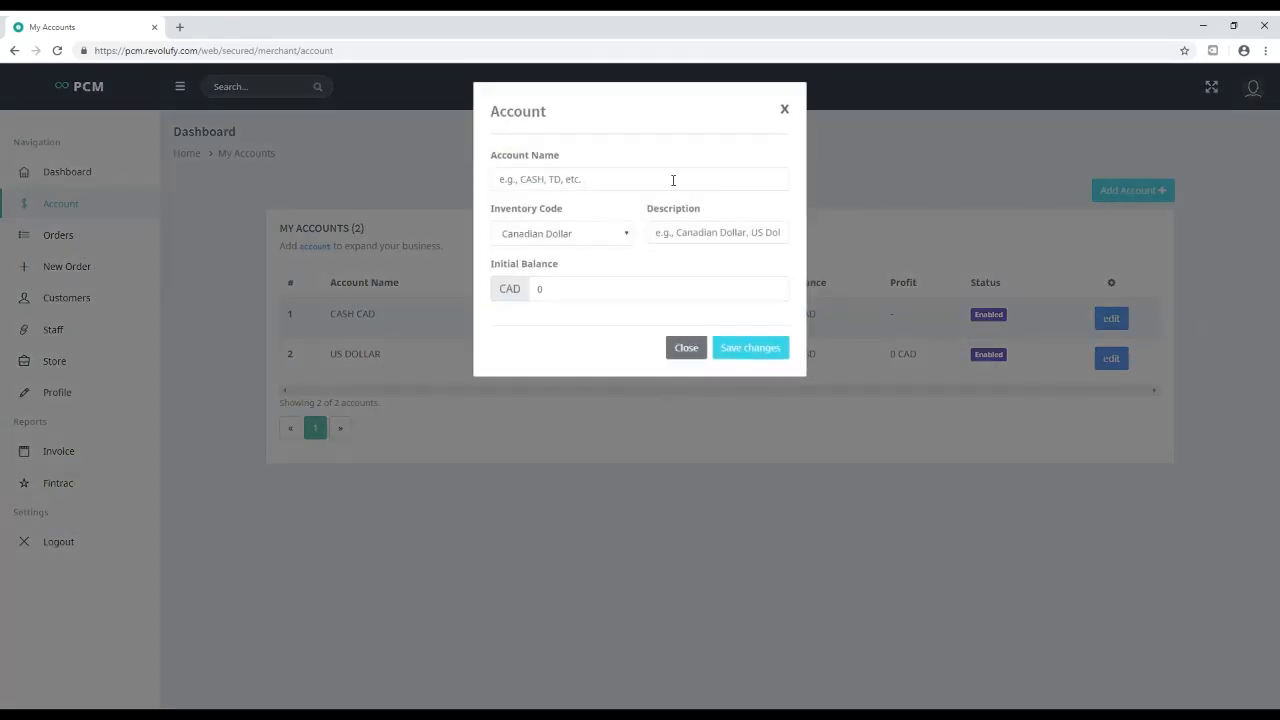
left_click(603, 186)
type("IR")
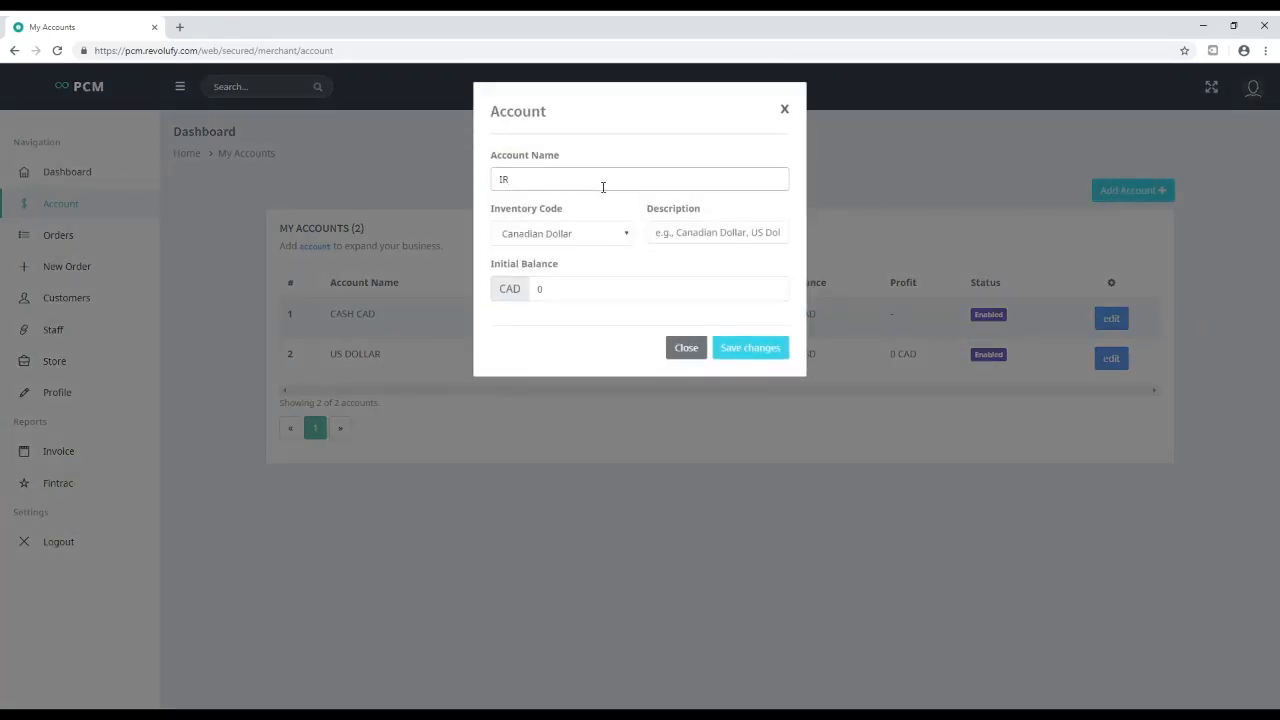
type(" Rial")
triple_click(603, 187)
left_click(599, 187)
type("Saderat")
key("Tab")
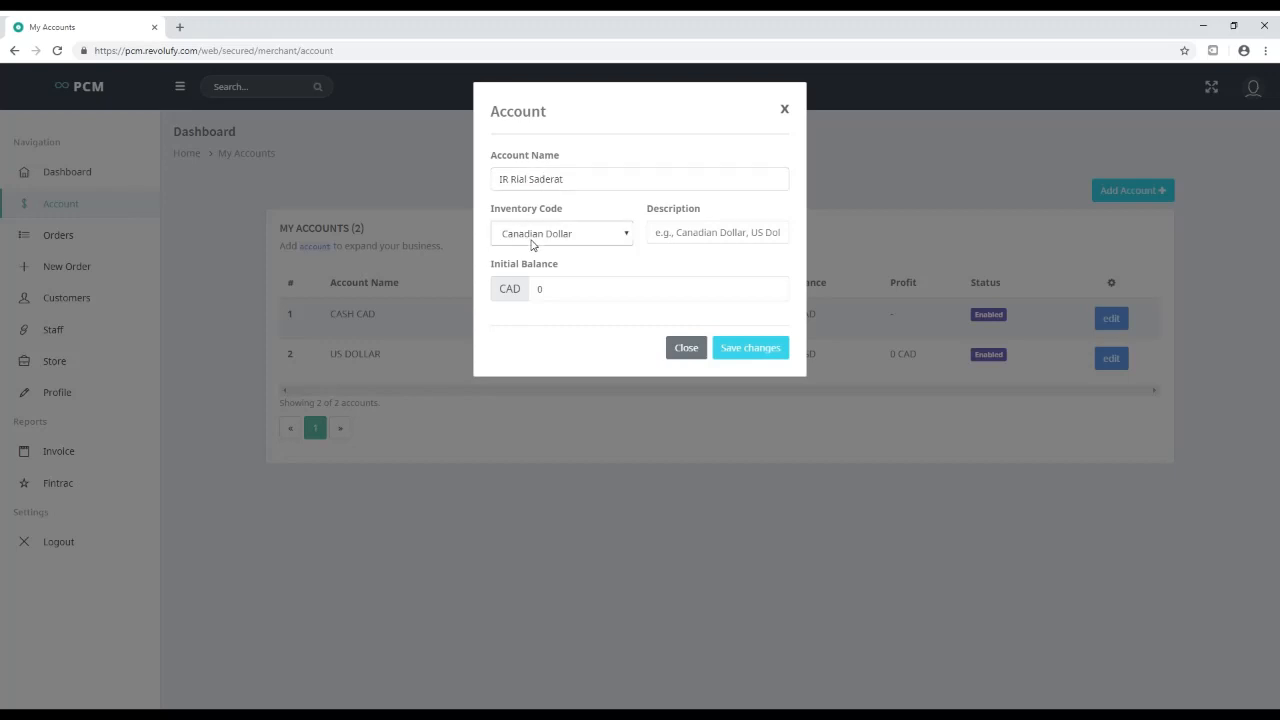
key("i")
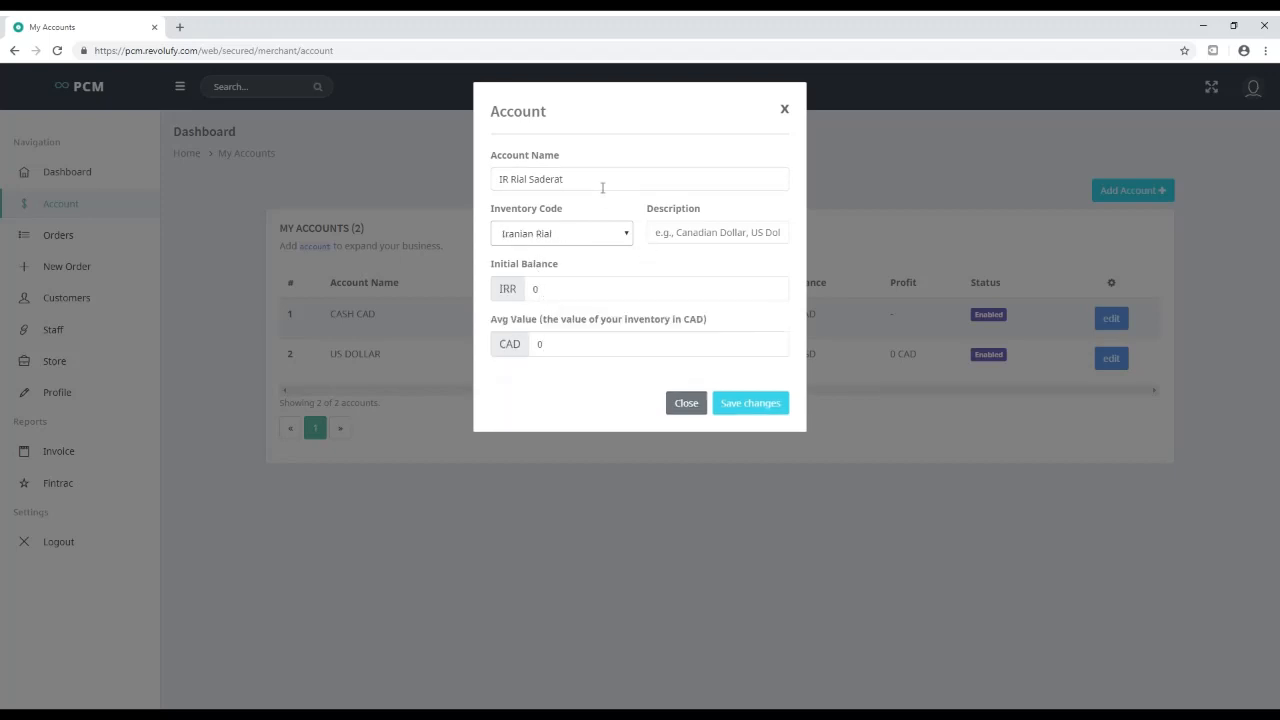
left_click_drag(600, 183, 488, 193)
key("ctrl+c")
left_click(710, 240)
key("ctrl+v")
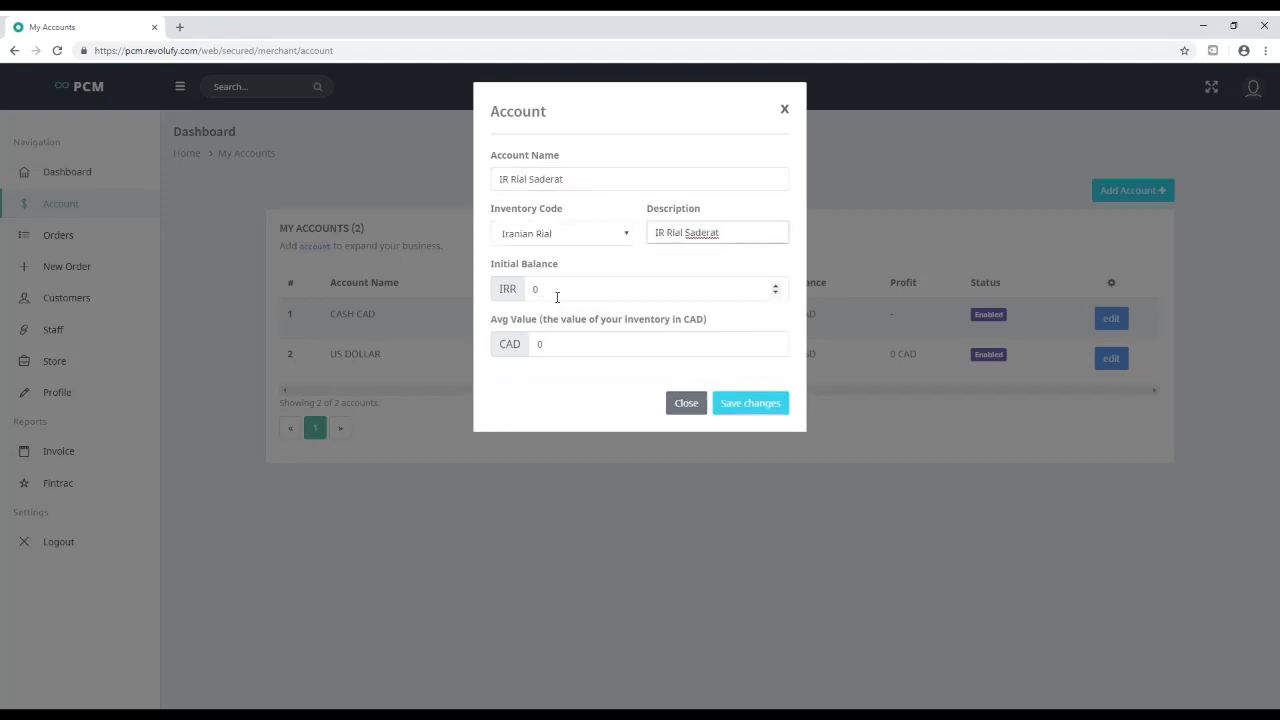
Set the initial balance to 50000000 IRR and average value to 5555 CAD, then save
left_click_drag(580, 296, 495, 284)
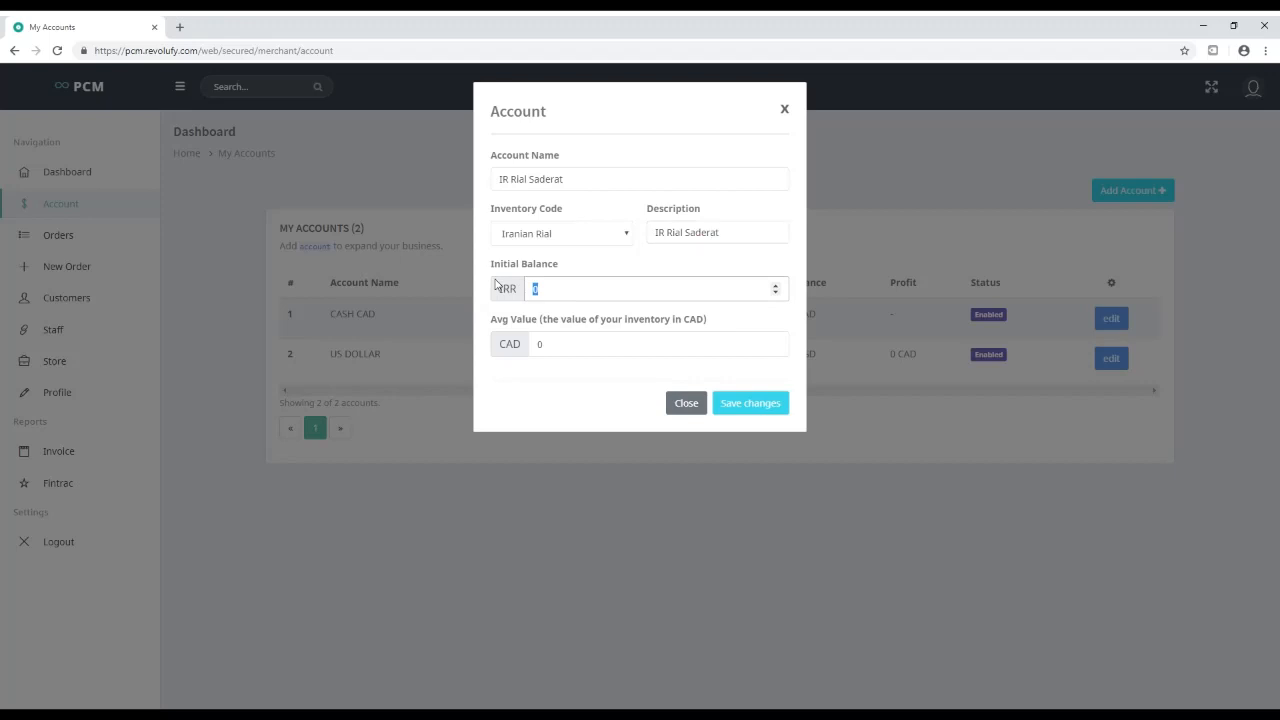
type("5000000")
left_click(605, 350)
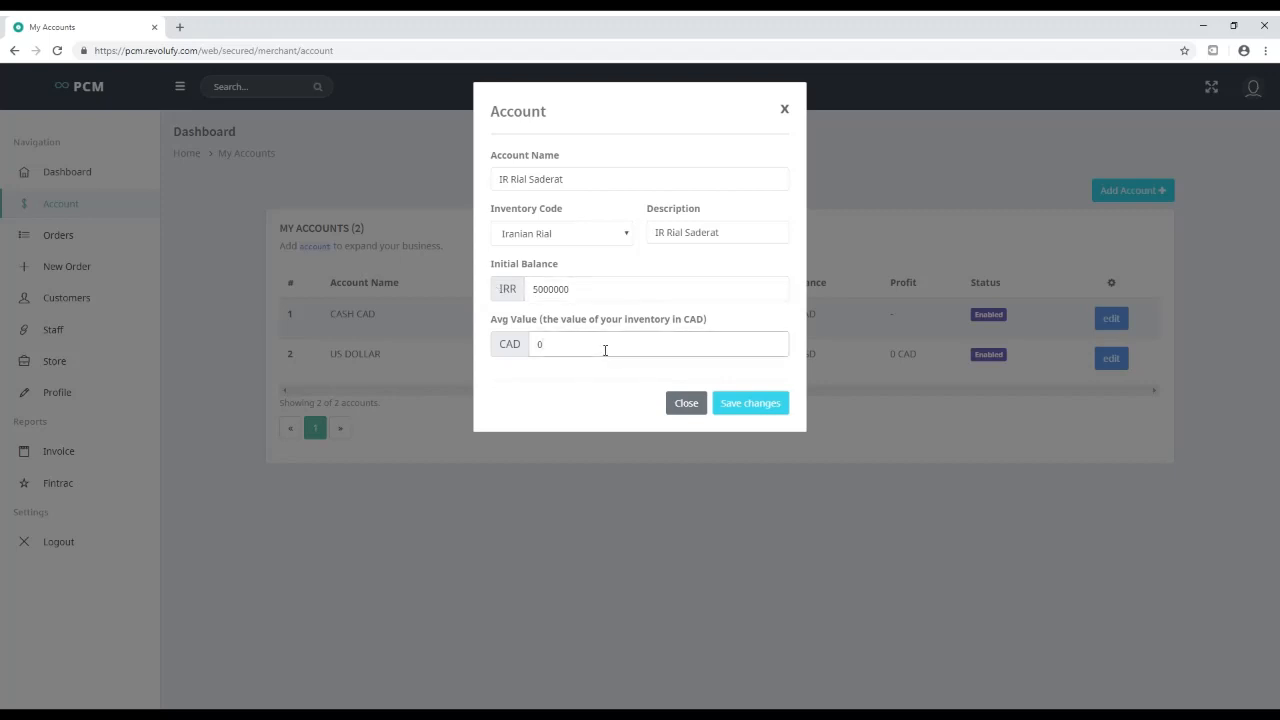
key("BackSpace")
left_click(617, 290)
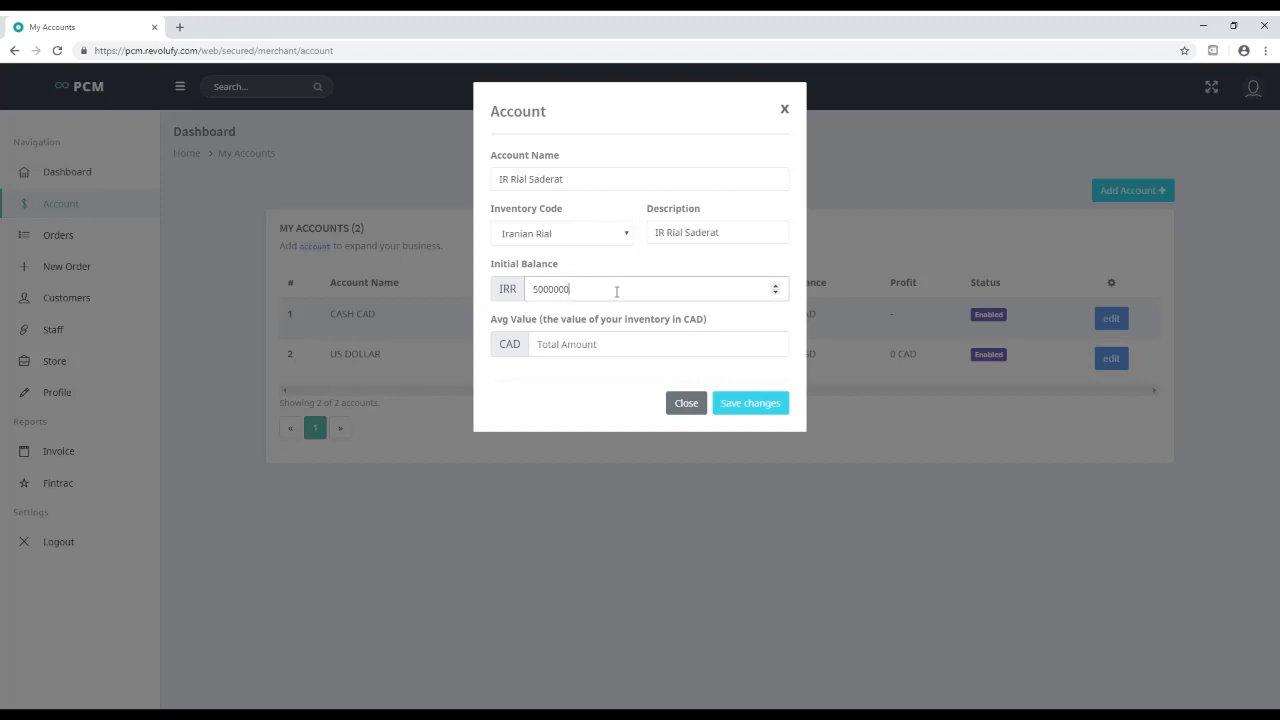
type("0")
left_click(608, 350)
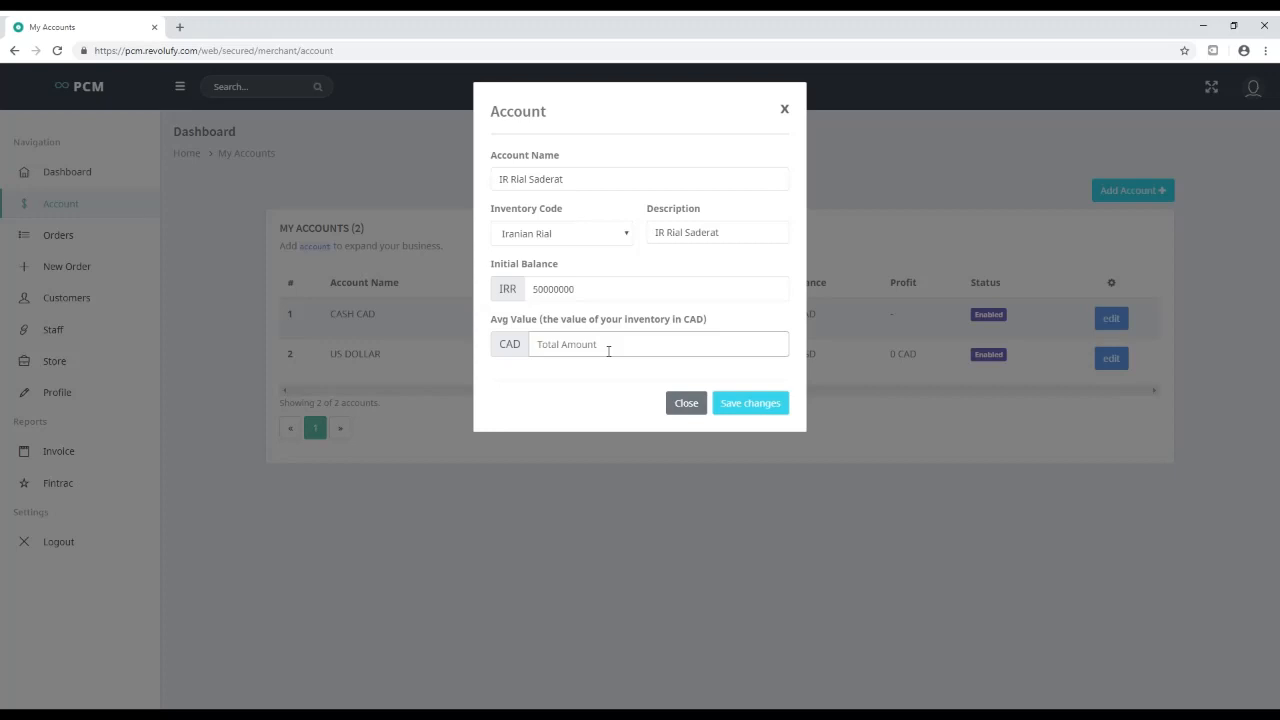
type("5555")
left_click(765, 407)
Dismiss the success message and check the new IR RIAL SADERAT row in the list
left_click(645, 467)
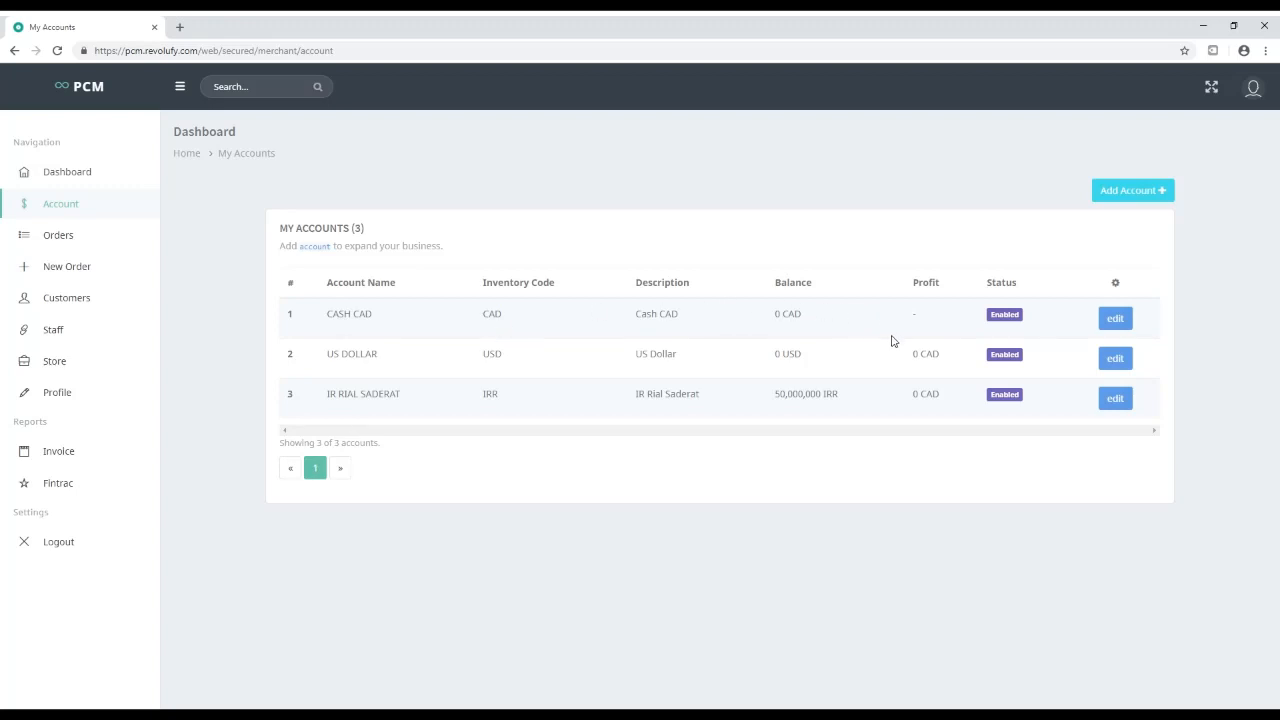
double_click(916, 316)
left_click_drag(925, 406, 909, 357)
left_click(826, 358)
Review the US DOLLAR account's name and description, then return to My Accounts
left_click(1120, 362)
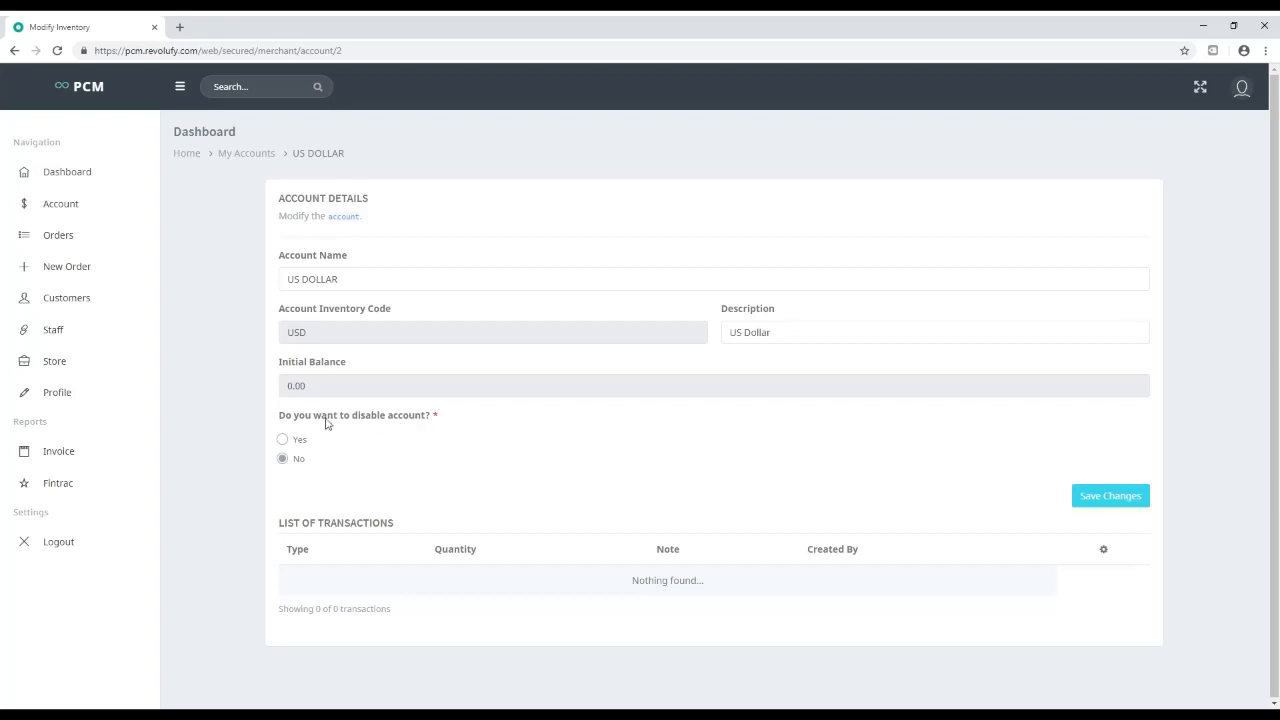
left_click(780, 337)
left_click(331, 276)
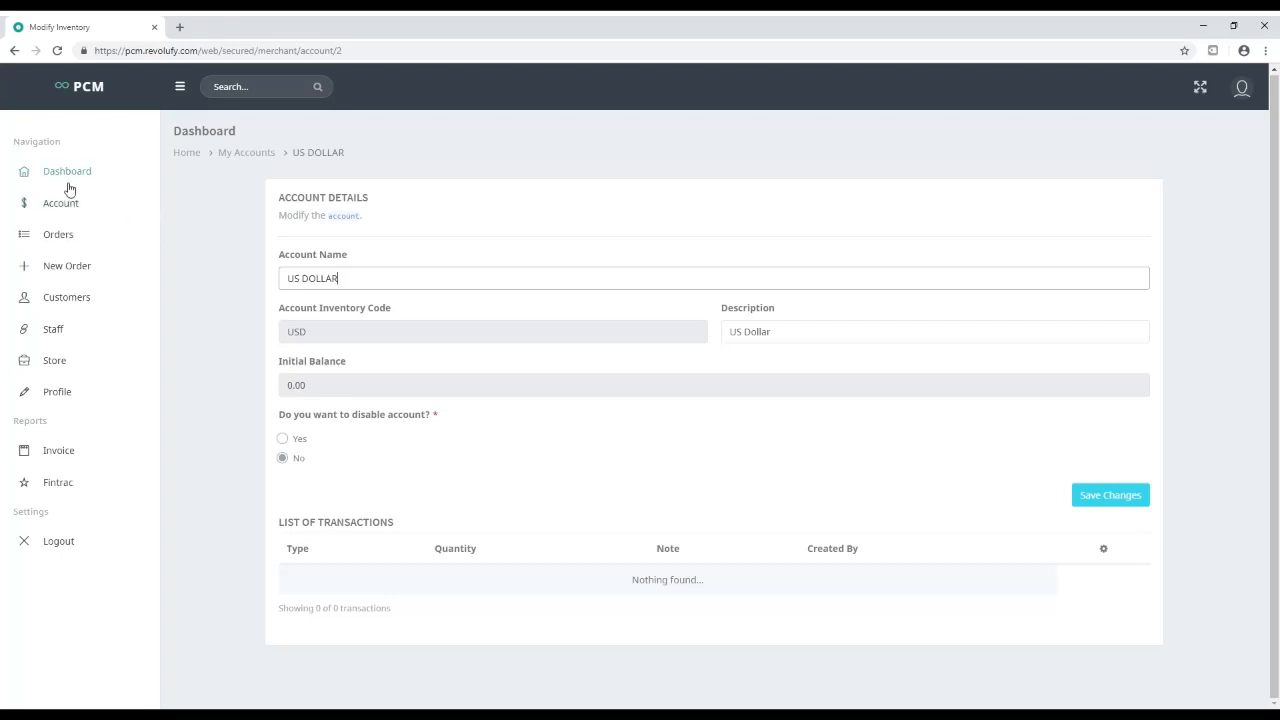
left_click(250, 157)
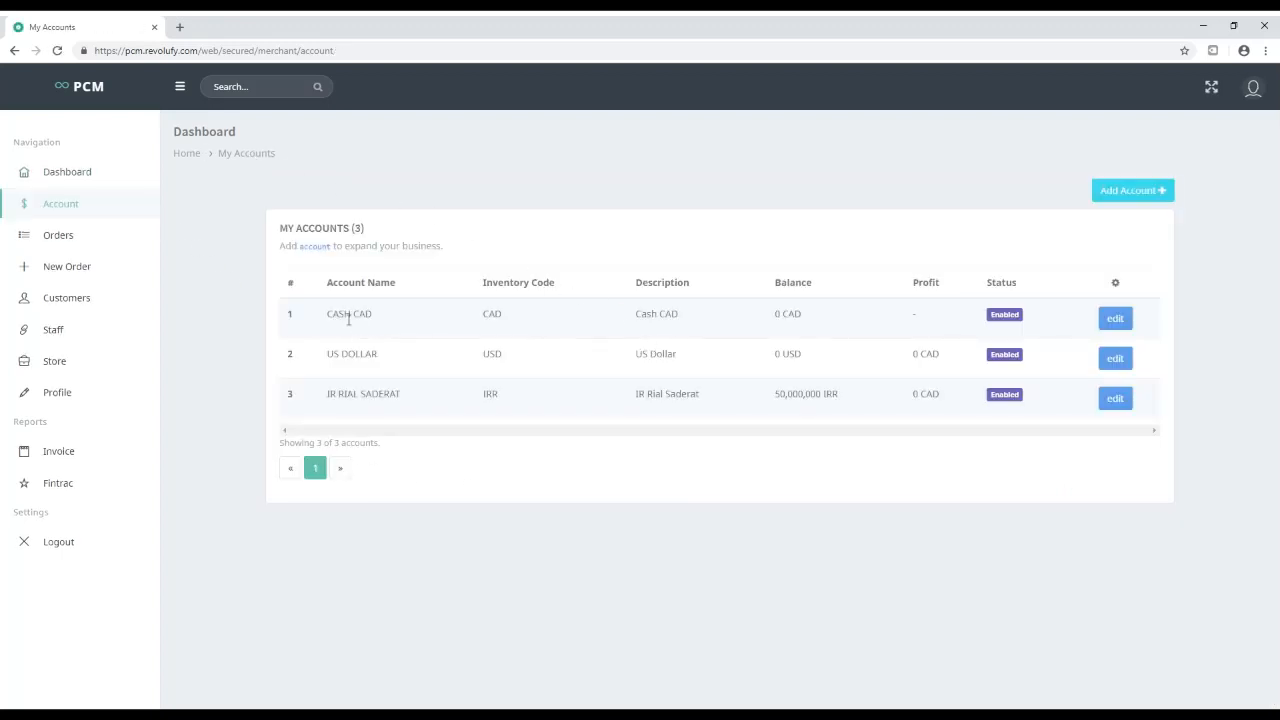
double_click(349, 318)
Create a 'TD Bank' account in Canadian Dollar, description TD Bank, with a 5000 CAD balance
left_click(1130, 190)
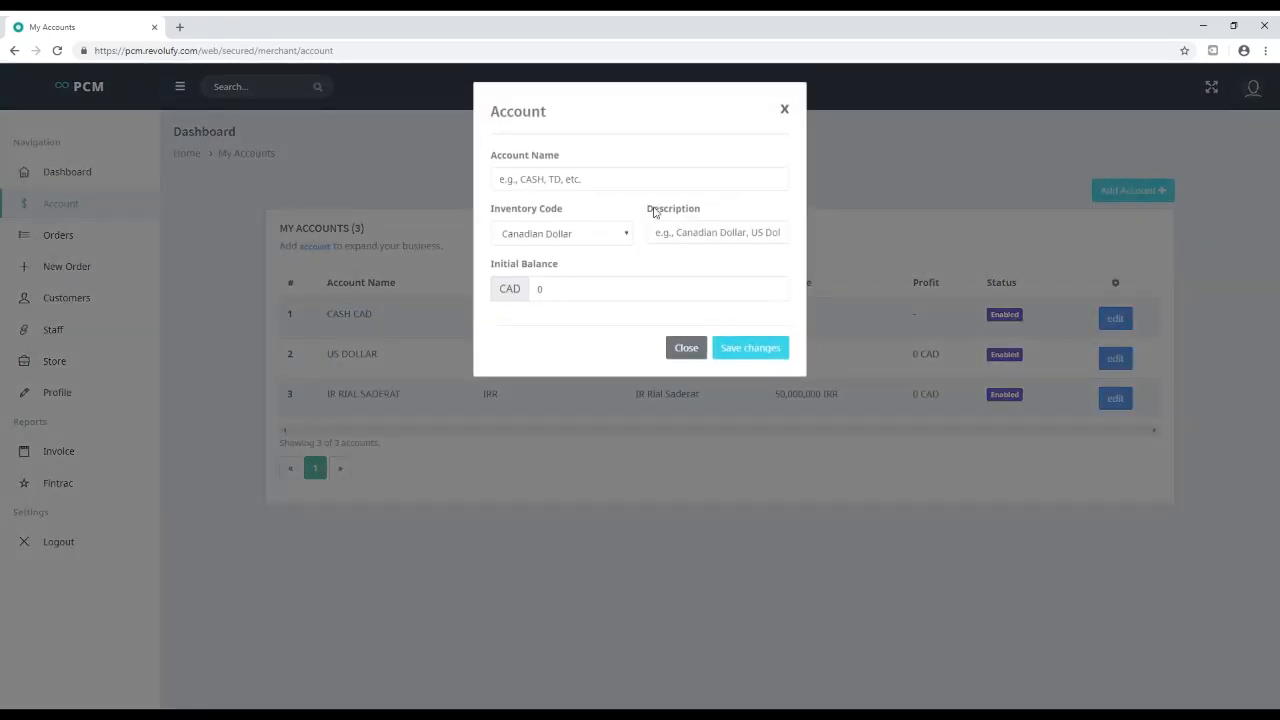
left_click(576, 183)
type("T")
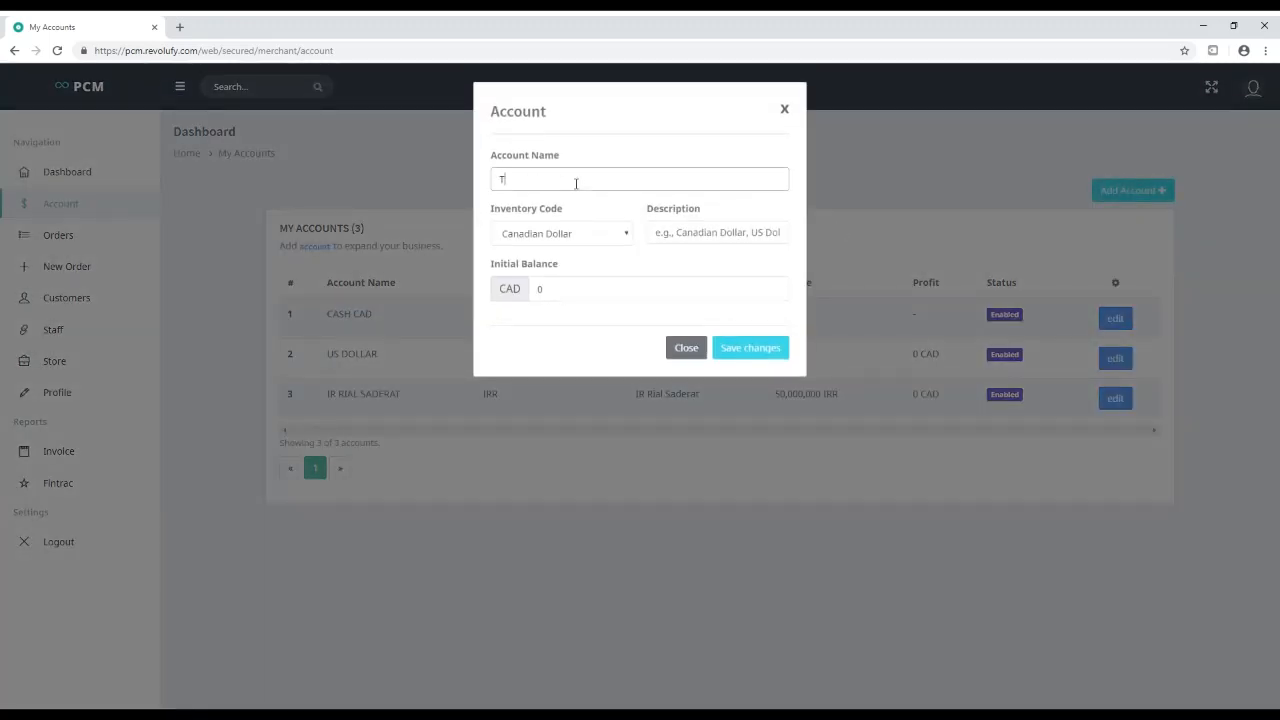
type("D Bank")
key("ctrl+a")
key("ctrl+c")
left_click(728, 240)
key("ctrl+v")
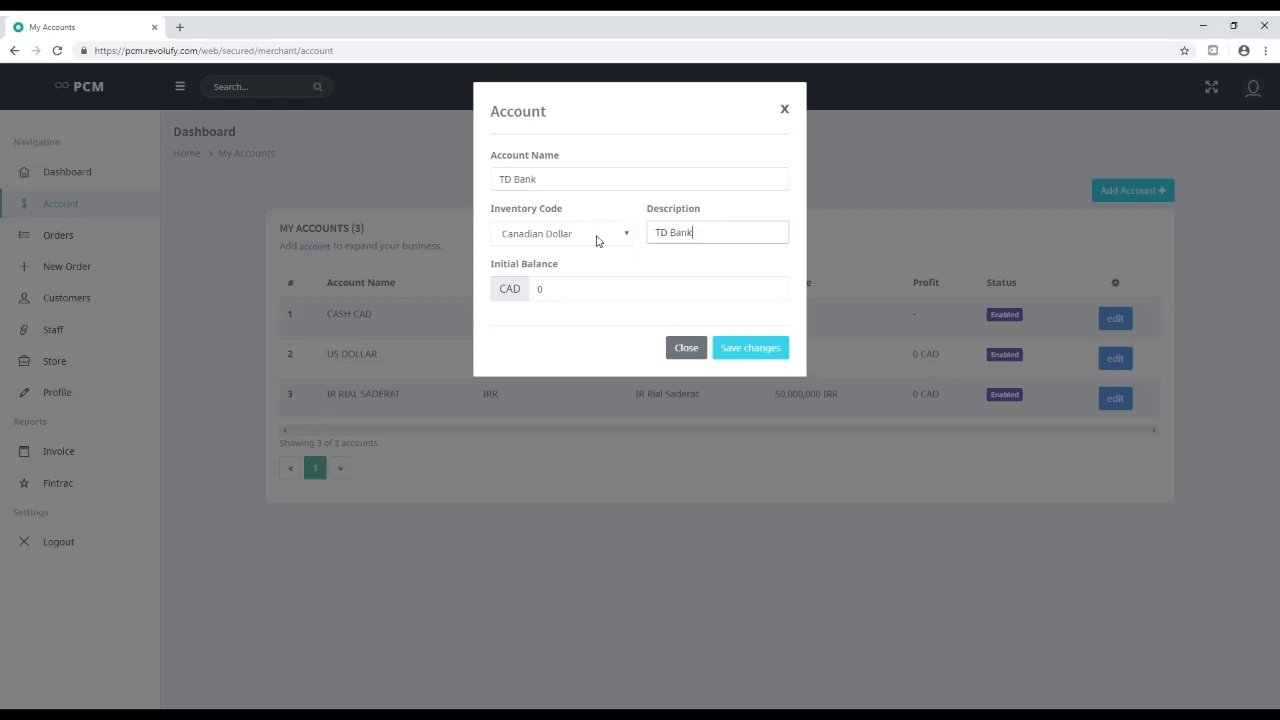
left_click(570, 235)
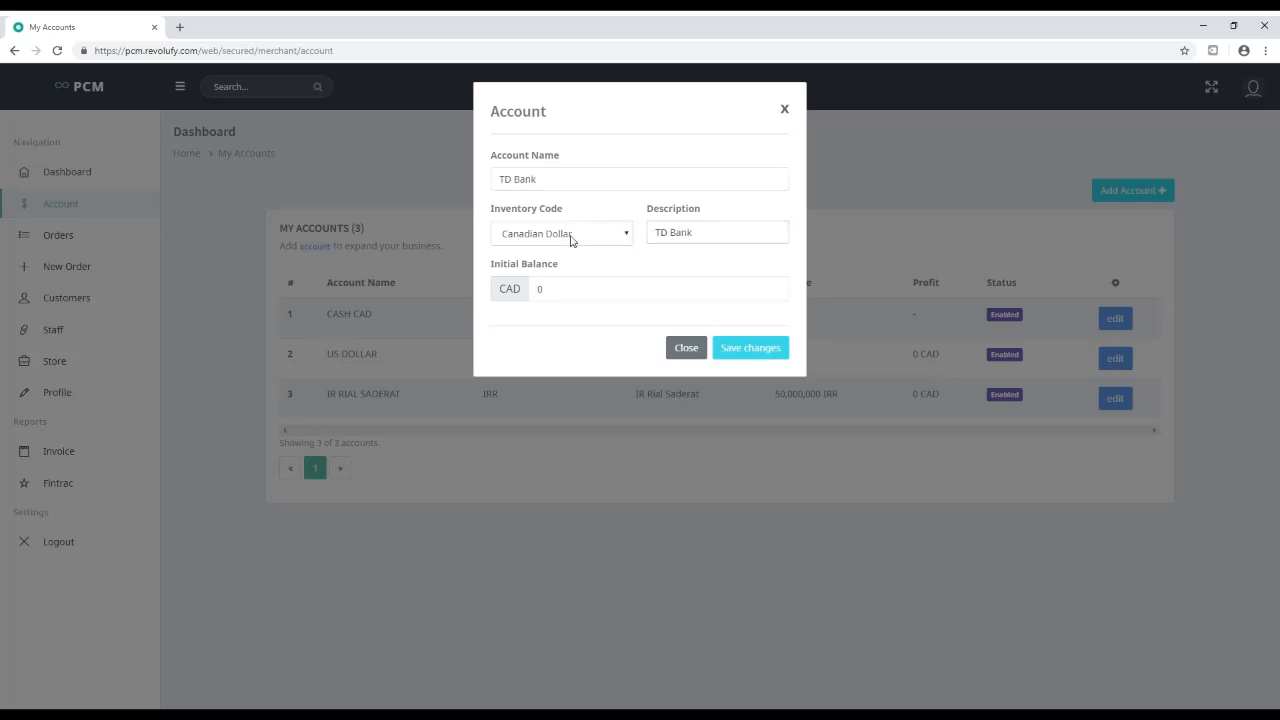
double_click(540, 289)
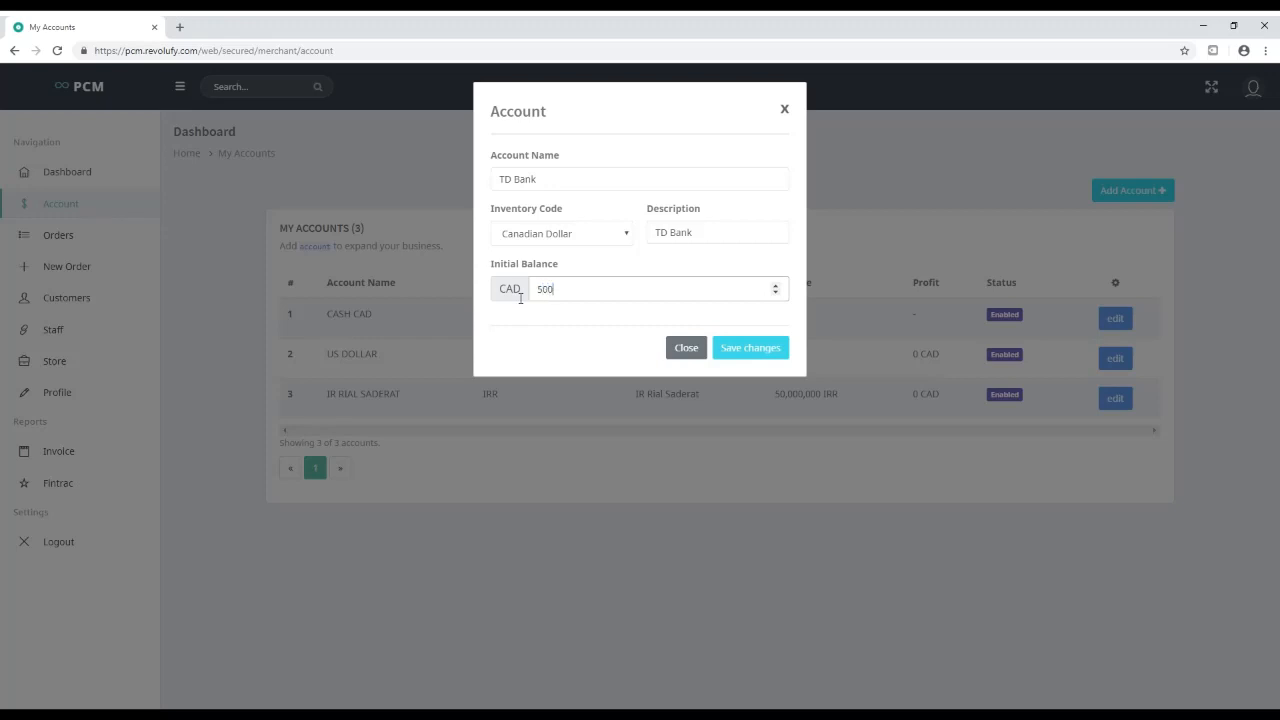
left_click(750, 348)
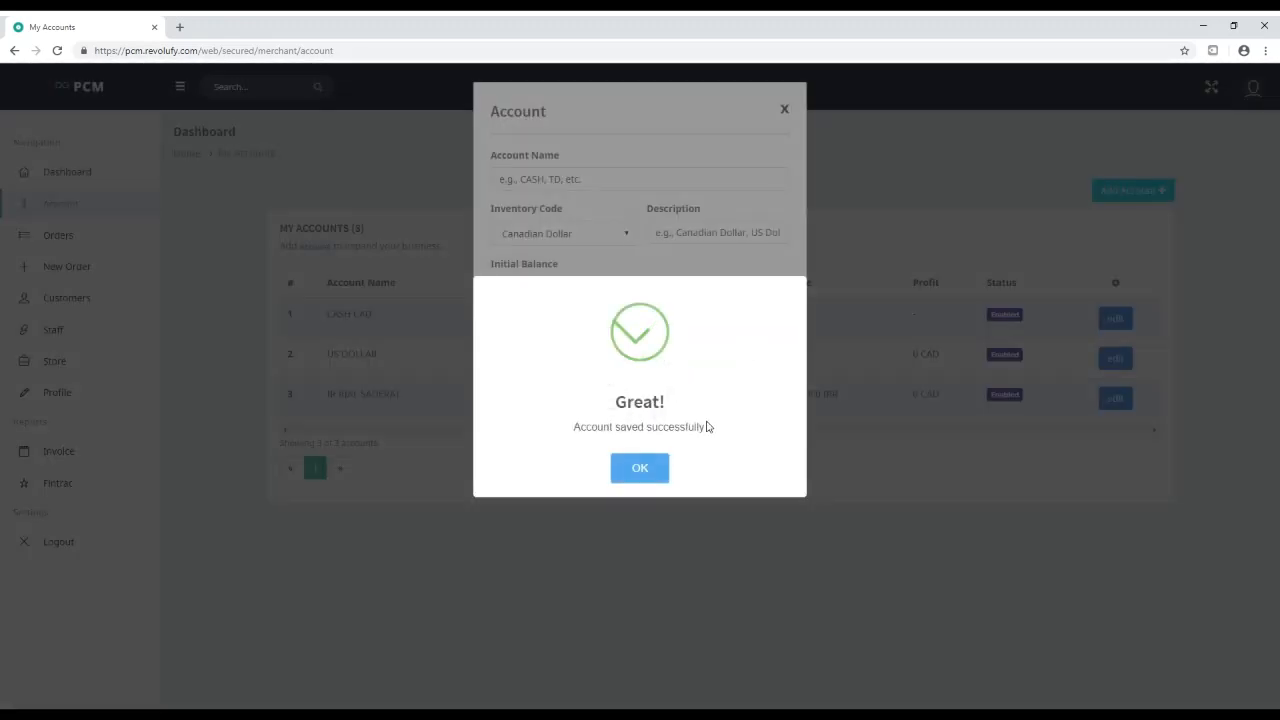
left_click(645, 468)
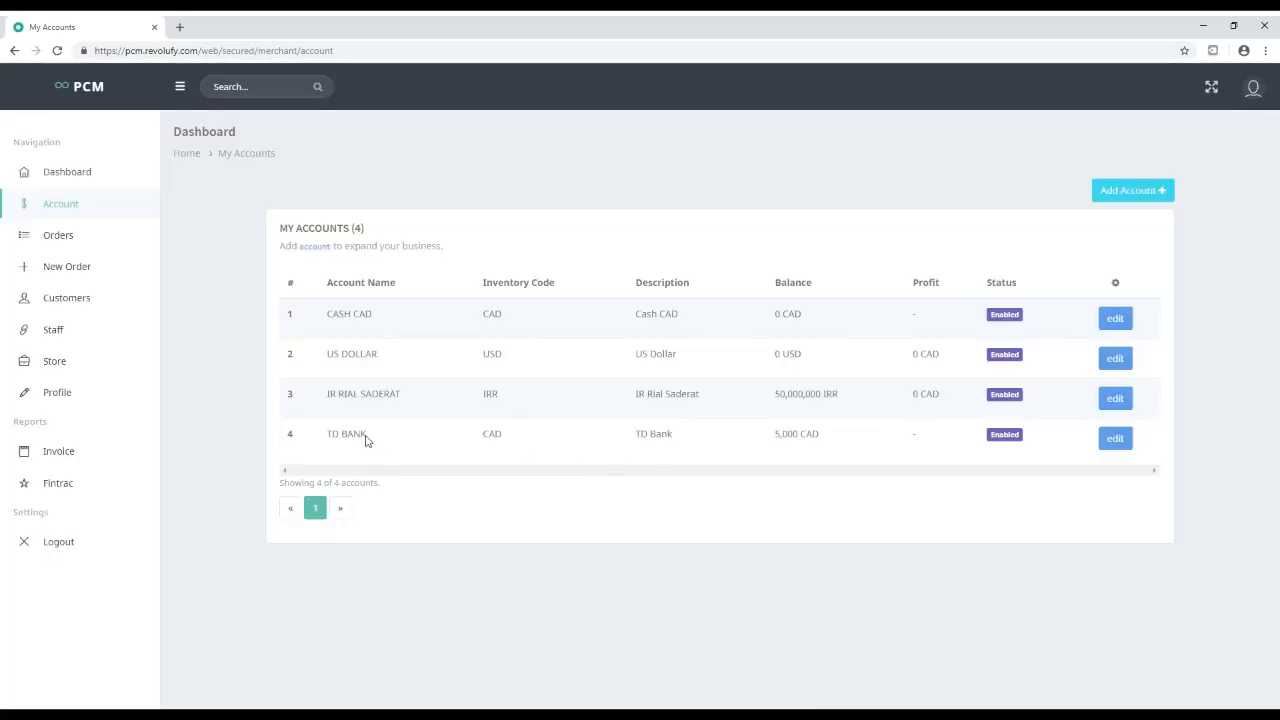
Deposit 1000 CAD into TD BANK with the note 'deposit'
left_click(1122, 445)
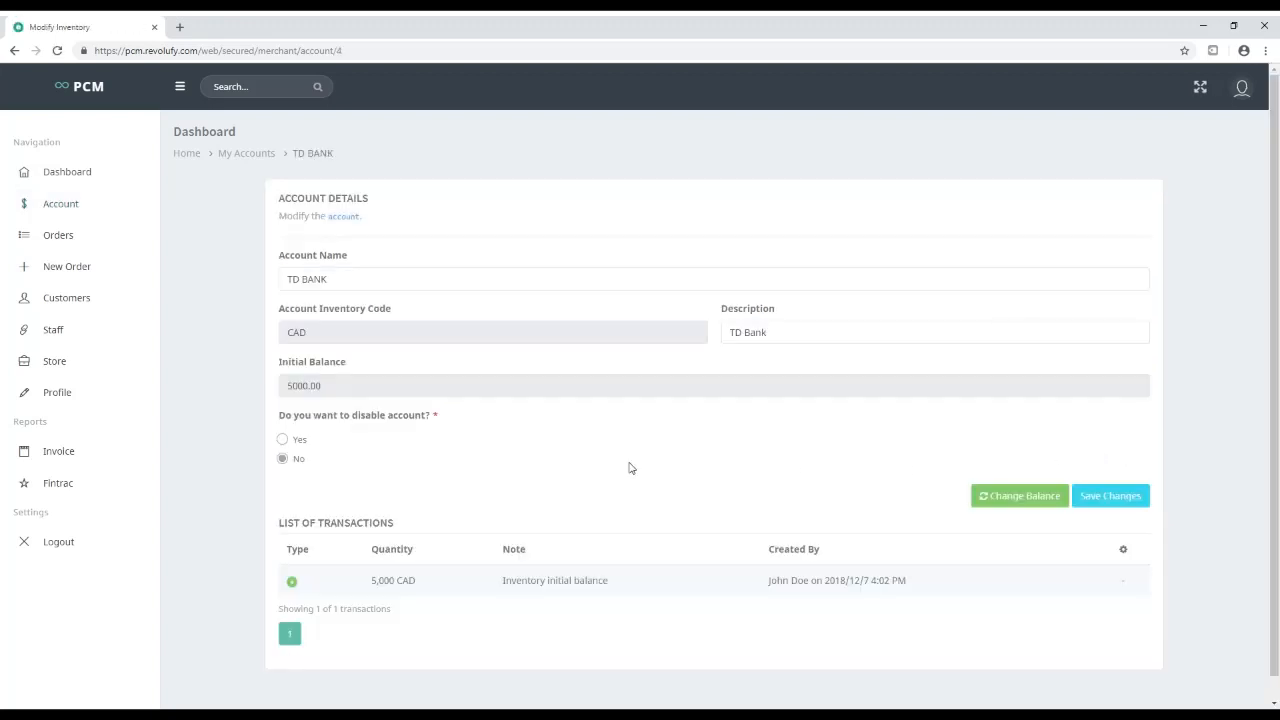
scroll(630, 466, "down", 1)
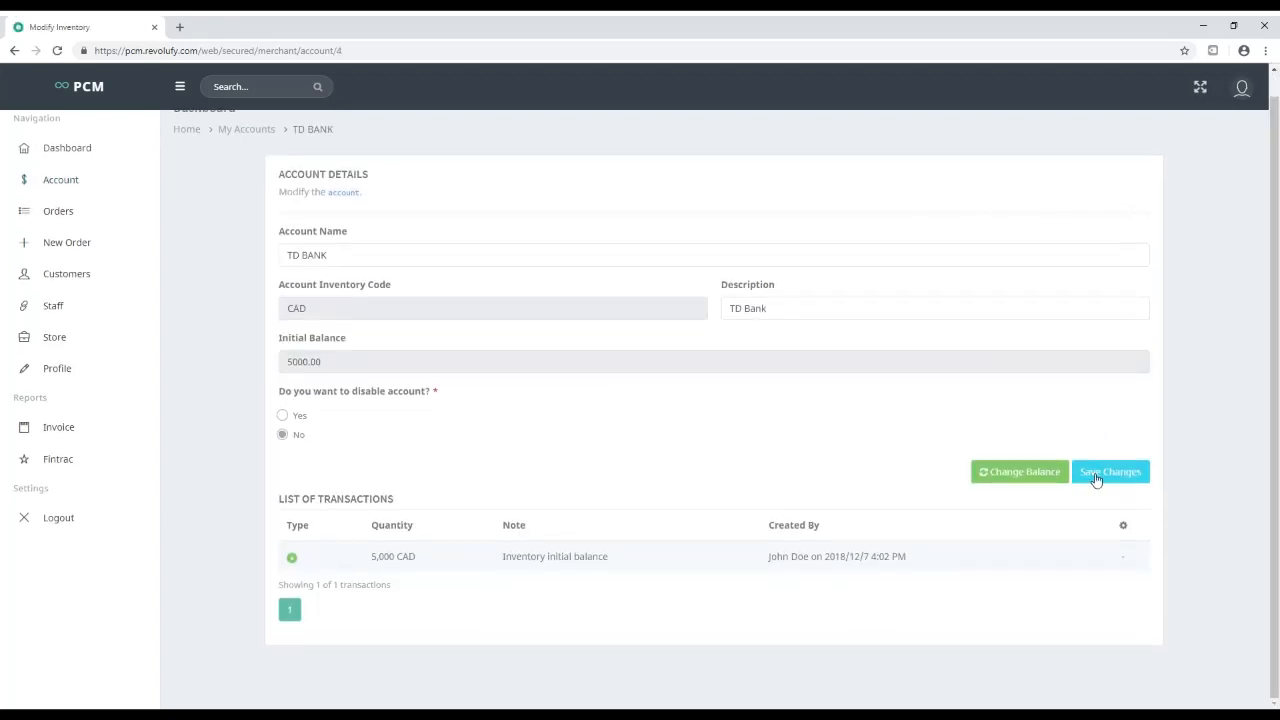
left_click(1020, 481)
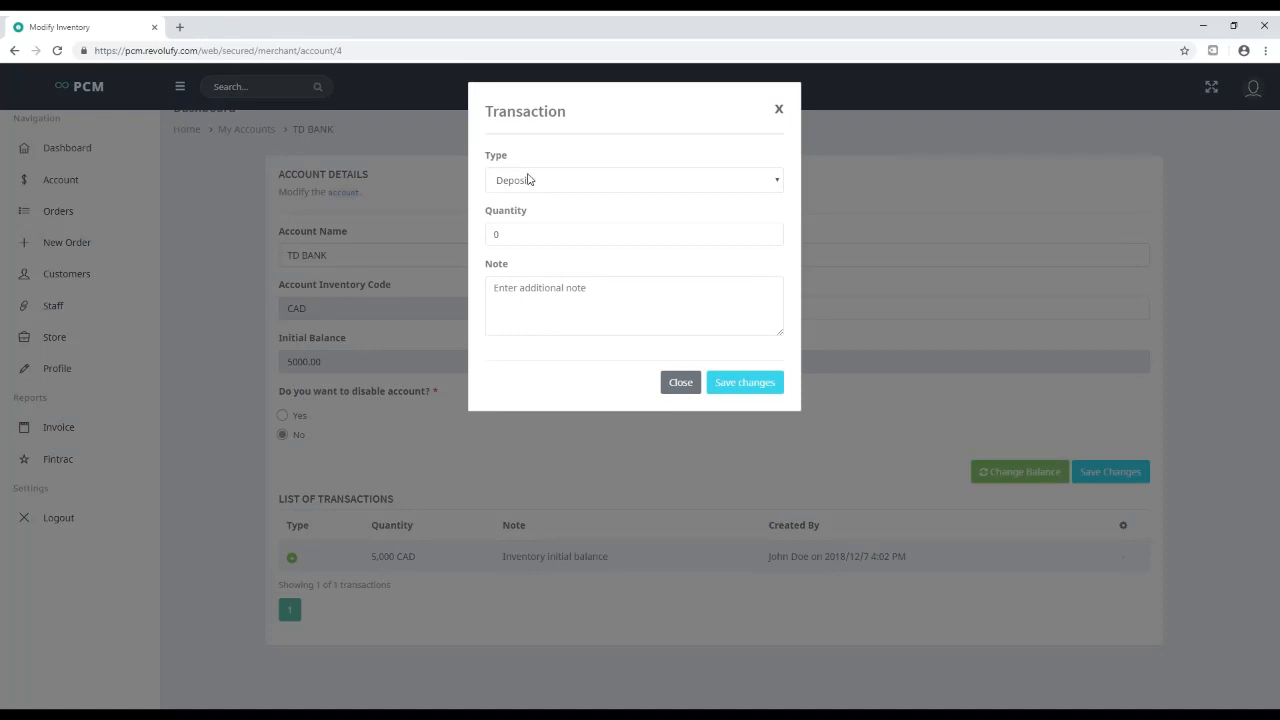
left_click_drag(522, 230, 479, 236)
type("100")
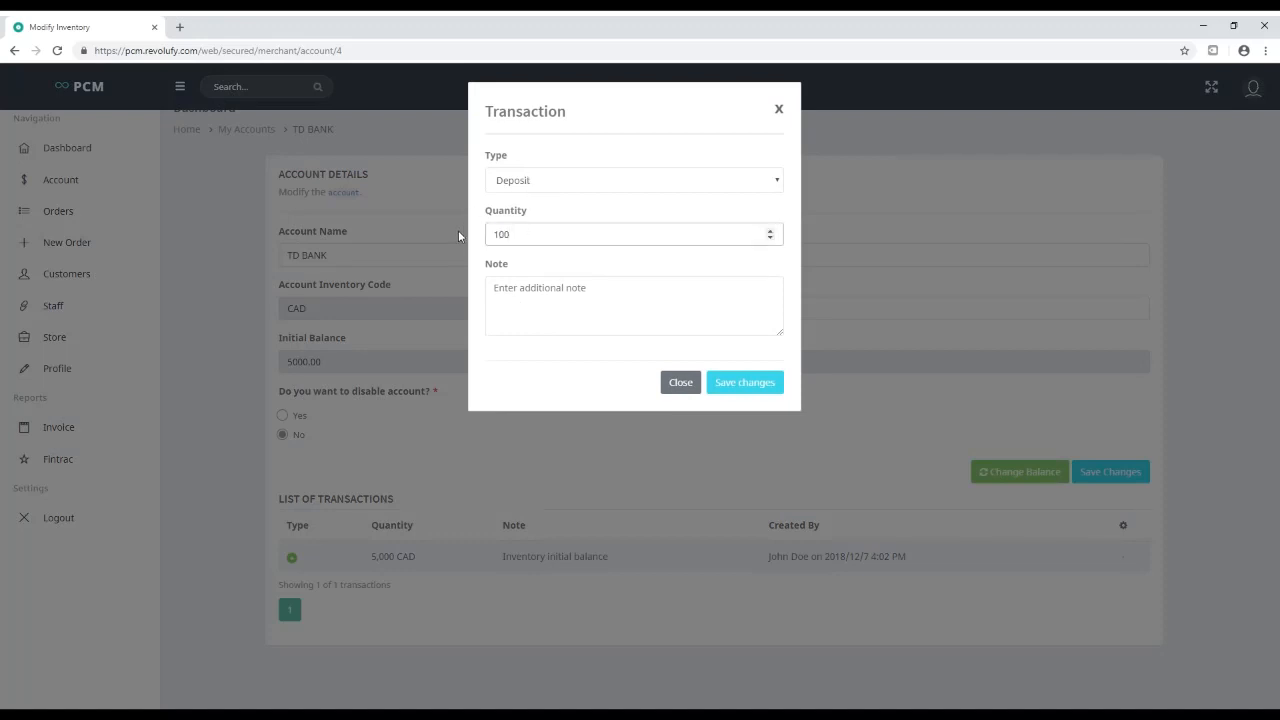
type("0")
left_click(550, 295)
type("d")
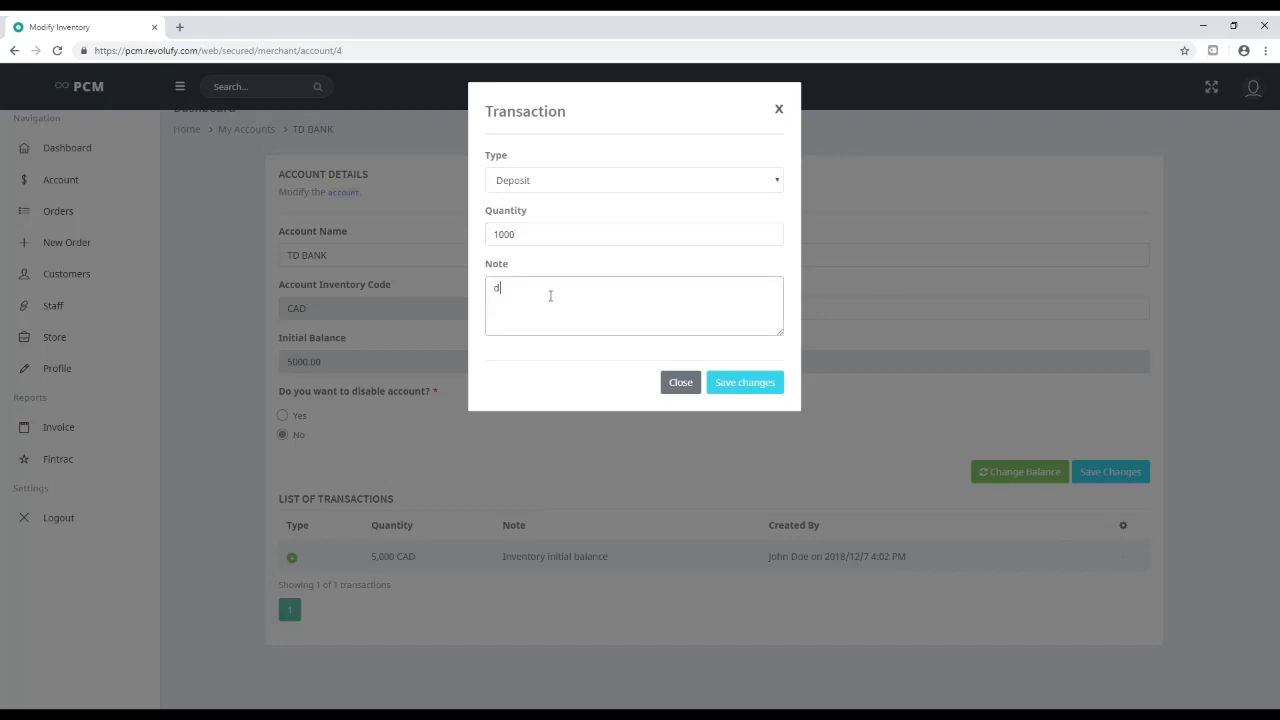
type("eposit")
left_click(762, 389)
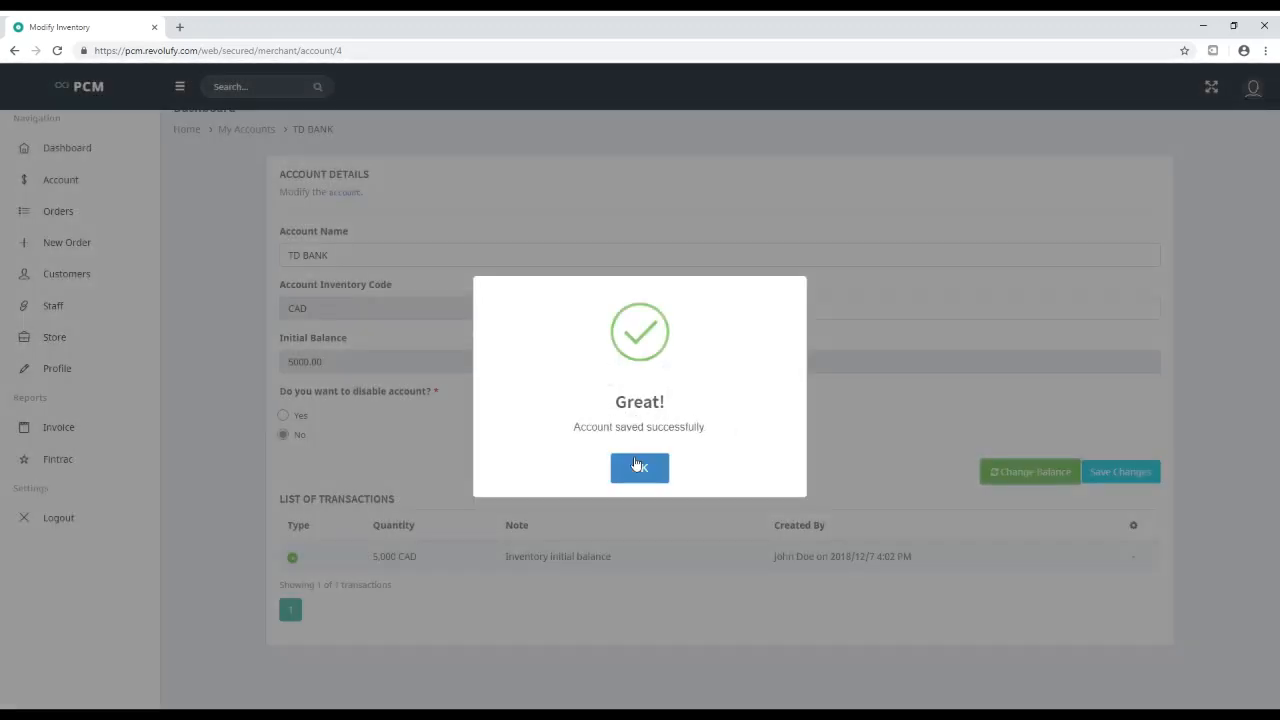
left_click(636, 464)
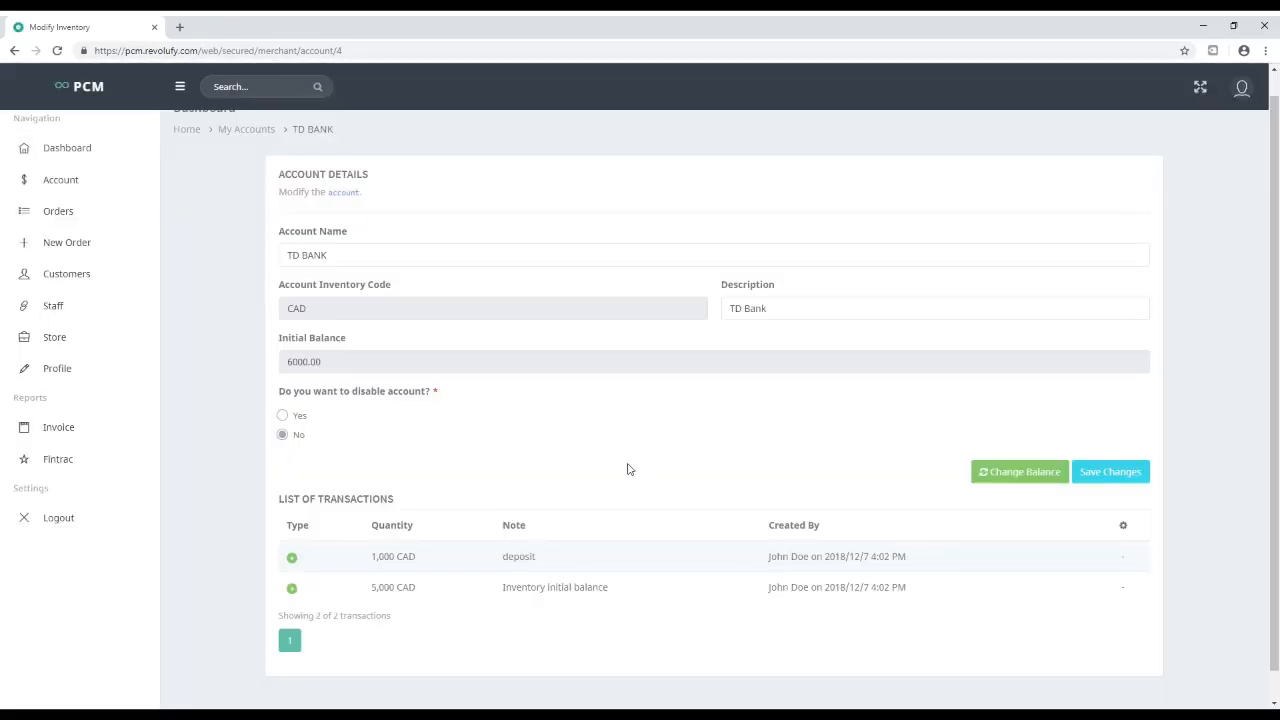
Withdraw 500 CAD from TD BANK for 'contractor fees', check the entry, and return to accounts
left_click(1040, 474)
left_click(522, 214)
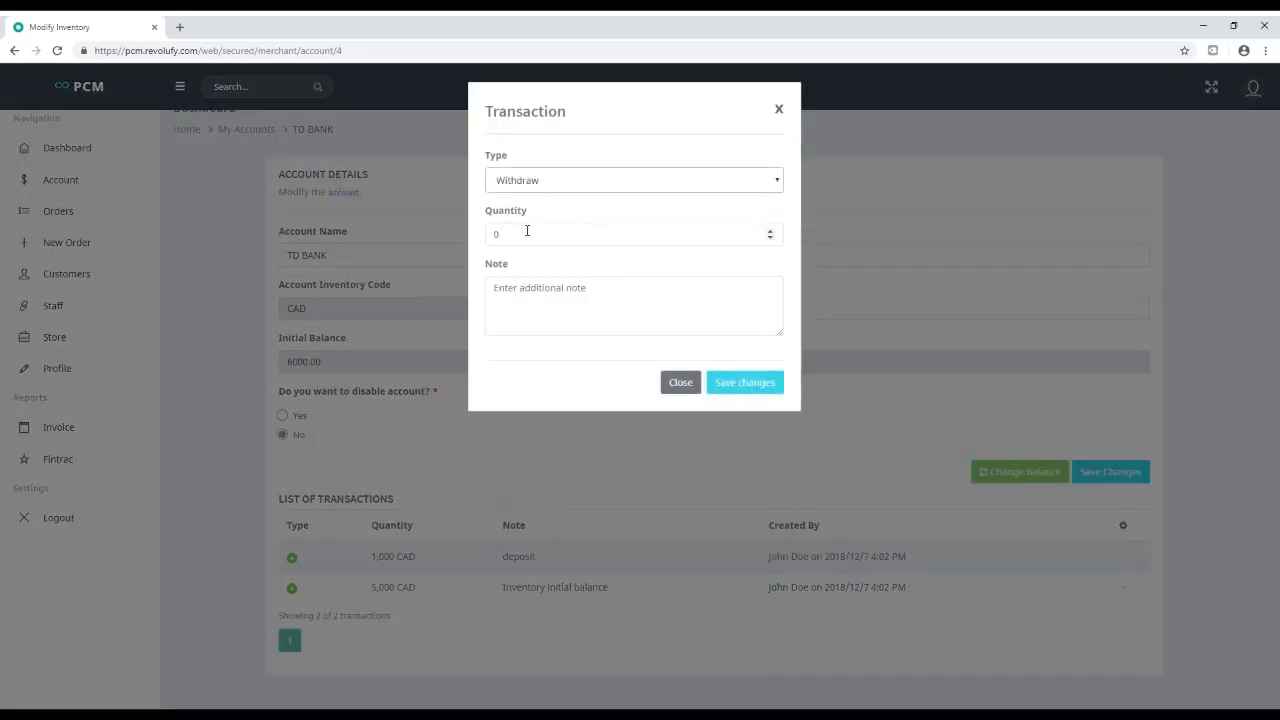
left_click_drag(525, 233, 457, 228)
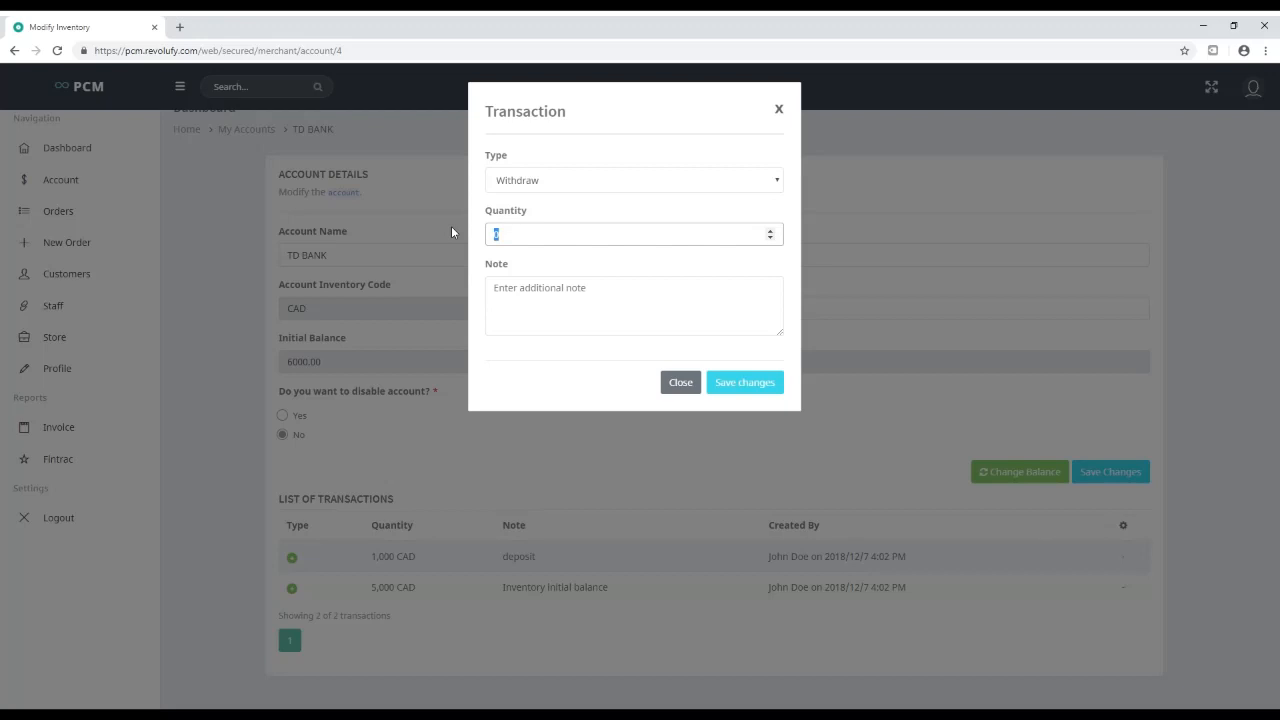
type("500")
key("Tab")
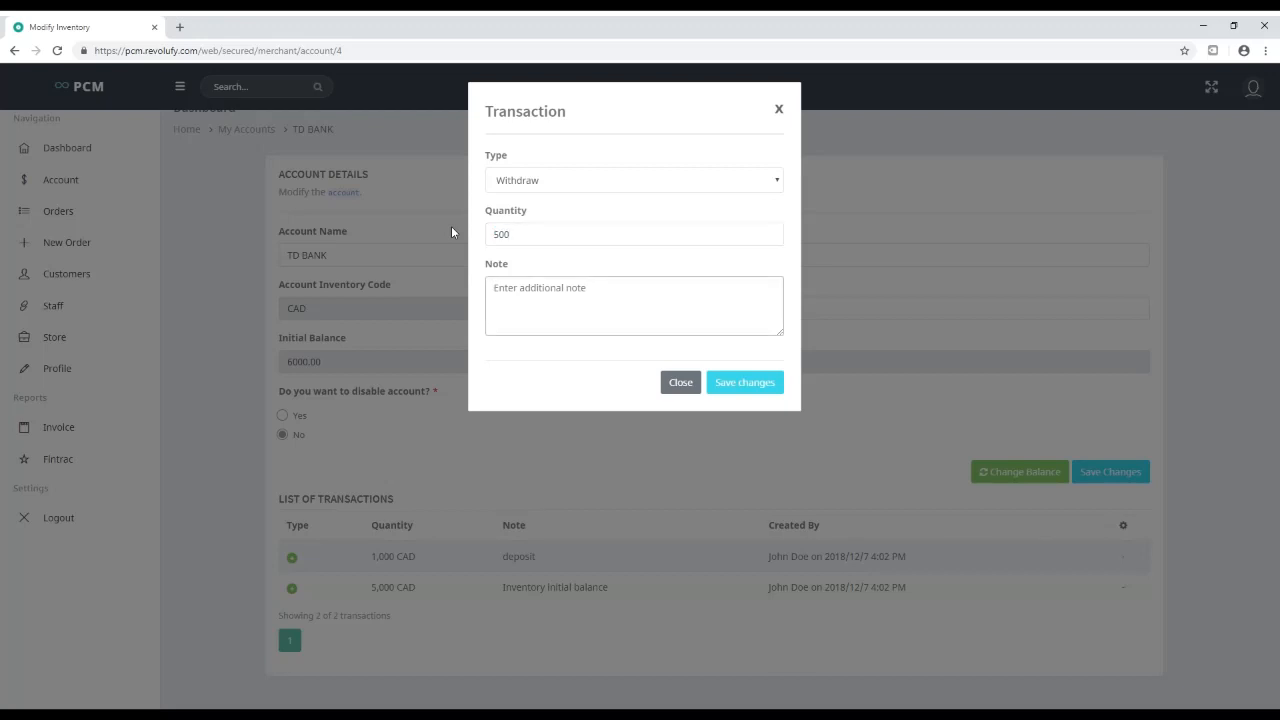
type("contractor fees")
left_click(754, 388)
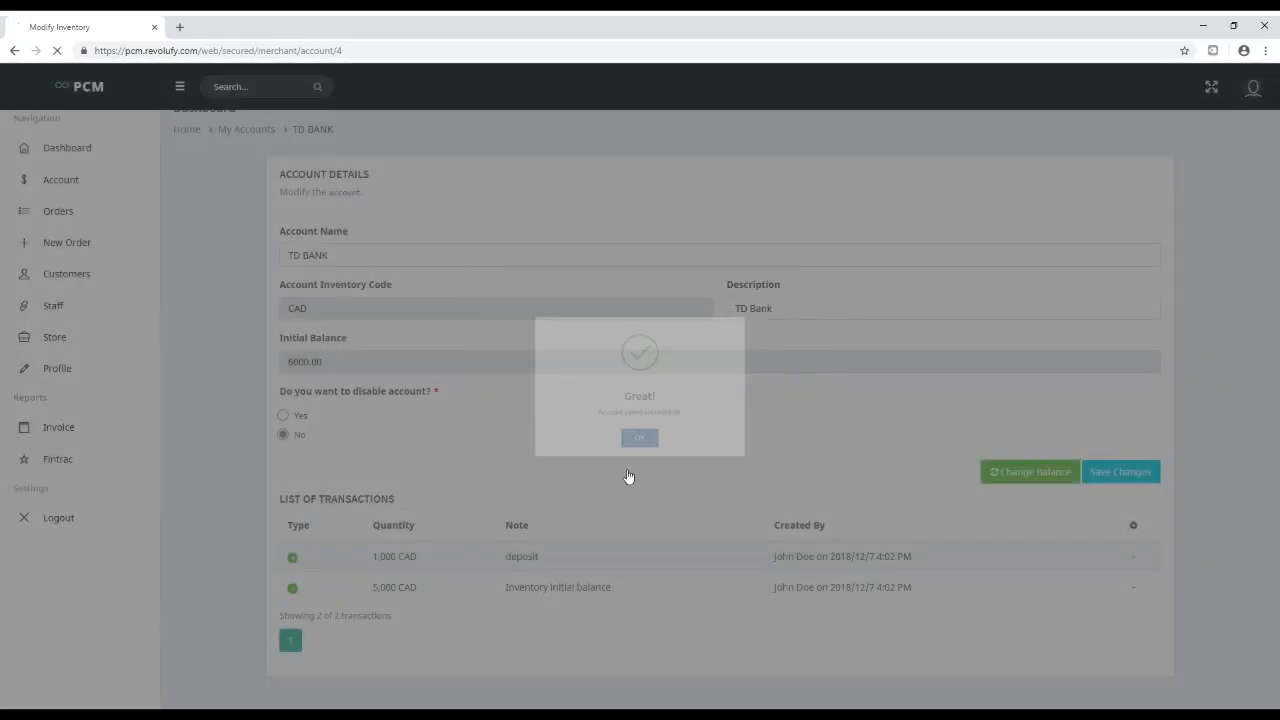
left_click_drag(370, 559, 436, 565)
left_click(556, 567)
double_click(541, 566)
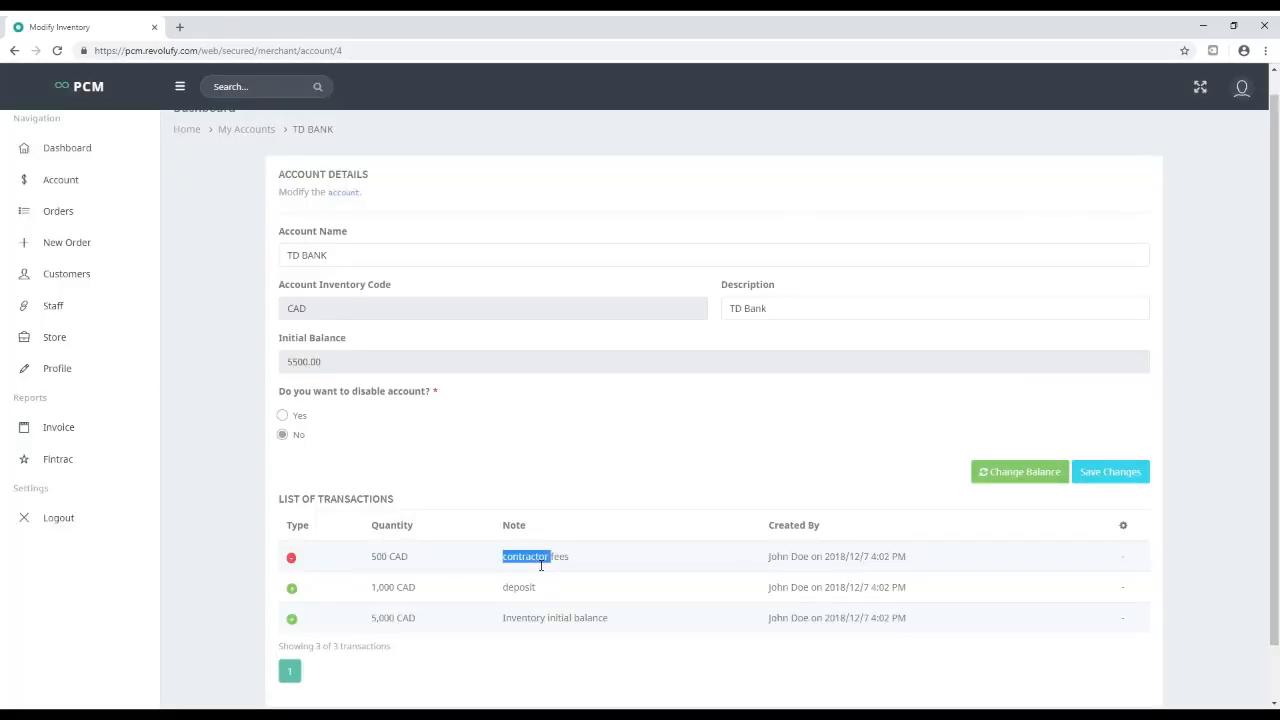
left_click_drag(762, 560, 936, 557)
left_click(936, 557)
left_click(55, 179)
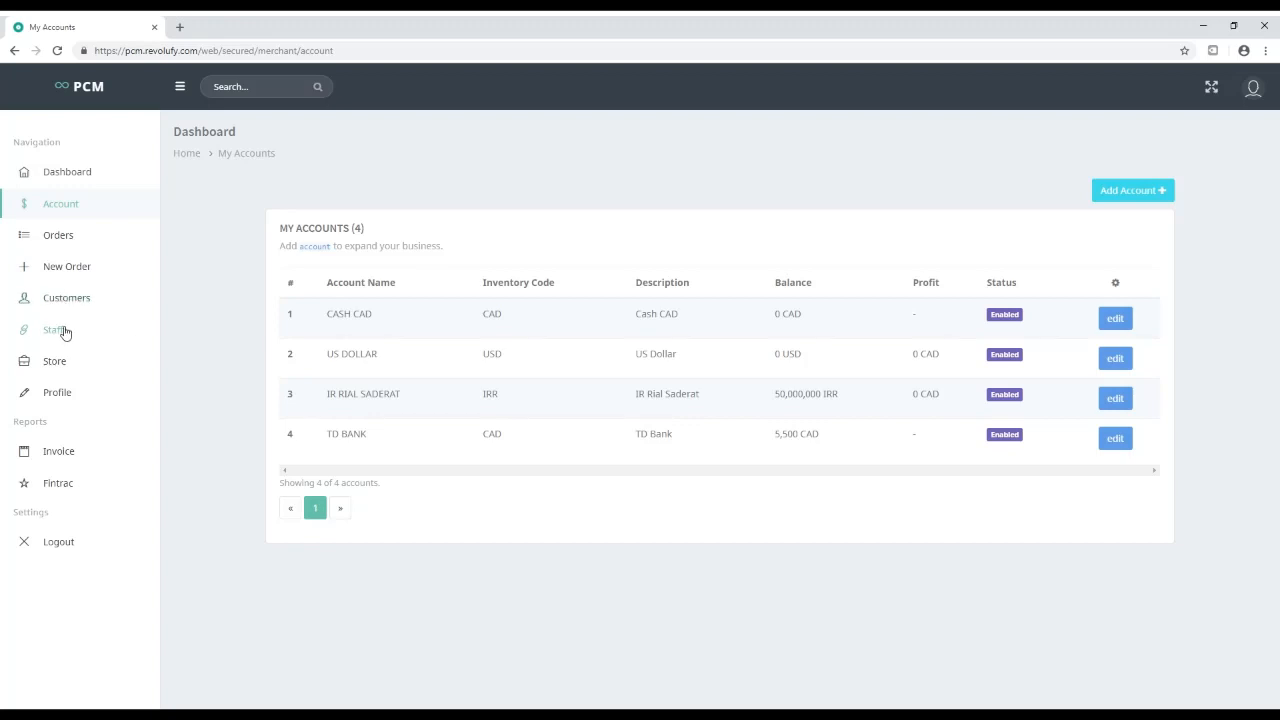
Create a customer record with a name, phone number and e-mail address, fixing the phone number before saving
left_click(60, 297)
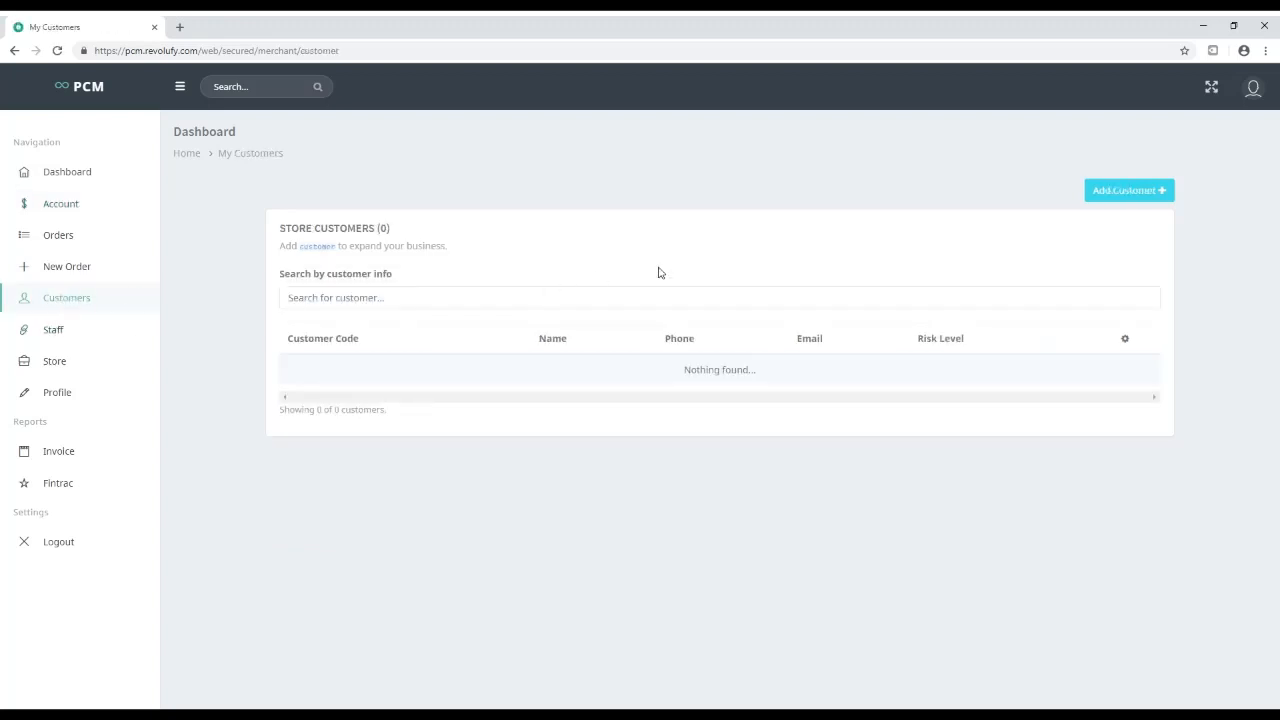
left_click(1152, 196)
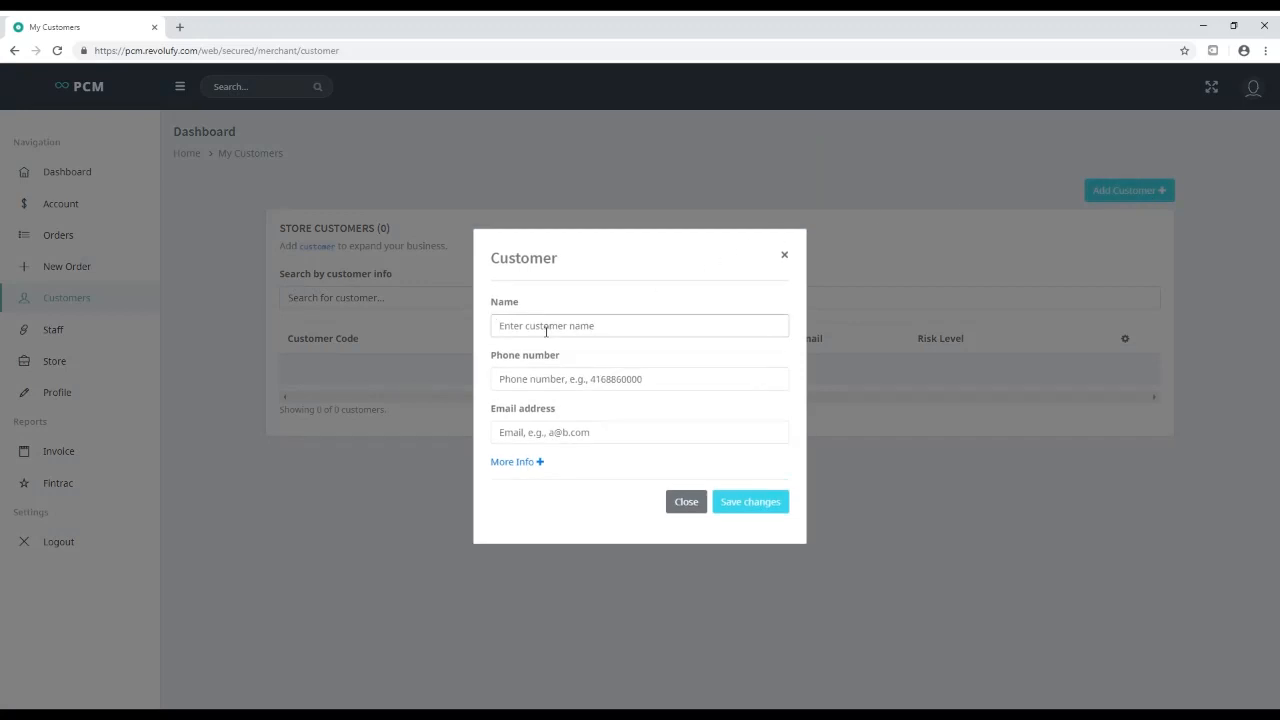
type("Customer 1")
key("Tab")
type("1")
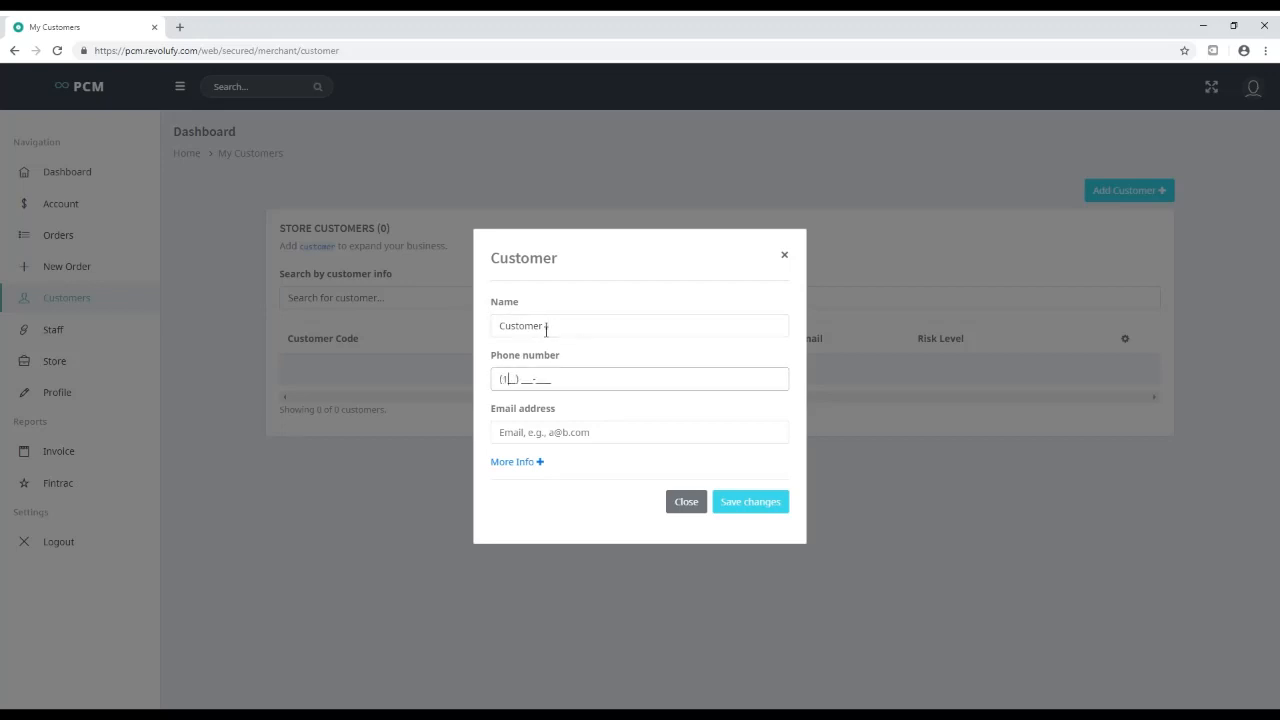
type("23) 456-7890")
key("Tab")
type("cus")
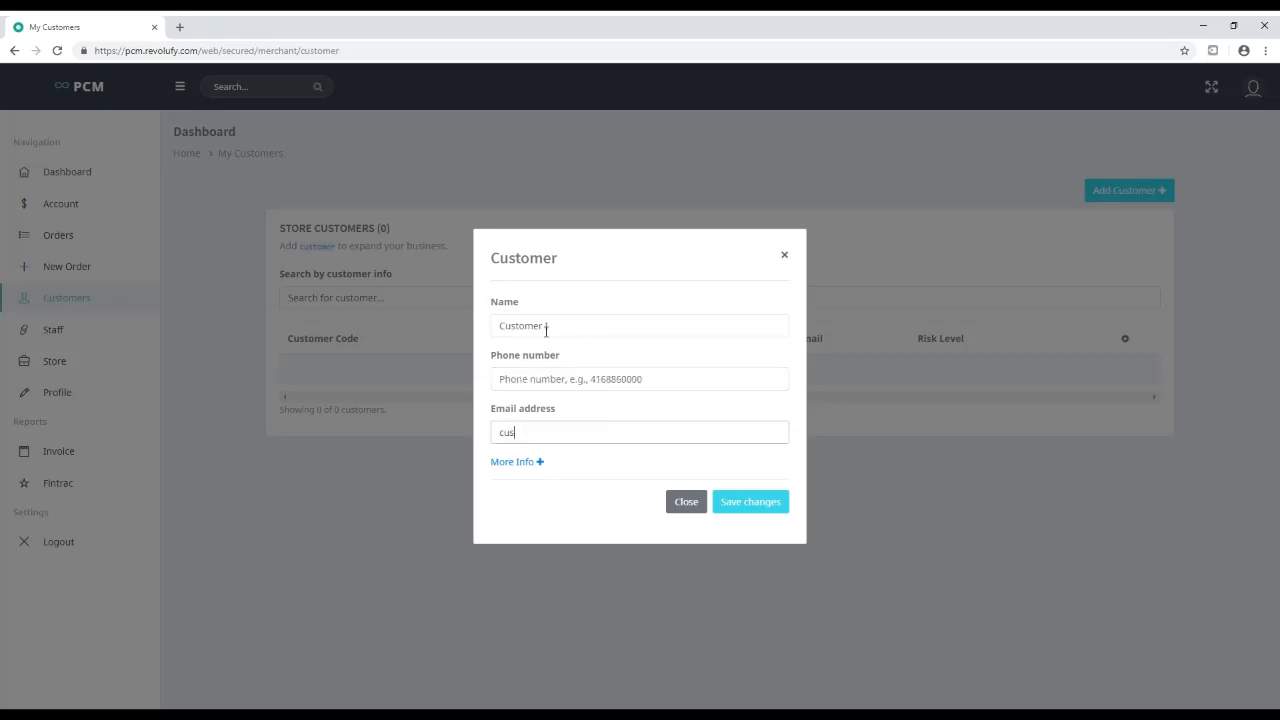
type("tomer@")
type("email")
type("@")
type("com")
left_click(559, 377)
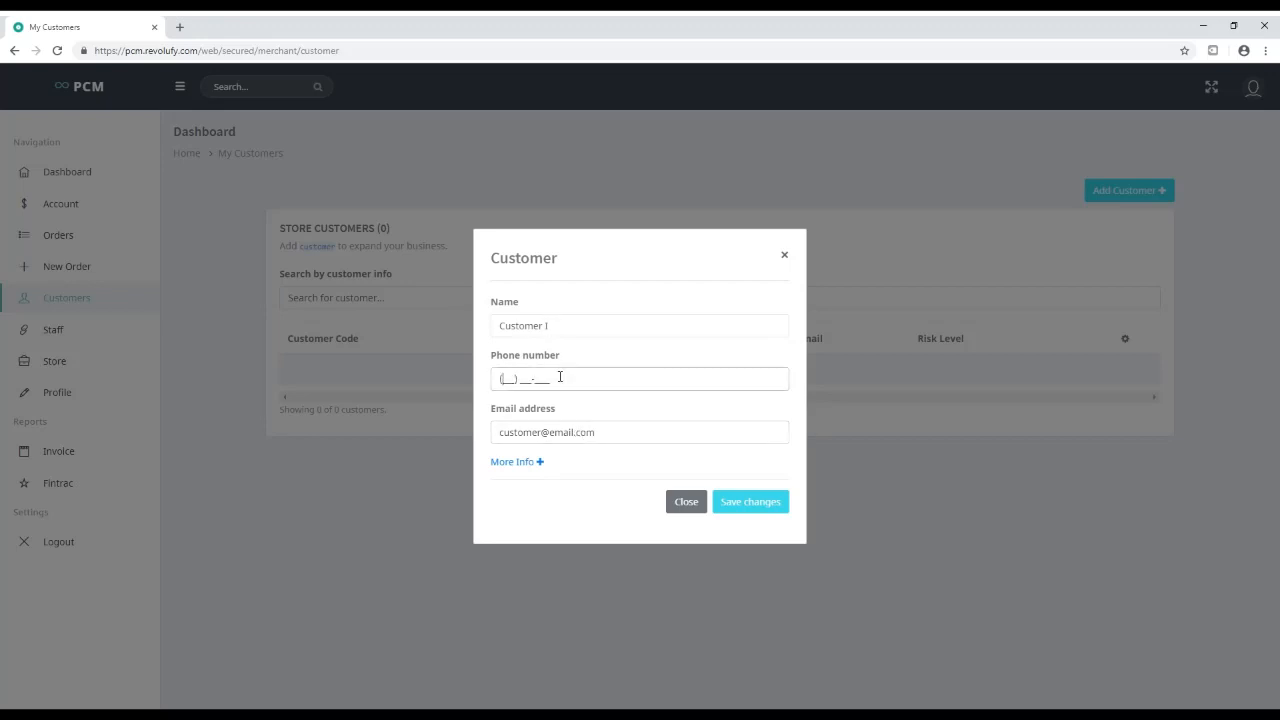
type("123) 456-7890")
left_click(586, 431)
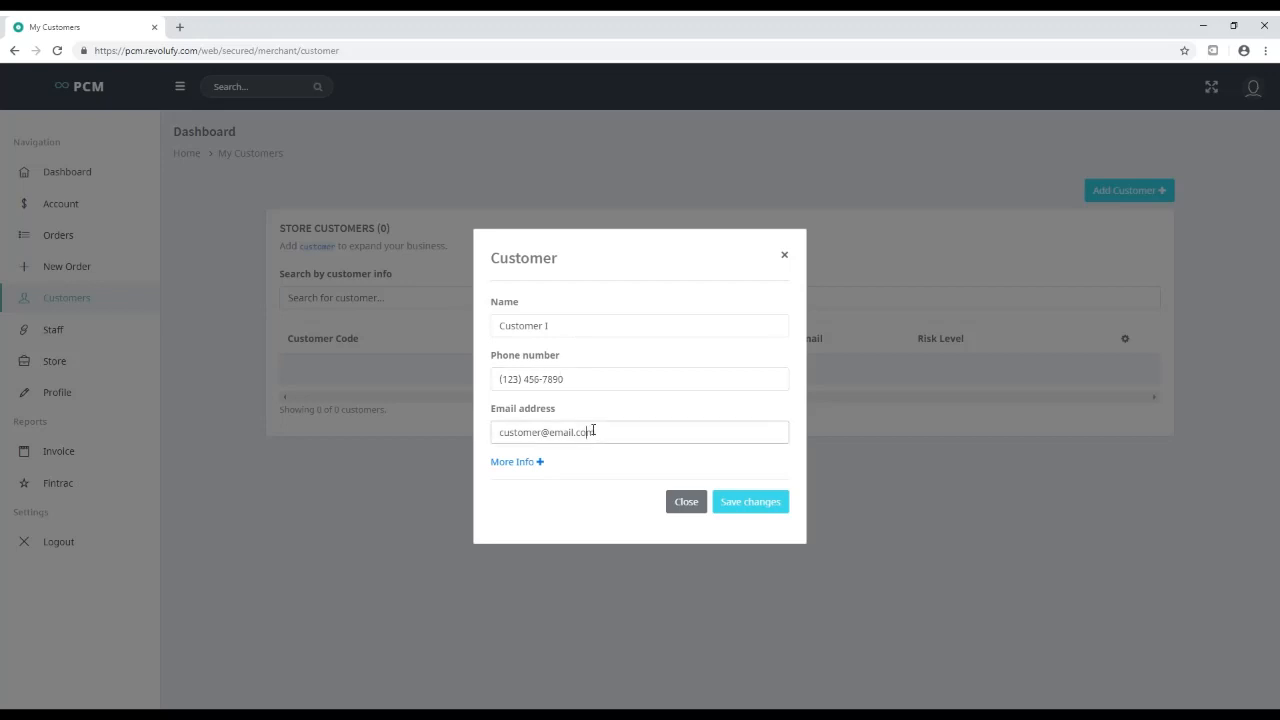
left_click(743, 504)
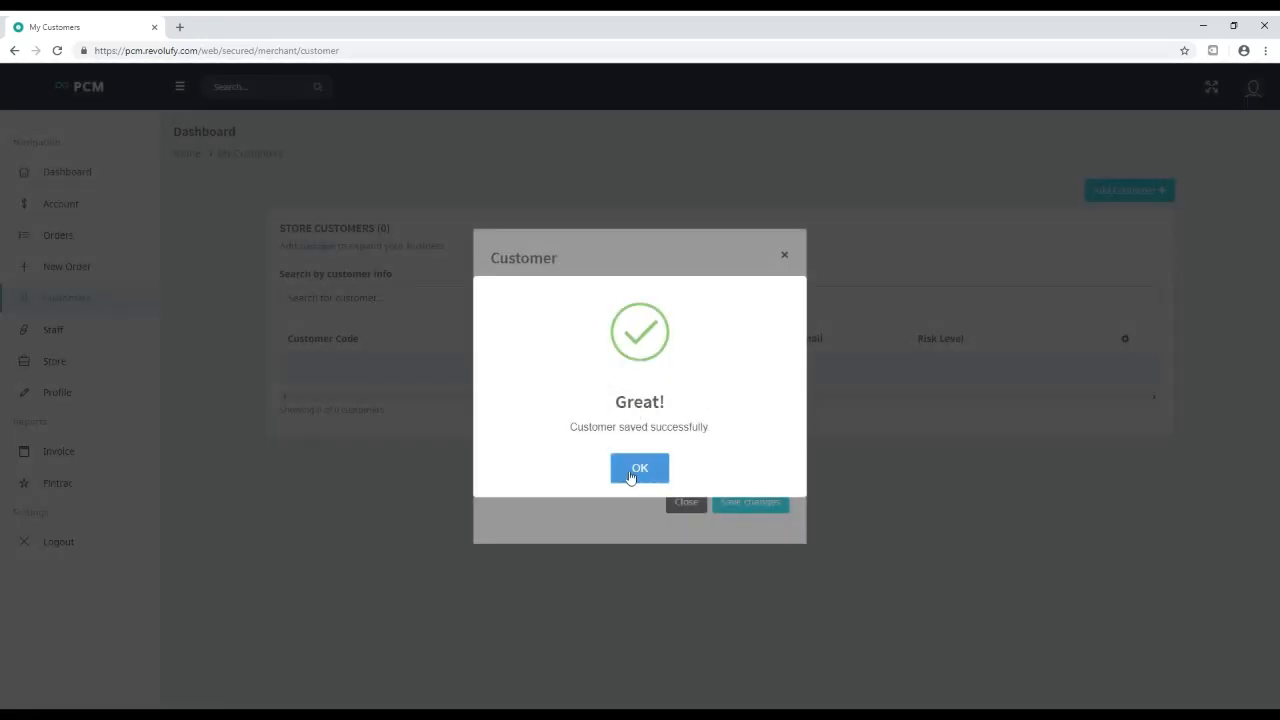
left_click(634, 472)
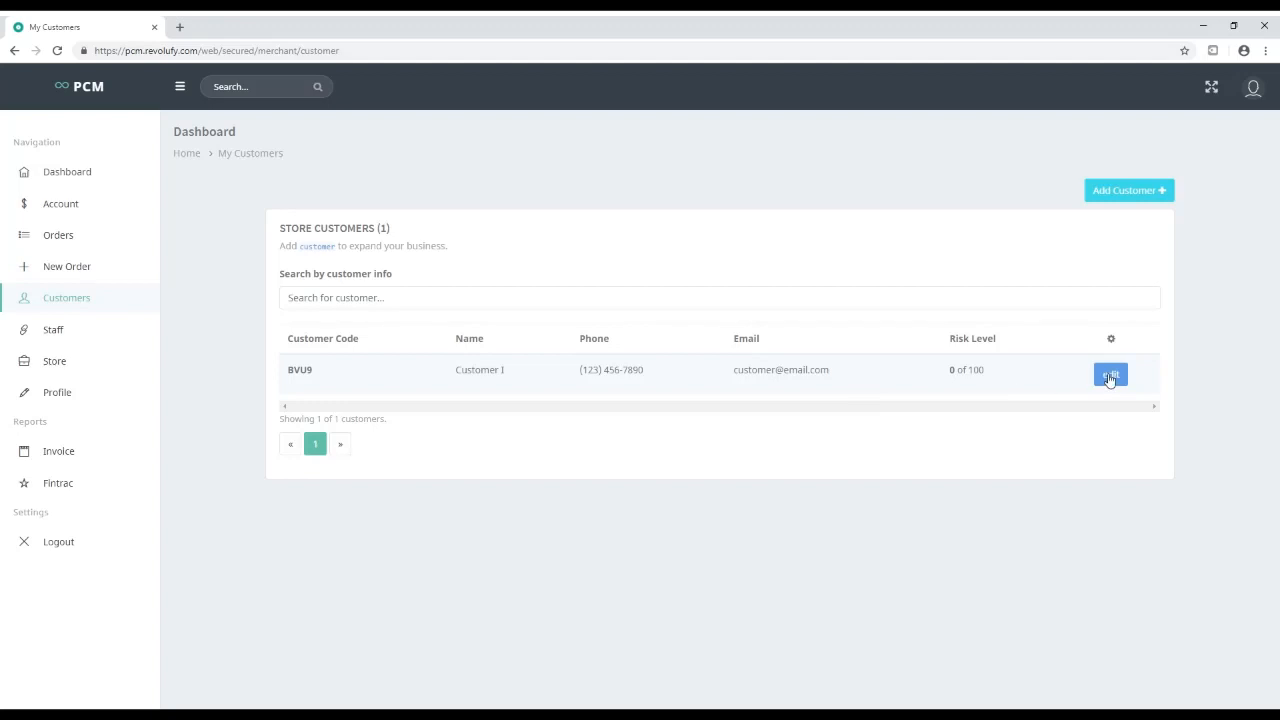
Enter the customer's street address and choose a date of birth from the calendar
left_click(1109, 376)
left_click(312, 279)
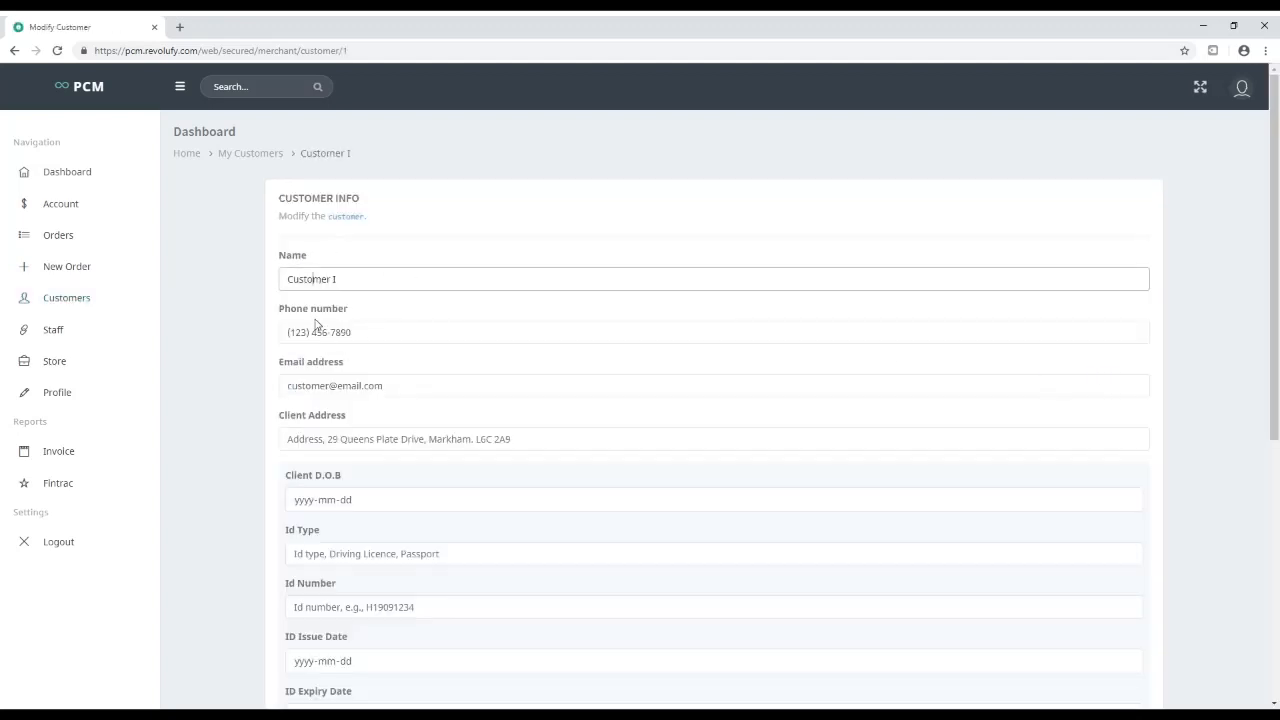
key("Tab")
key("Tab")
key("Tab")
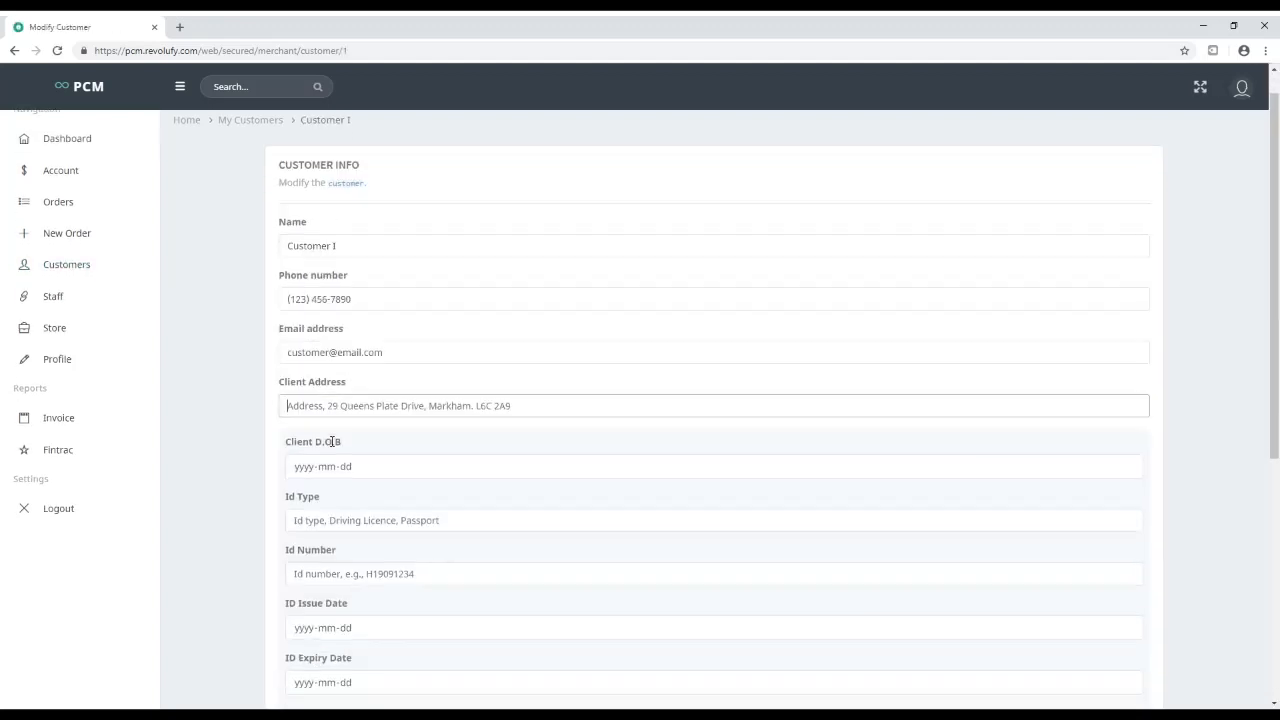
scroll(331, 441, "down", 1)
type("Some Address")
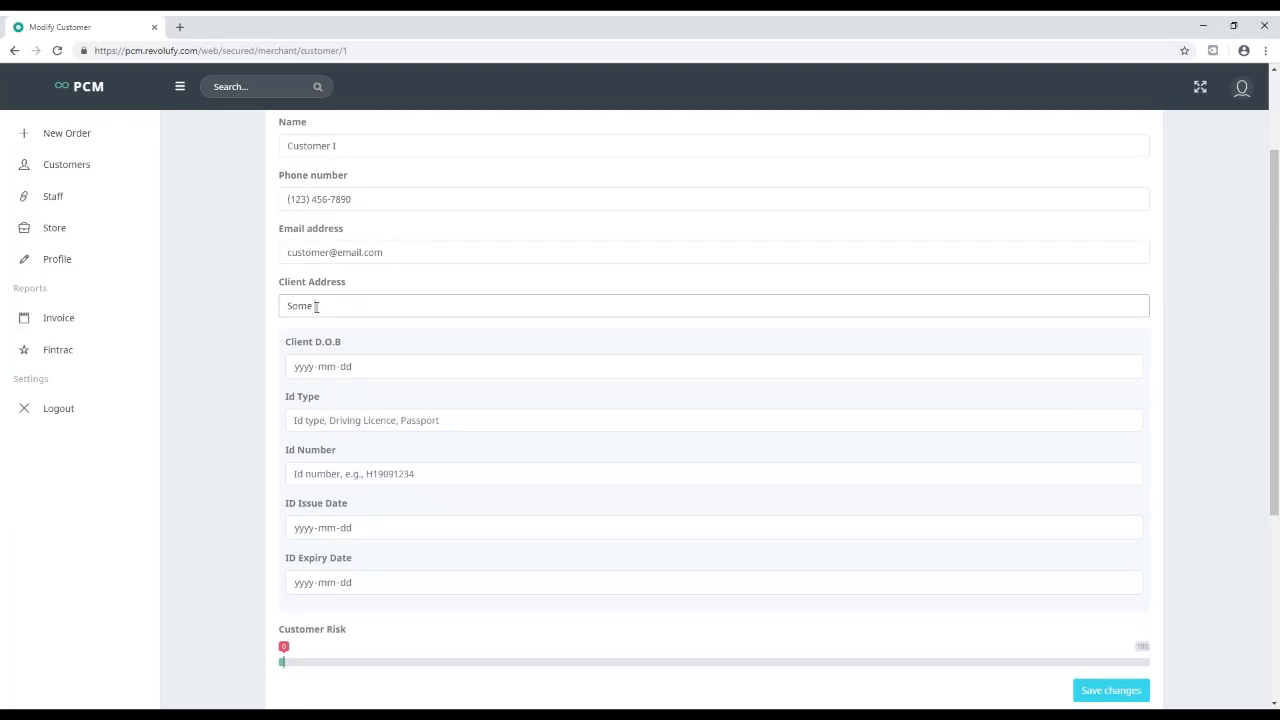
left_click(348, 368)
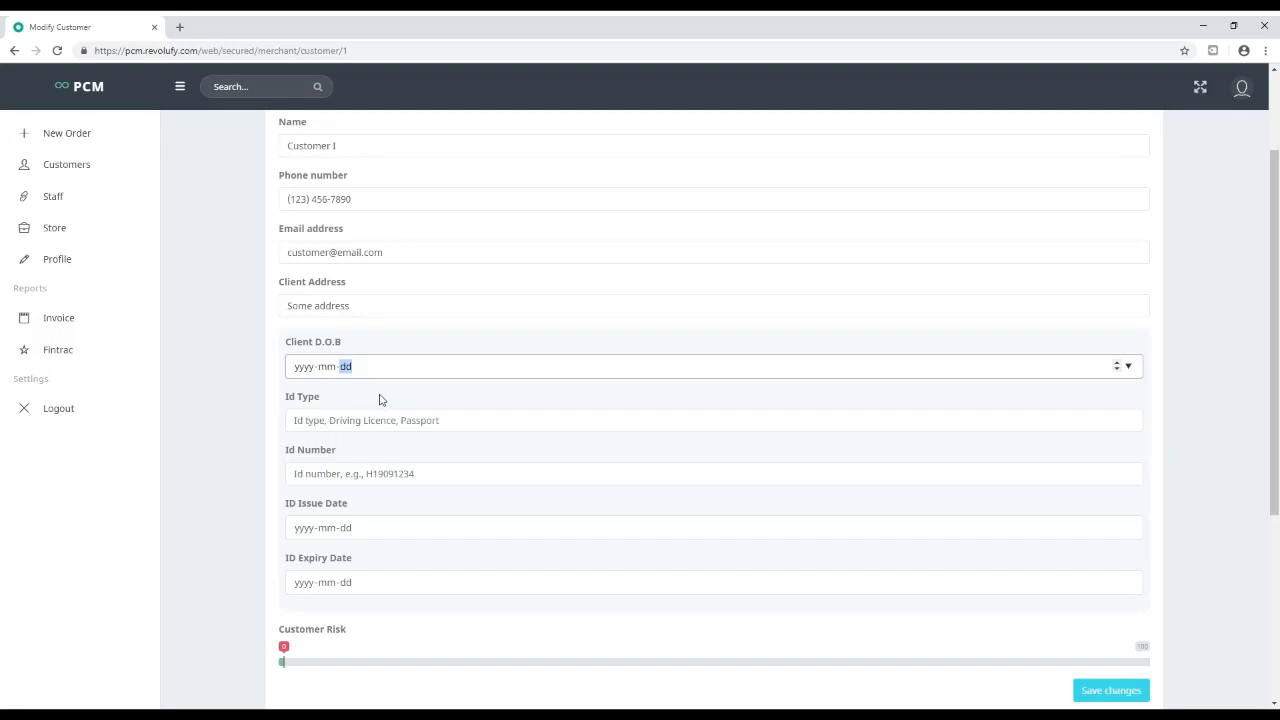
left_click(425, 401)
left_click(300, 367)
Set the ID type to Passport, with the passport number and issue date 2018-05-16
left_click(353, 424)
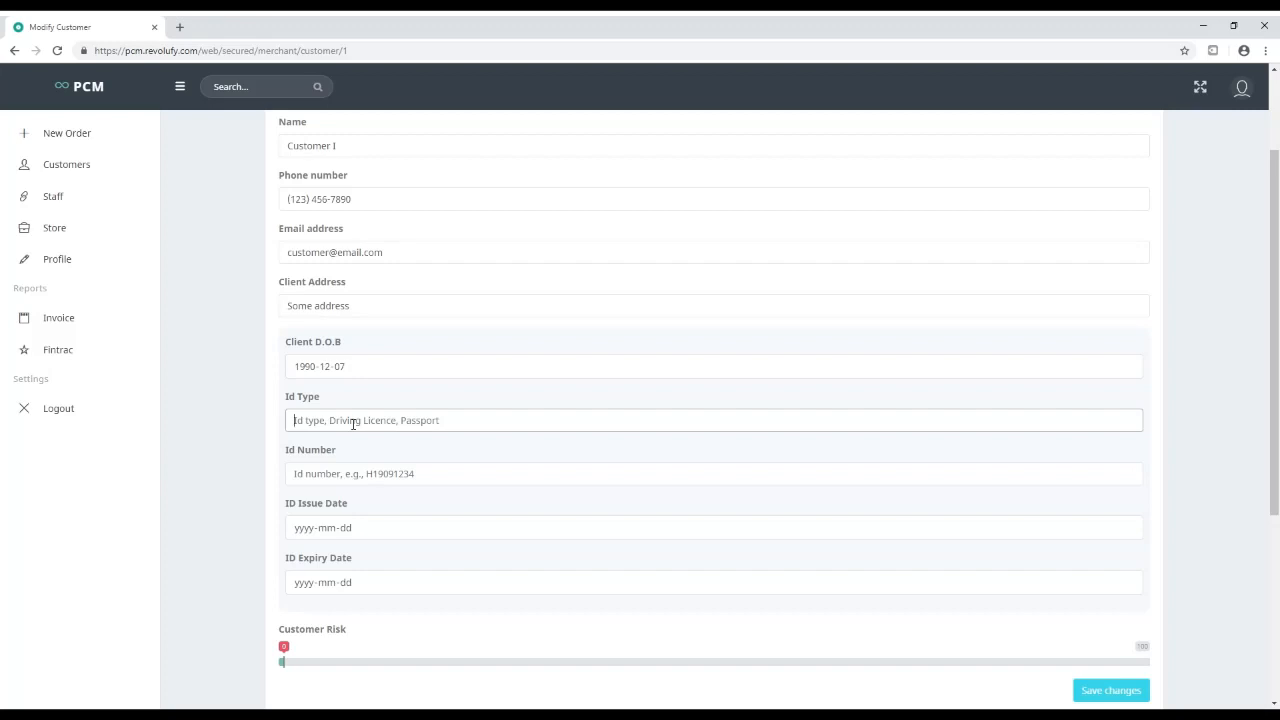
type("Passport")
left_click(334, 481)
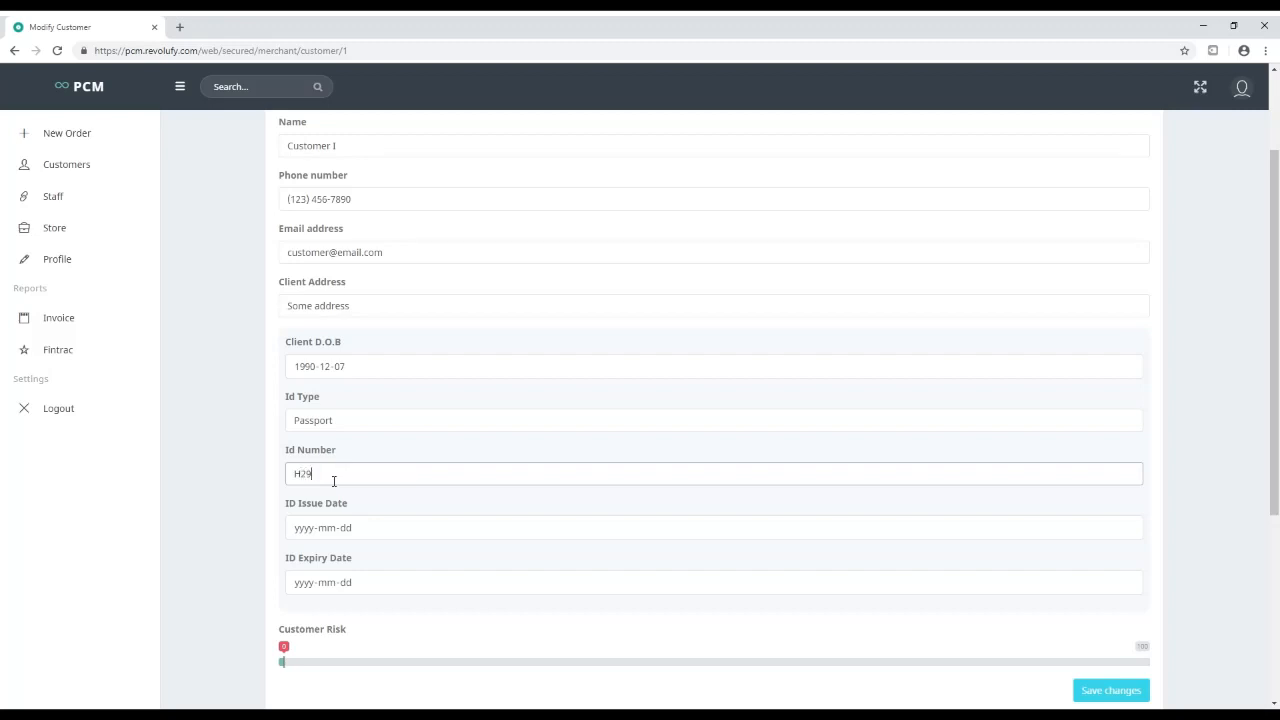
key("Tab")
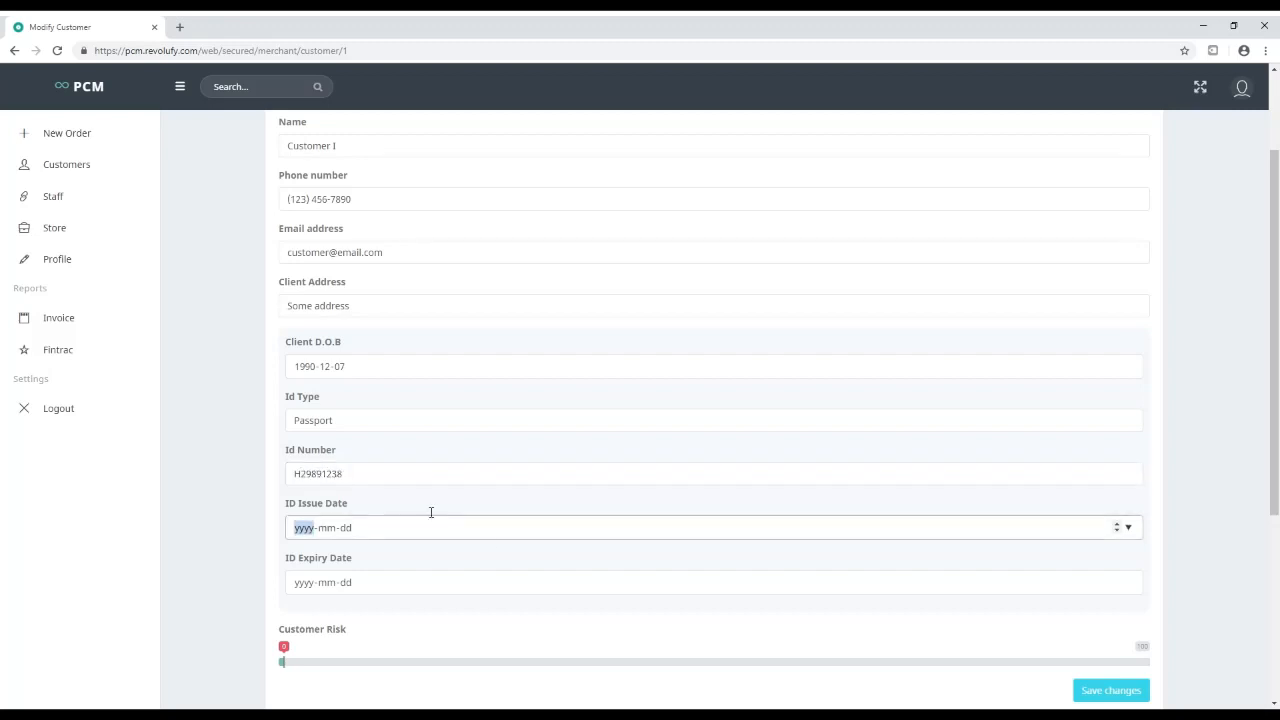
type("2")
key("BackSpace")
type("20")
key("BackSpace")
type("20018")
key("BackSpace")
type("2018")
key("Tab")
type("05-16")
Enter the ID expiry date, keep the risk level at 0, and save the profile
left_click(300, 586)
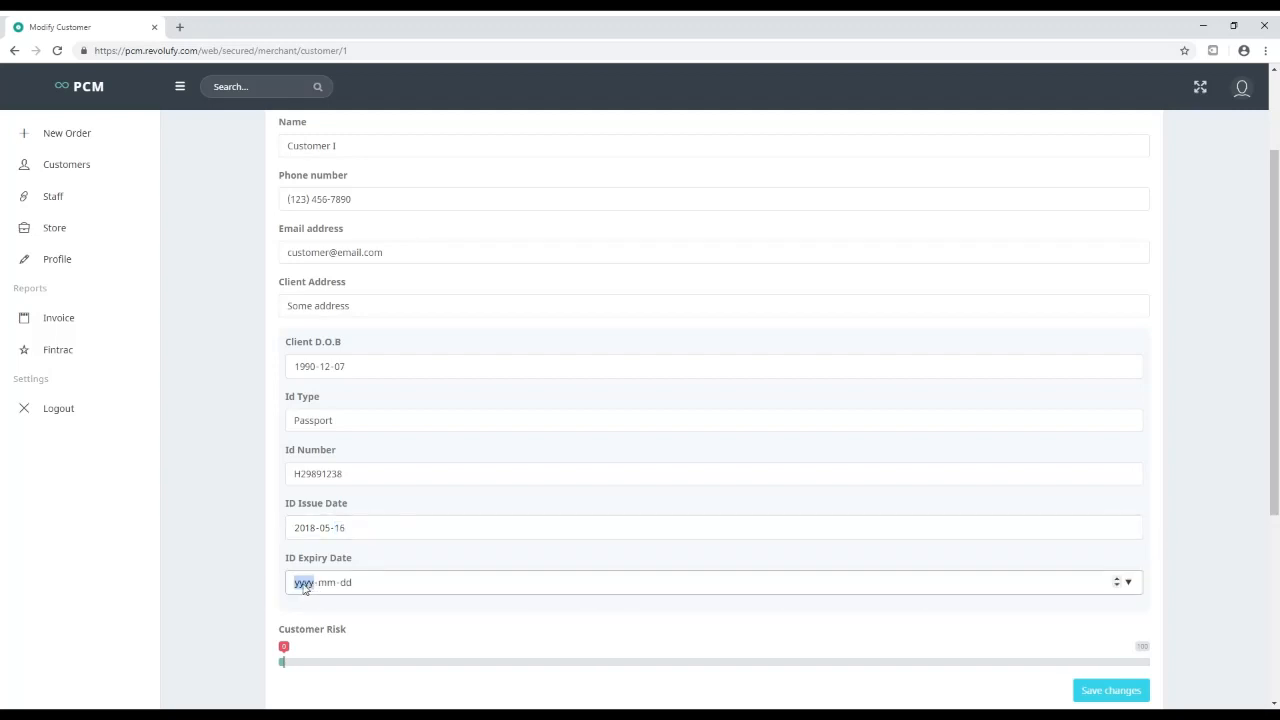
type("2020")
key("Tab")
type("11-16")
left_click(297, 637)
scroll(297, 637, "down", 1)
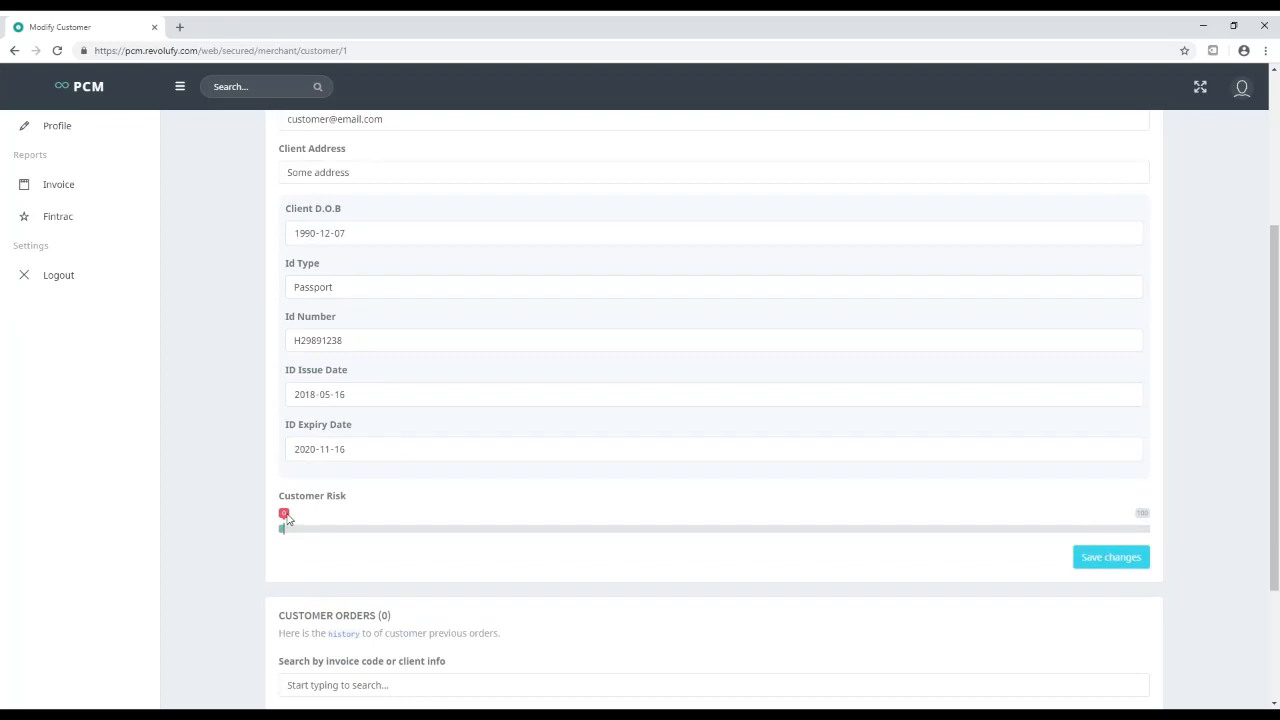
mouse_move(290, 528)
left_mouse_down()
mouse_move(469, 531)
mouse_move(281, 531)
left_mouse_up()
left_click(1074, 559)
left_click(640, 465)
scroll(272, 440, "up", 2)
scroll(272, 440, "up", 1)
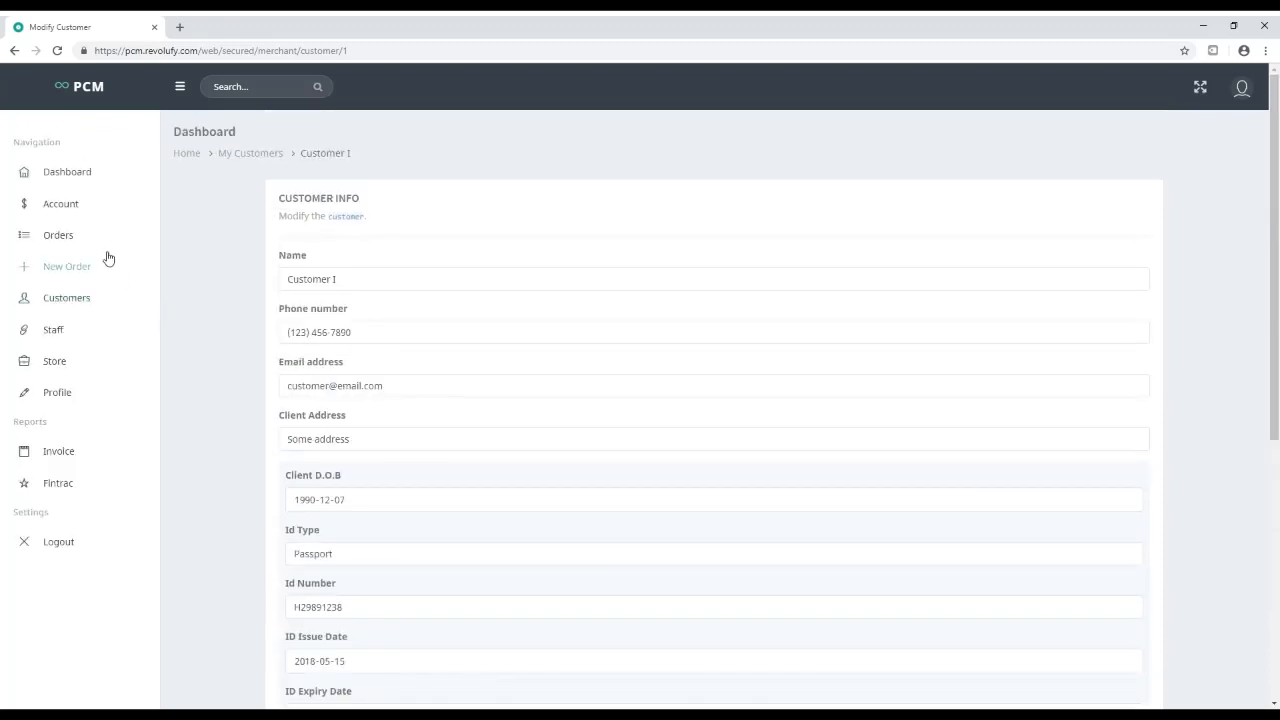
Review the customer's risk level and code, then go to the empty Staff page's new-staff form
left_click(64, 300)
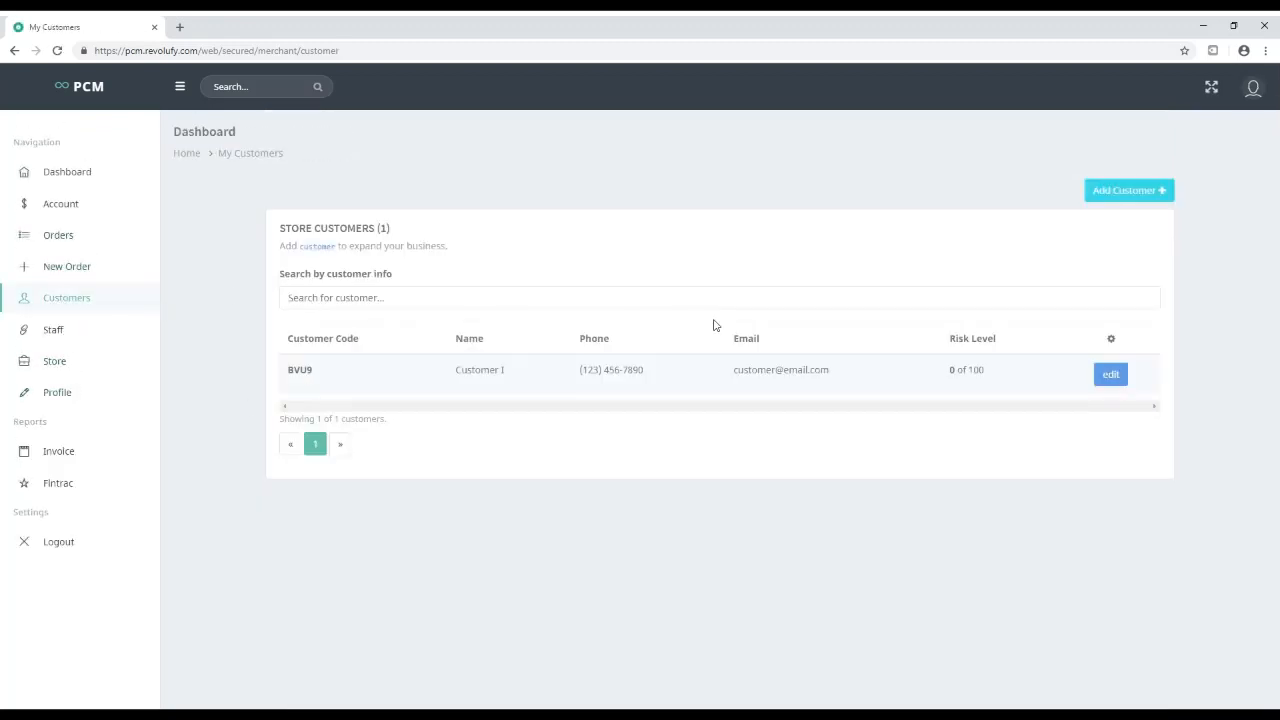
left_click_drag(986, 380, 956, 381)
double_click(300, 369)
left_click(316, 374)
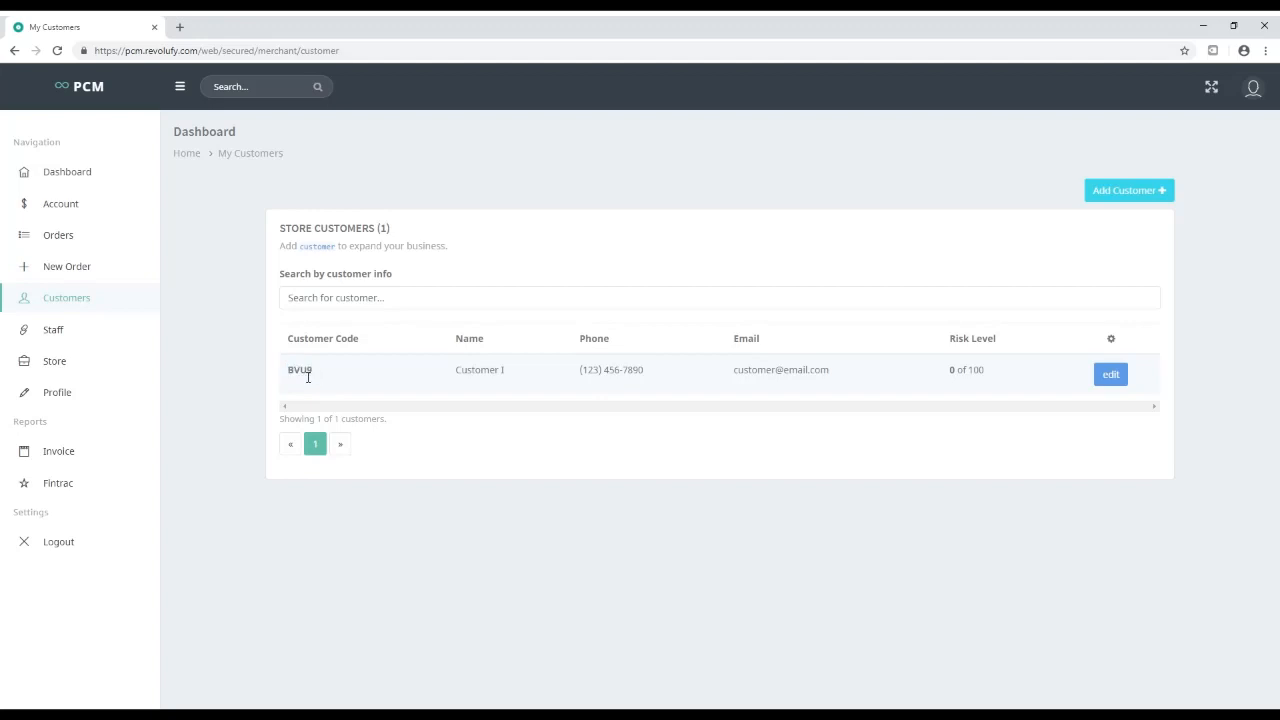
left_click(55, 330)
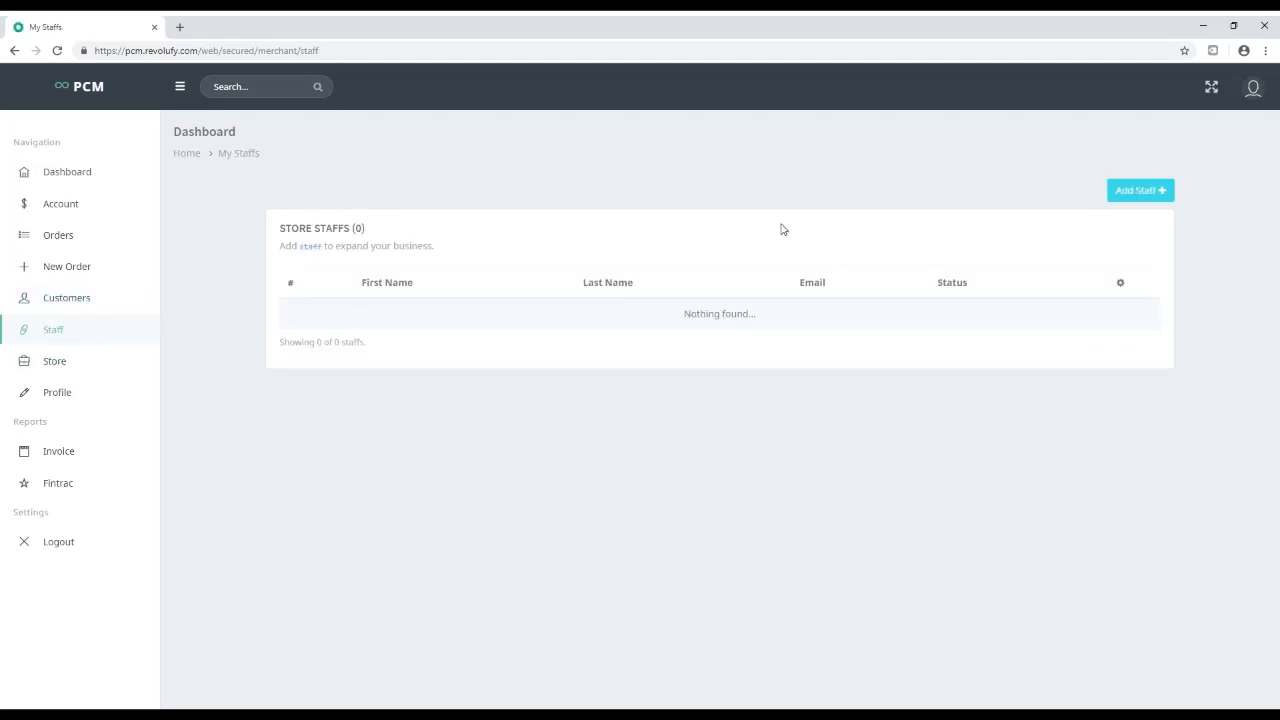
left_click(1142, 195)
Enter the new staff member's first name, last name and e-mail address
left_click(534, 267)
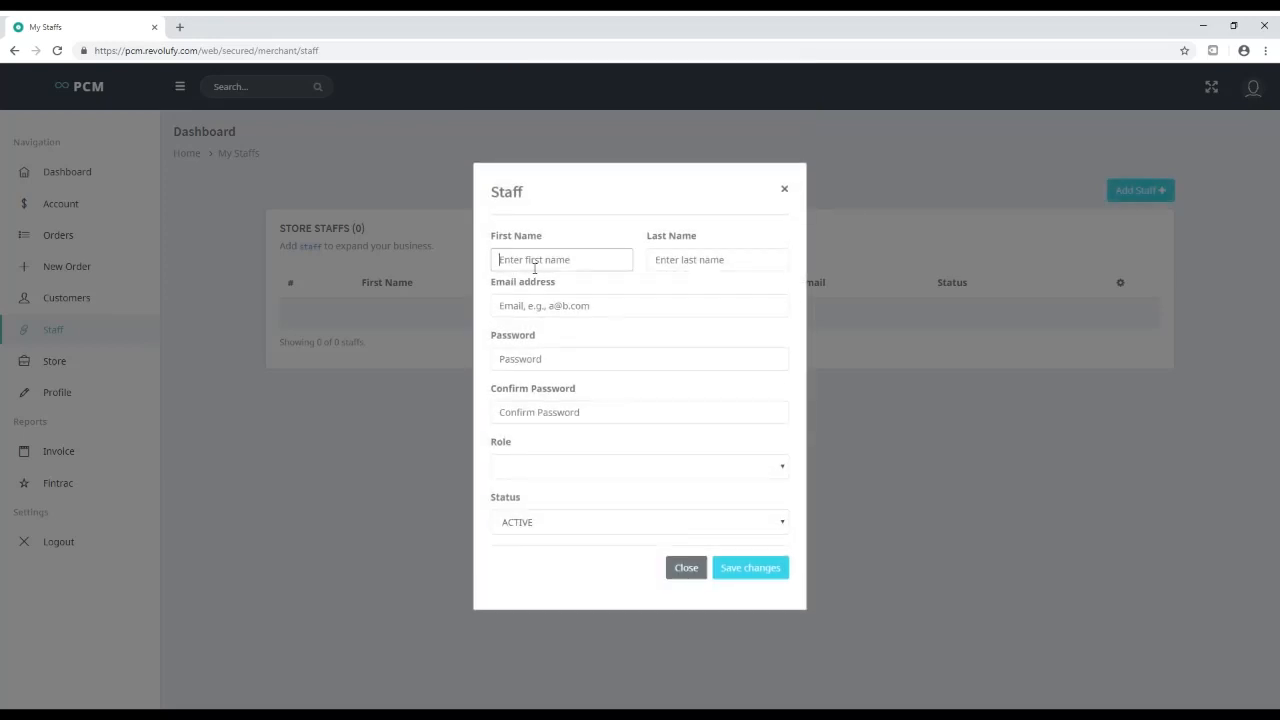
type("Staff I")
key("ctrl+a")
left_click(672, 264)
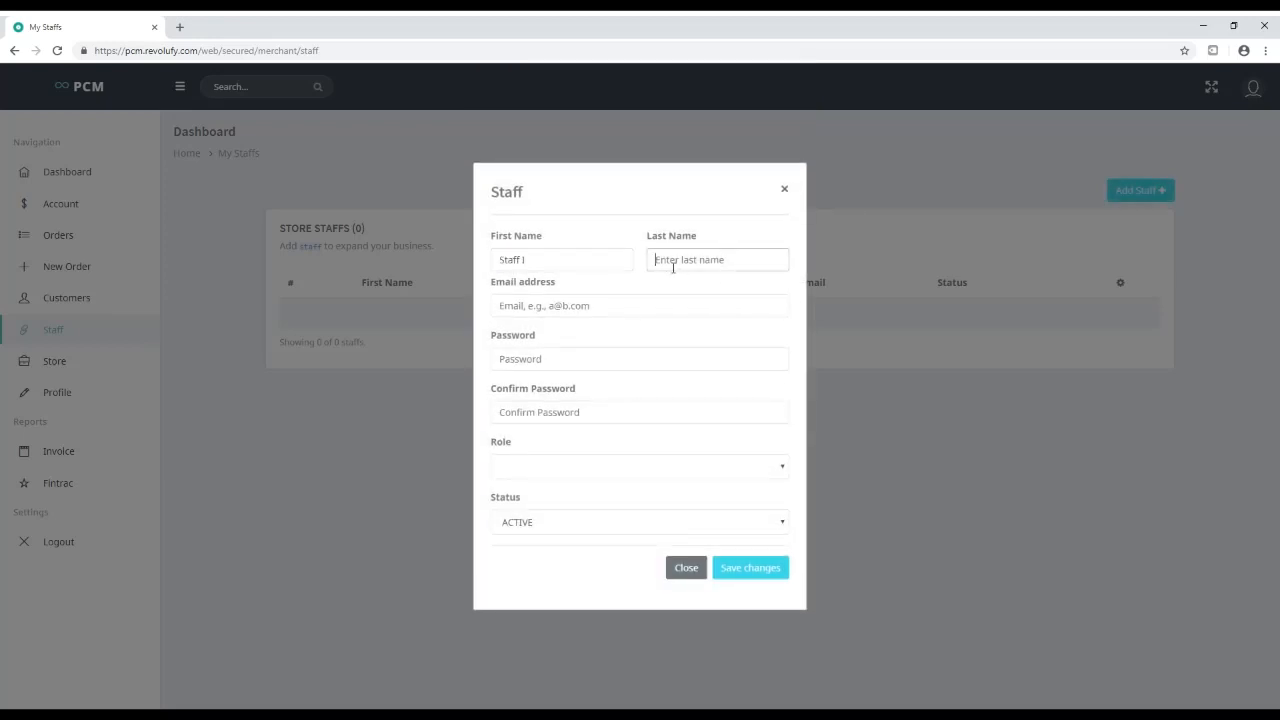
type("Last Name")
left_click(549, 309)
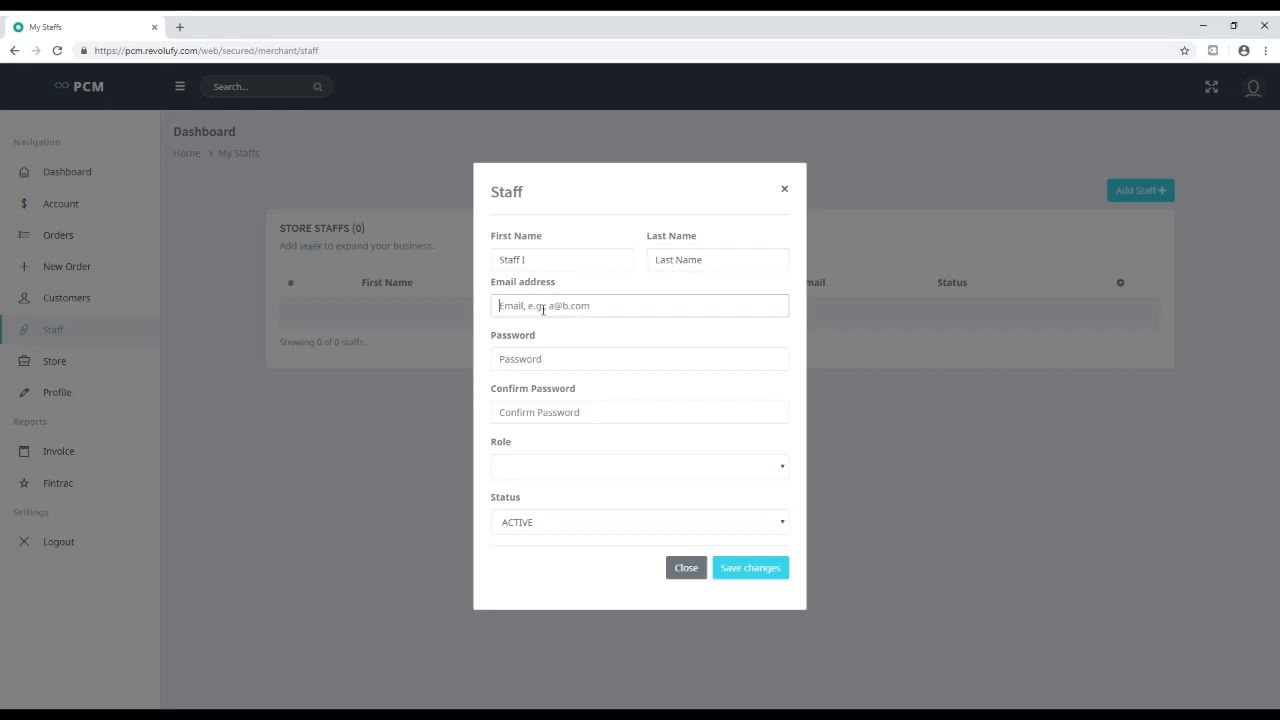
Set and confirm the password, assign the STAFF role with ACTIVE status, and save
left_click(542, 362)
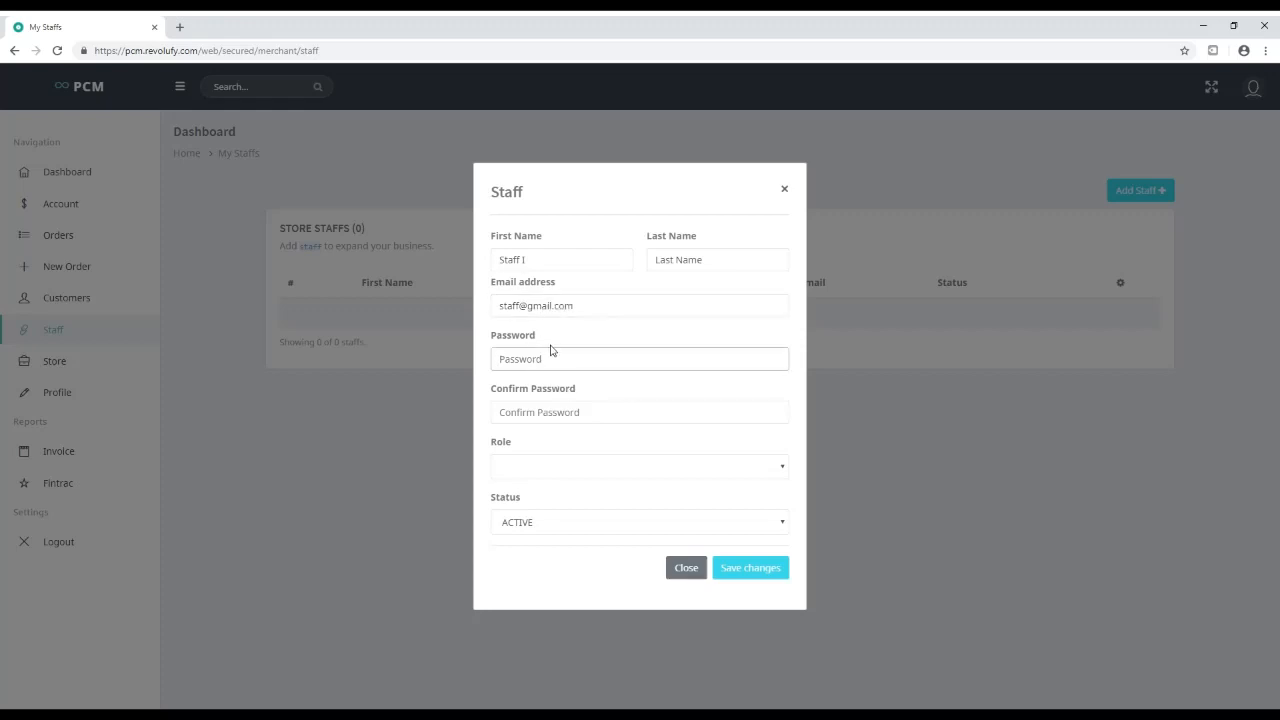
type("12")
left_click(546, 418)
left_click_drag(528, 357, 446, 354)
type("12345678")
key("Tab")
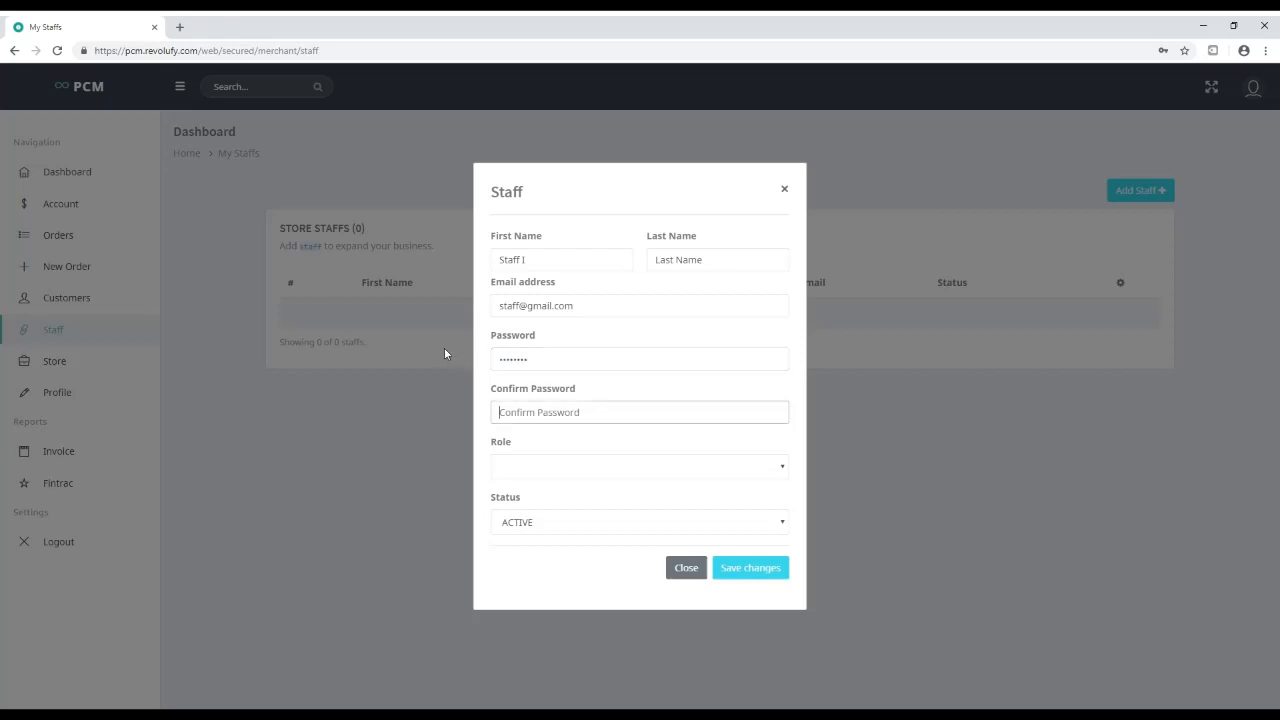
type("12345678")
left_click(546, 470)
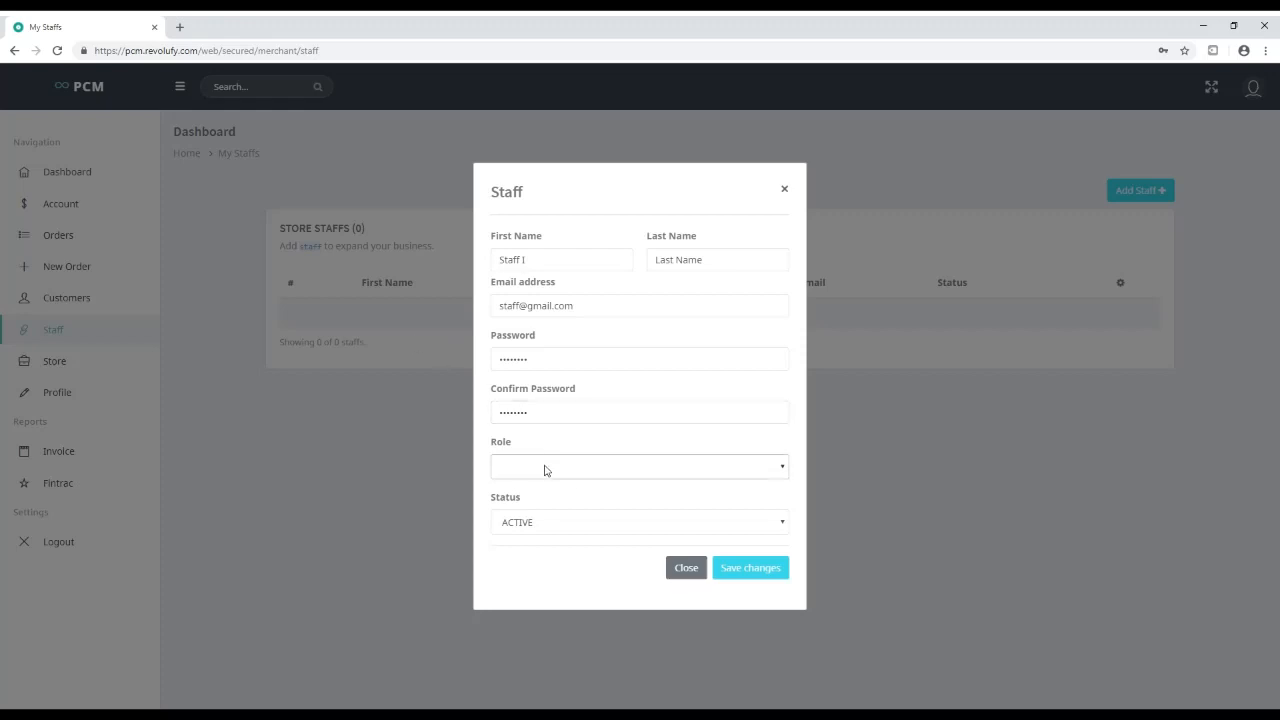
left_click(515, 512)
left_click(550, 521)
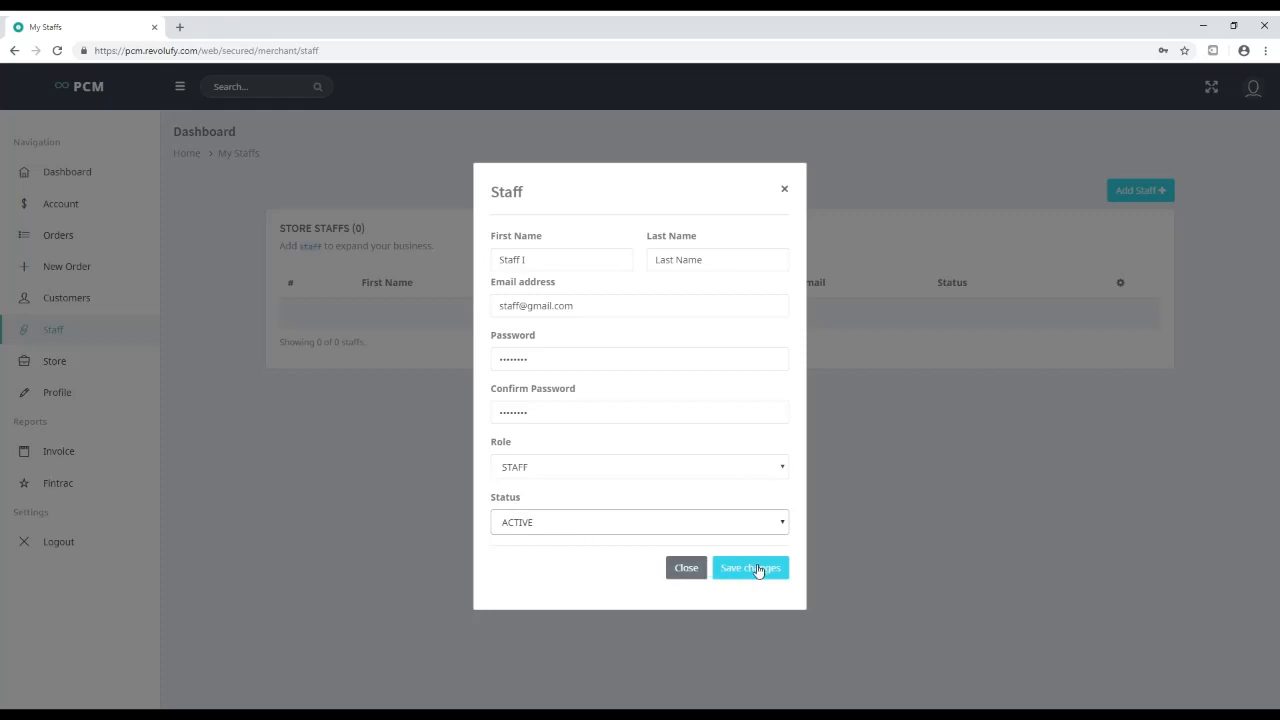
left_click(757, 568)
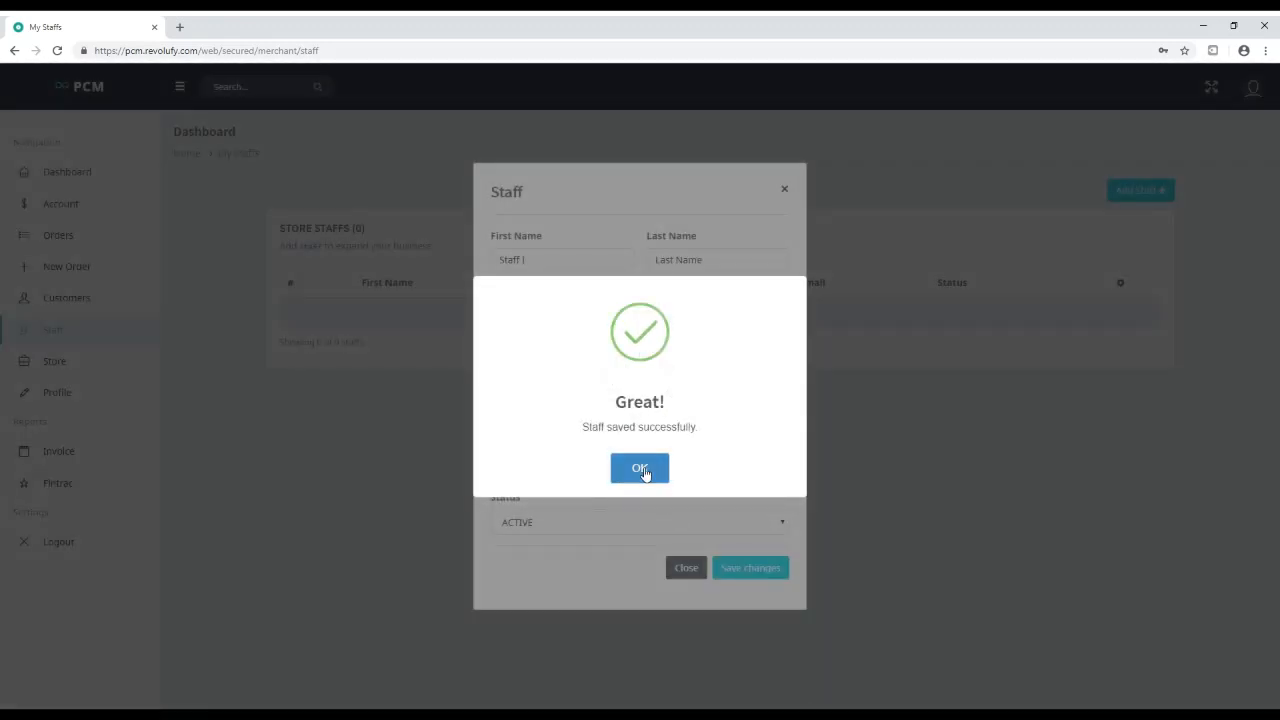
left_click(645, 472)
Check the new staff member's e-mail, then review the store information page
double_click(360, 316)
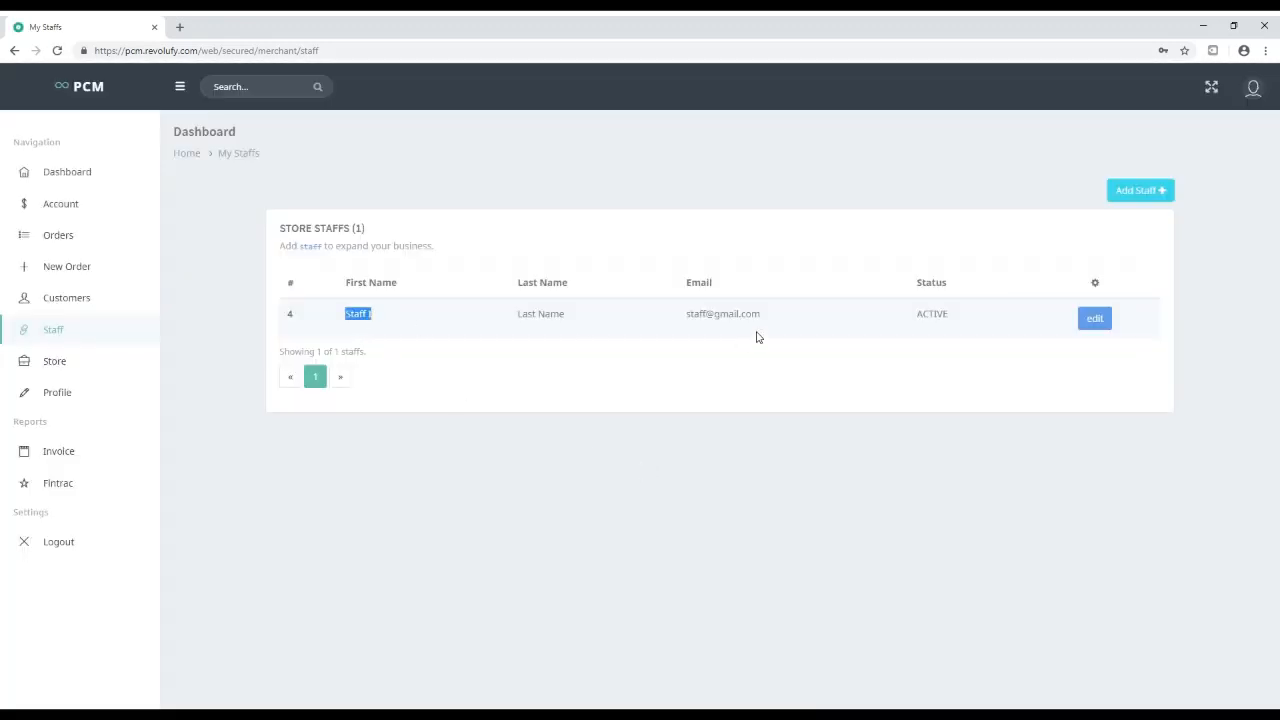
triple_click(697, 314)
left_click(700, 316)
left_click(56, 364)
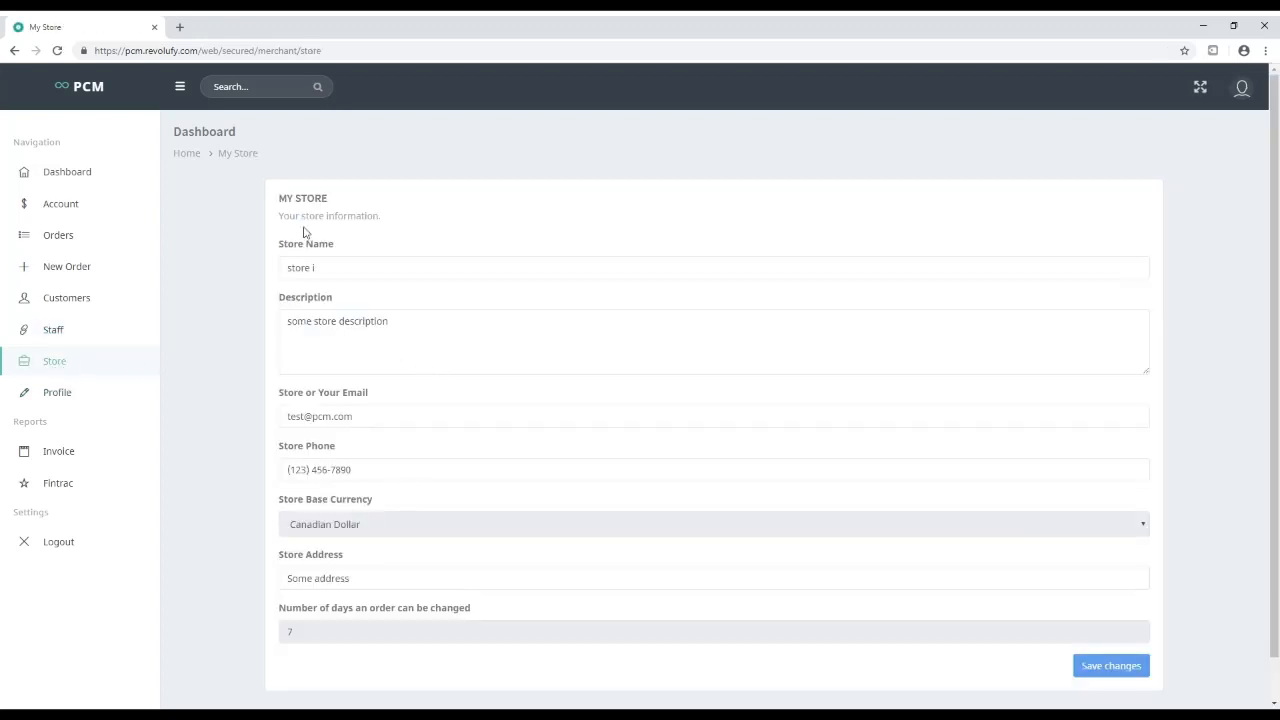
scroll(414, 498, "down", 1)
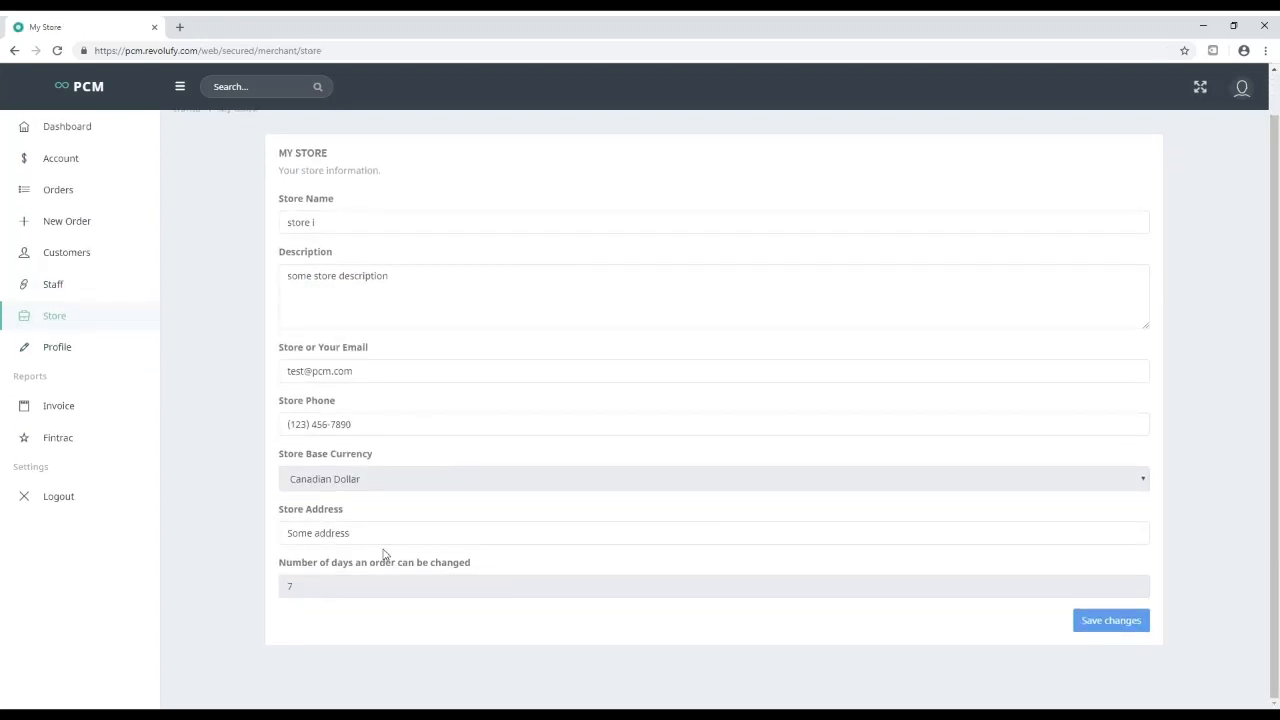
Look over the personal profile page, then go to the empty My Orders list
left_click(64, 352)
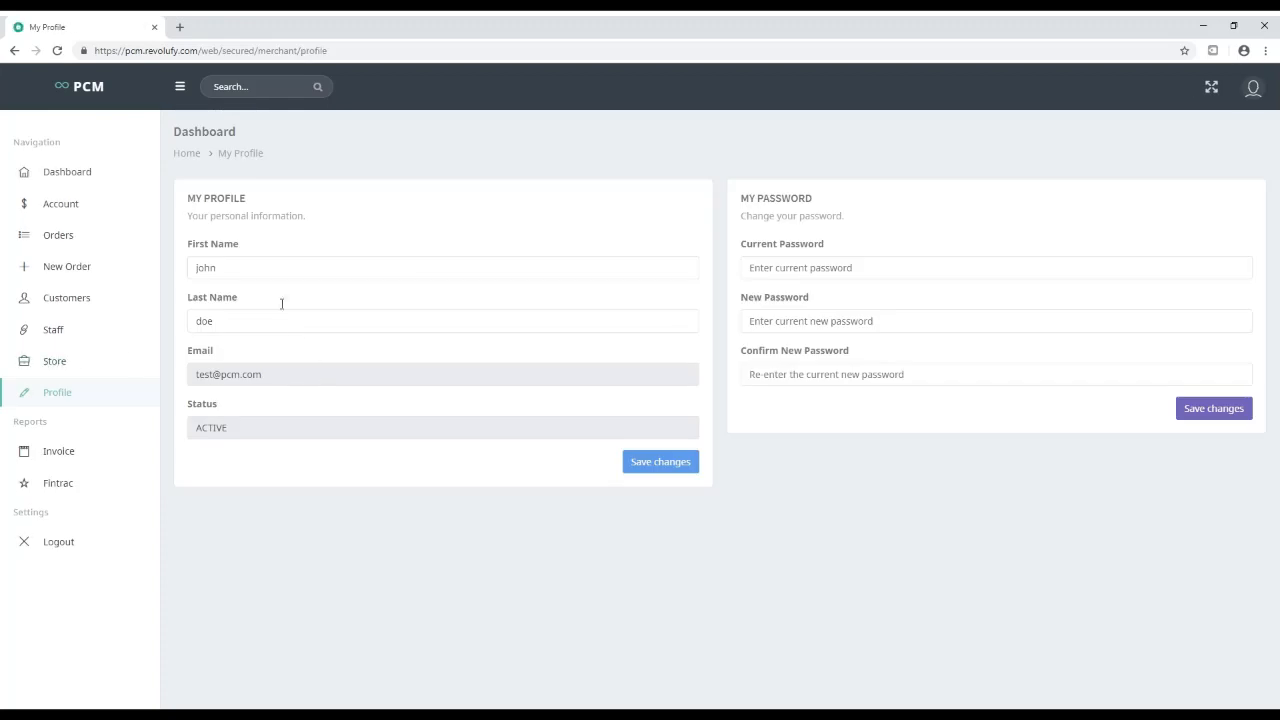
left_click(849, 277)
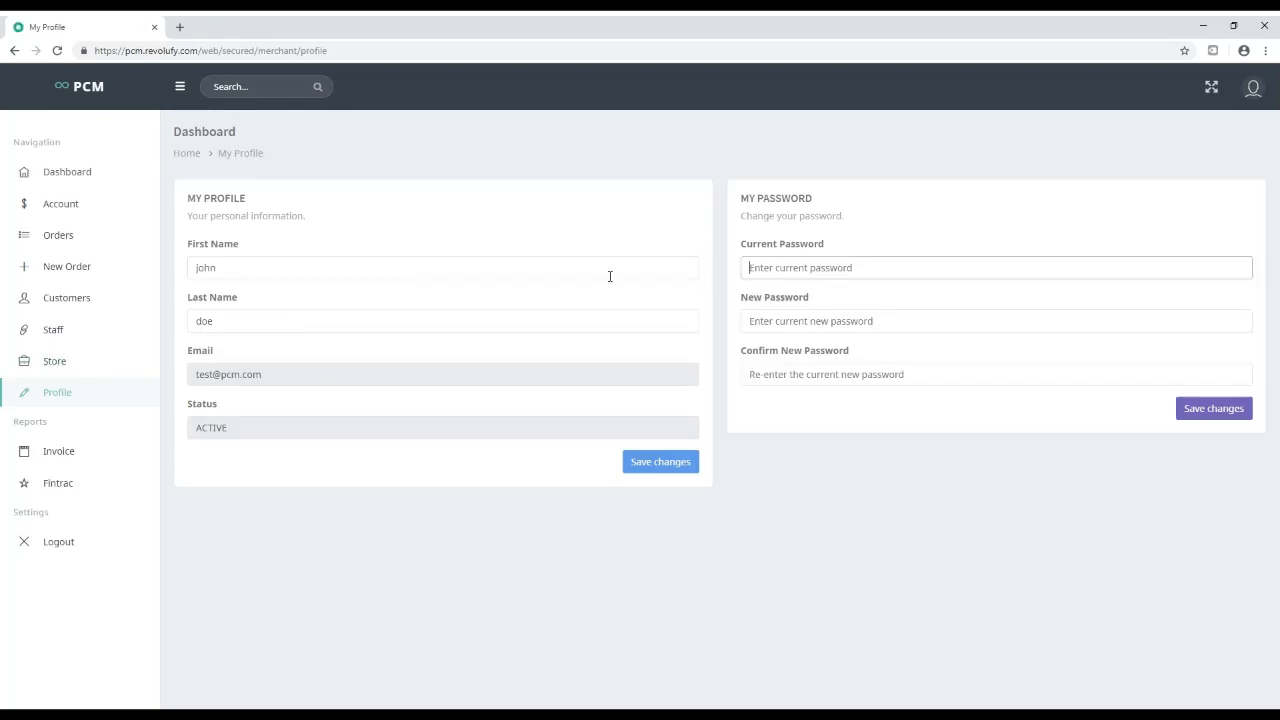
left_click(227, 328)
left_click(215, 268)
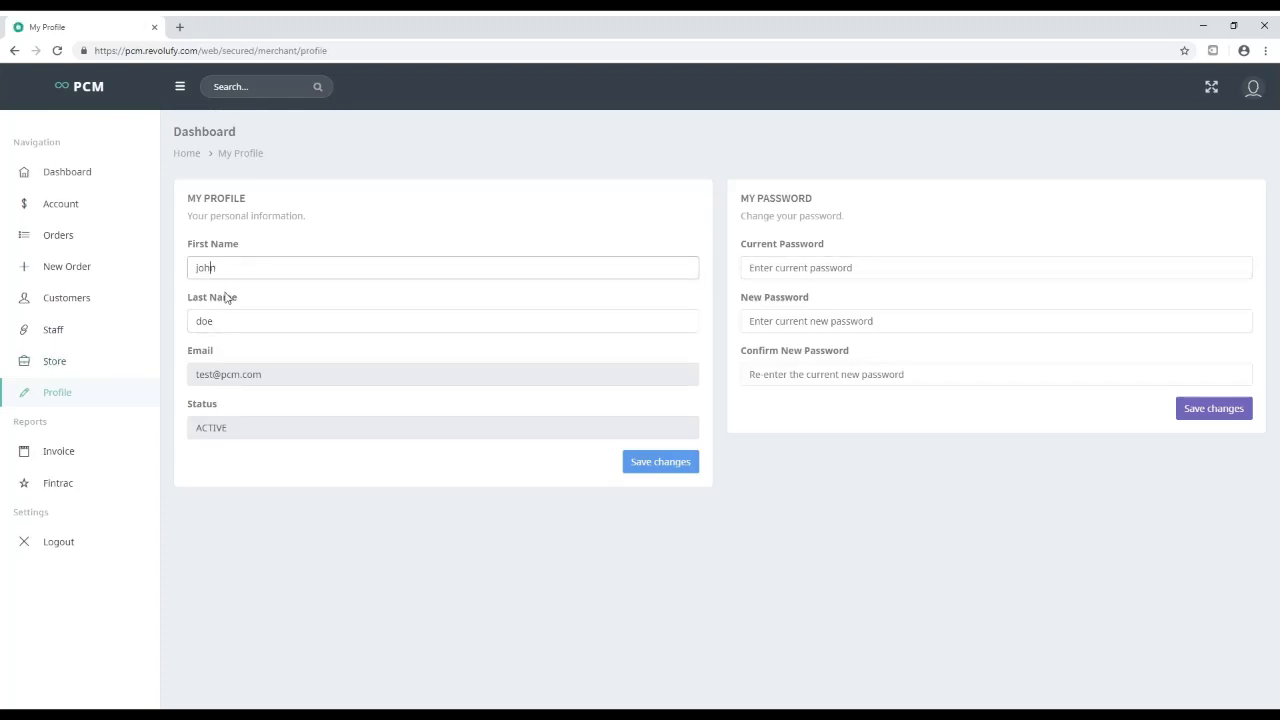
left_click(821, 267)
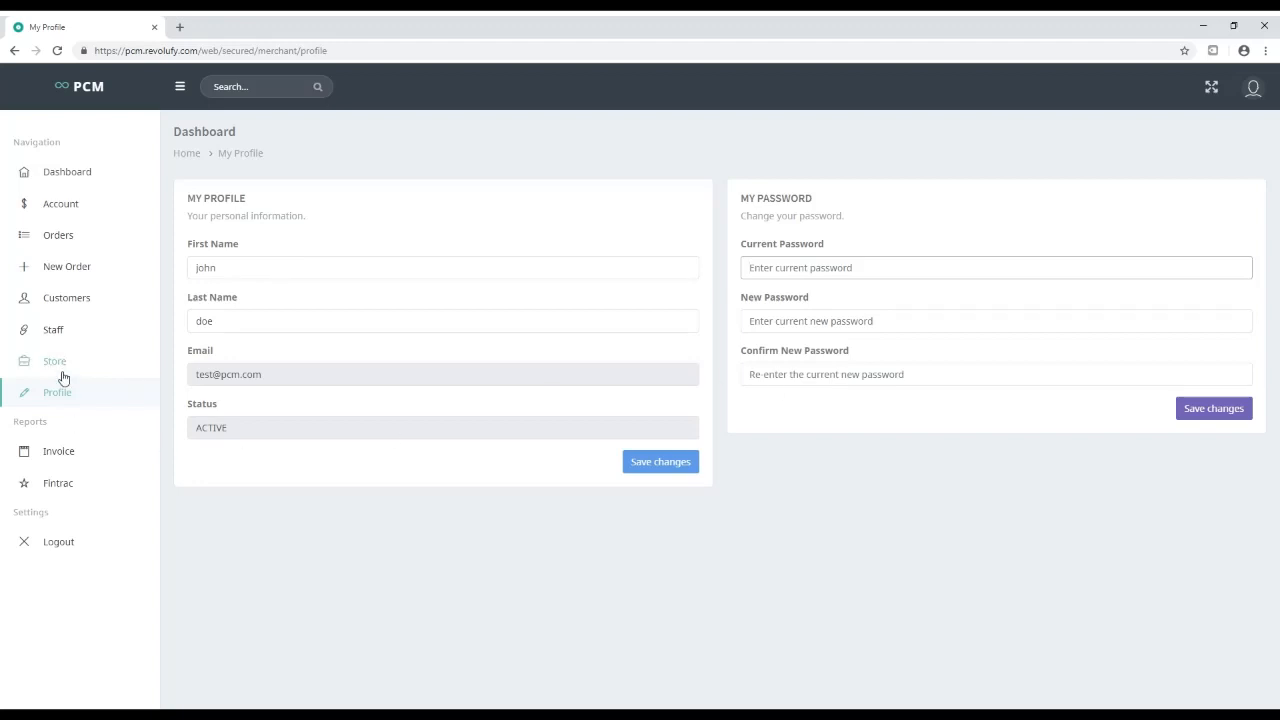
left_click(60, 238)
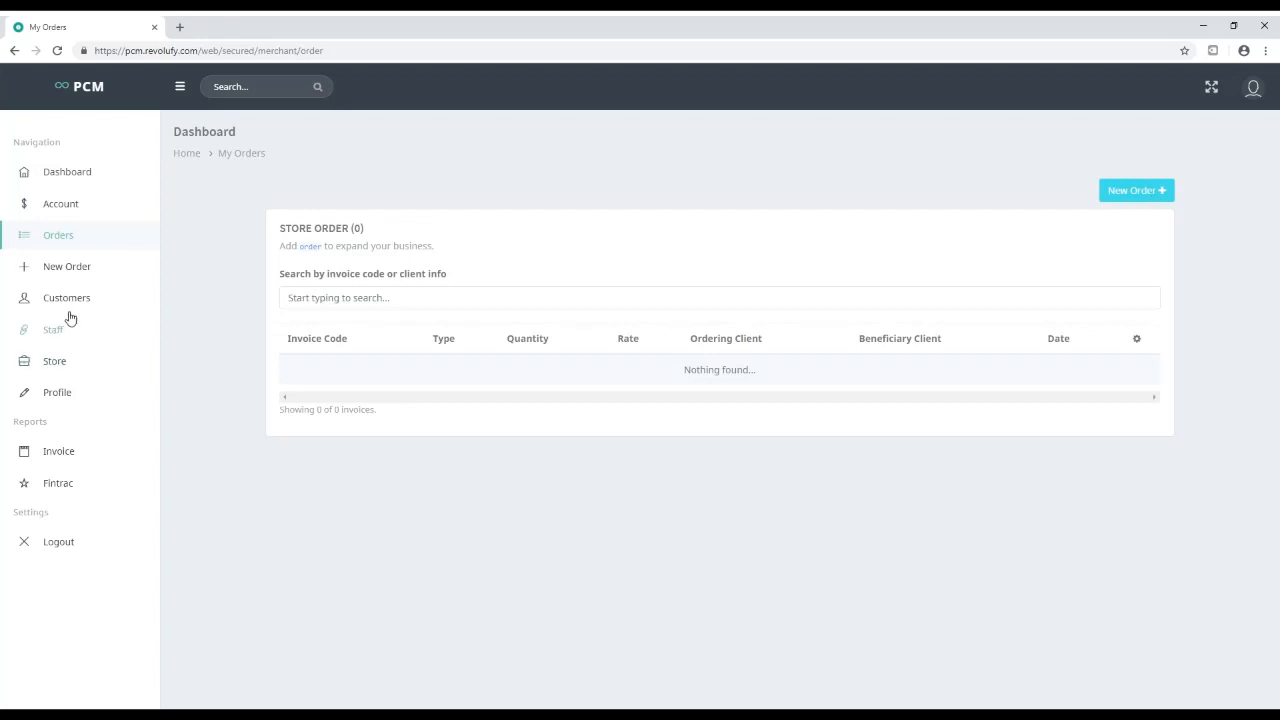
Start a New Order with the store customer as ordering customer and the US DOLLAR inventory account
left_click(75, 269)
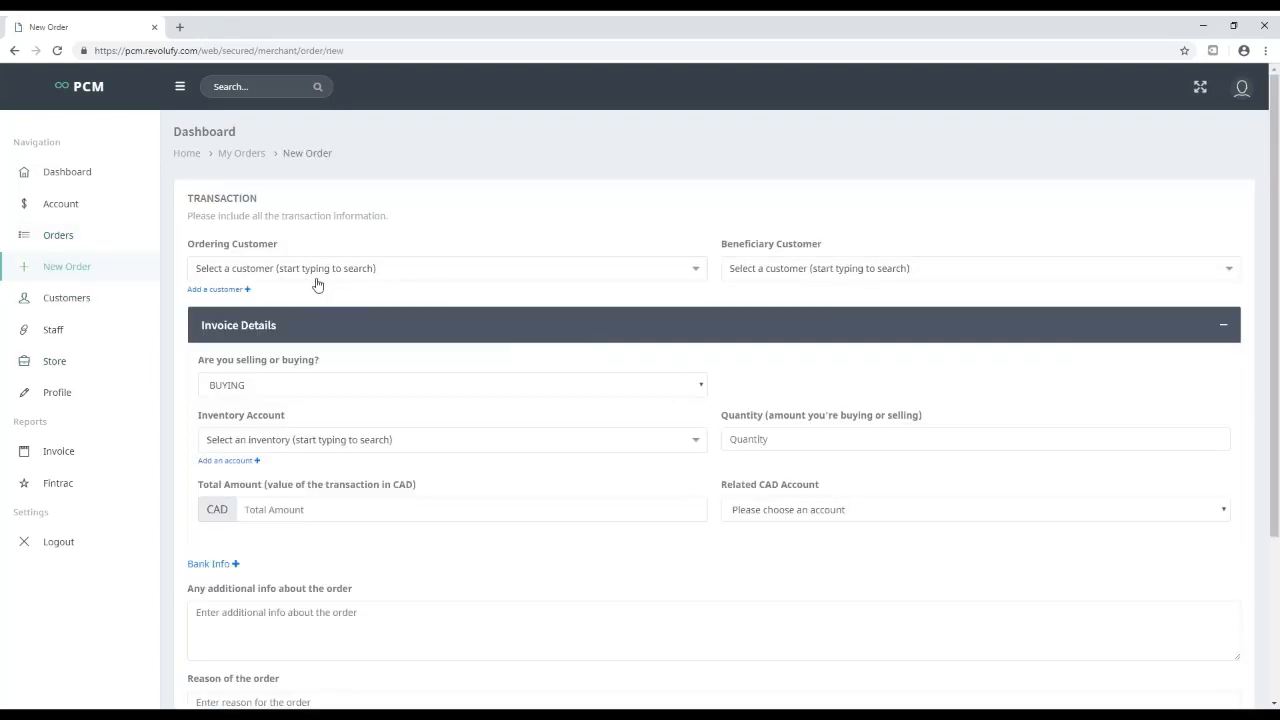
left_click(308, 270)
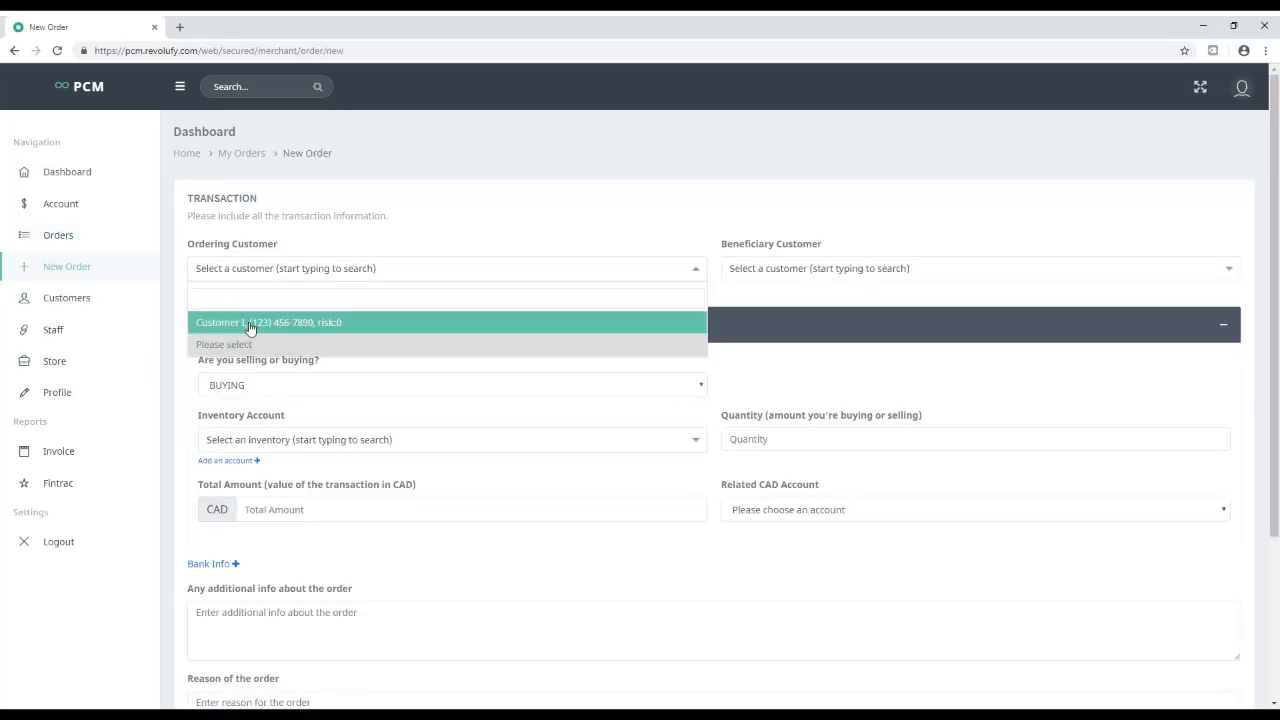
left_click(286, 247)
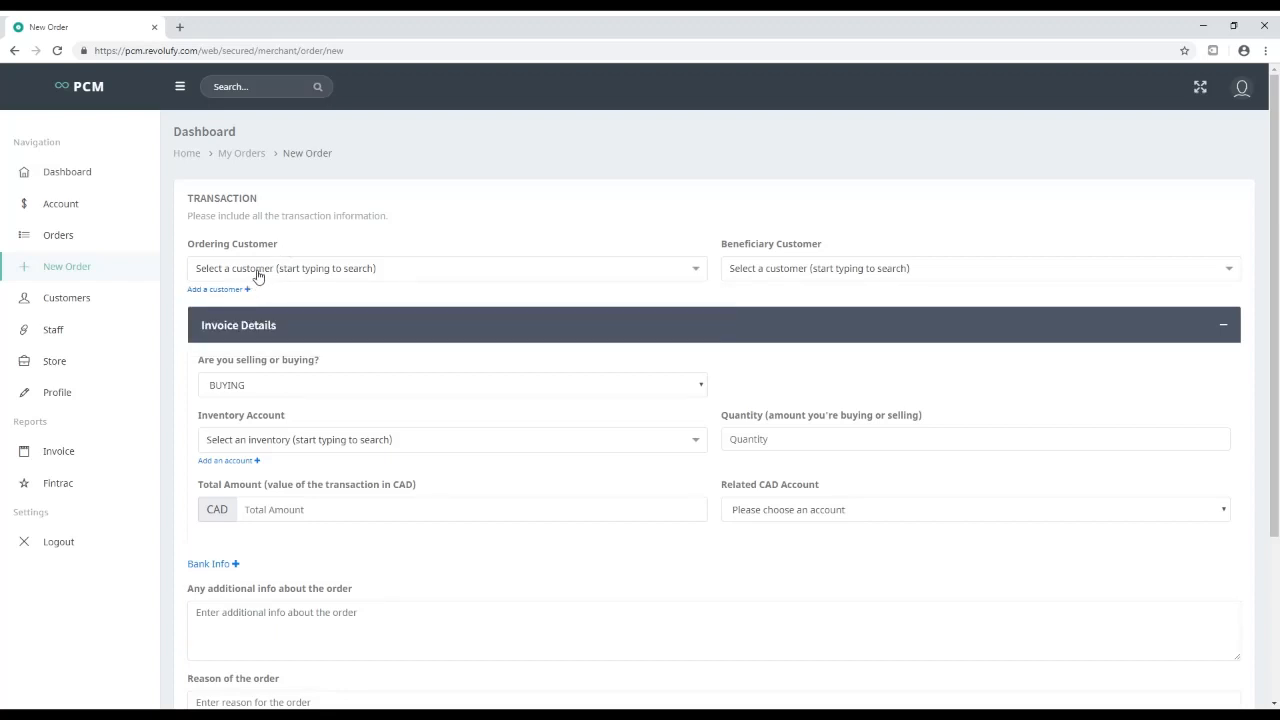
left_click(249, 268)
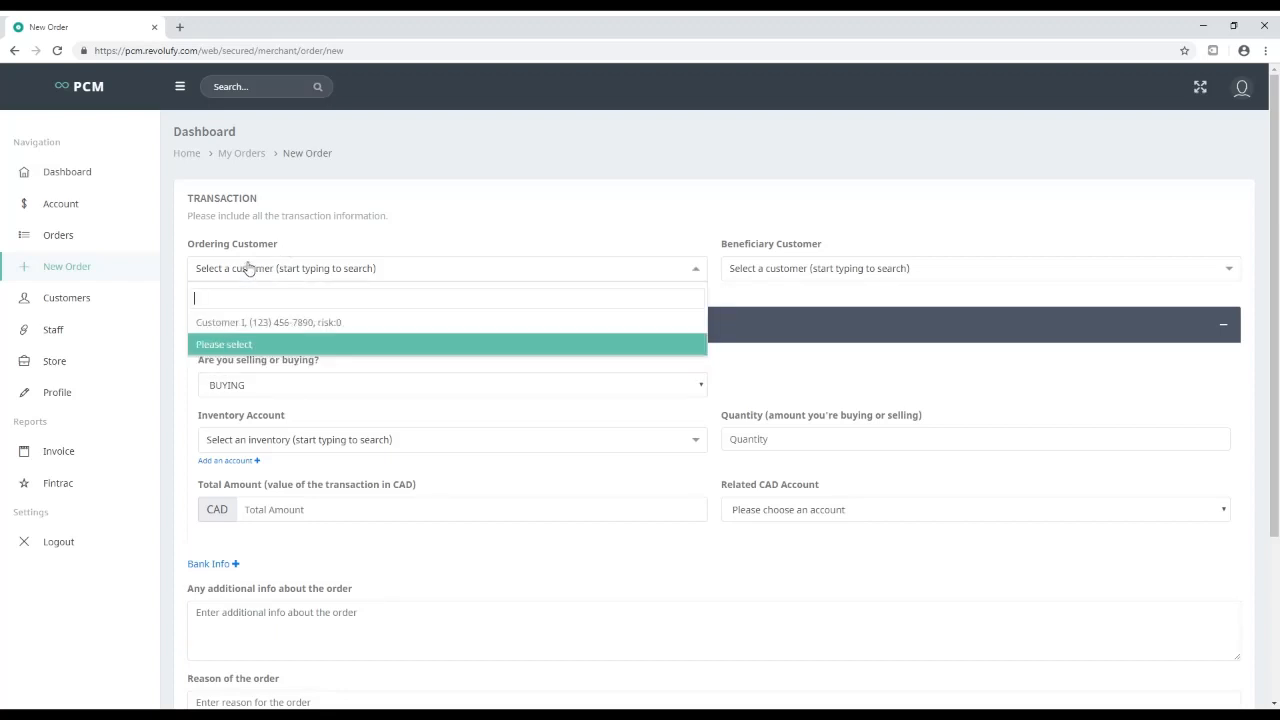
left_click(258, 326)
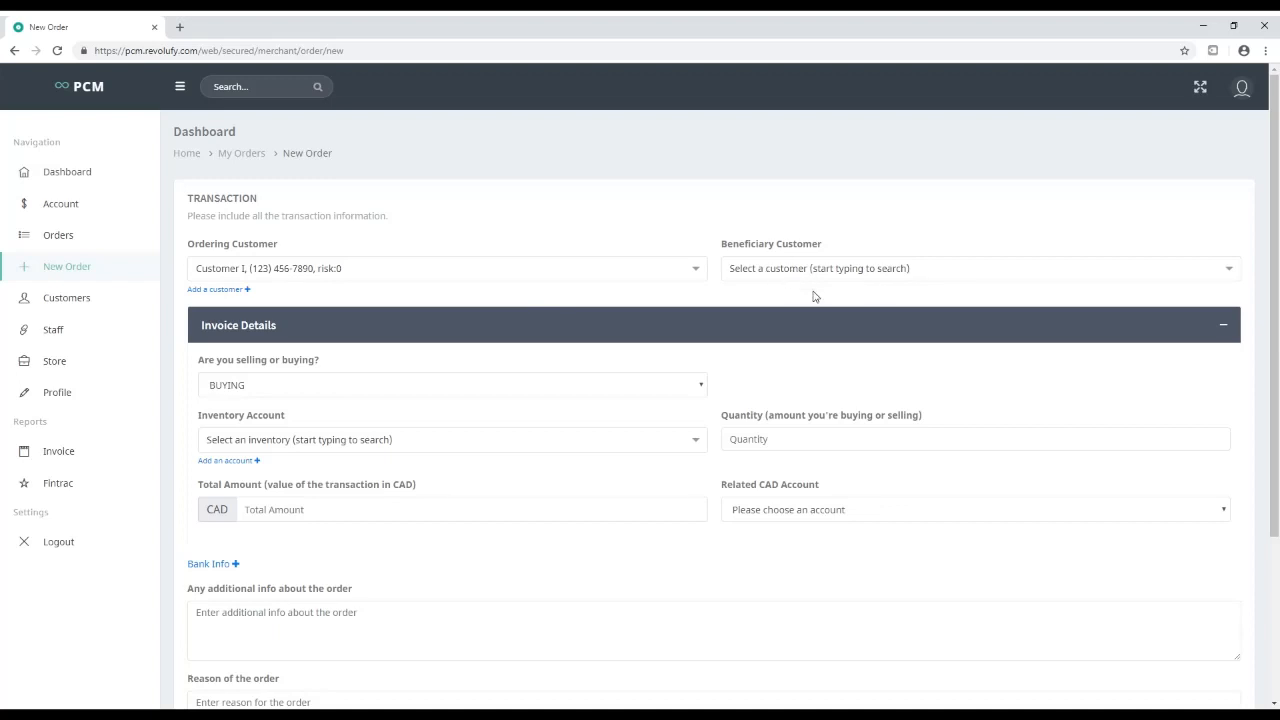
scroll(211, 264, "down", 2)
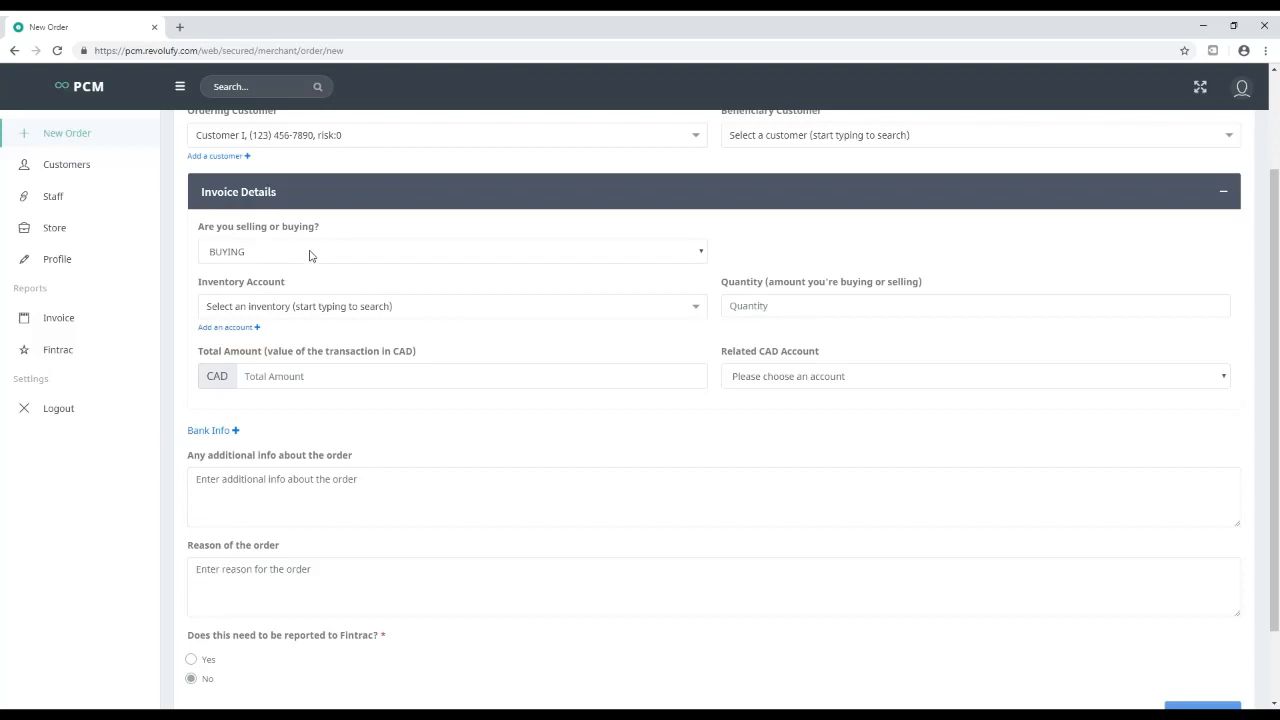
left_click(250, 305)
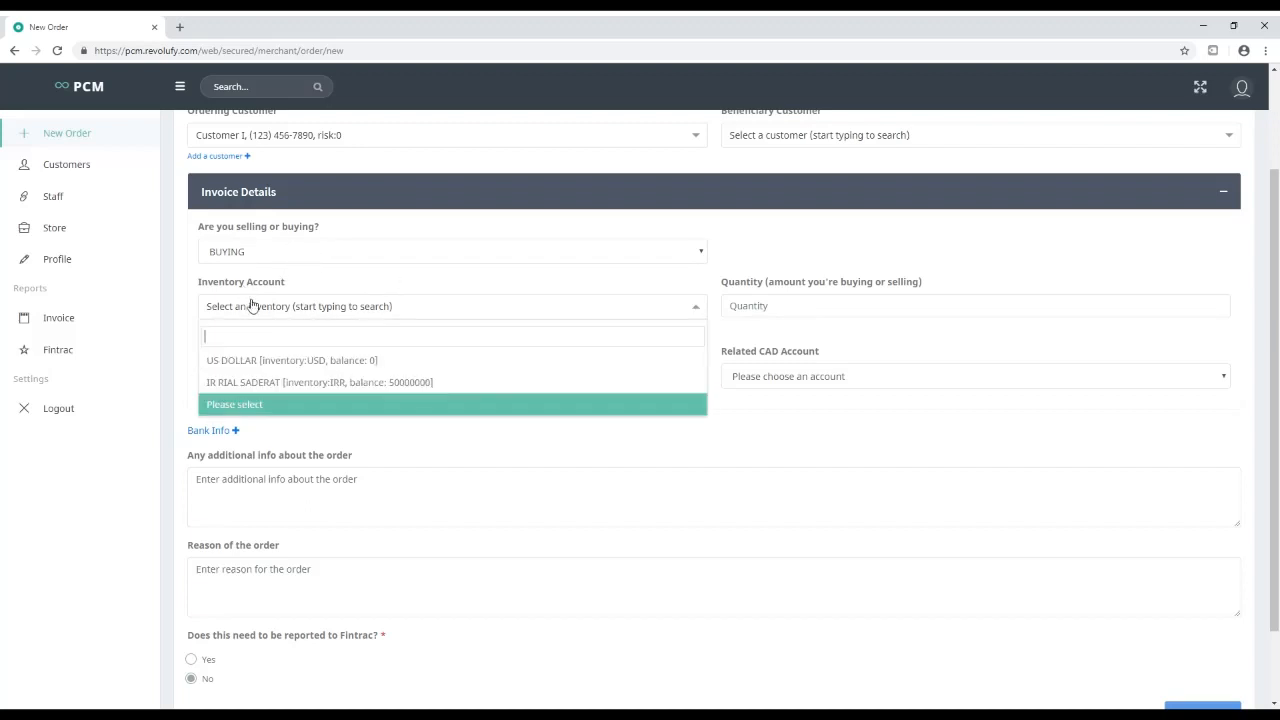
left_click(266, 362)
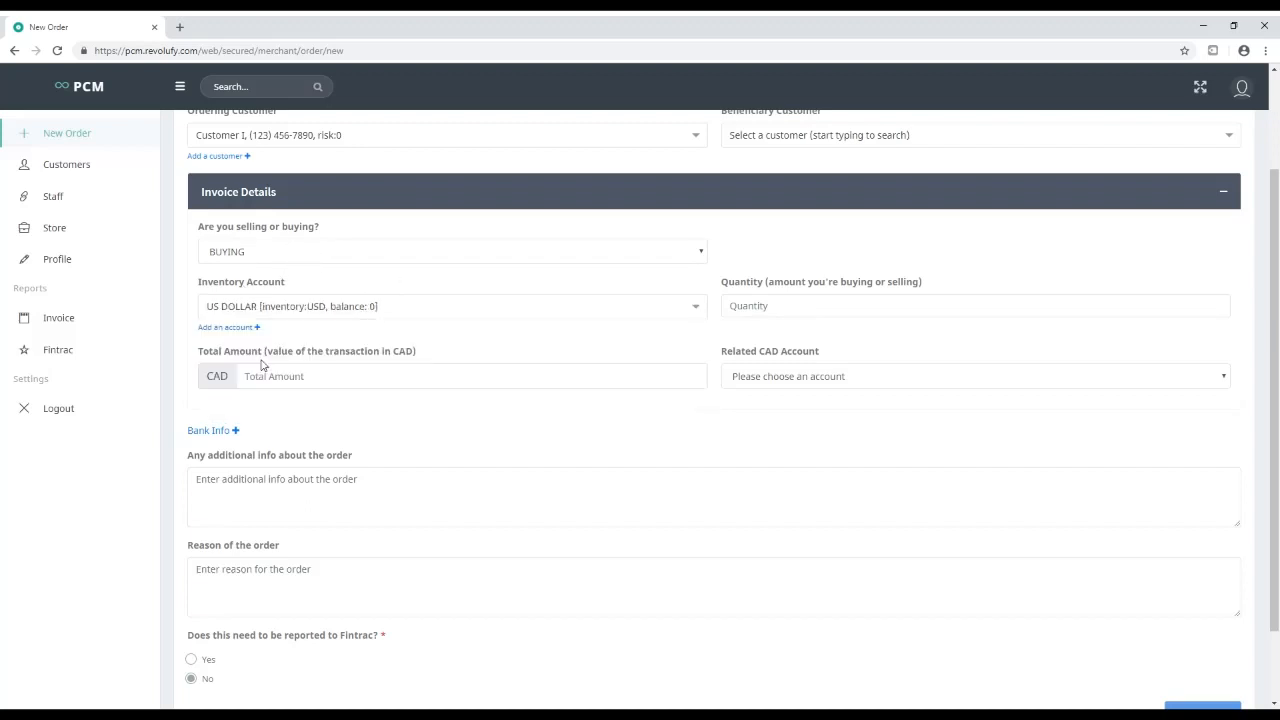
left_click(378, 310)
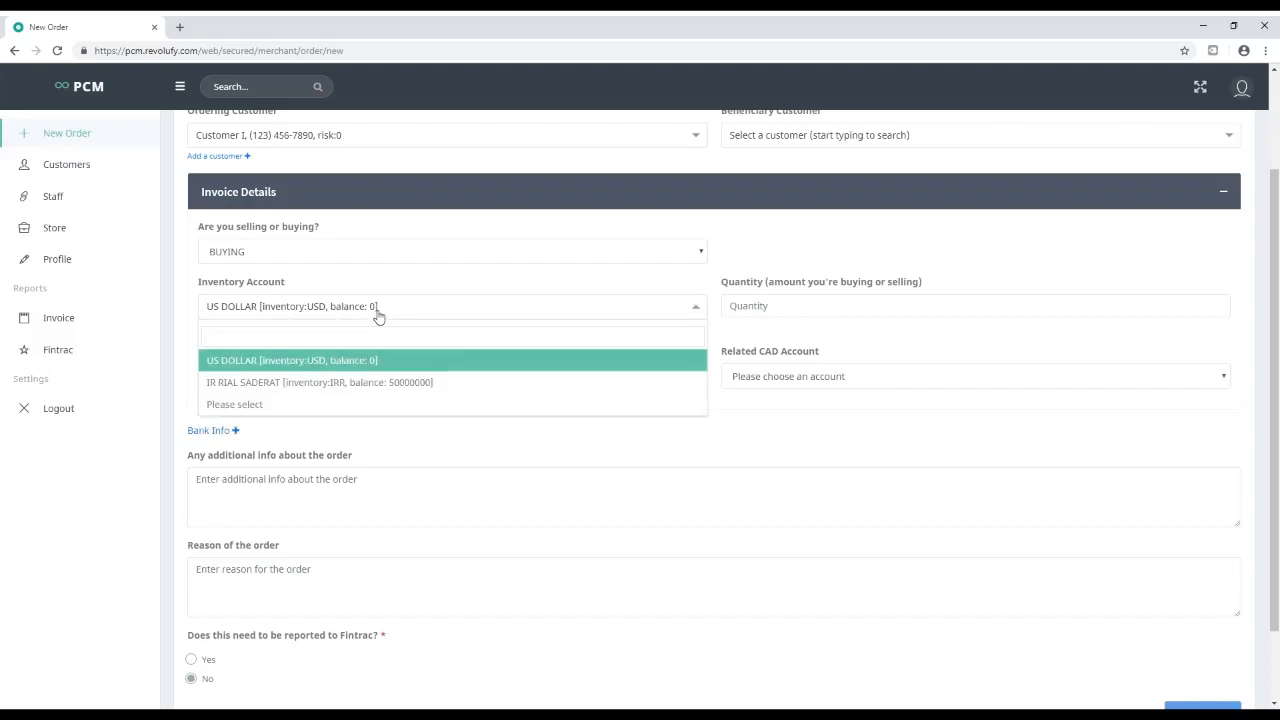
left_click(378, 316)
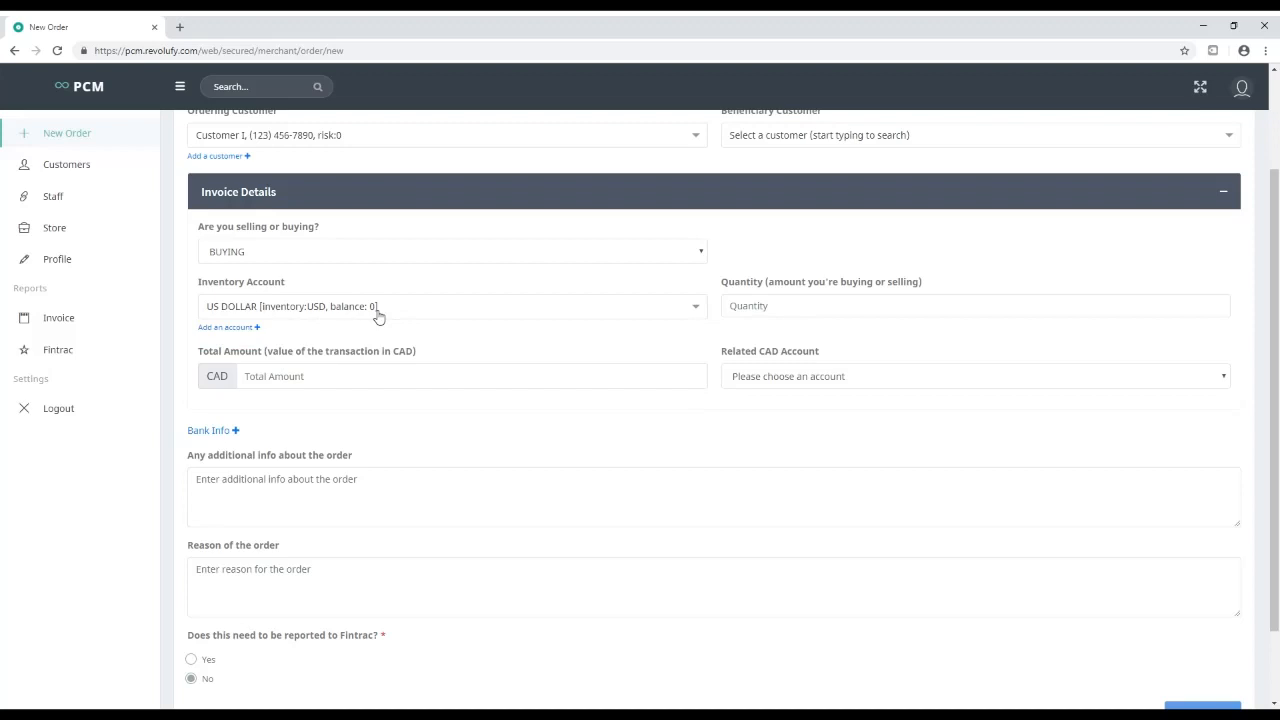
Enter quantity 2000 USD and total 2,620 CAD, paid from the Cash CAD account
left_click(883, 309)
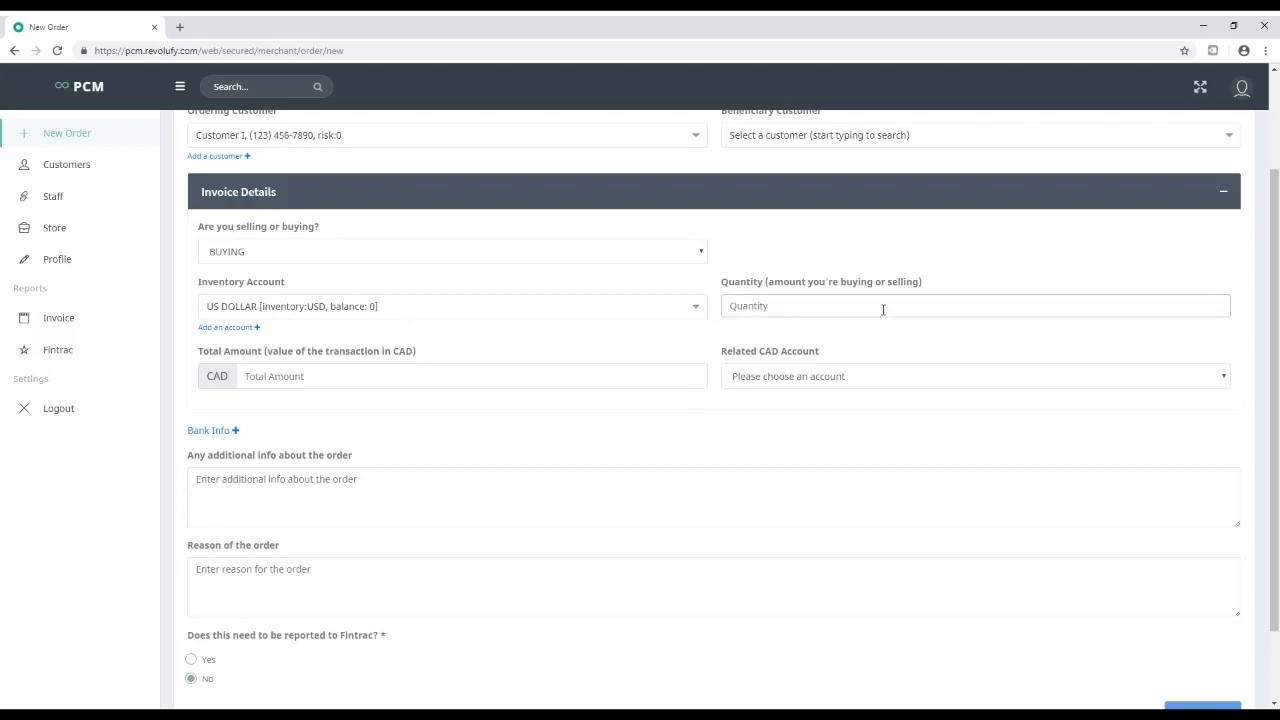
type("2000")
left_click(347, 341)
left_click(275, 377)
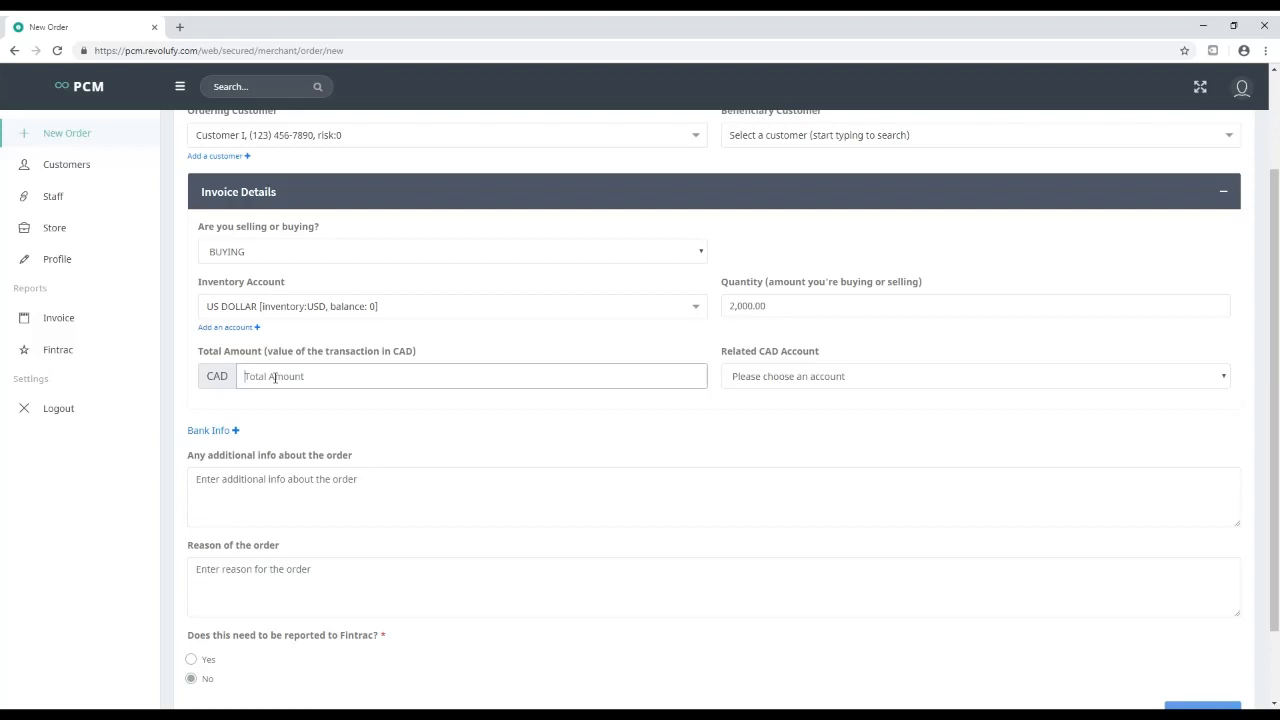
type("2,620")
left_click(843, 378)
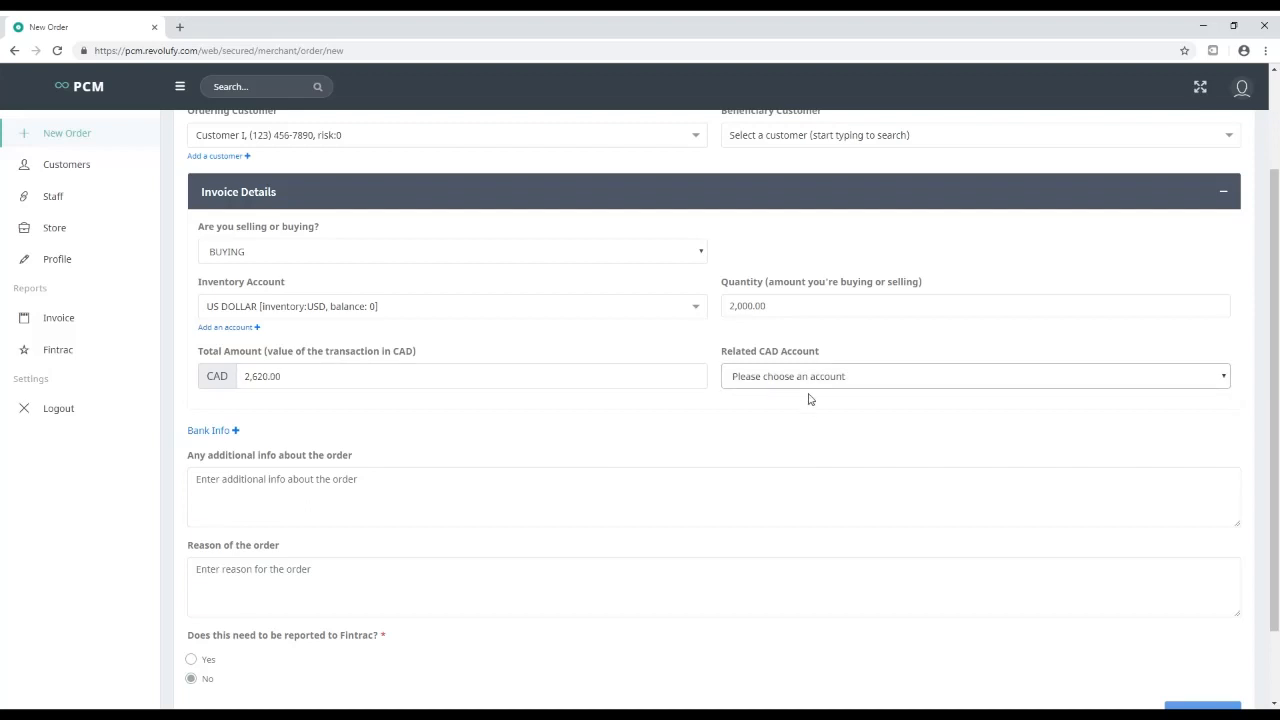
key("Down")
Collapse the bank info section and enter 'exchange' as the reason of the order
scroll(165, 372, "down", 2)
left_click(206, 340)
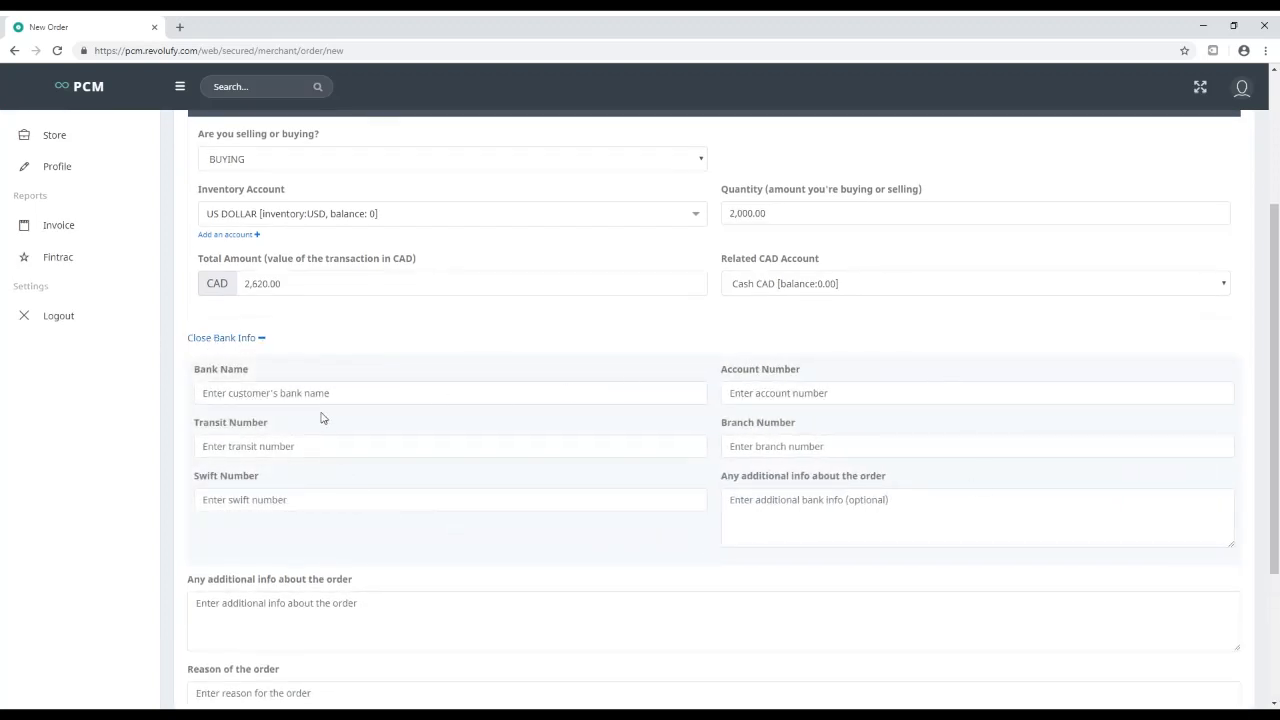
left_click(259, 339)
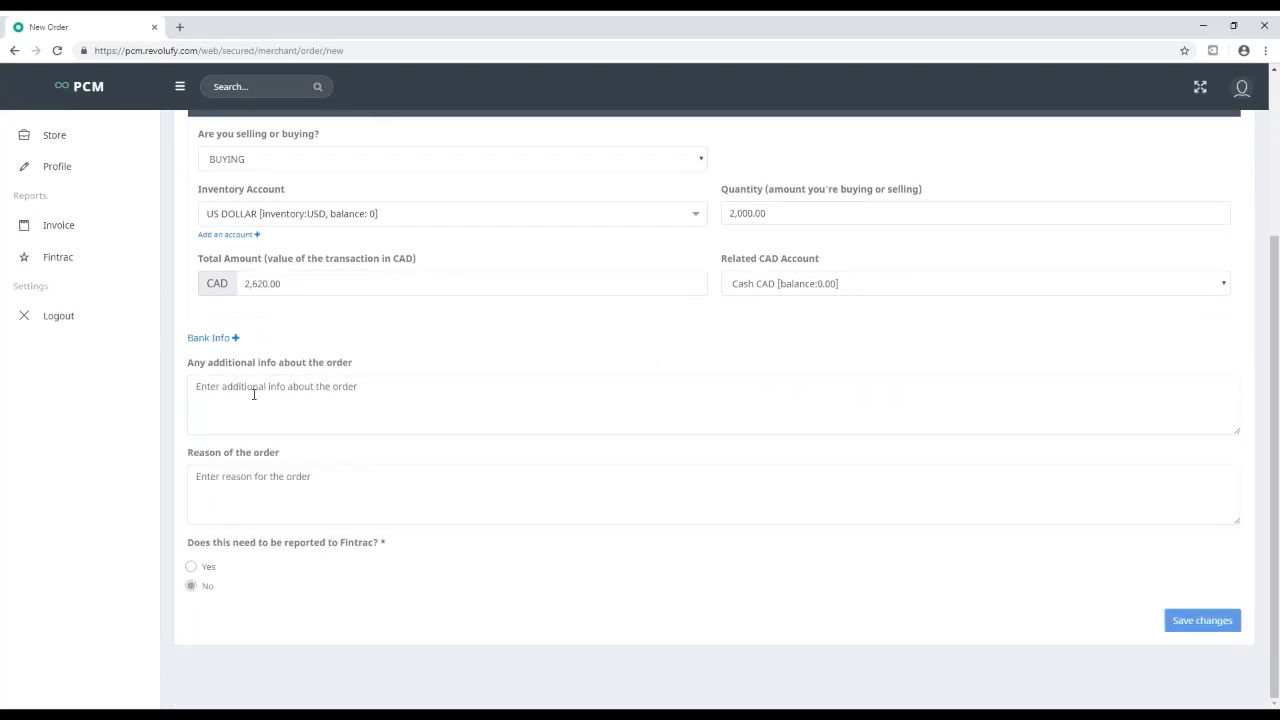
left_click(279, 392)
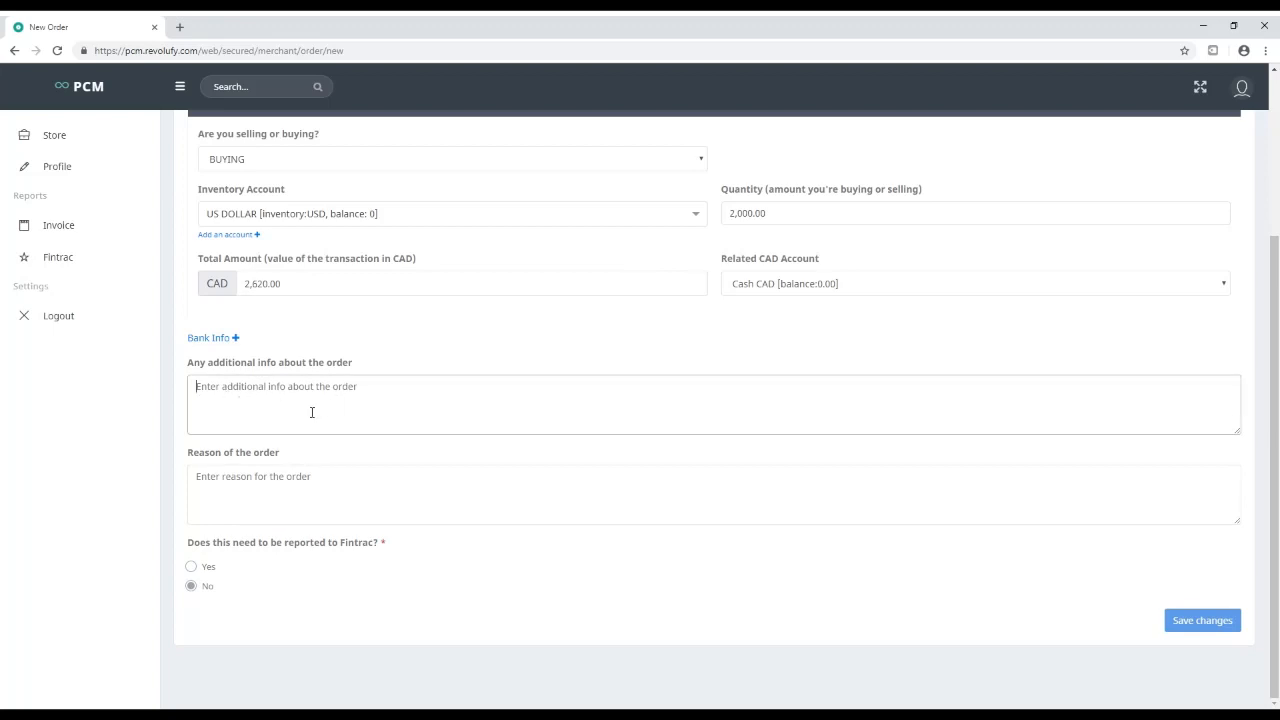
left_click(226, 482)
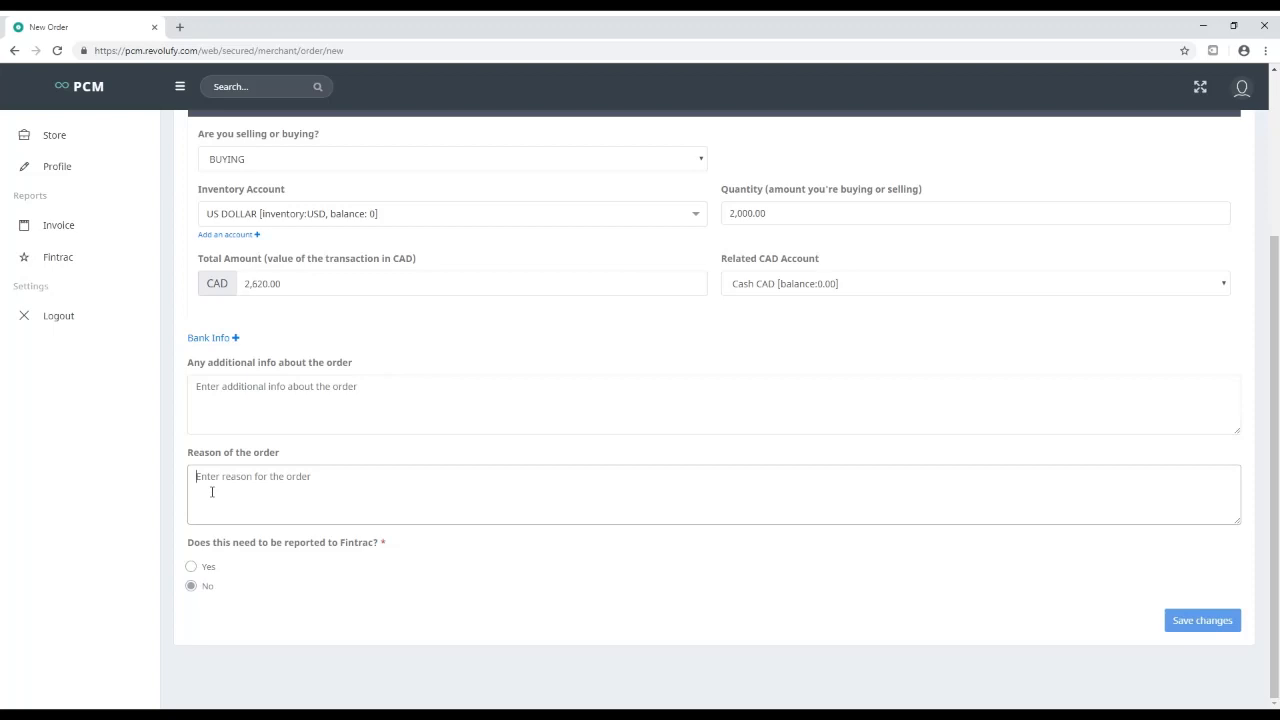
type("exchange")
left_click(365, 544)
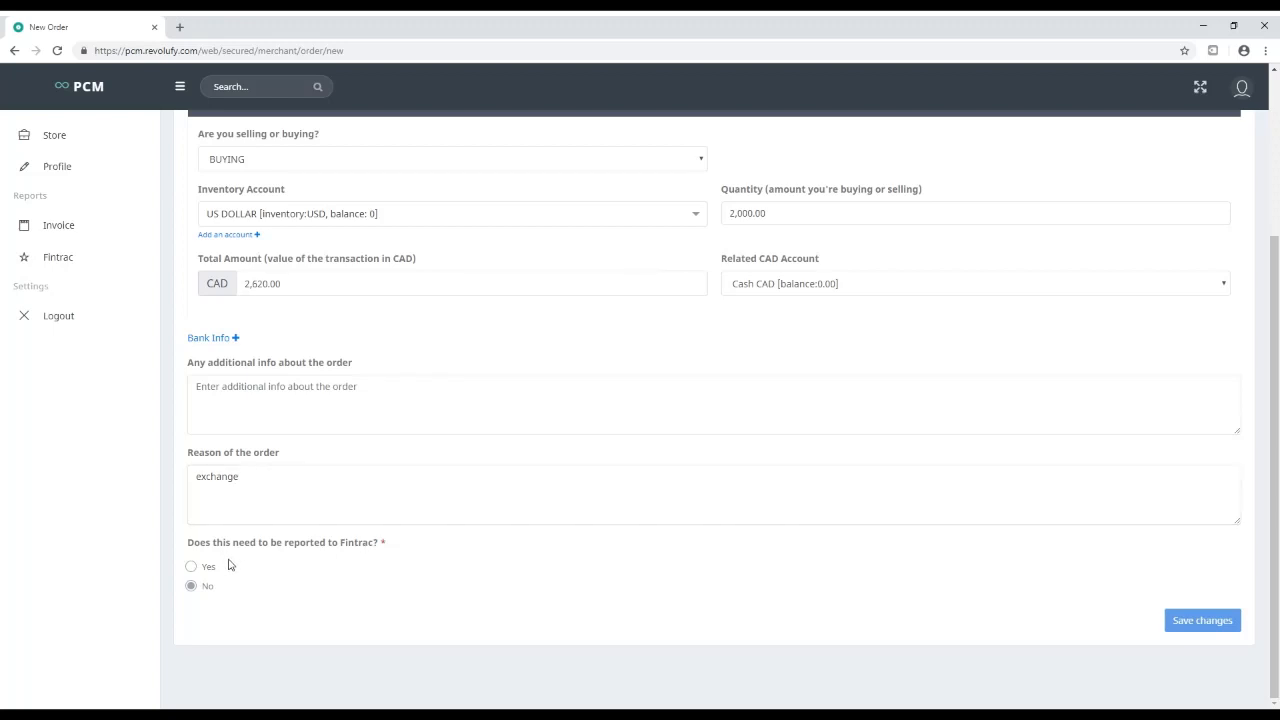
Submit the order, confirm the 2,000 USD rates, and dismiss the Cash CAD insufficient-funds error
left_click(1182, 621)
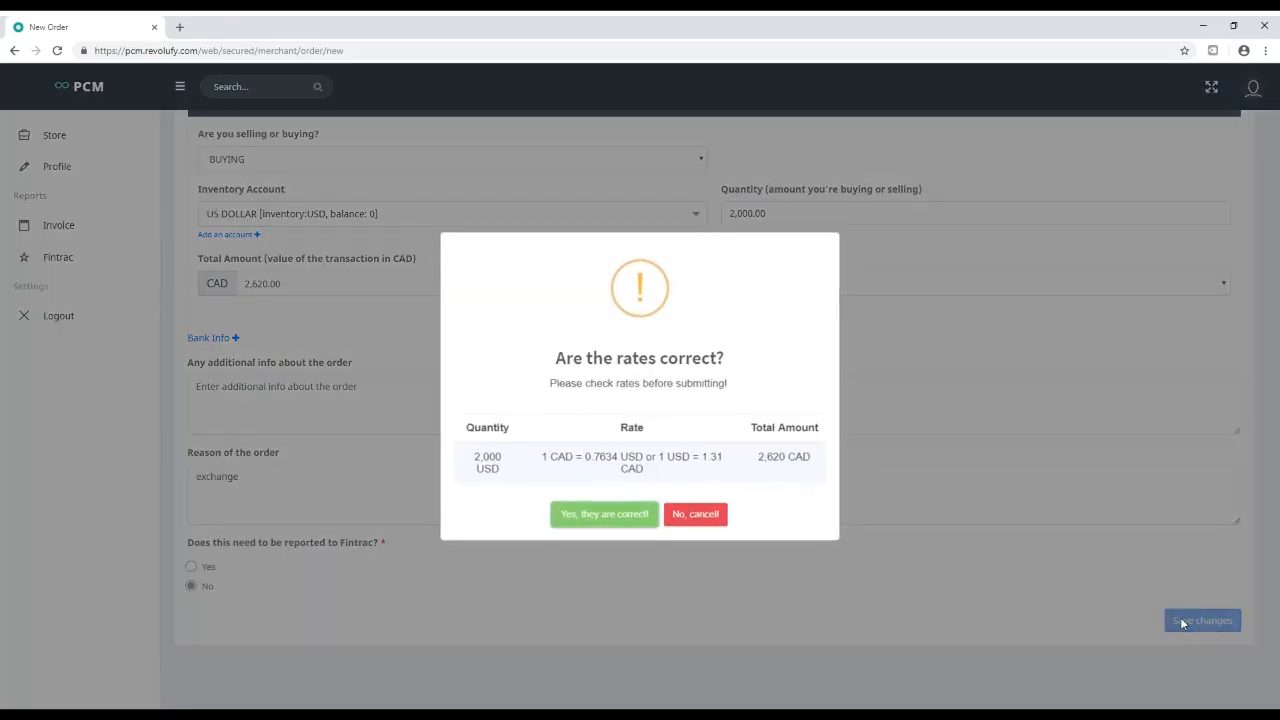
triple_click(474, 460)
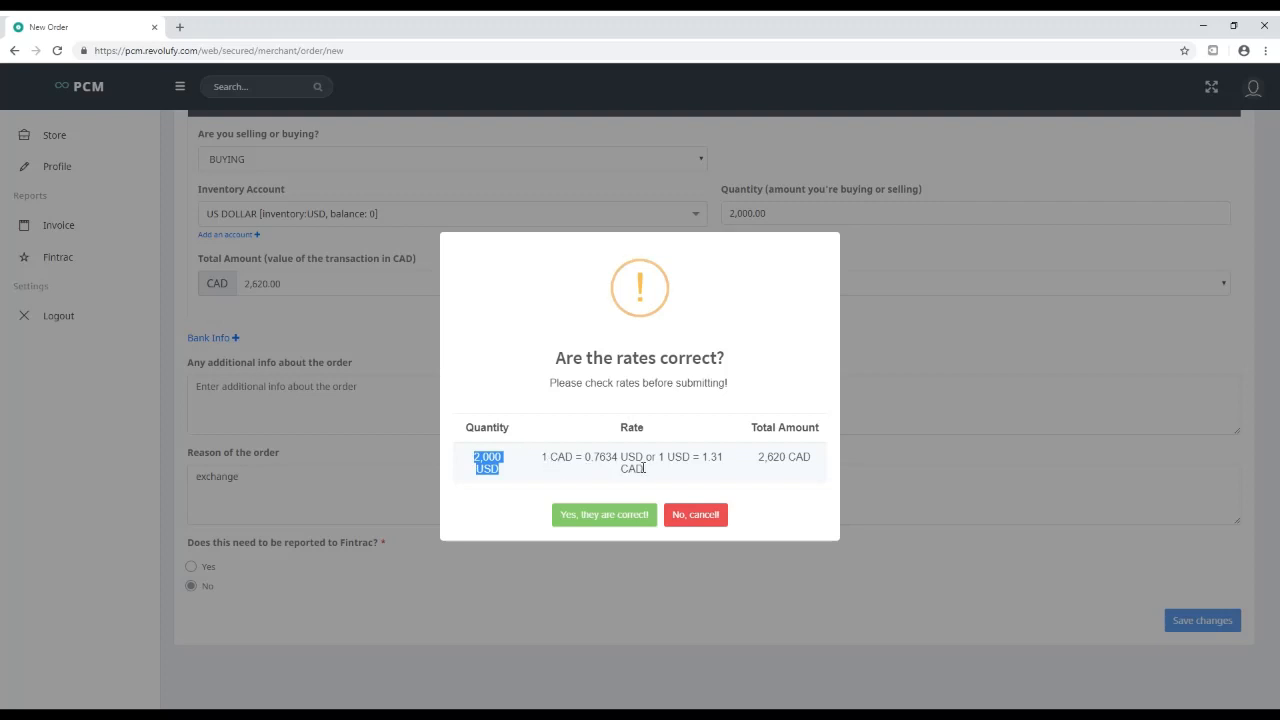
left_click_drag(660, 460, 813, 461)
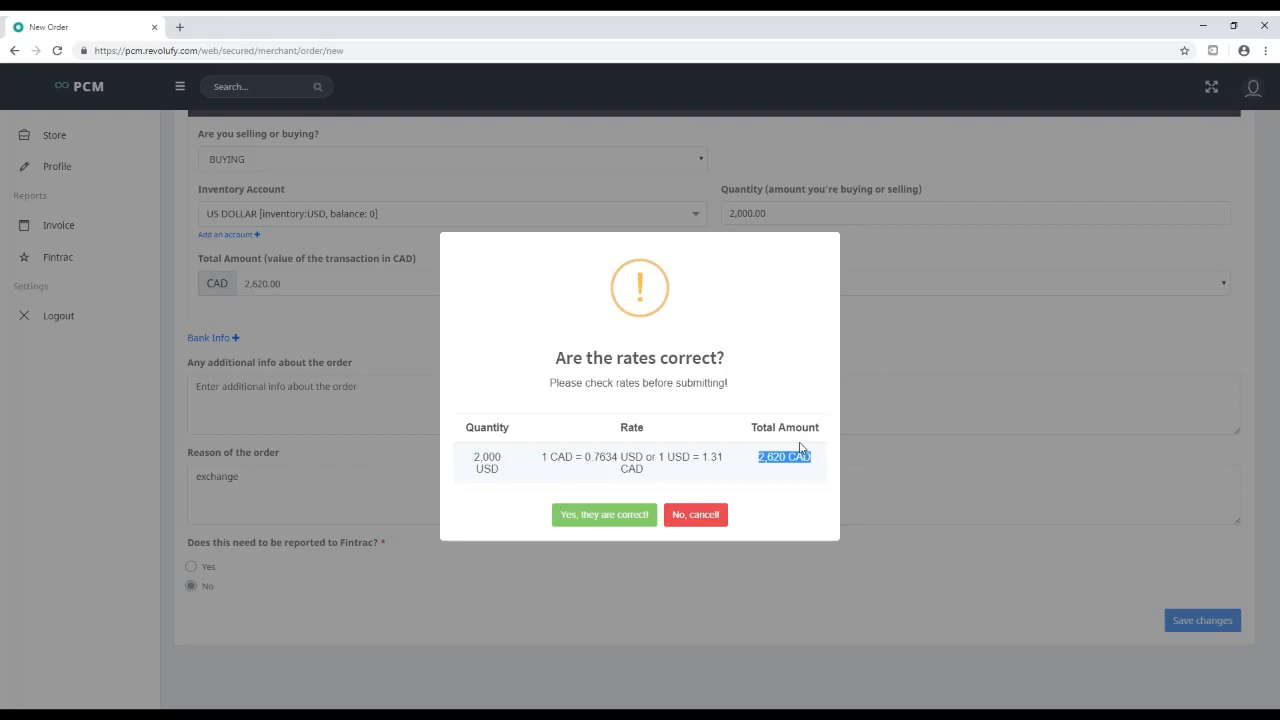
left_click(605, 518)
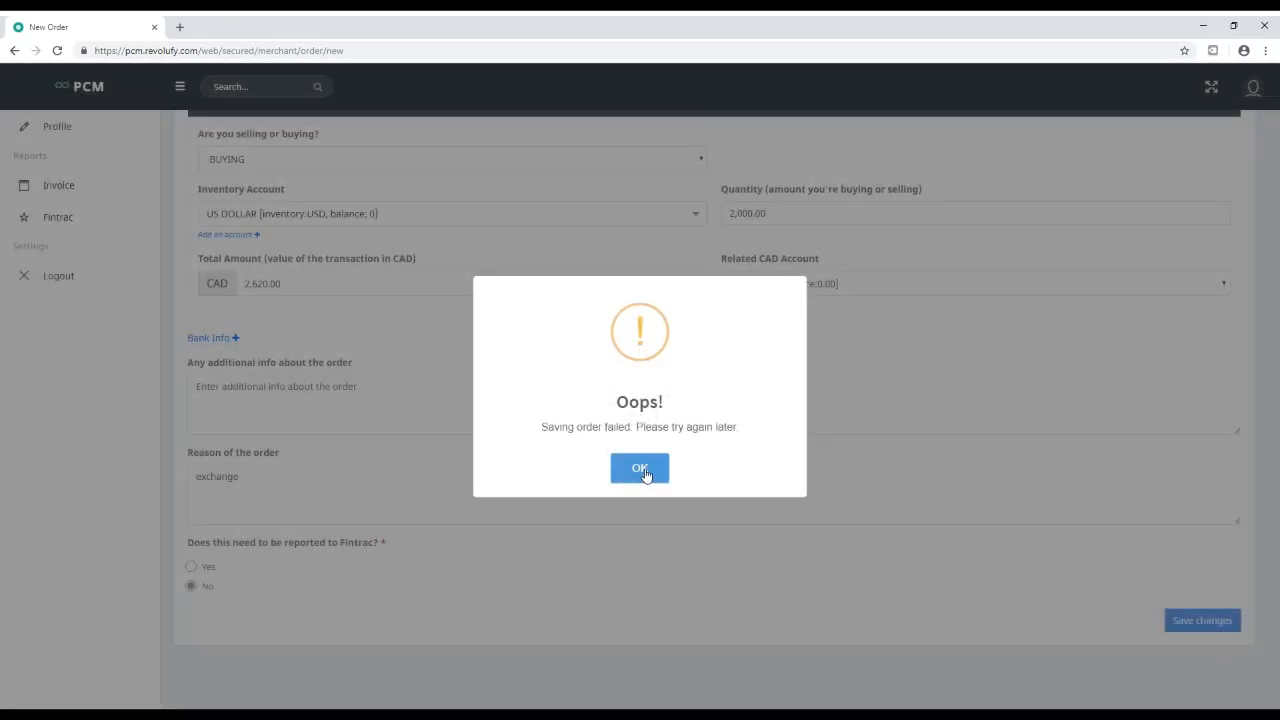
left_click(643, 470)
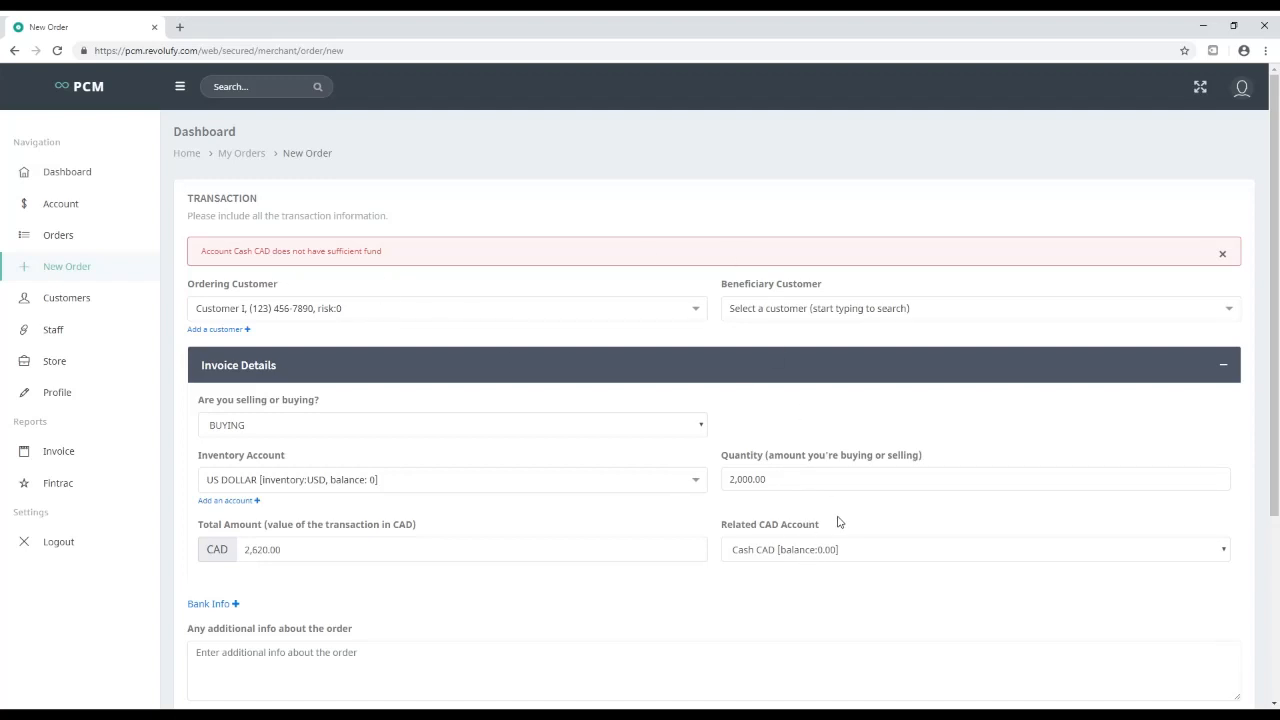
Switch the related CAD account to TD BANK and resubmit, confirming the rates are correct
left_click(810, 550)
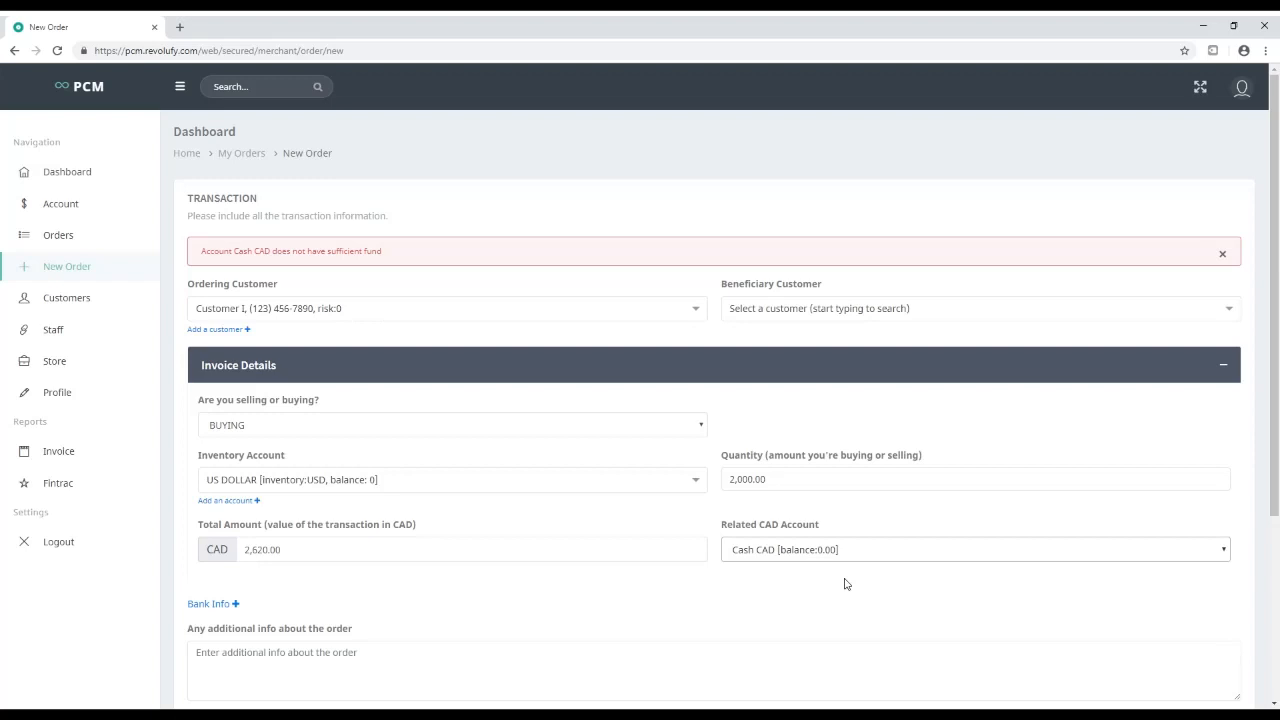
left_click(798, 601)
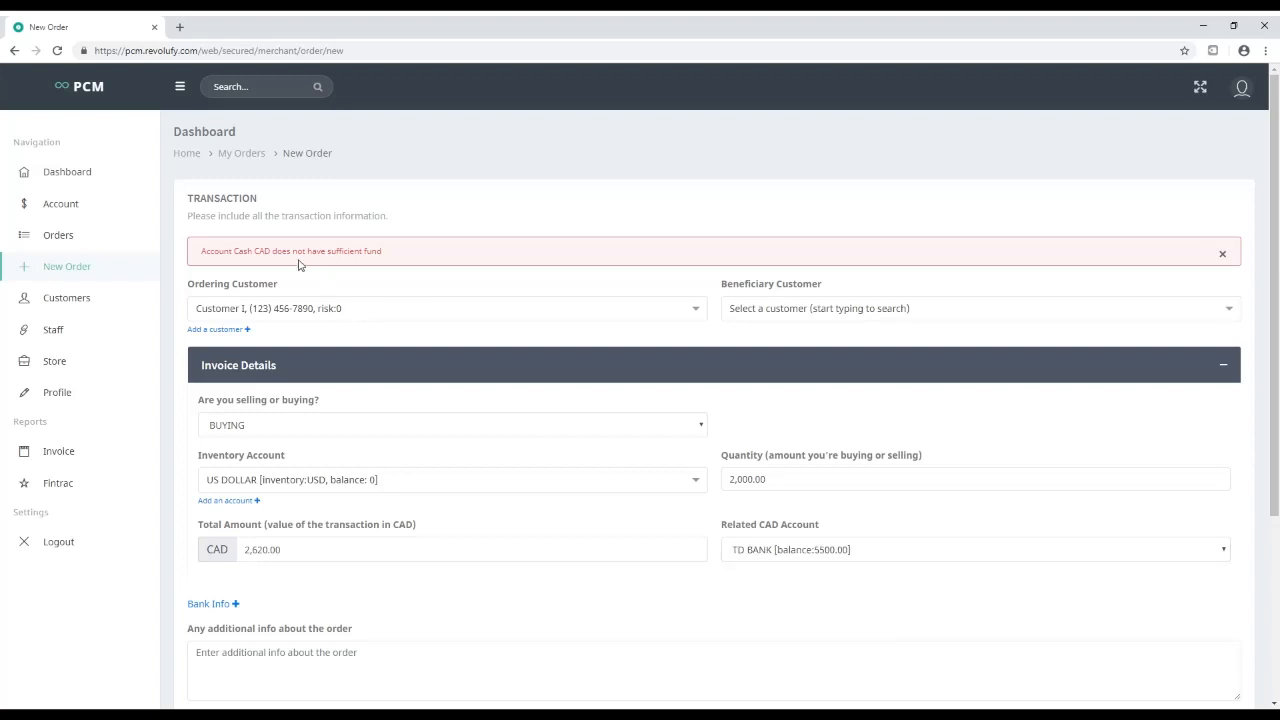
left_click(780, 548)
left_click(818, 588)
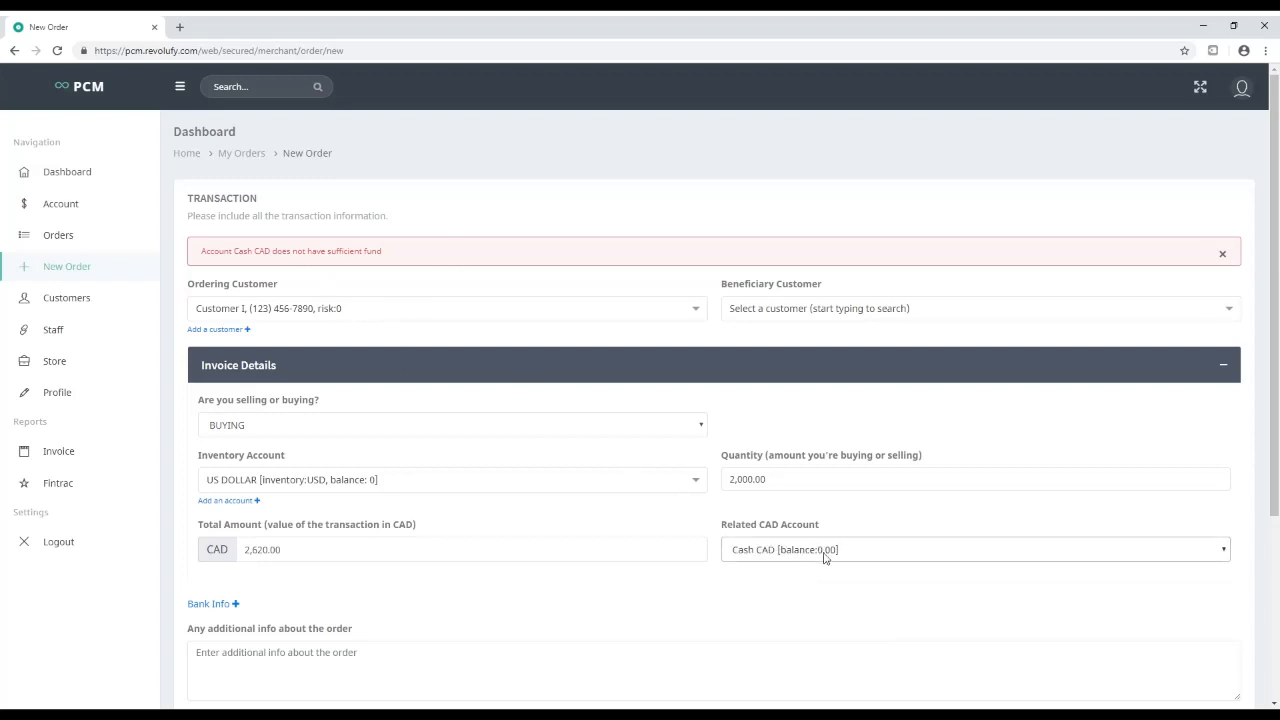
left_click(824, 558)
left_click(823, 597)
scroll(826, 599, "down", 3)
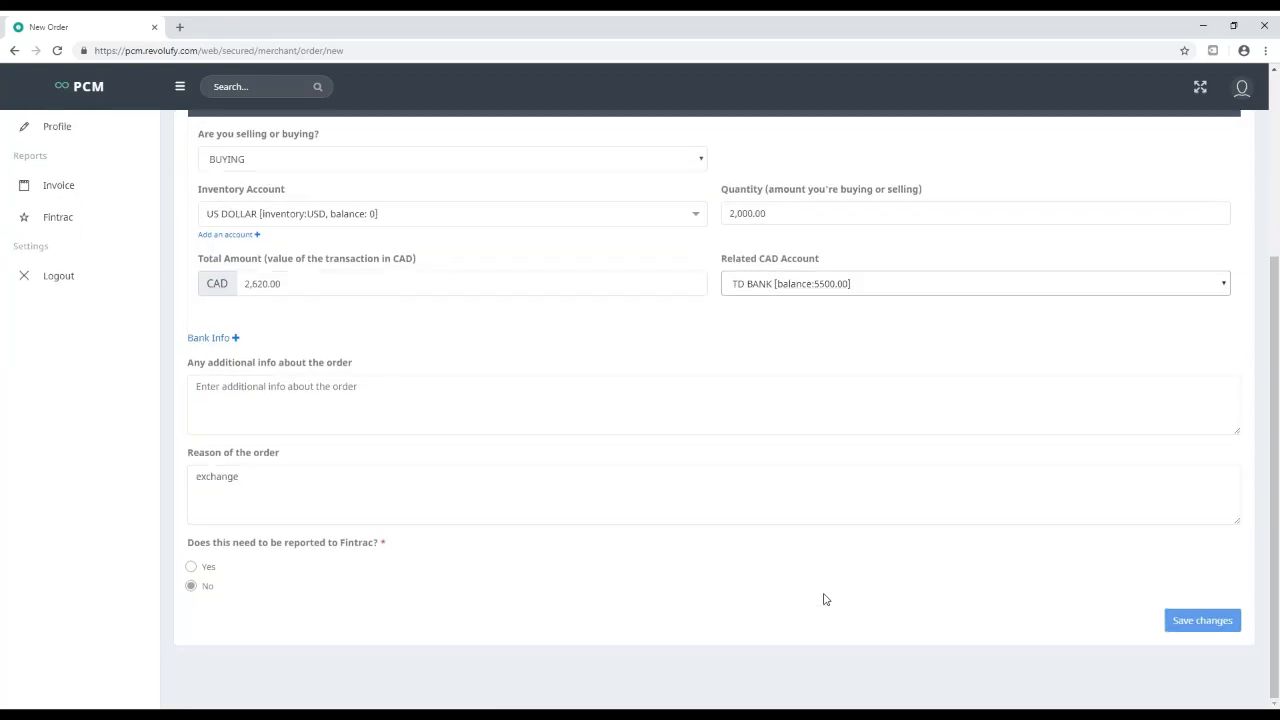
left_click(1188, 626)
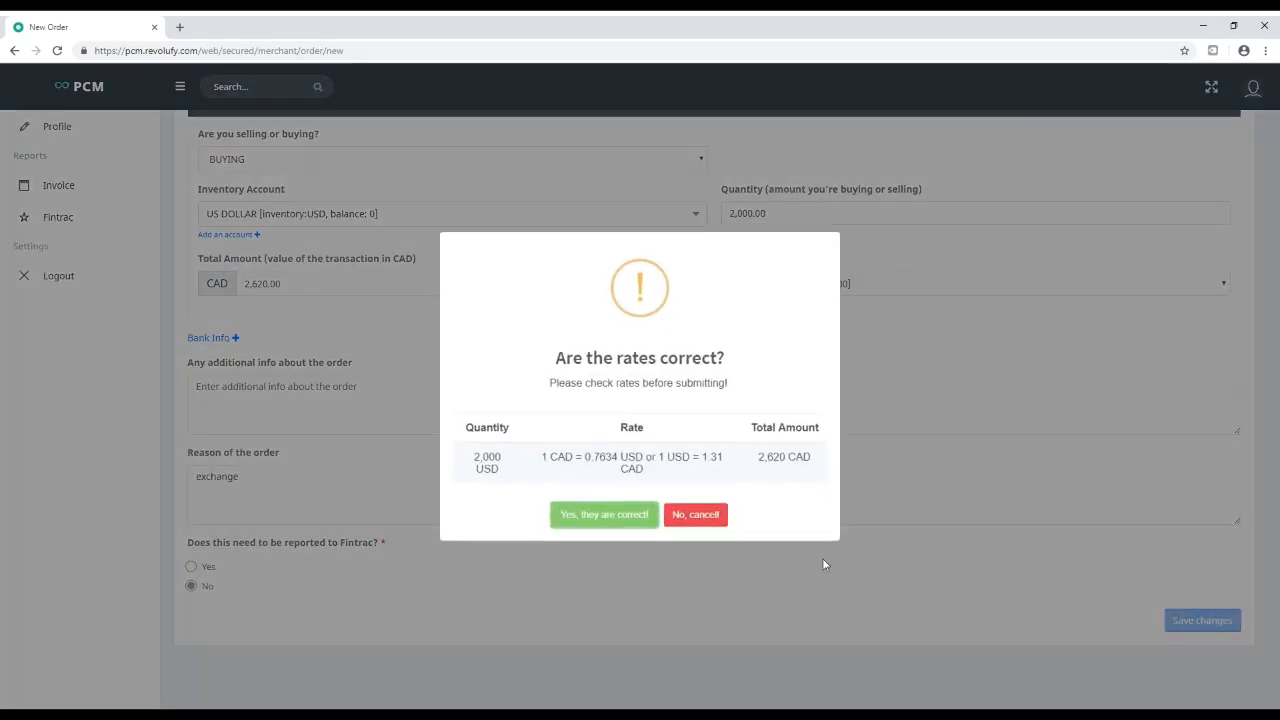
left_click(578, 515)
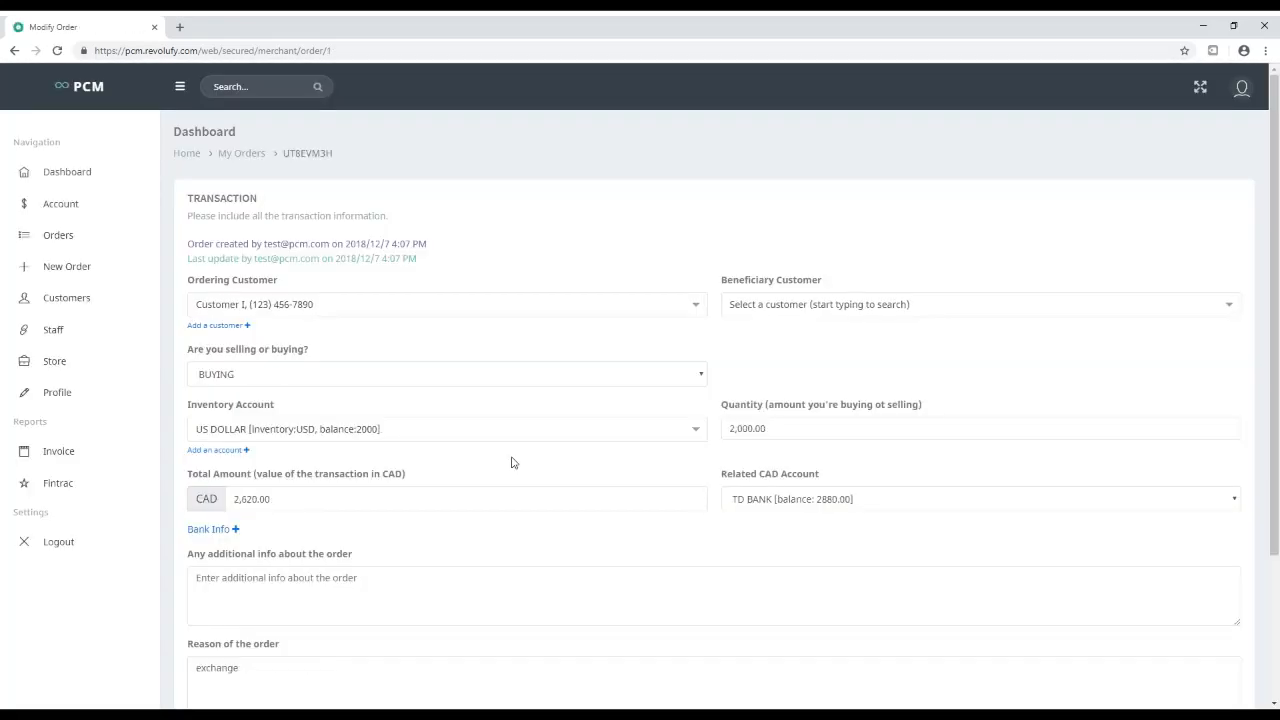
Deposit 10,000 CAD into the Cash CAD account with the note 'deposit'
left_click(78, 205)
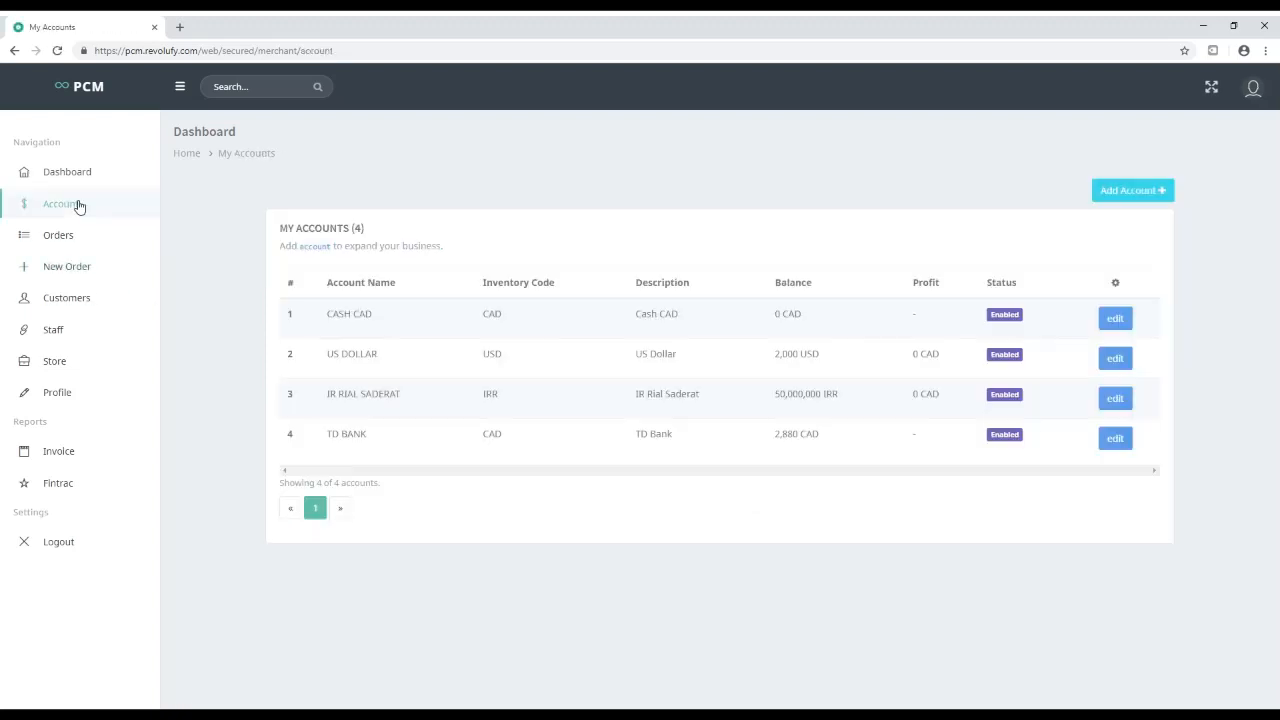
left_click(1115, 318)
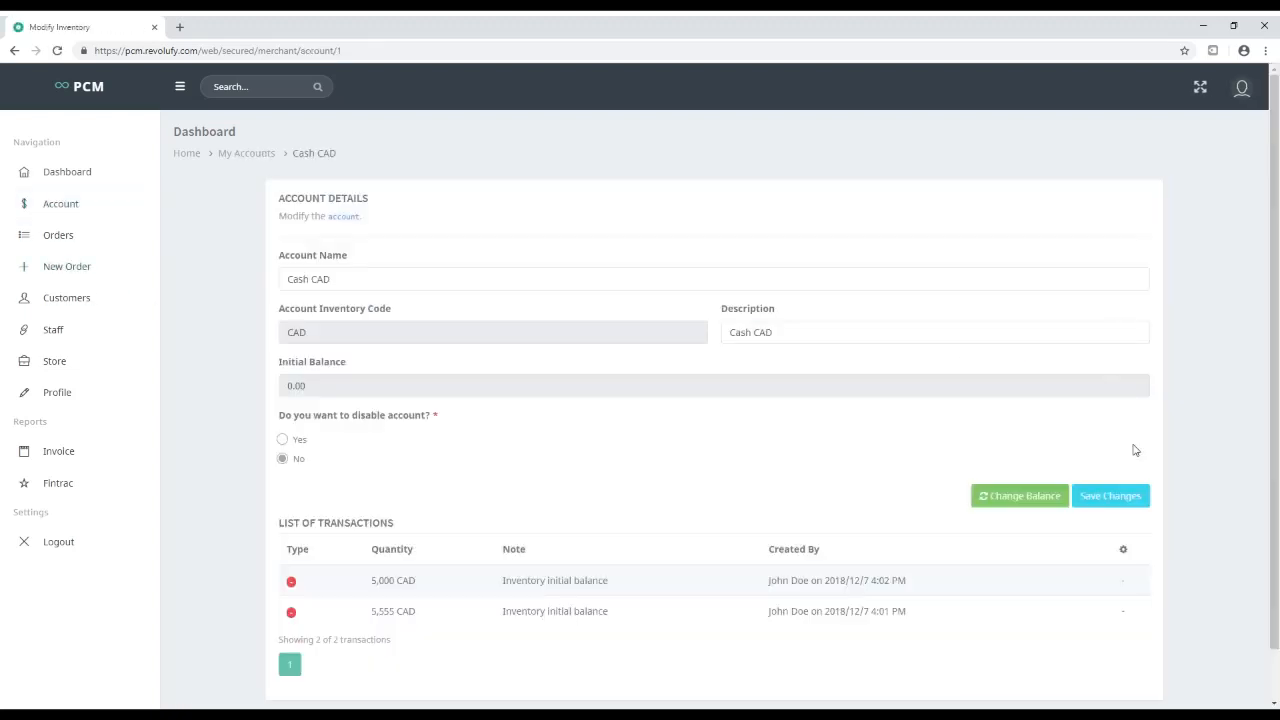
left_click(1046, 498)
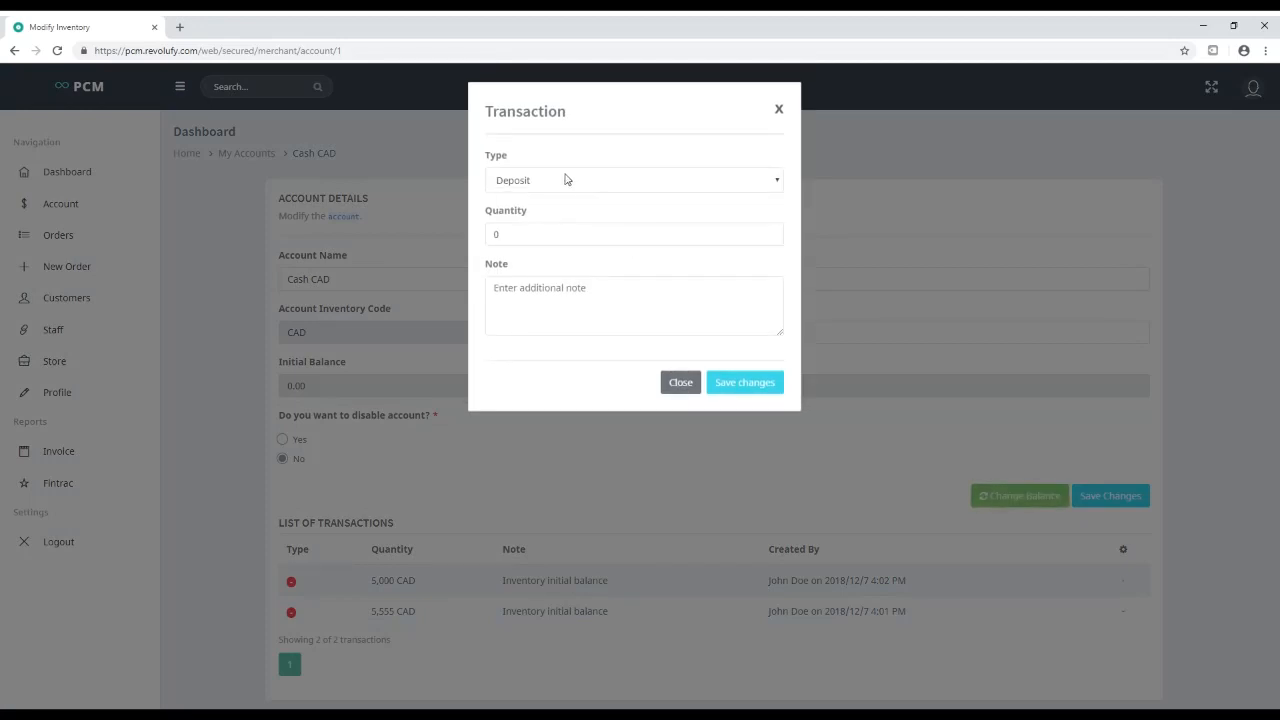
key("Tab")
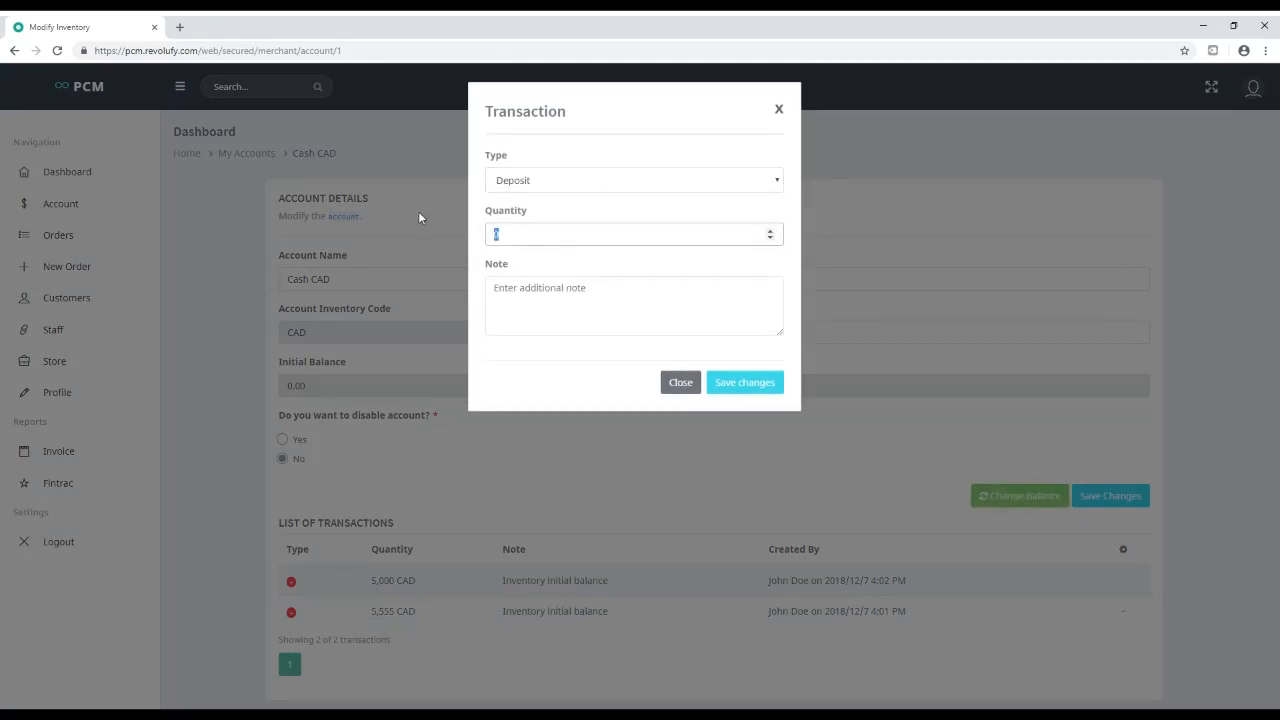
type("10000")
left_click(532, 304)
type("deposit")
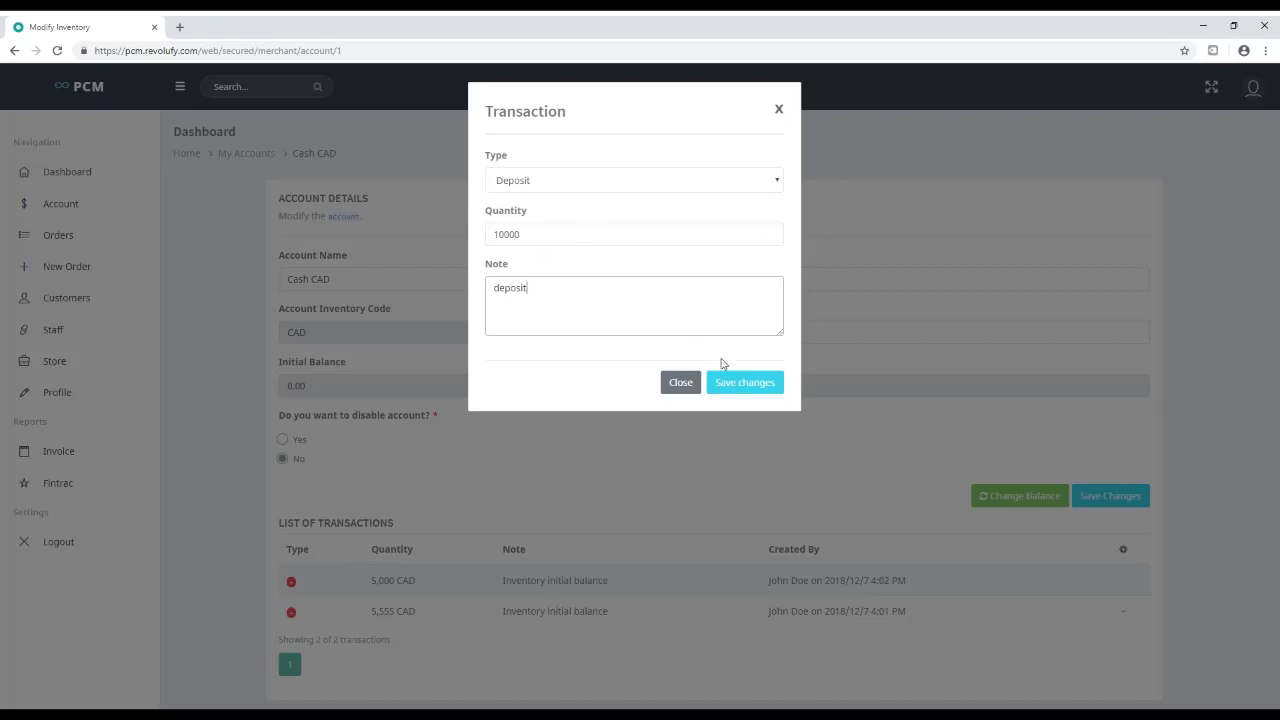
left_click(748, 388)
left_click(646, 468)
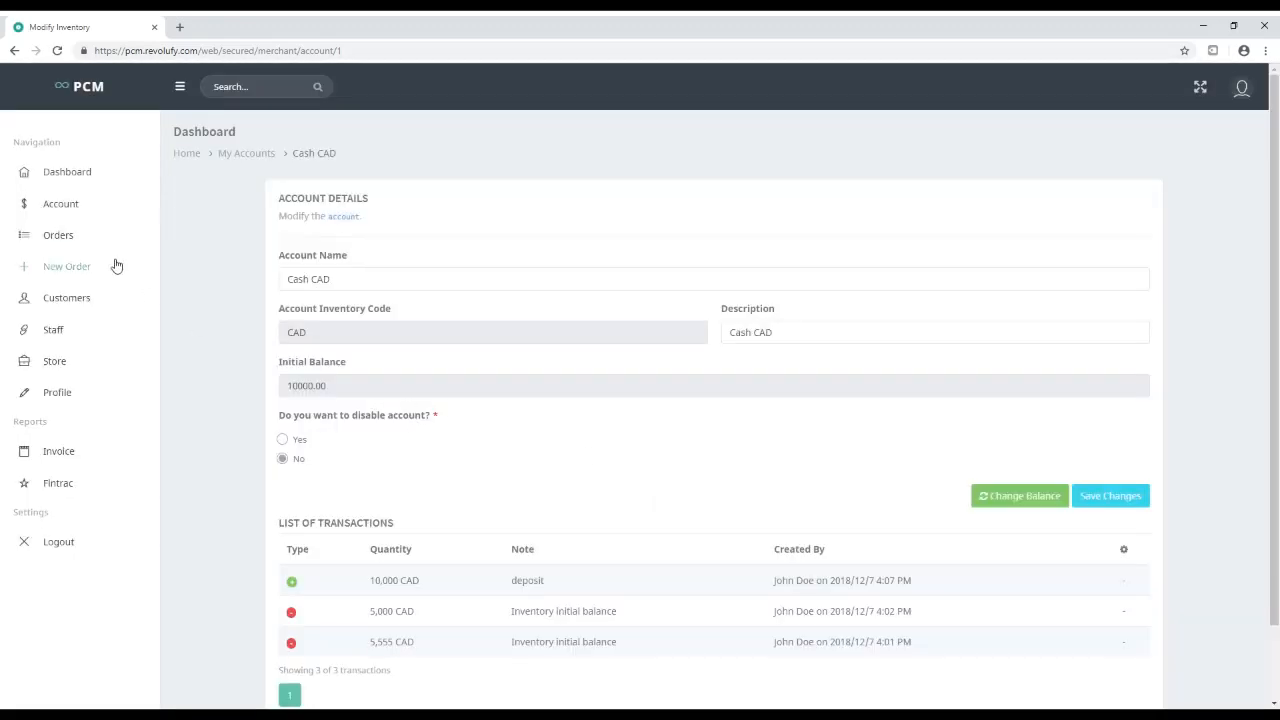
Review the saved BUY order's invoice code, quantity, rate and date in the Orders list
left_click(70, 240)
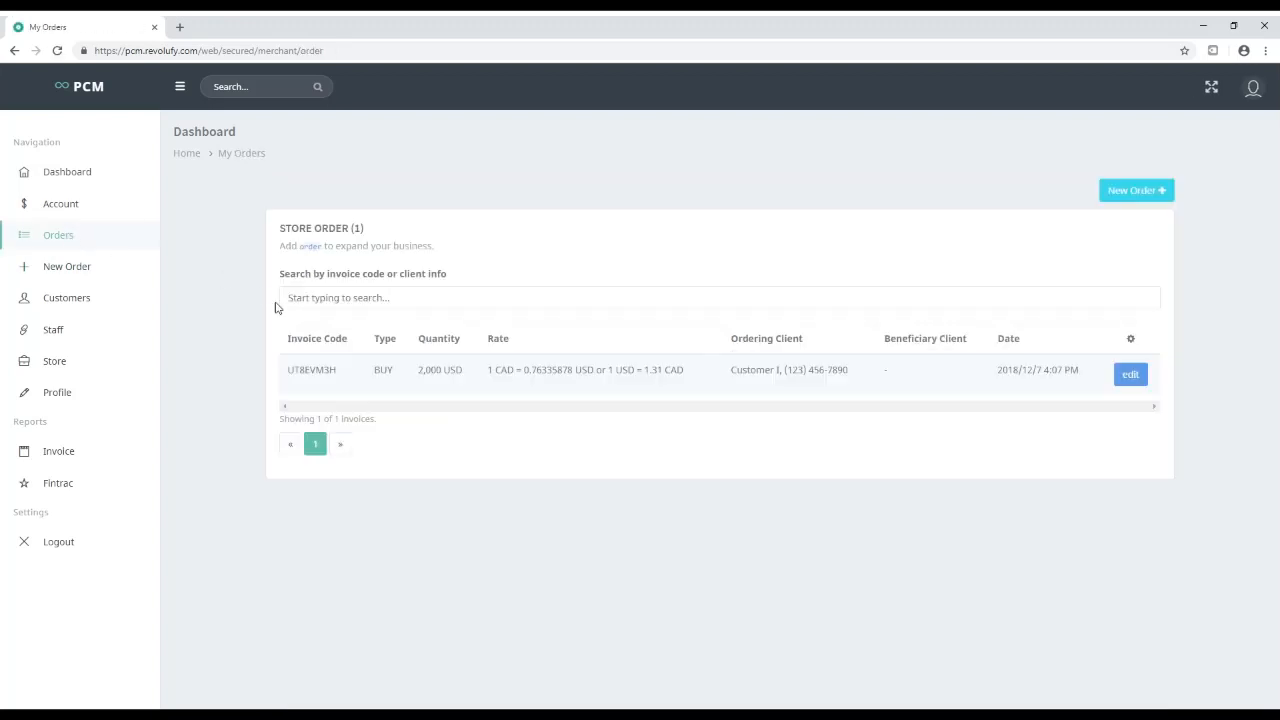
double_click(307, 378)
double_click(394, 371)
left_click_drag(418, 370, 851, 371)
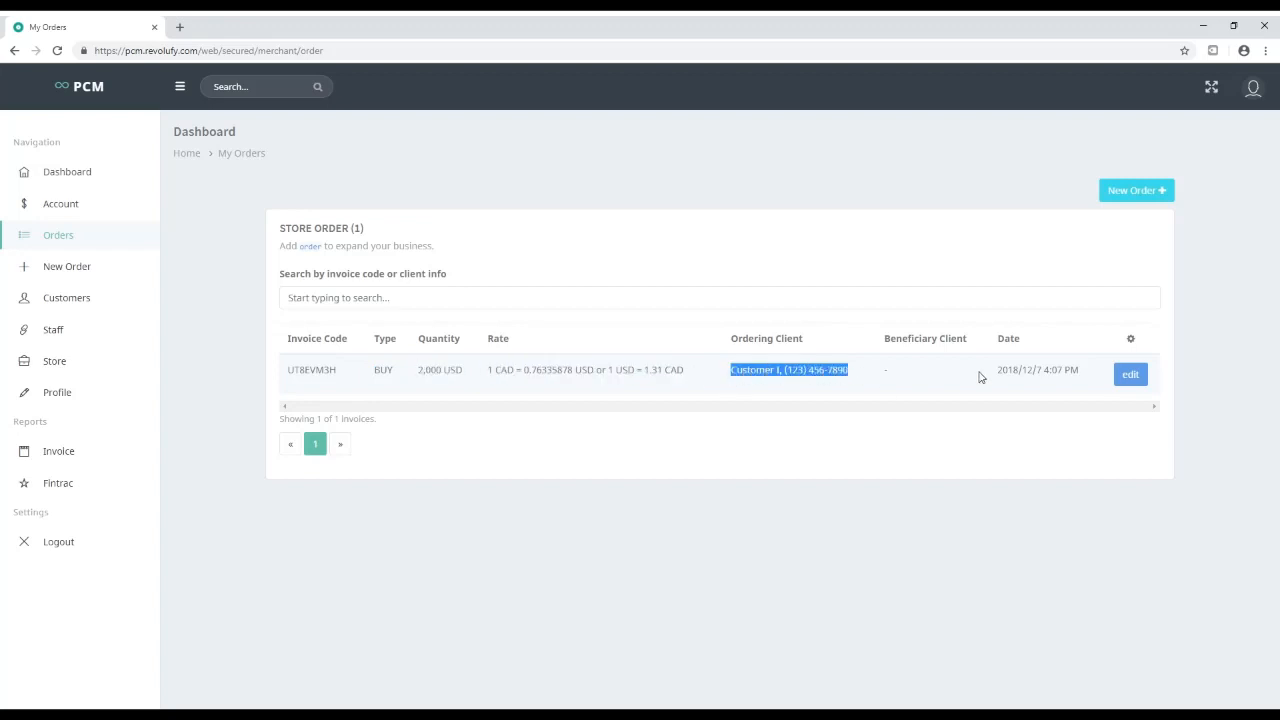
left_click_drag(1008, 370, 1092, 376)
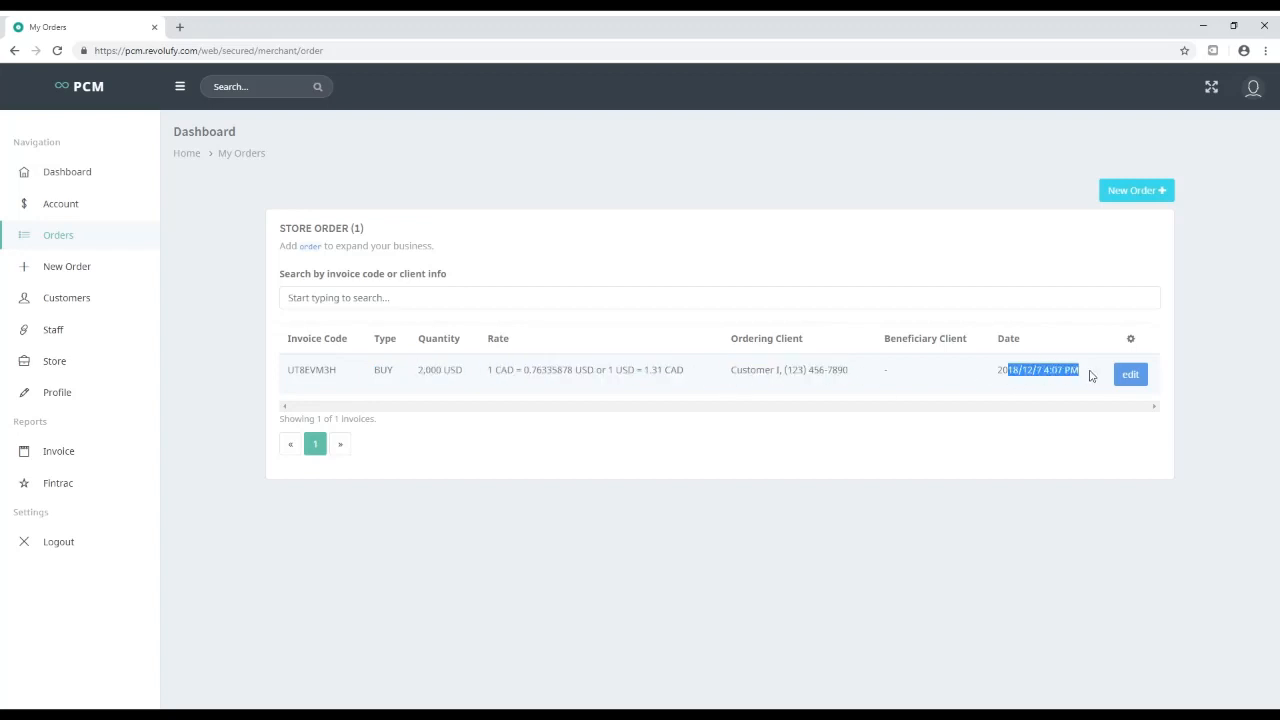
From a new order, open the add-customer form and enter the customer's name and phone number
left_click(1141, 192)
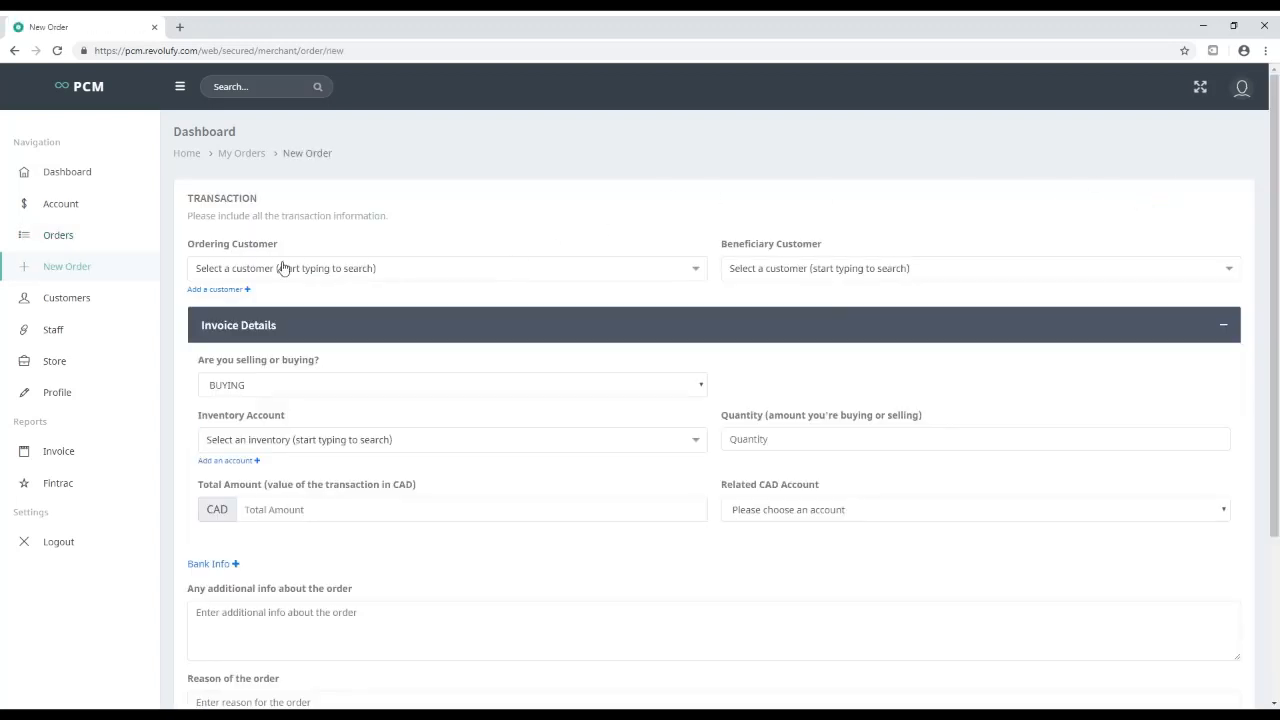
left_click(240, 289)
left_click(565, 325)
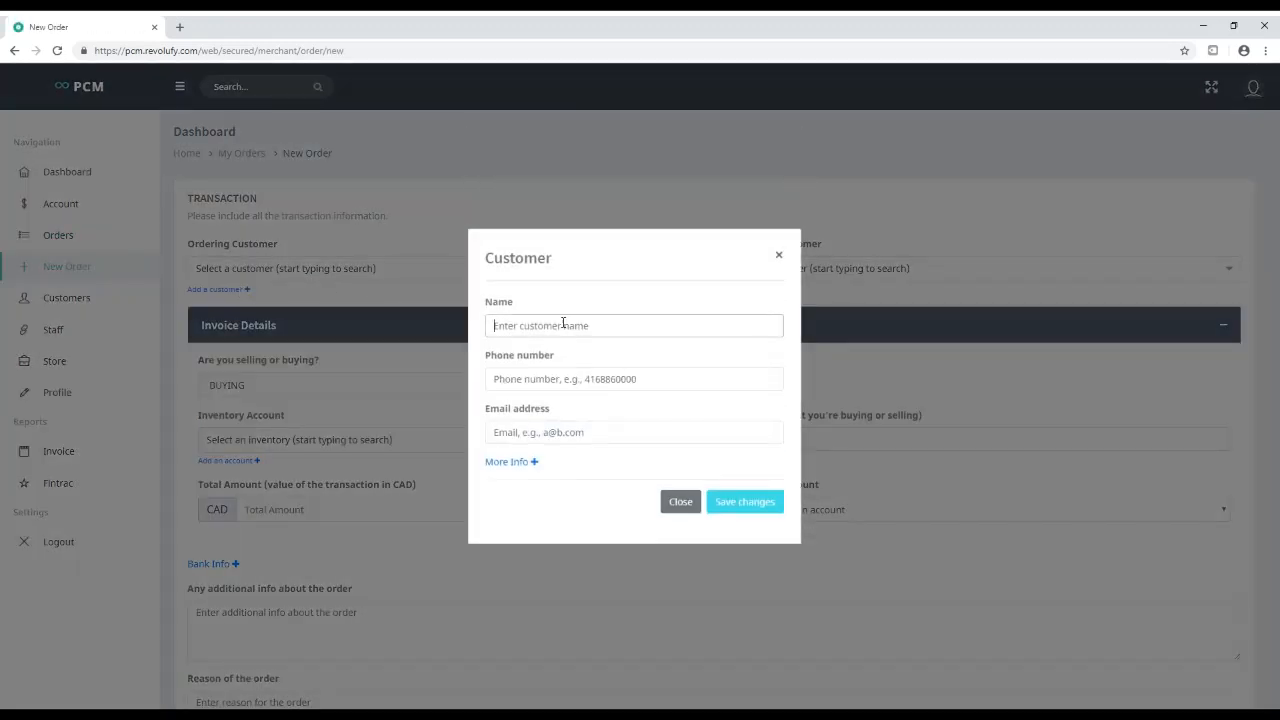
type("Customer II")
left_click(585, 385)
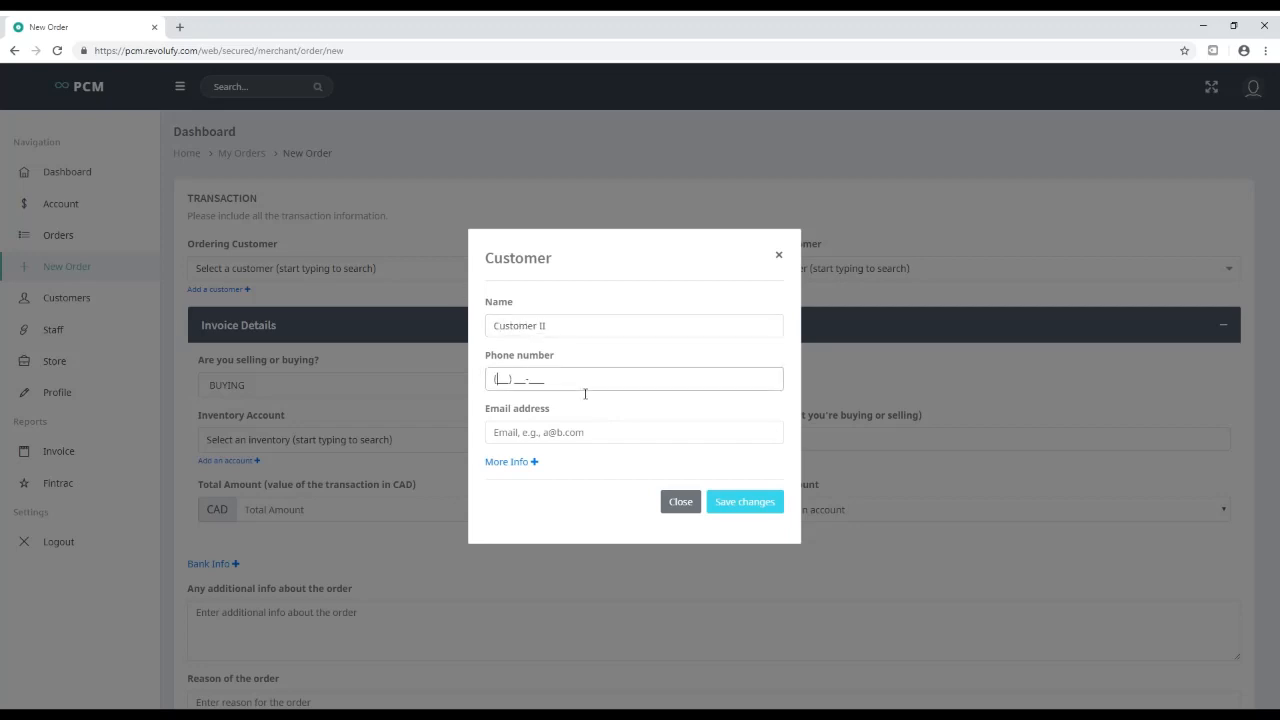
Enter the customer's e-mail address, correct the phone number, and save the customer record
left_click(539, 443)
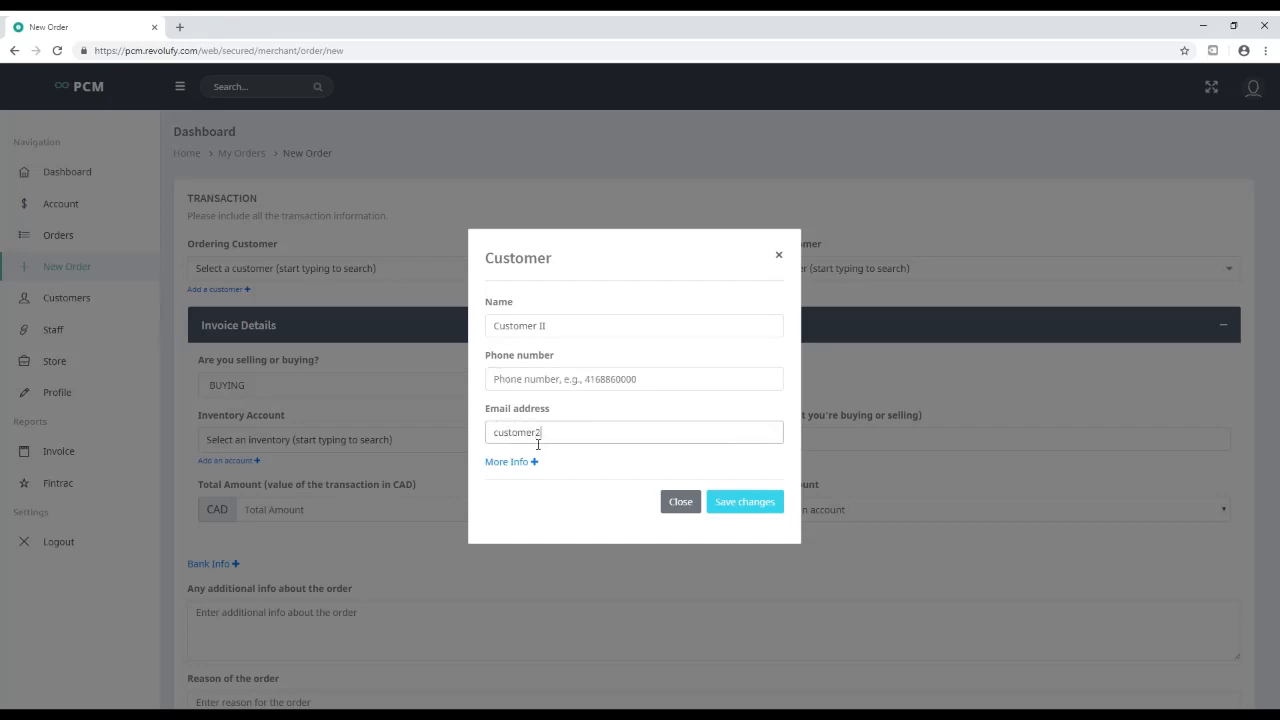
left_click(510, 462)
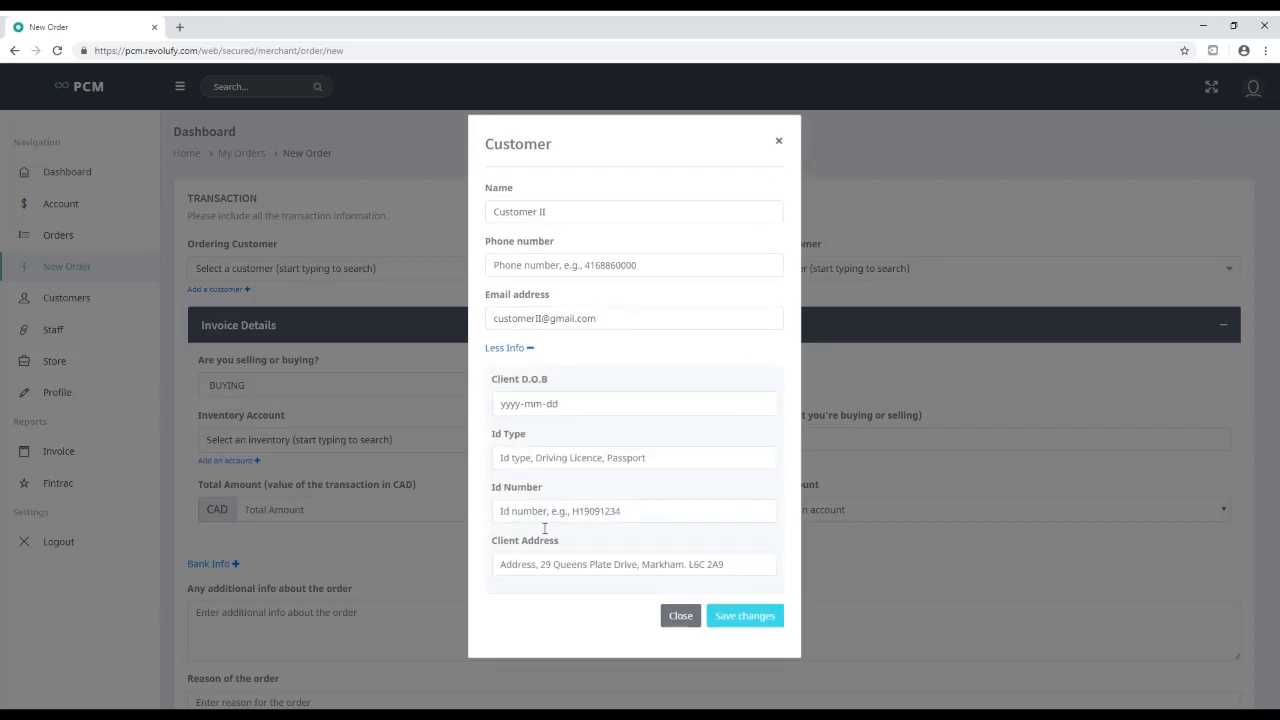
left_click(513, 272)
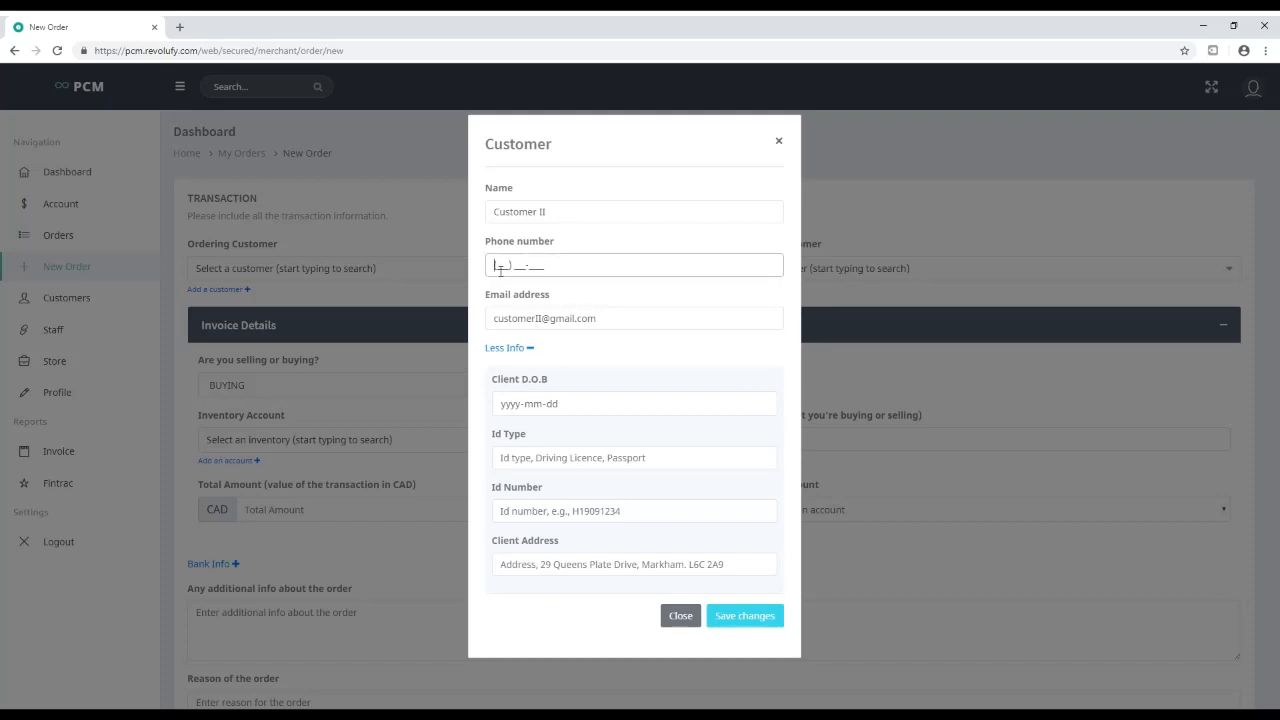
left_click(526, 404)
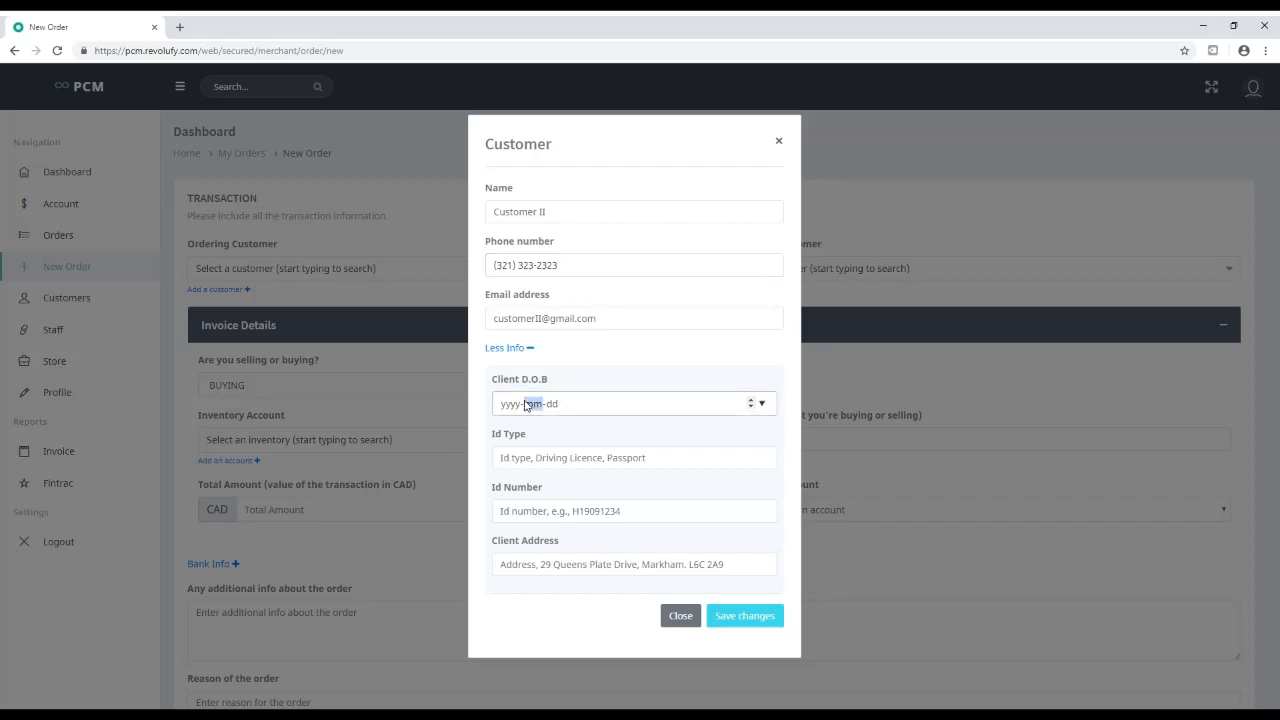
left_click(531, 349)
left_click(748, 501)
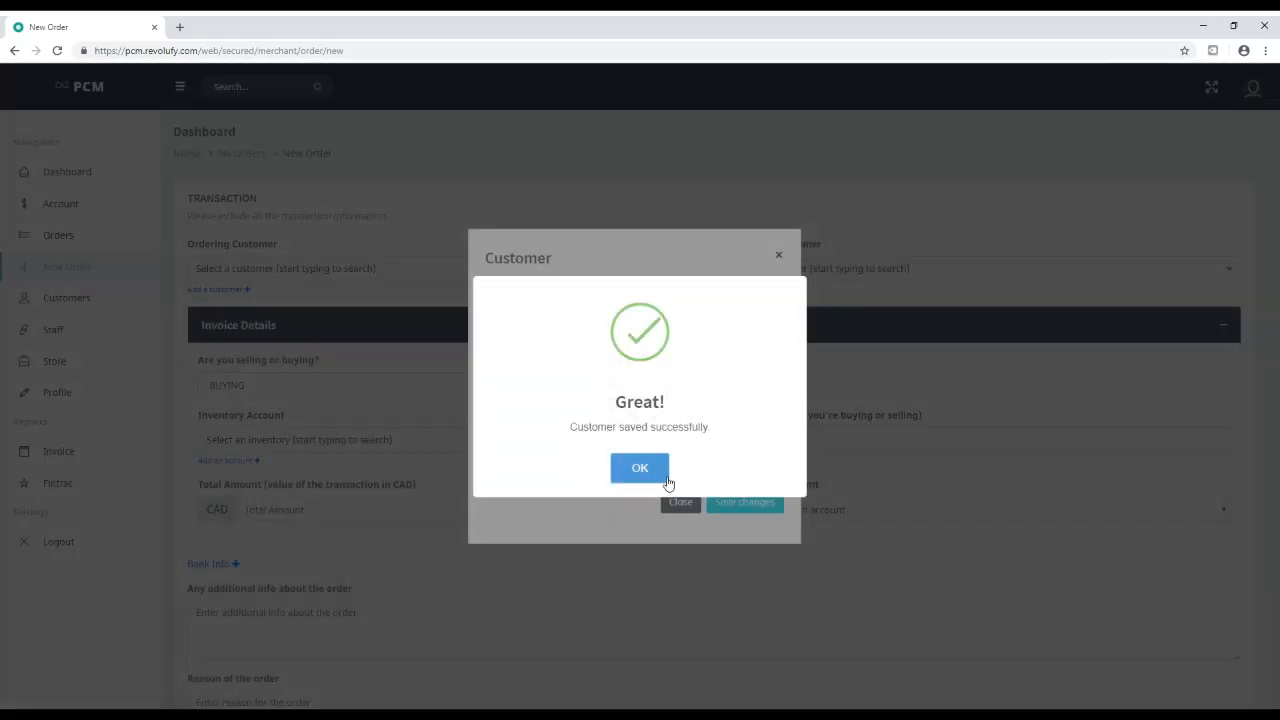
left_click(660, 474)
Make it a SELLING order for the new customer from the US DOLLAR inventory
left_click(306, 279)
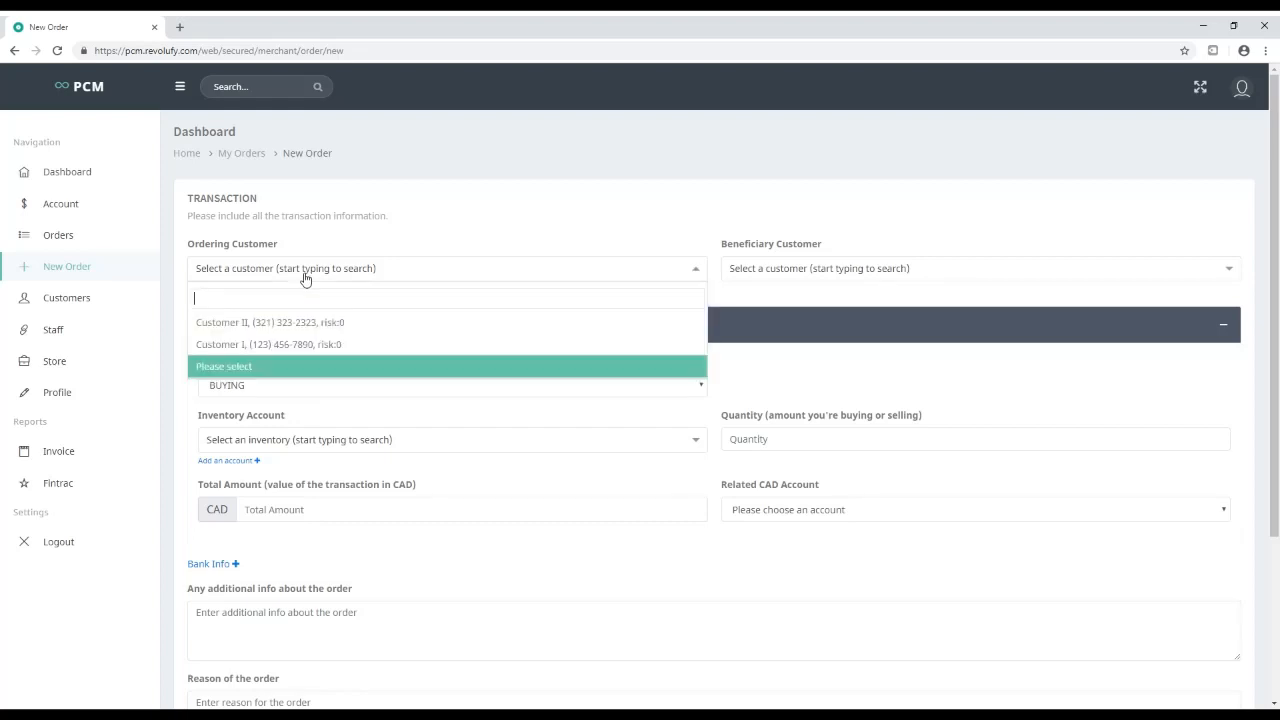
left_click(256, 324)
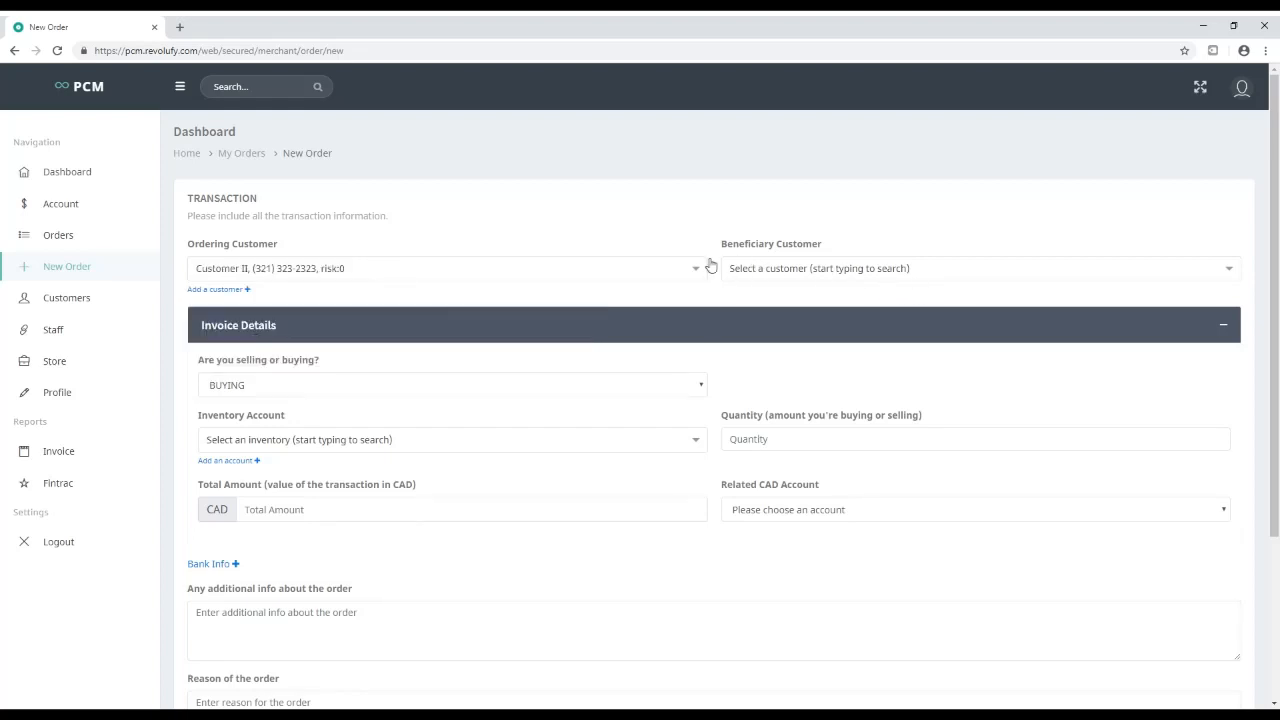
left_click(232, 388)
left_click(248, 432)
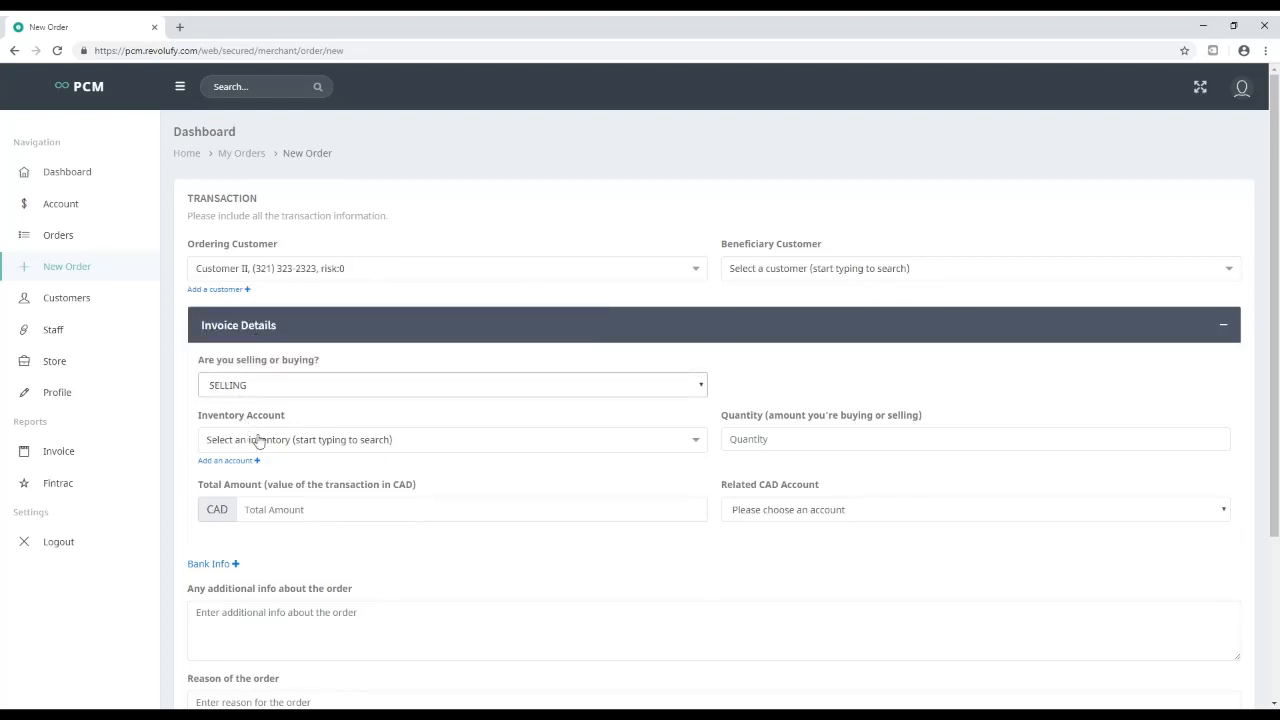
left_click(270, 443)
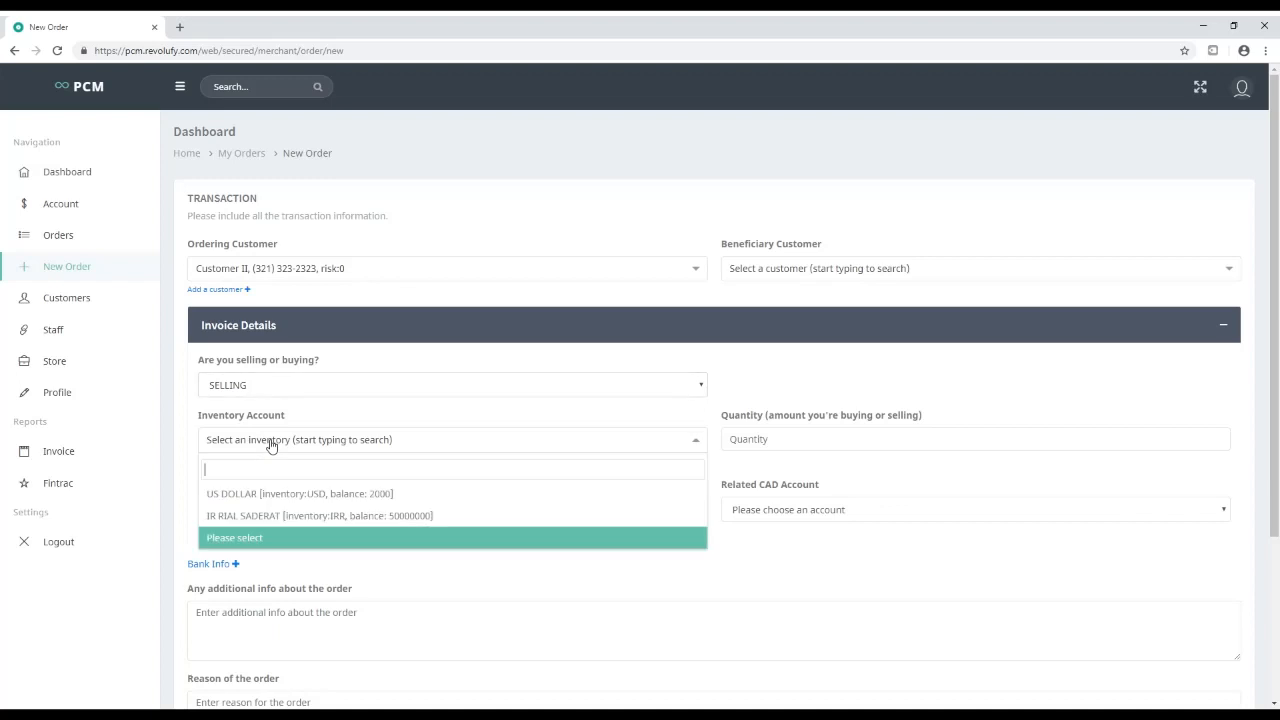
left_click(300, 493)
scroll(659, 456, "down", 1)
Enter 1500 USD for 1995 CAD via TD BANK and save the order, confirming the rates
left_click(752, 378)
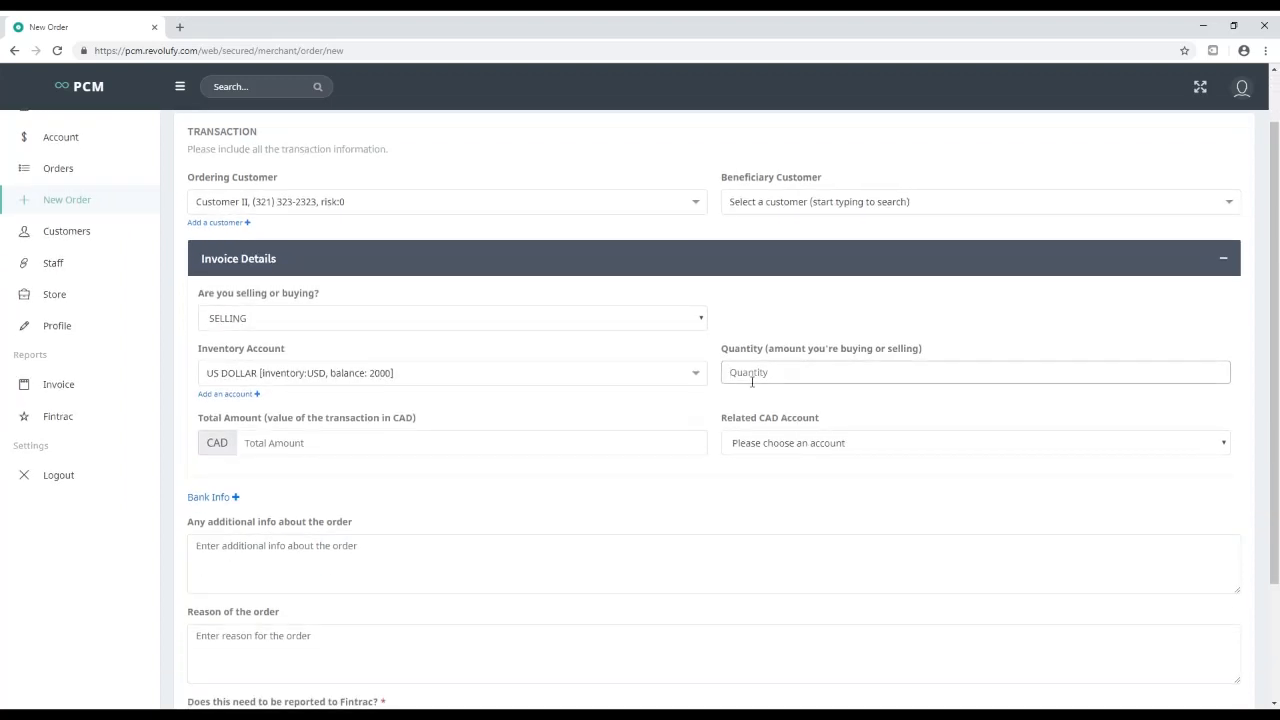
type("1500")
left_click(349, 442)
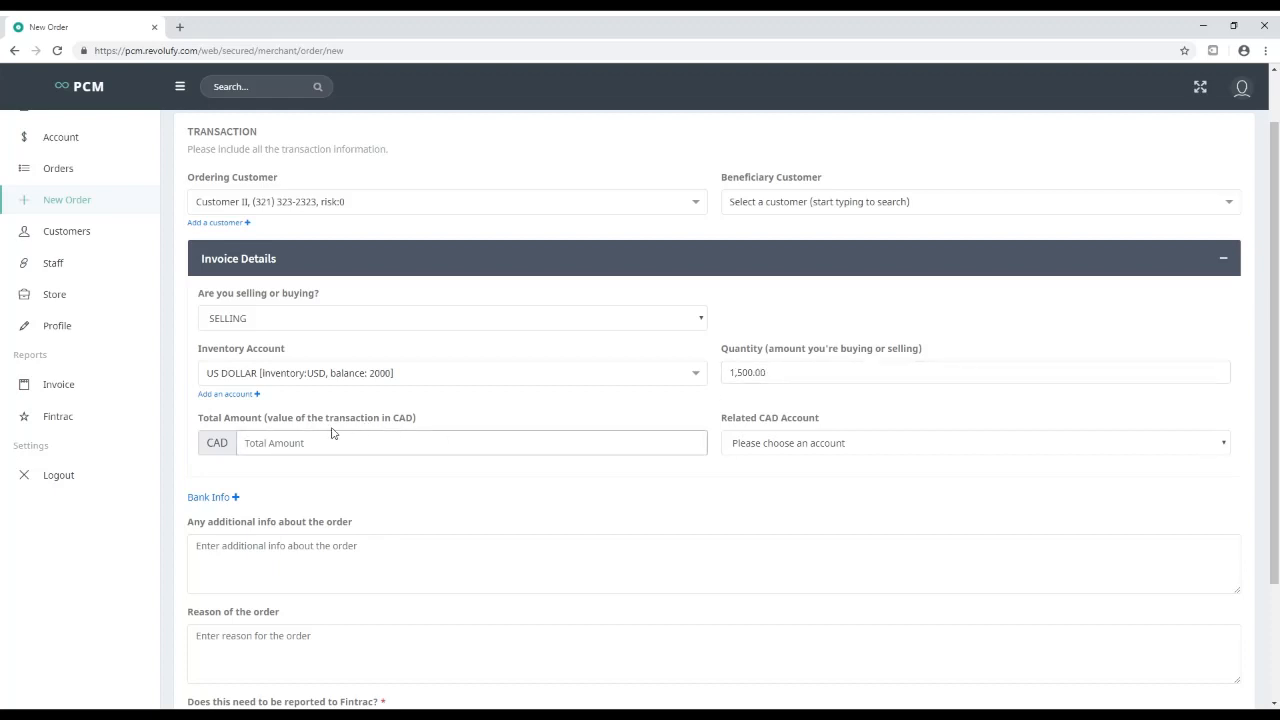
type("1,995")
left_click(816, 443)
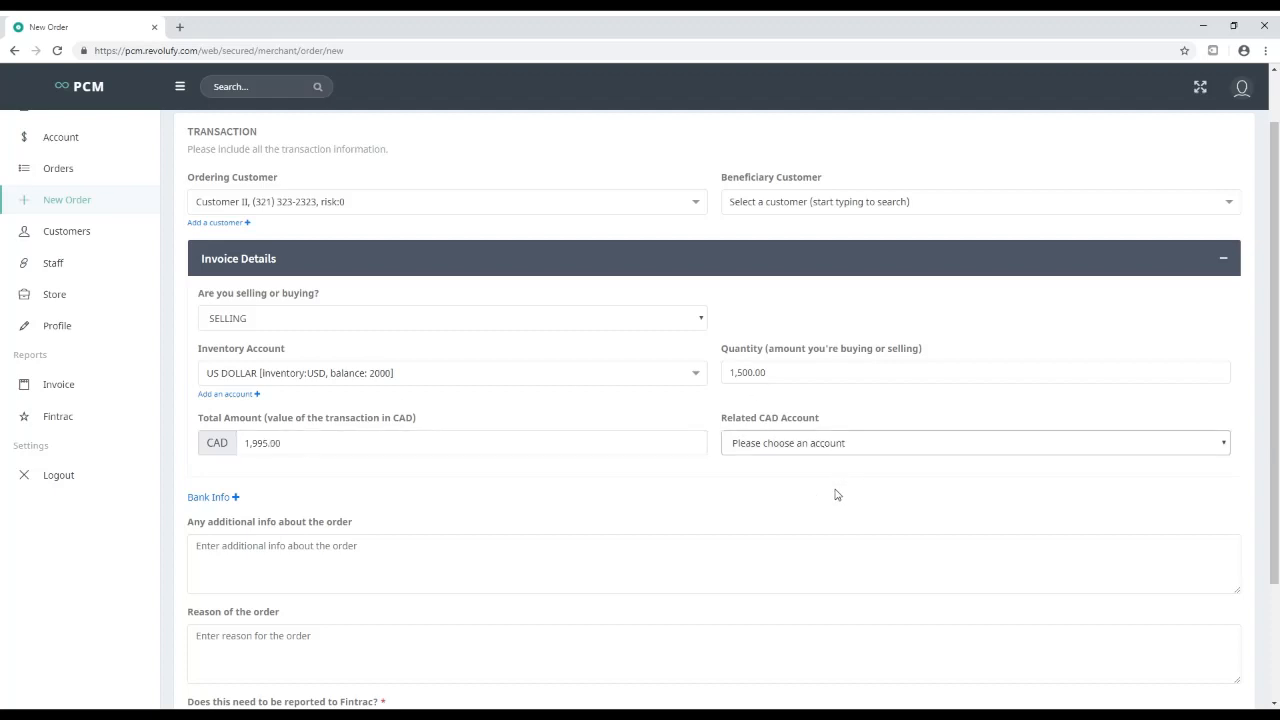
key("Down")
scroll(677, 491, "down", 3)
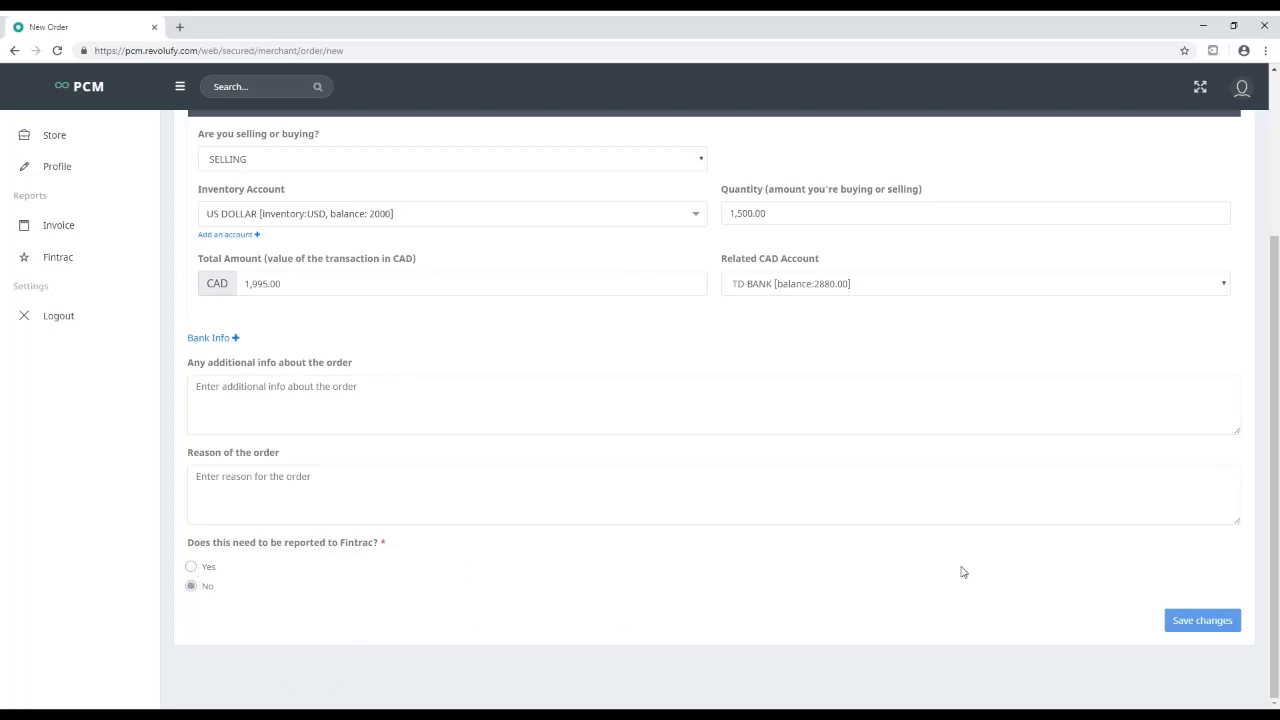
left_click(1222, 627)
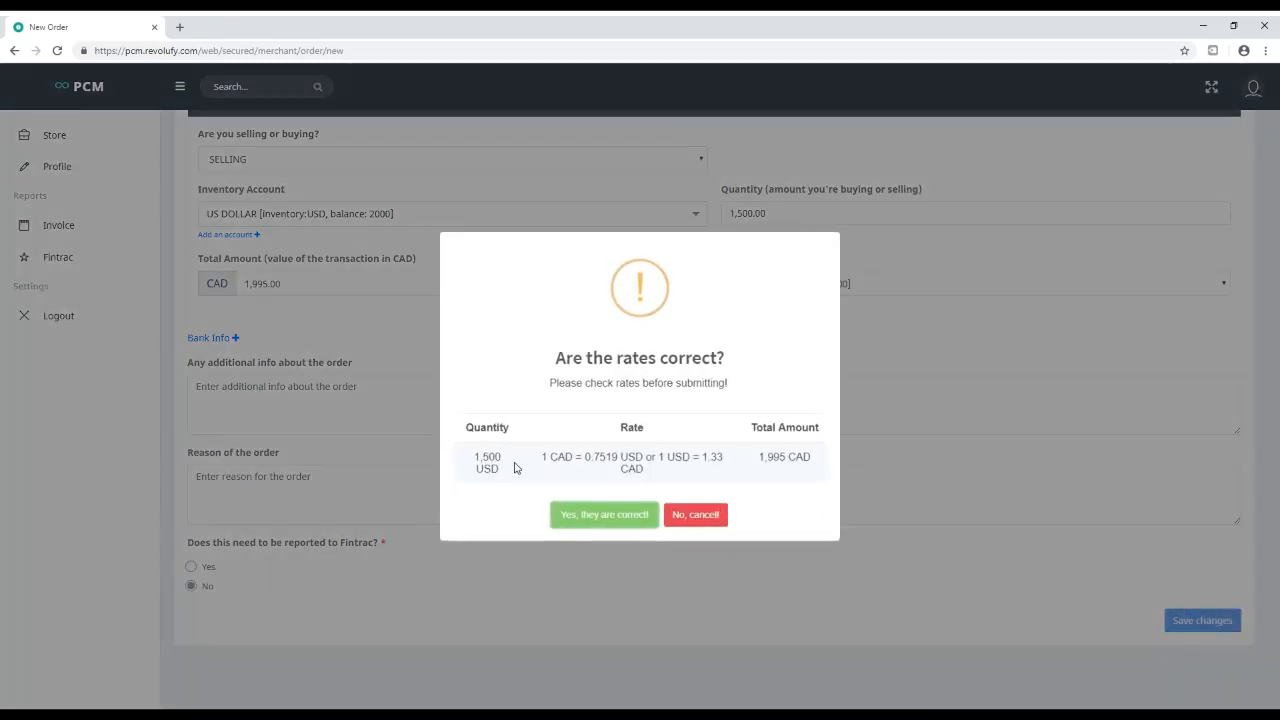
left_click(617, 512)
left_click(640, 482)
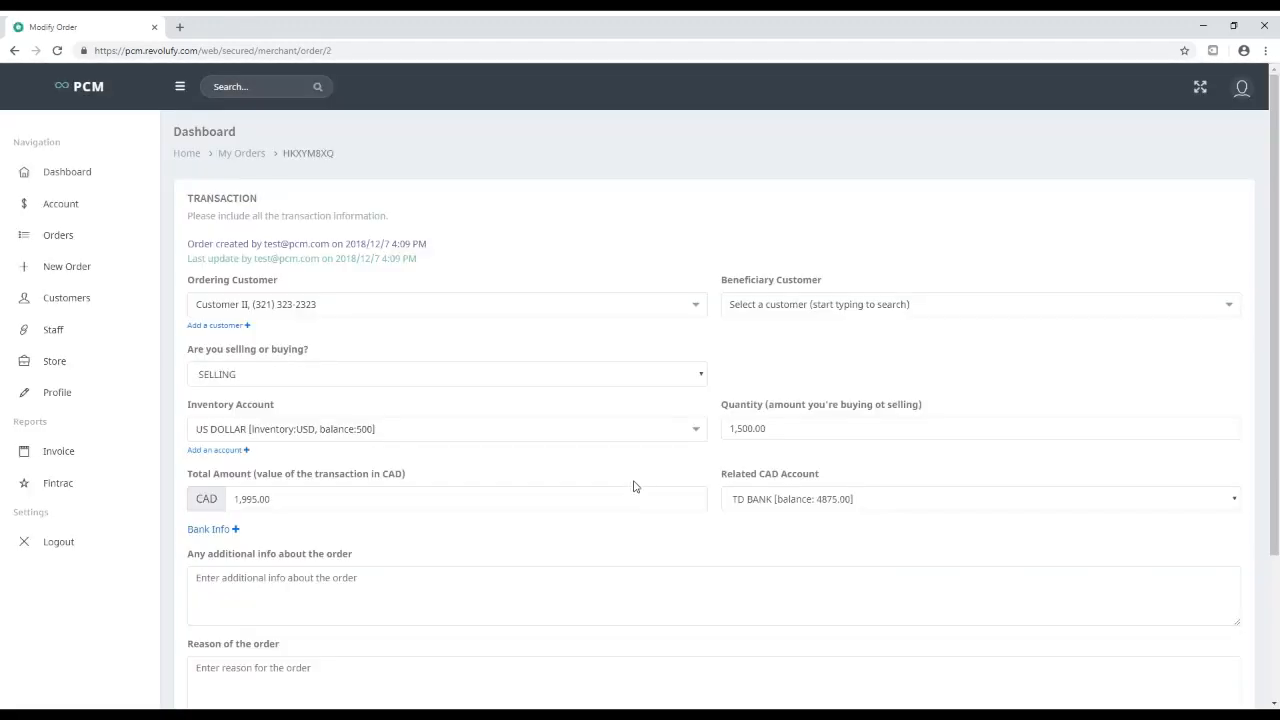
Review the saved order's creation details and open its printable invoice
mouse_move(186, 245)
left_mouse_down()
mouse_move(437, 246)
mouse_move(190, 264)
left_mouse_up()
left_click(430, 254)
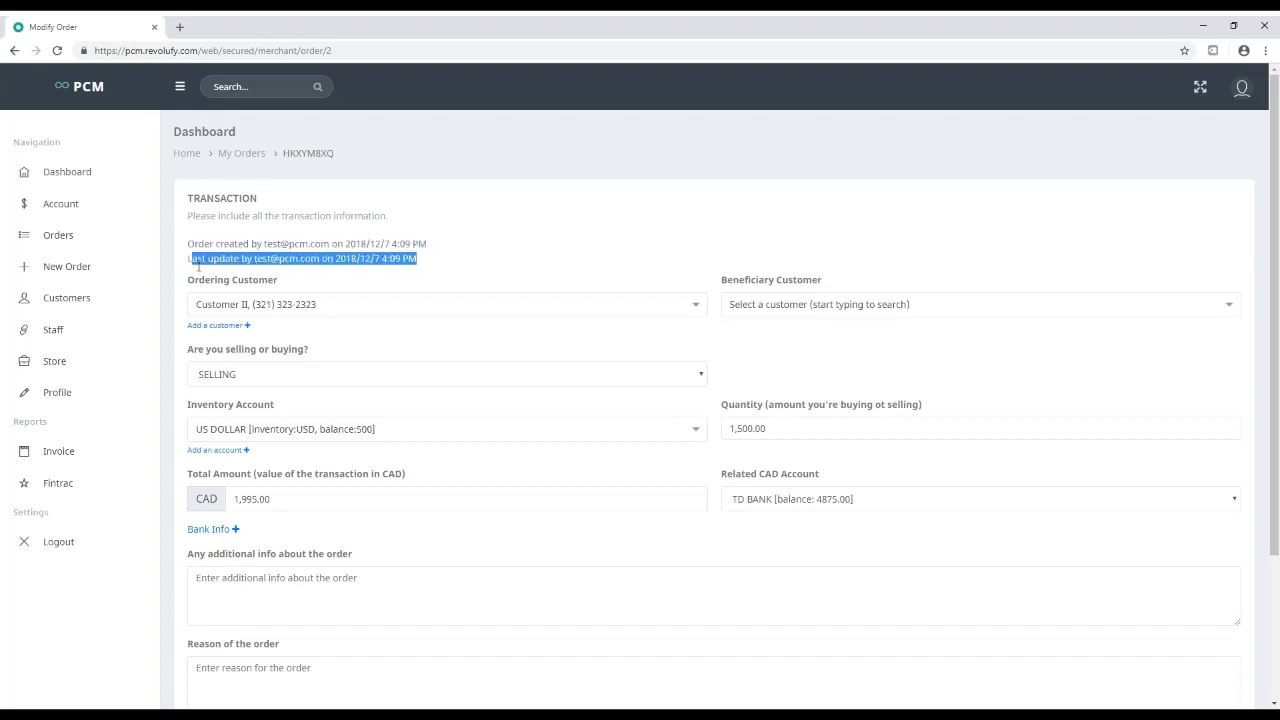
left_click(190, 266)
scroll(300, 500, "down", 3)
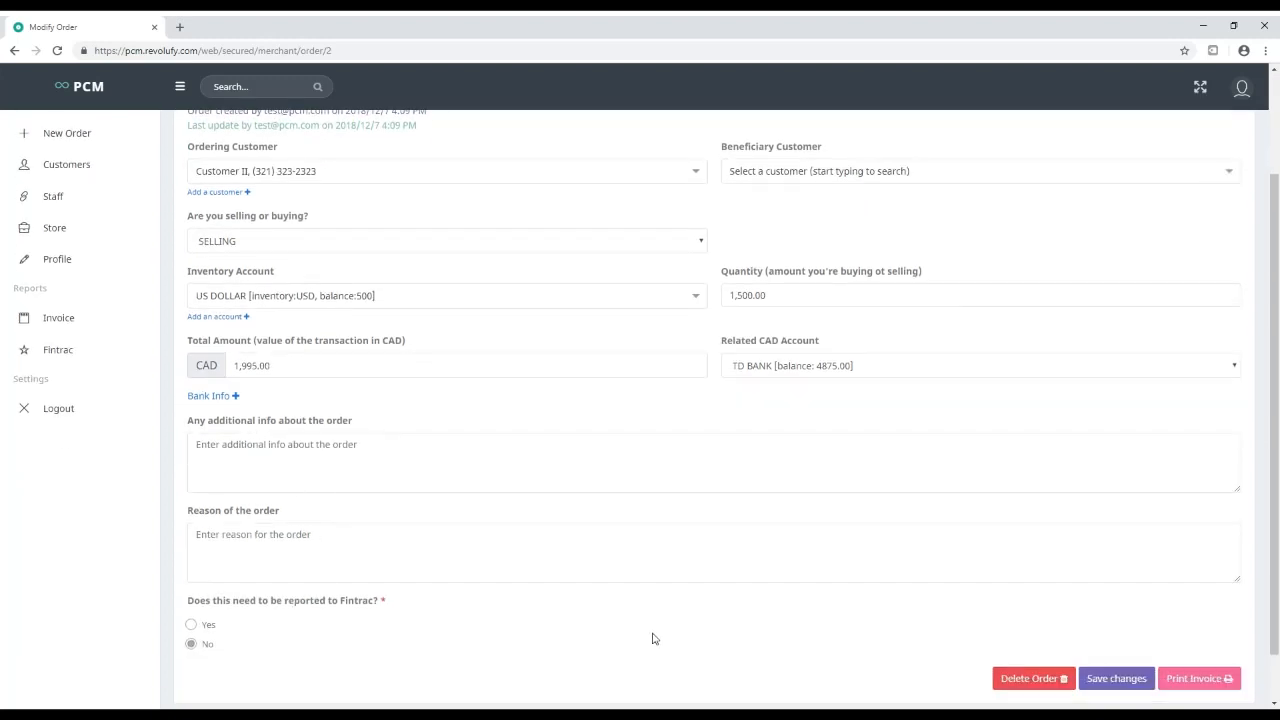
scroll(655, 636, "down", 1)
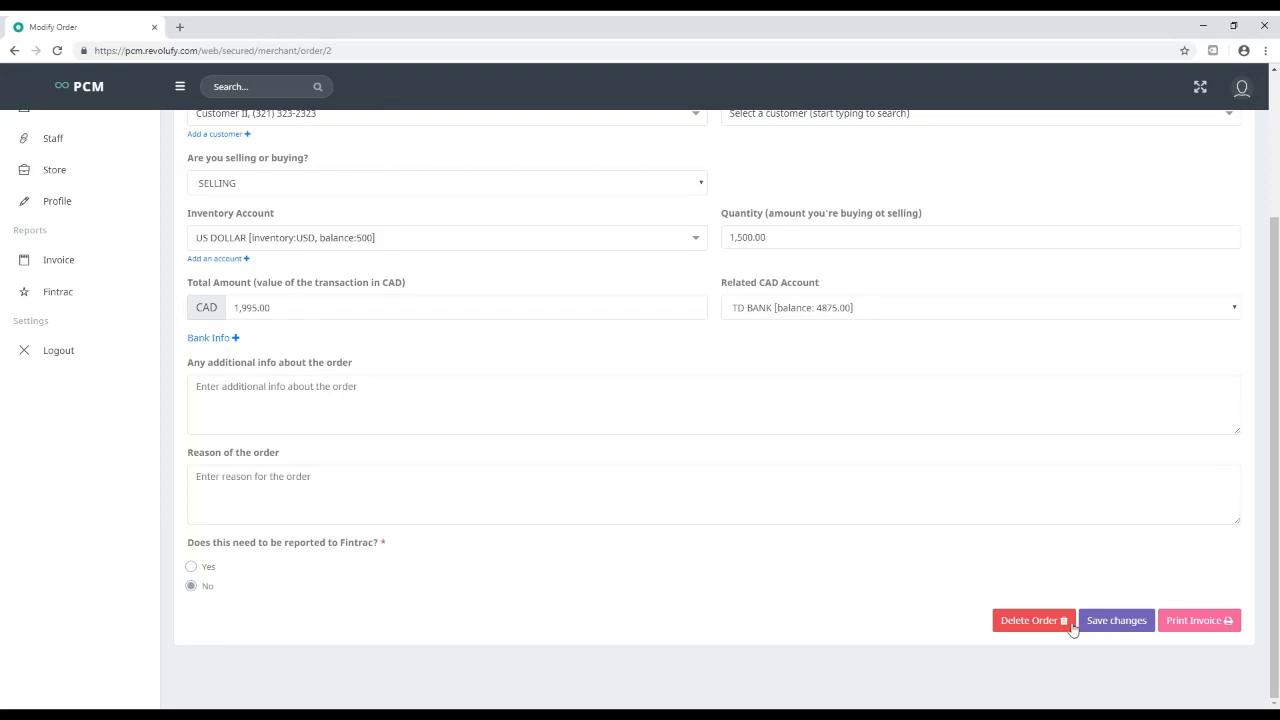
left_click(1189, 626)
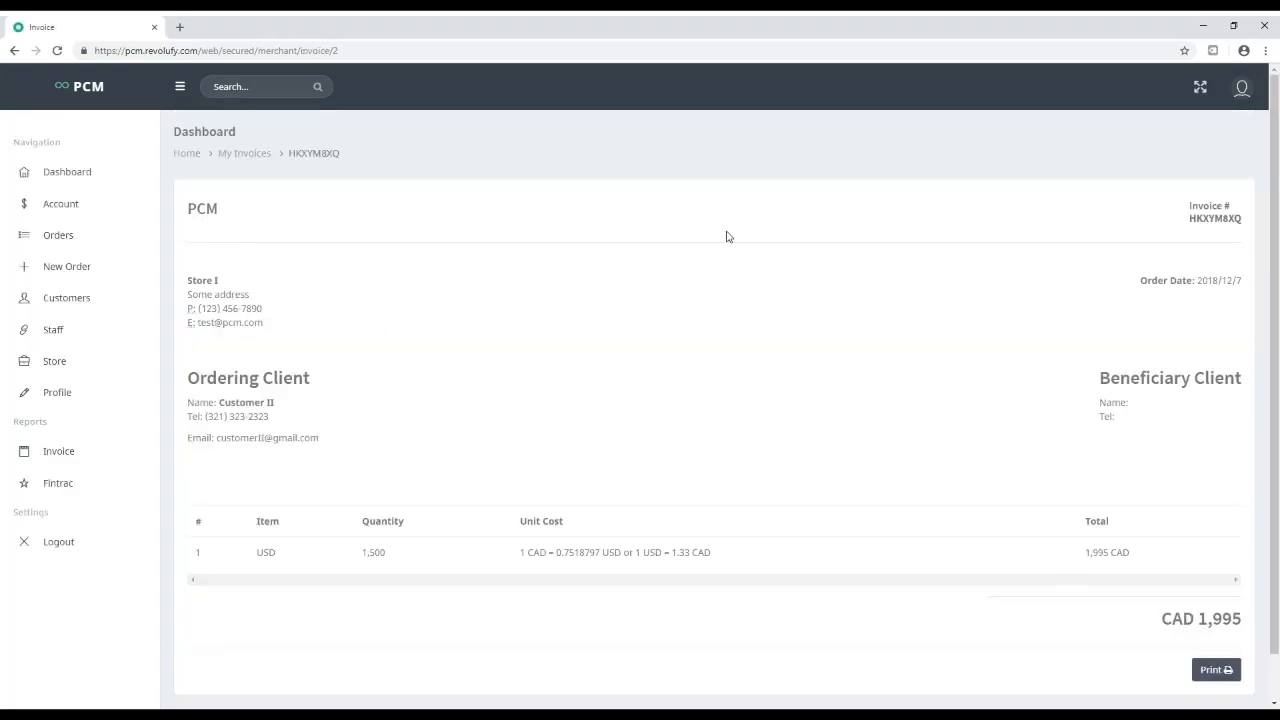
Check invoice HKXYM8XQ's number, date, store details and 1.33 CAD rate, then preview printing and cancel
double_click(1209, 222)
triple_click(1239, 287)
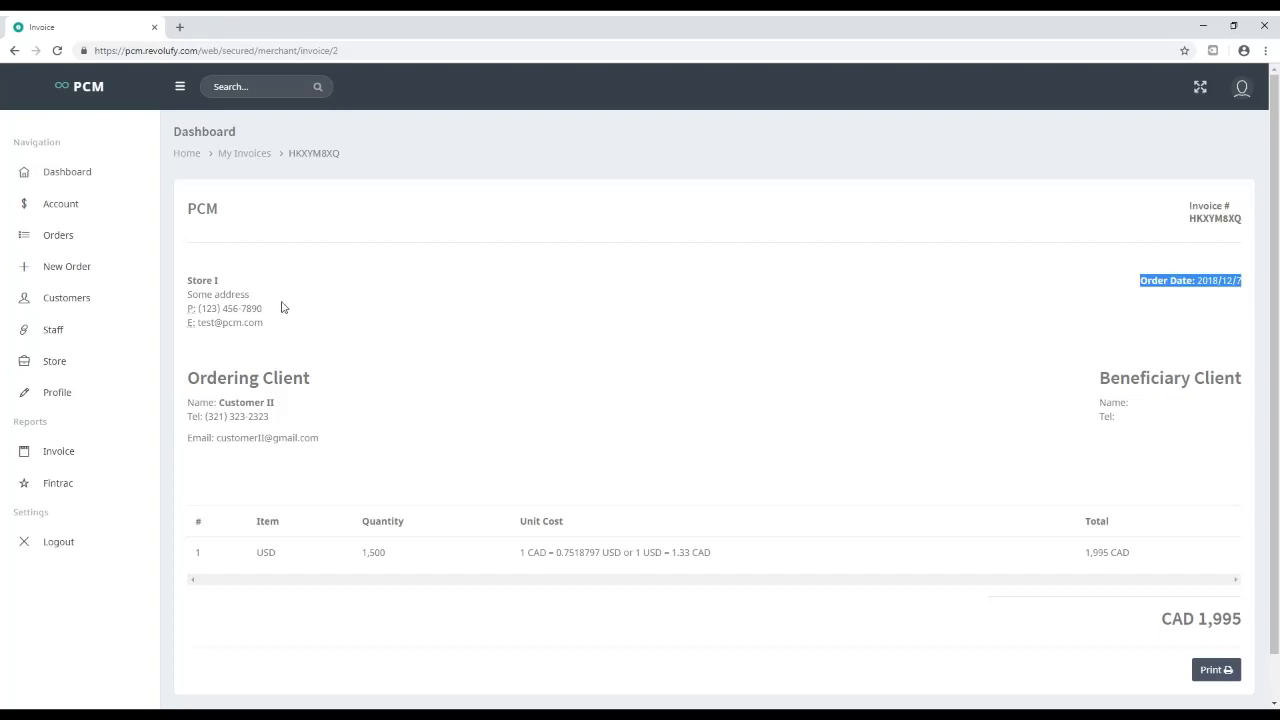
left_click(212, 290)
left_click_drag(183, 283, 272, 363)
left_click(282, 338)
scroll(265, 364, "down", 1)
left_click(278, 367)
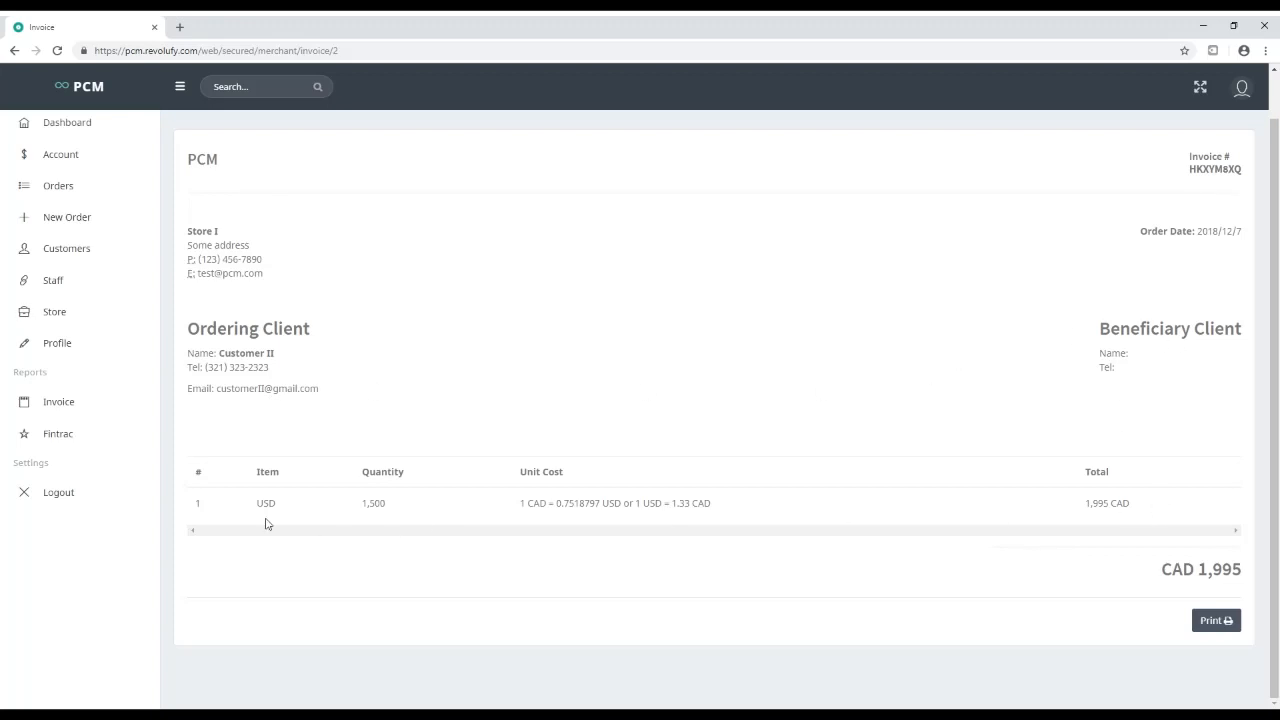
left_click_drag(668, 503, 1043, 502)
left_click(1226, 626)
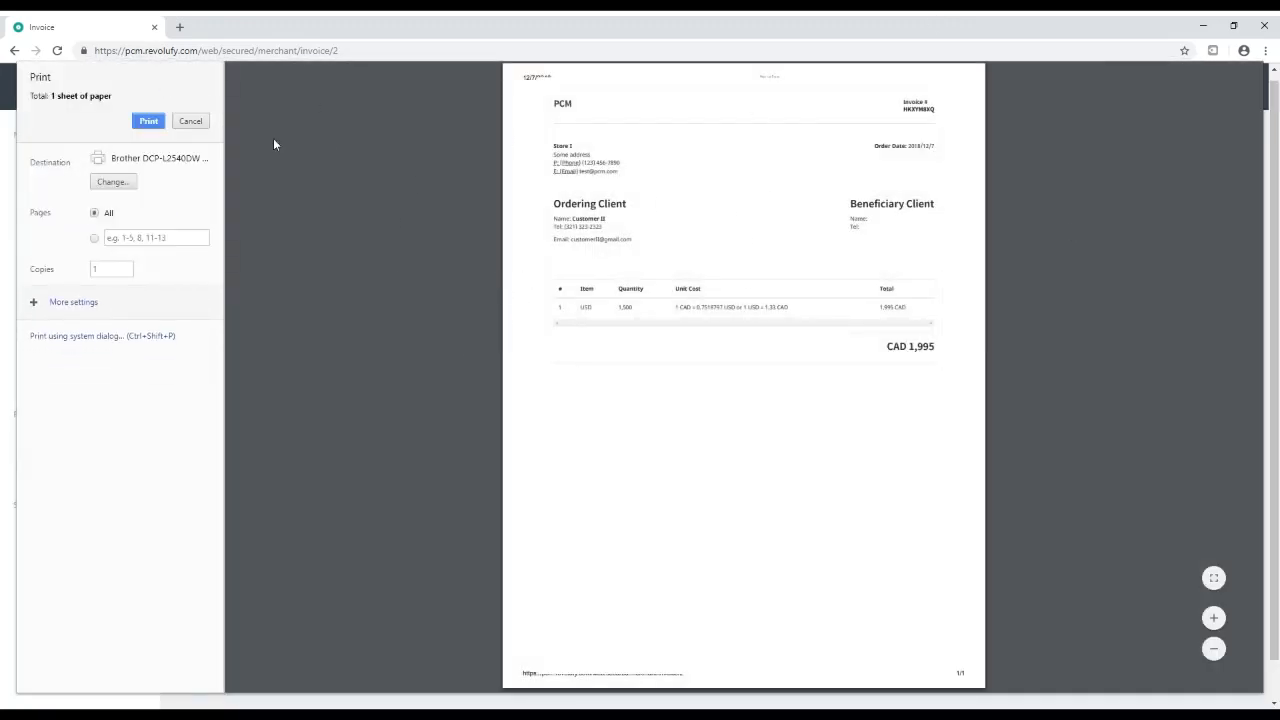
left_click(190, 121)
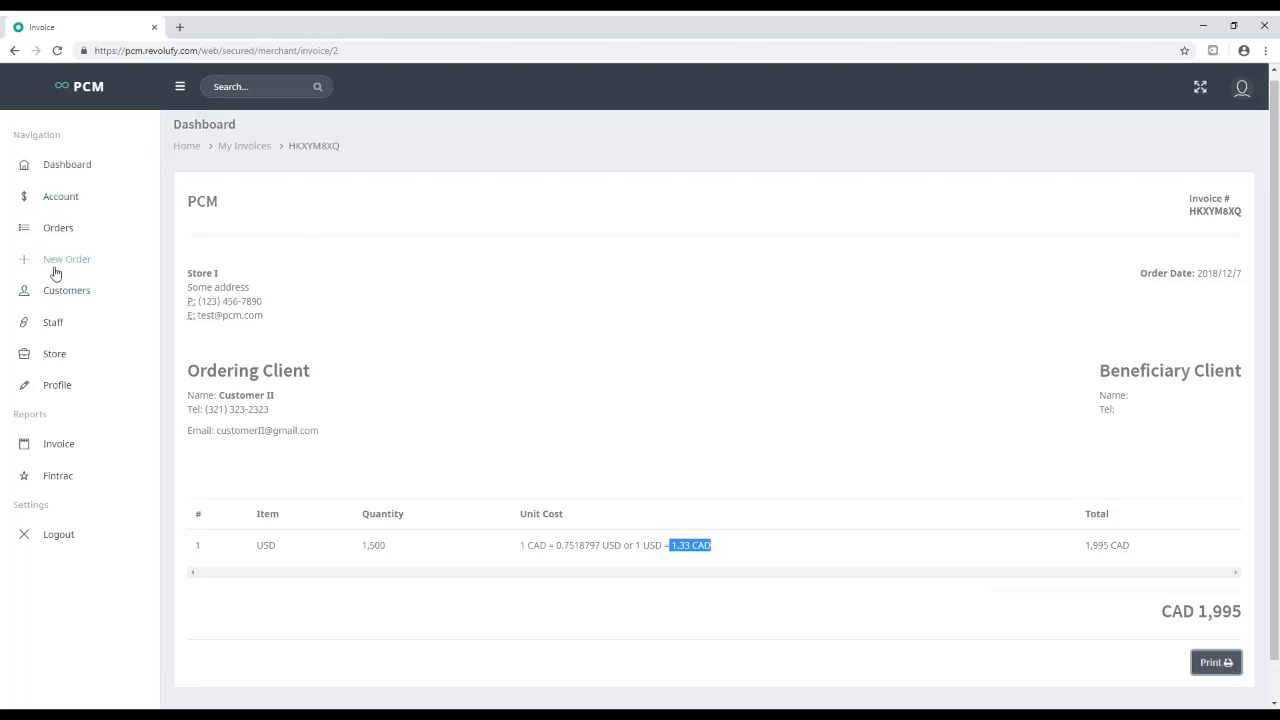
Limit the dashboard profits to Today and check the USD profit row
left_click(58, 163)
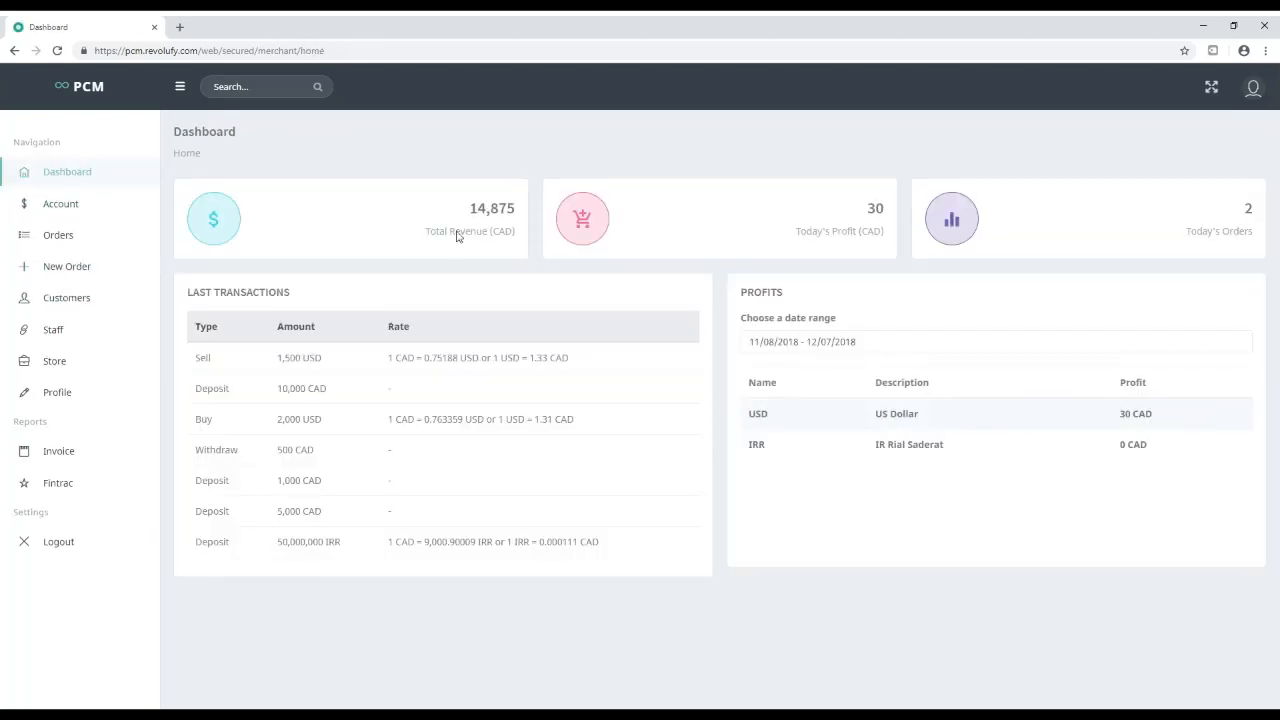
left_click(775, 343)
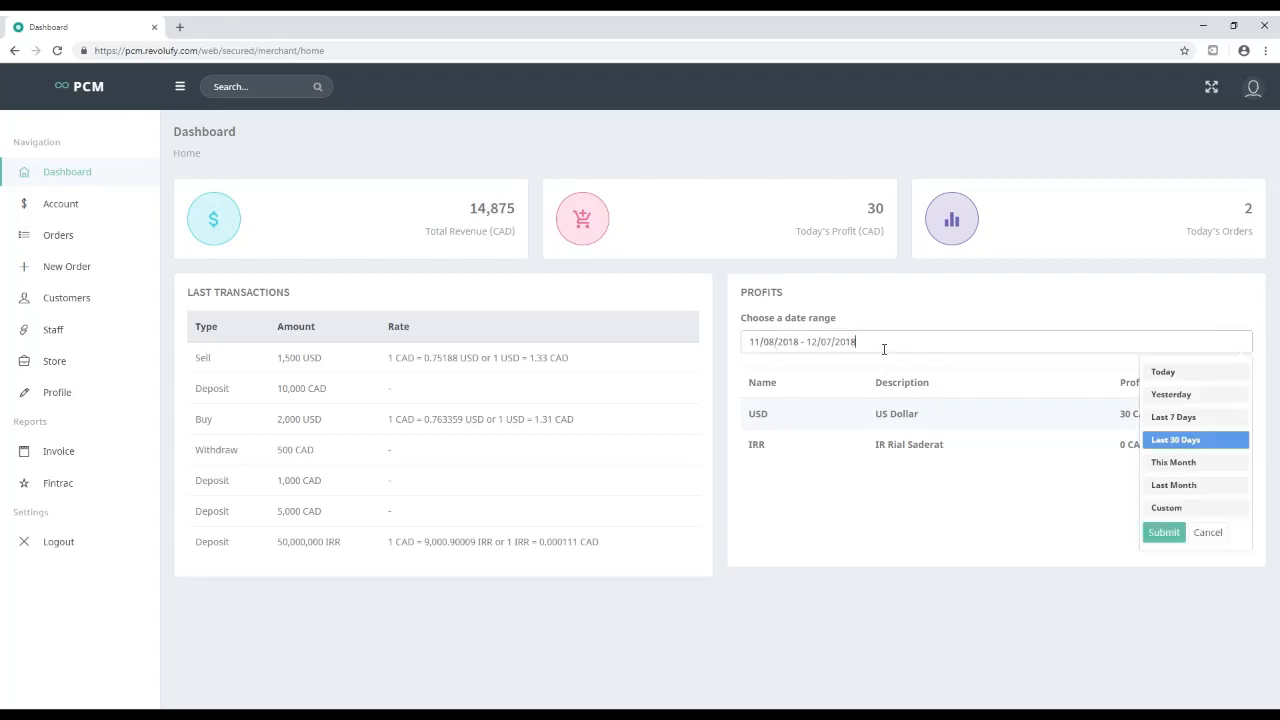
left_click(1183, 374)
left_click_drag(1132, 421, 746, 423)
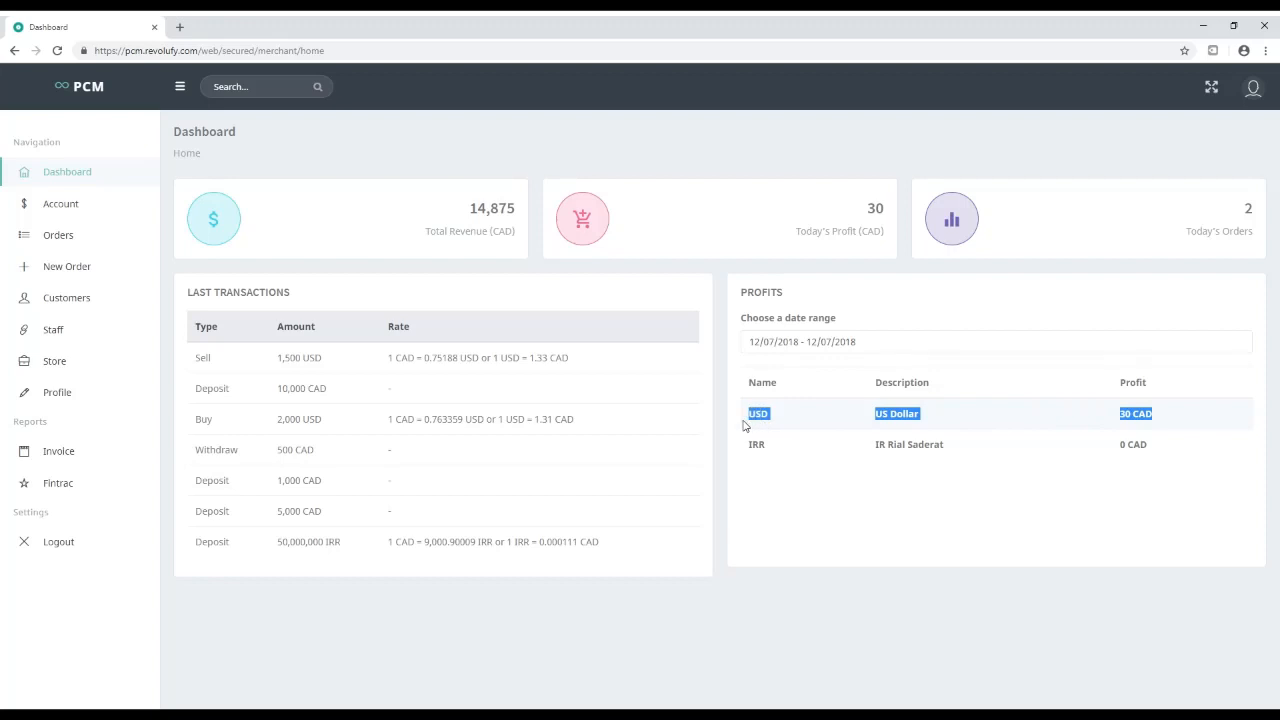
left_click(565, 410)
Inspect the recent transactions, including the Deposit and Withdraw entries
left_click_drag(175, 363, 606, 546)
left_click(606, 546)
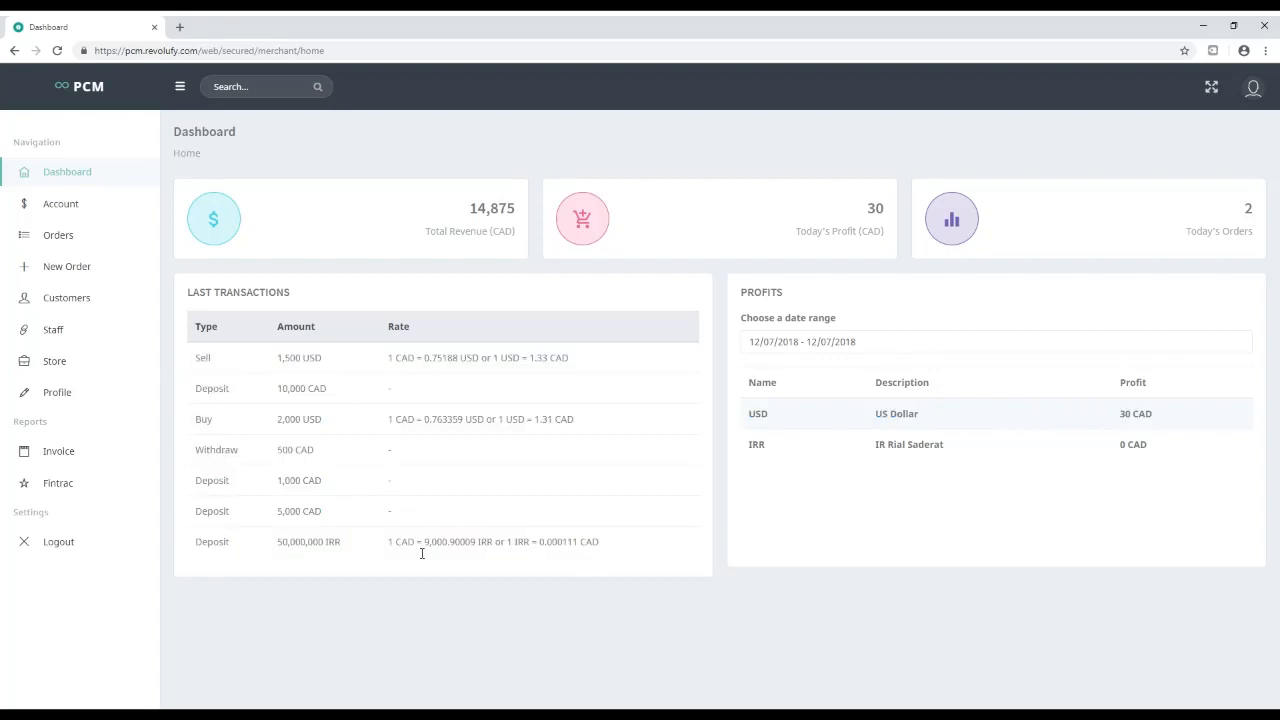
double_click(211, 548)
left_click(363, 545)
left_click_drag(212, 456, 424, 507)
Download invoice HKXYM8XQ and the second invoice together as invoice.xls and open it
left_click(214, 415)
left_click(66, 458)
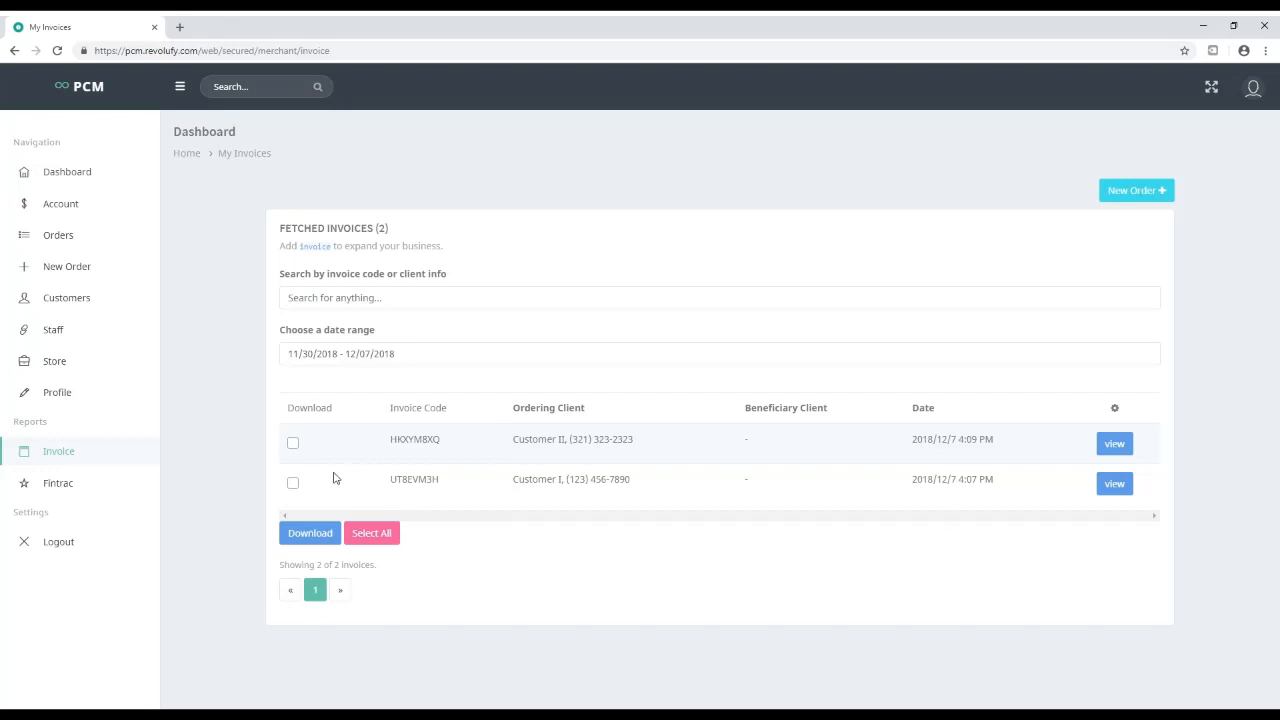
left_click(292, 445)
left_click(293, 484)
left_click(309, 533)
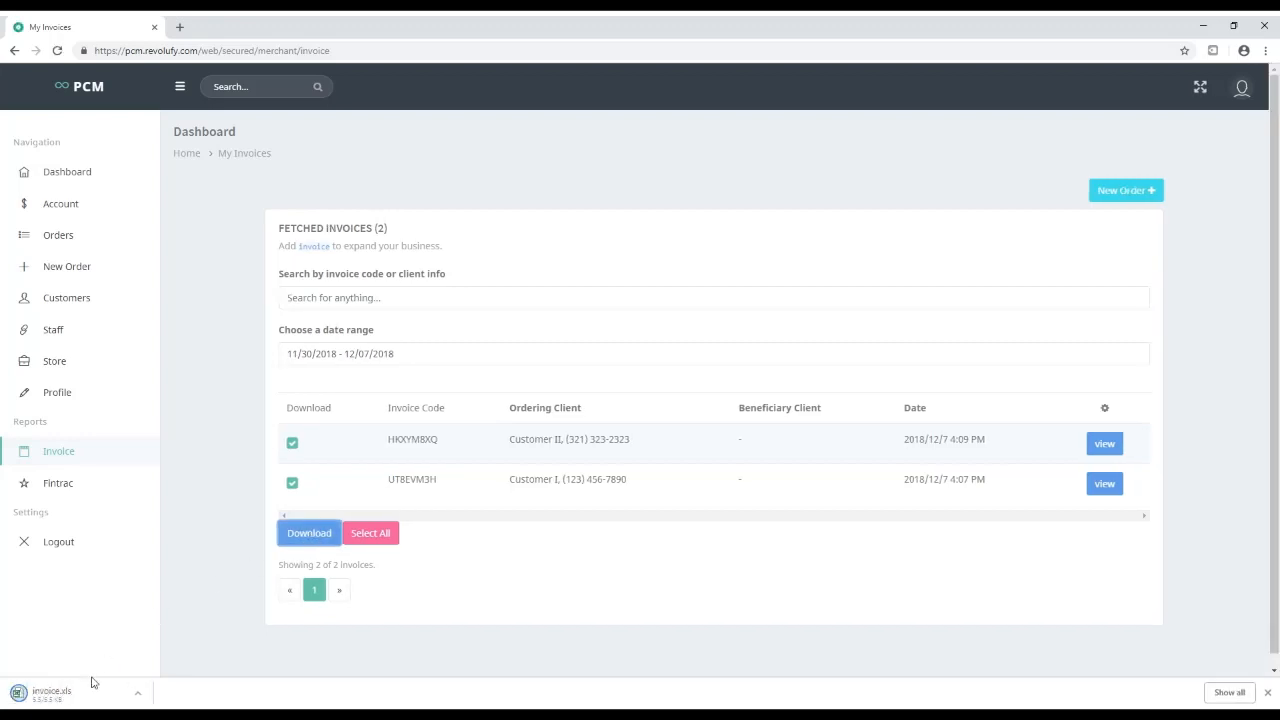
left_click(45, 700)
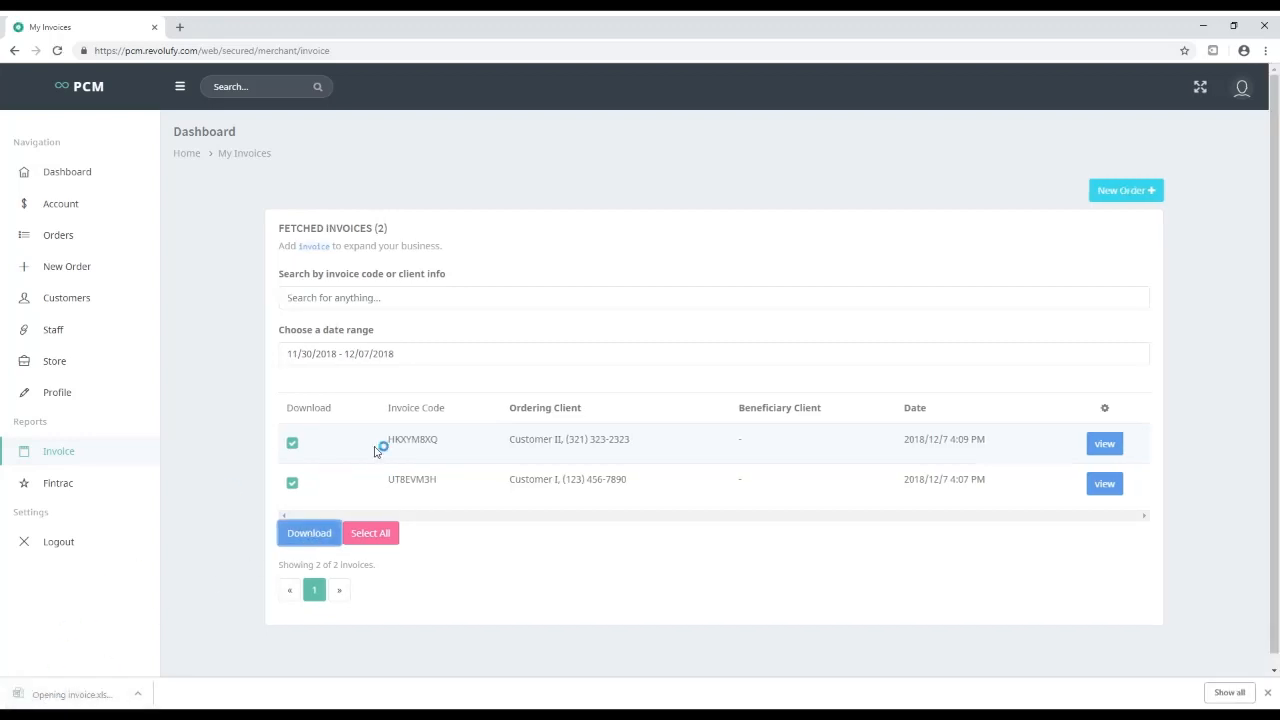
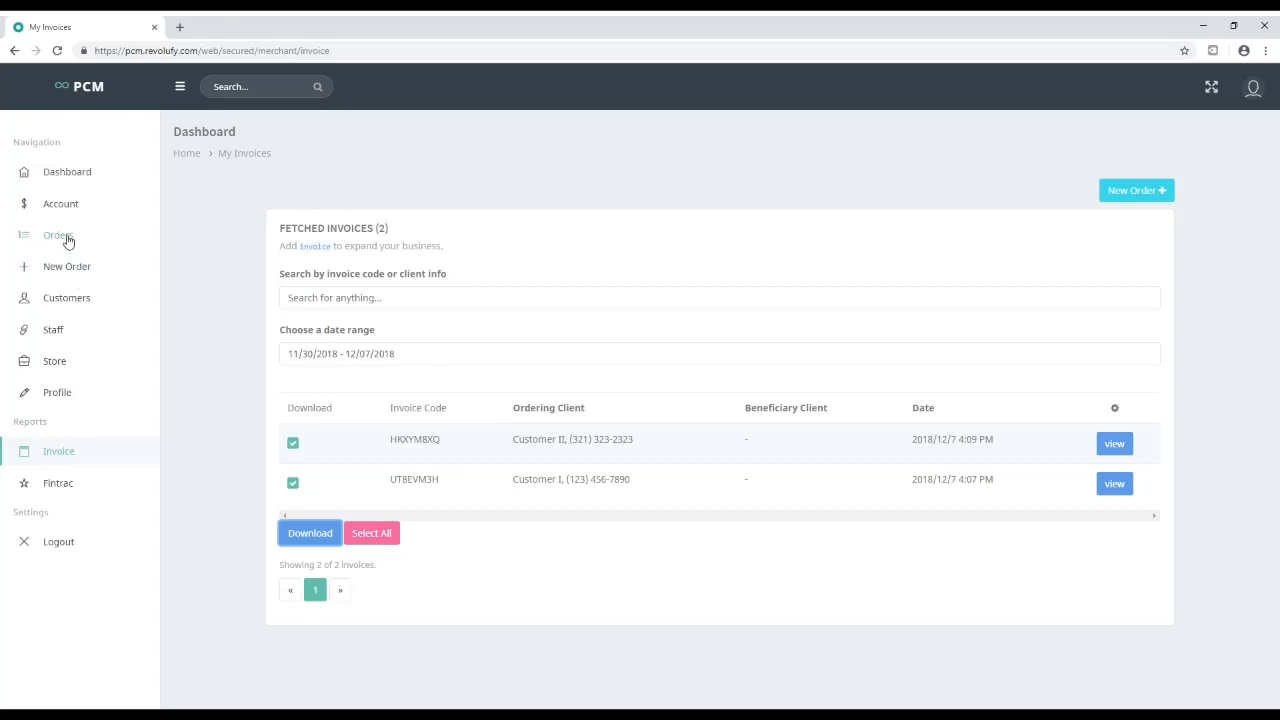
Start a new order and begin adding customer 'Customer III' with an e-mail address
left_click(72, 269)
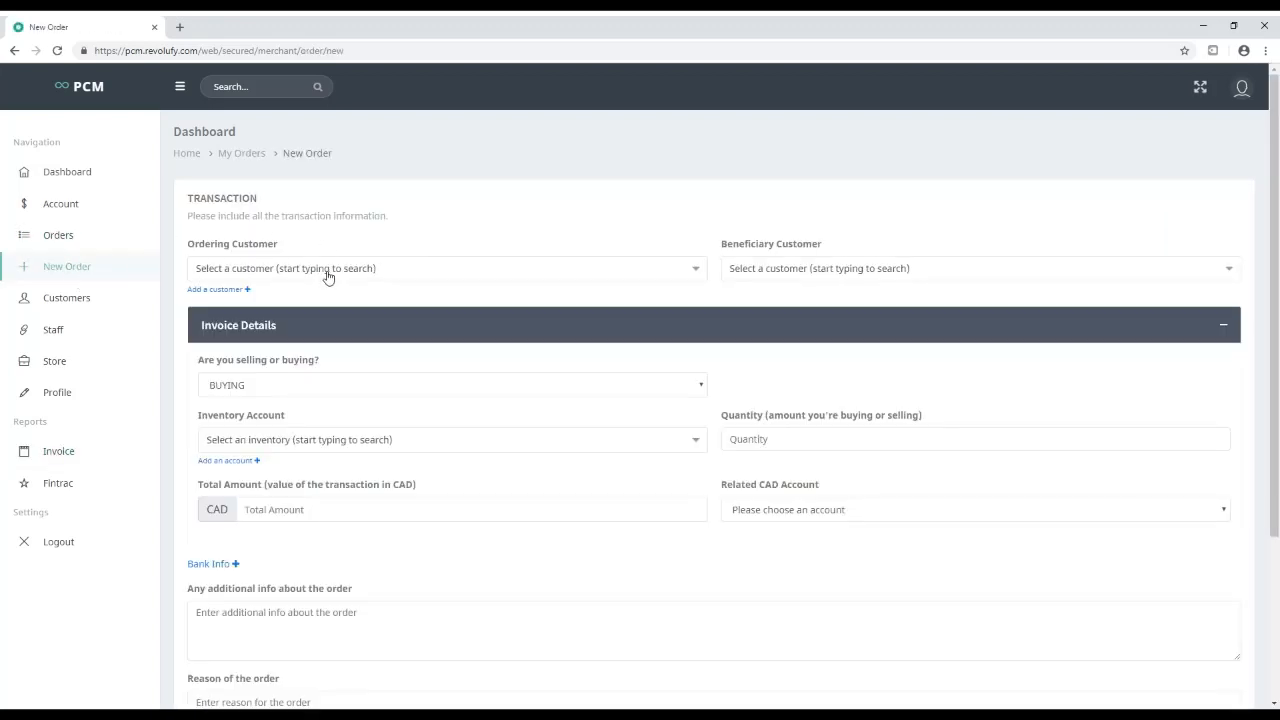
left_click(226, 289)
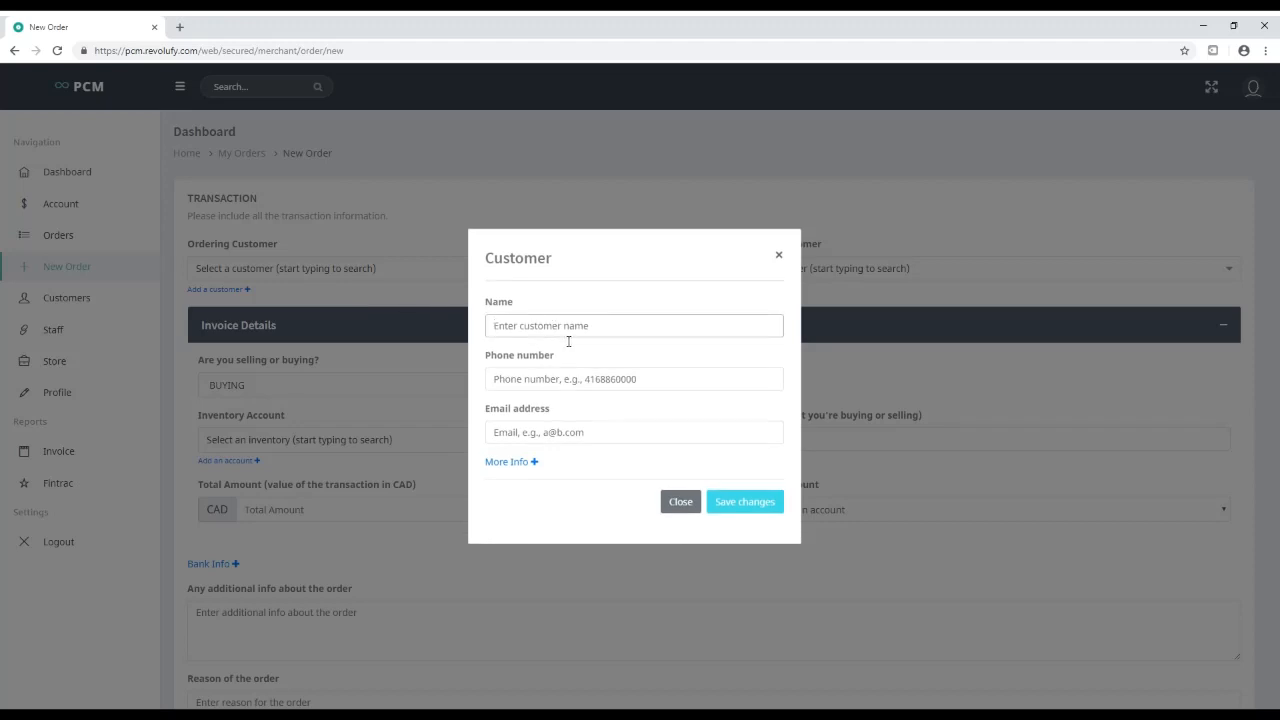
type("Customer II")
key("Tab")
left_click(566, 338)
type("I")
key("Tab")
key("Tab")
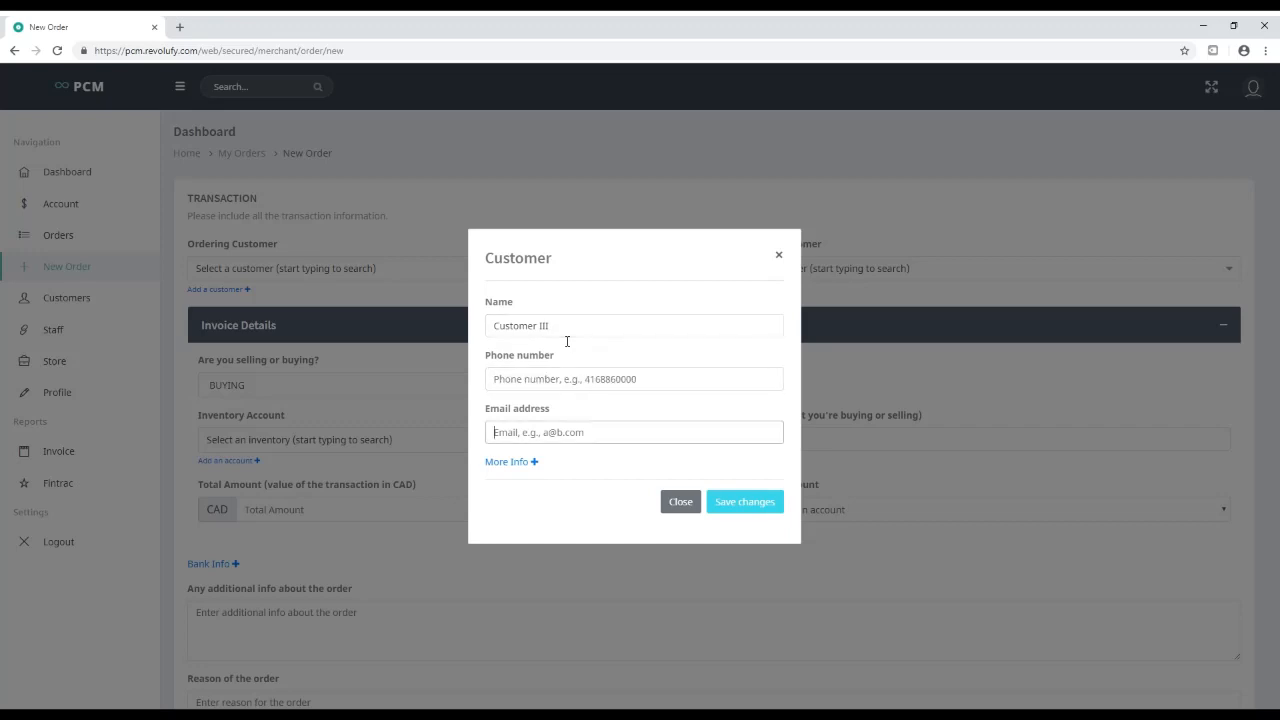
Add the customer's phone number, save them, and set them as the Ordering Customer
left_click(527, 384)
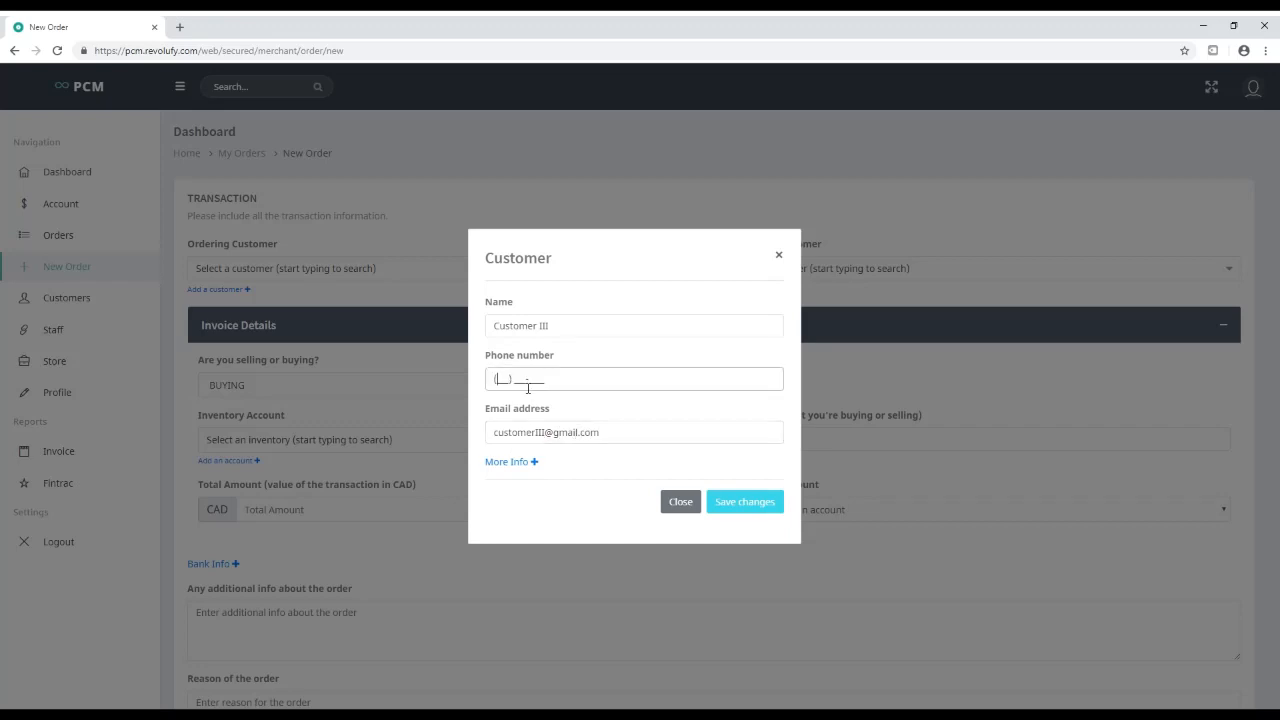
left_click(749, 503)
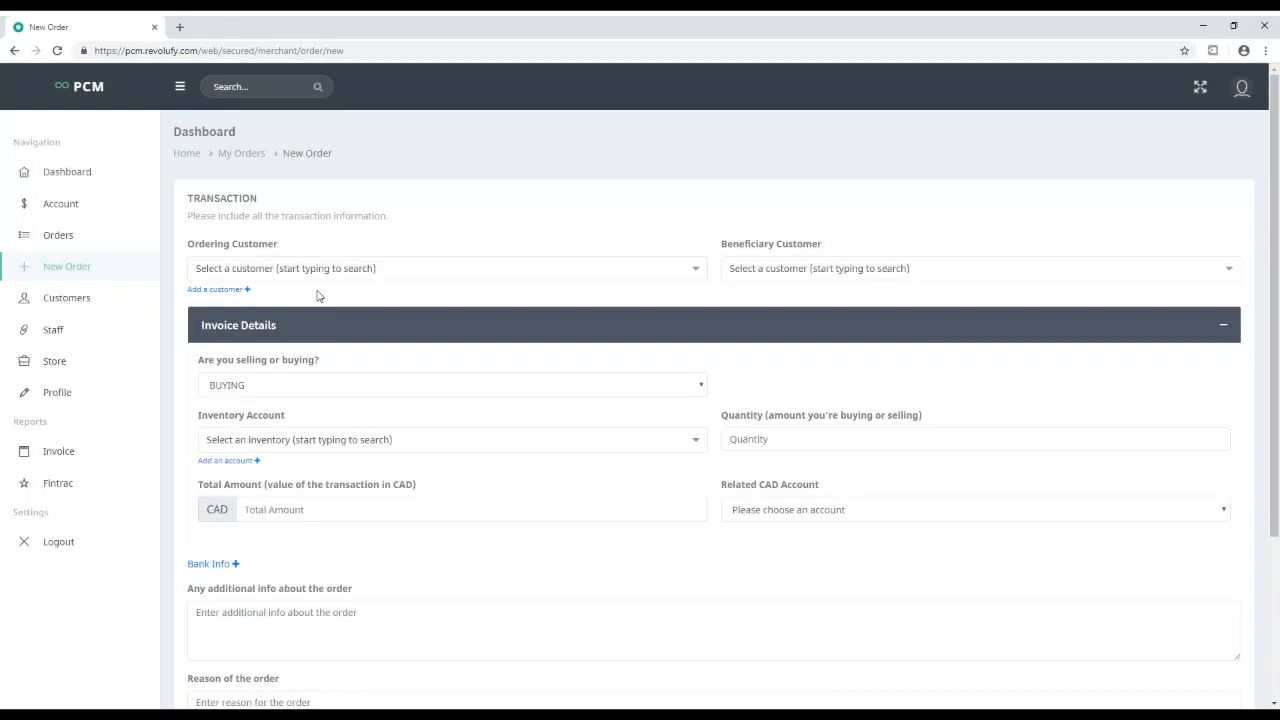
left_click(312, 272)
left_click(280, 367)
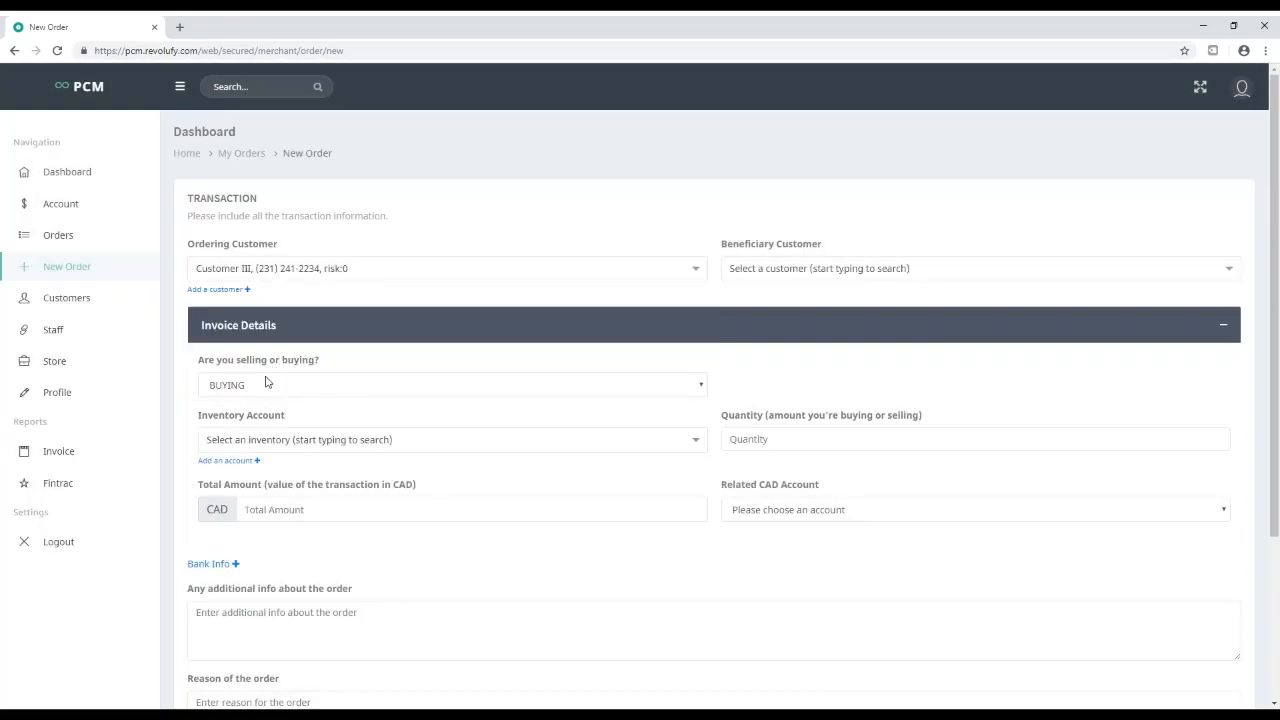
Buy 7,633 USD from the US DOLLAR inventory for 10,000 CAD paid from Cash CAD
left_click(268, 384)
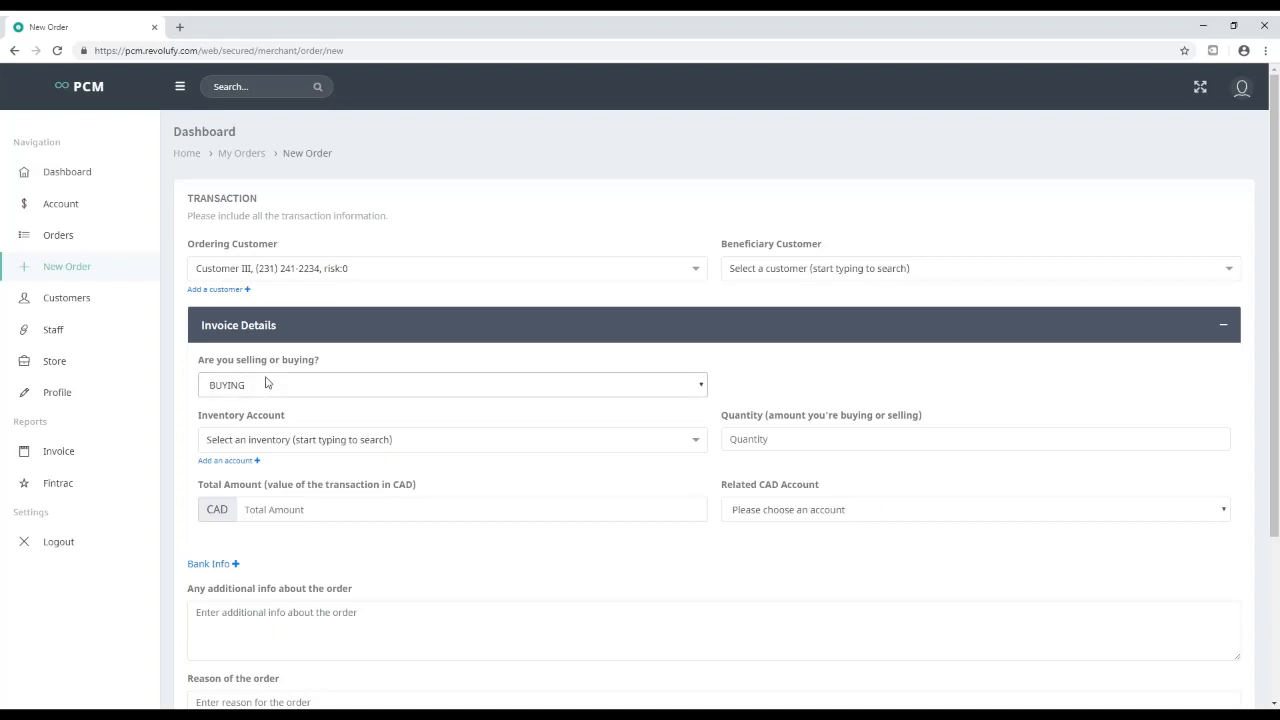
left_click(236, 442)
left_click(250, 490)
left_click(788, 441)
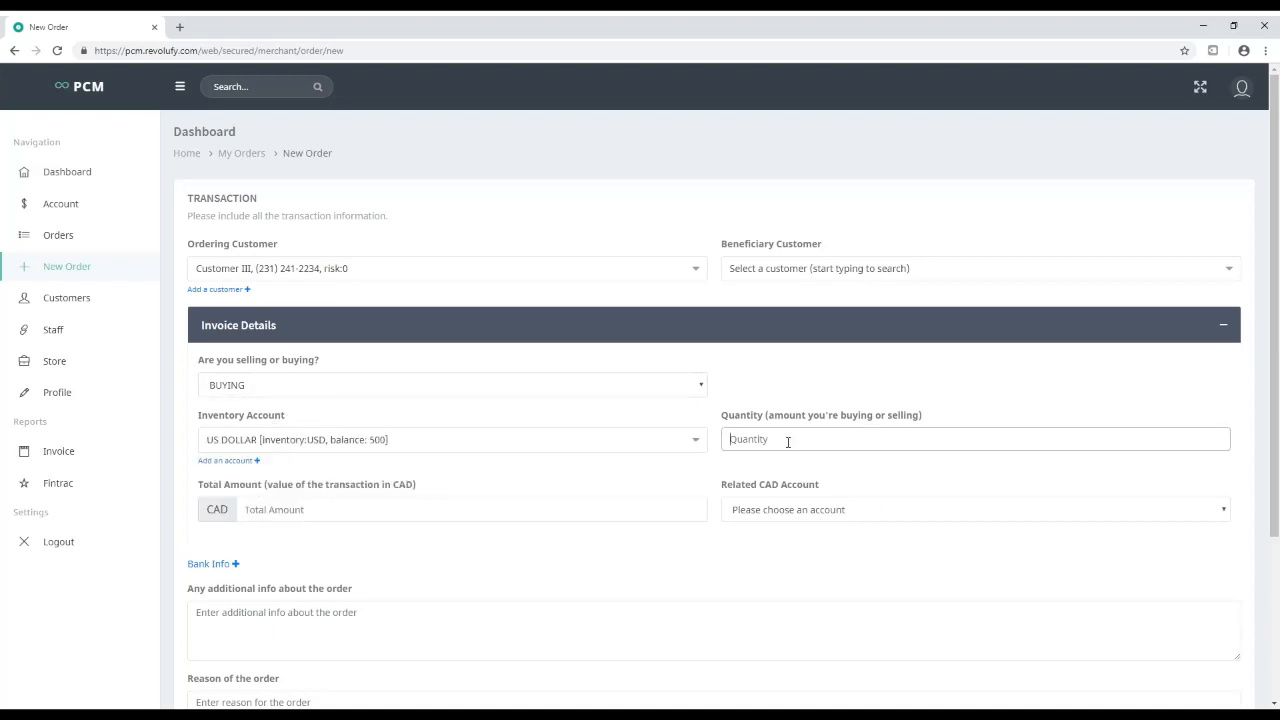
type("7,633")
left_click(316, 515)
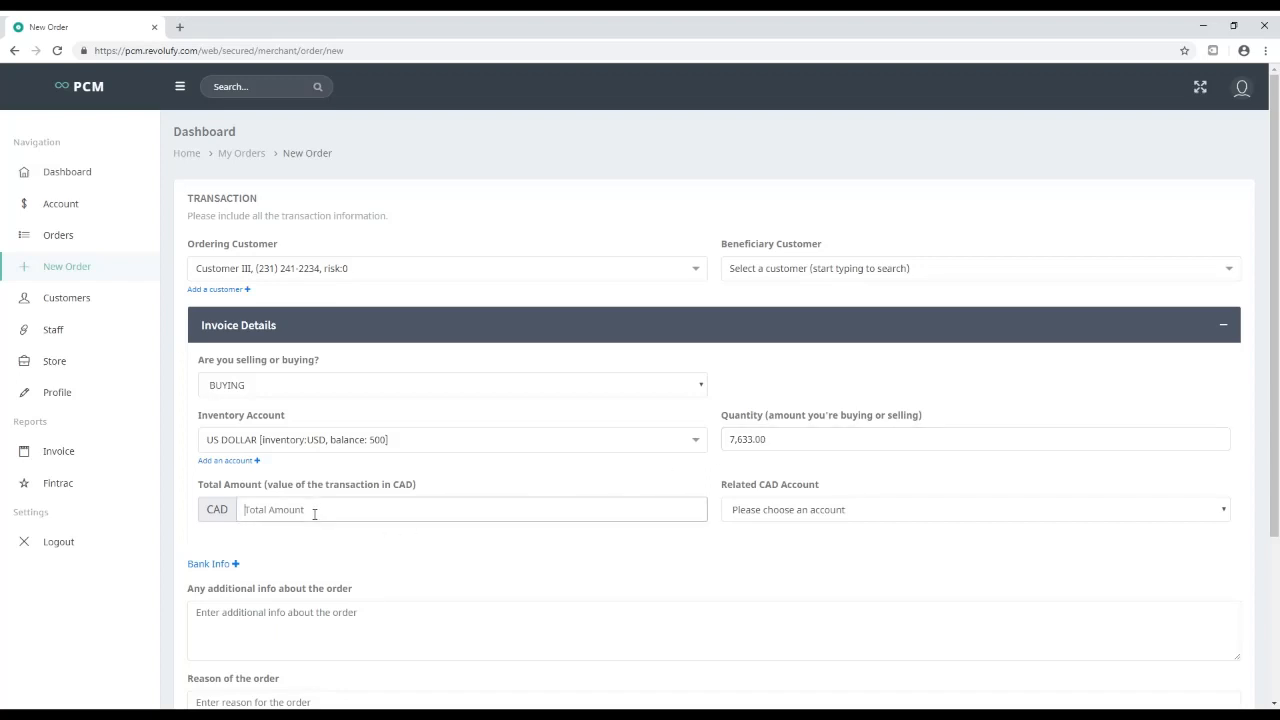
type("10,000")
left_click(766, 510)
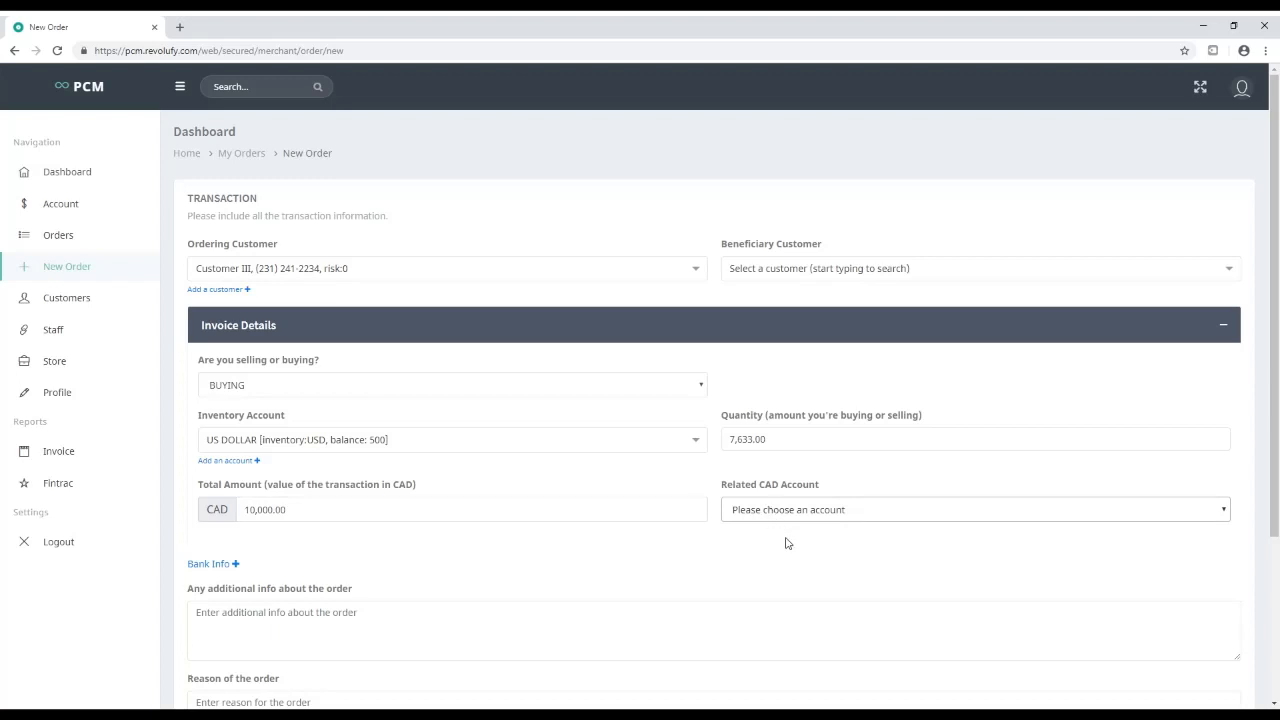
left_click(786, 543)
Mark the order Fintrac-reportable with reason 'exchange student', due 2018-12-12, and submit it
scroll(314, 531, "down", 3)
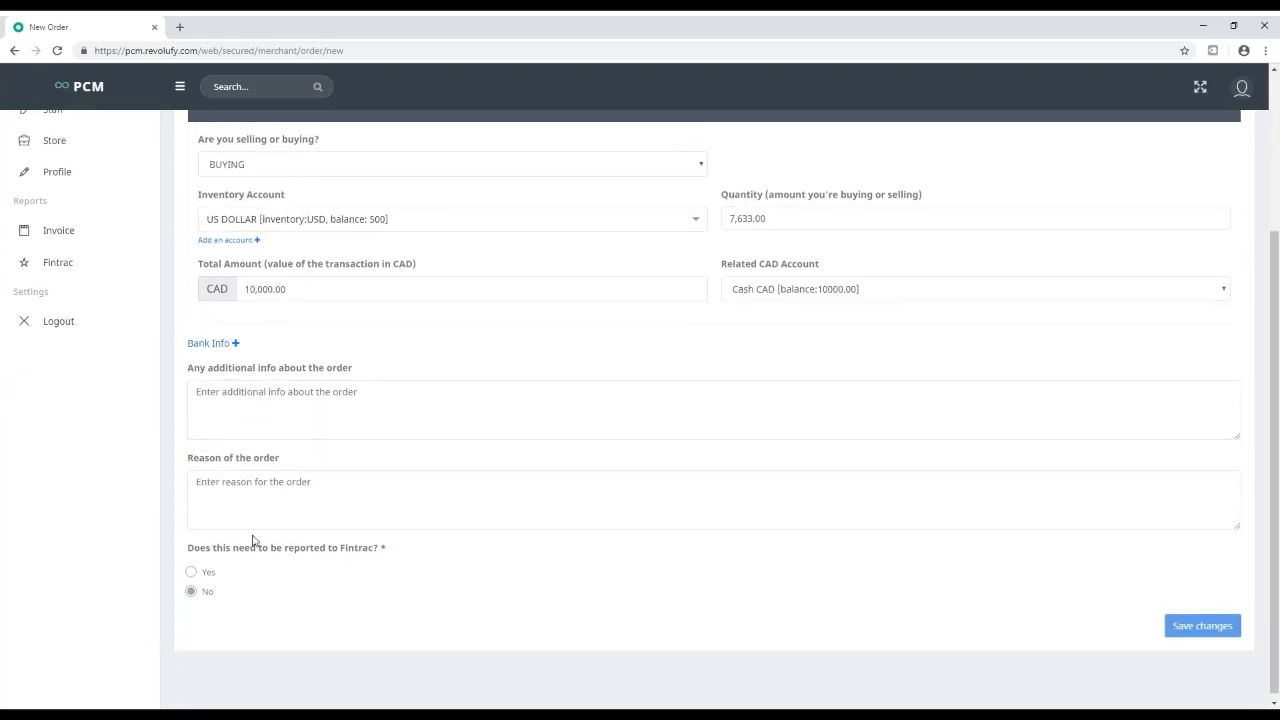
left_click(192, 566)
scroll(225, 575, "down", 1)
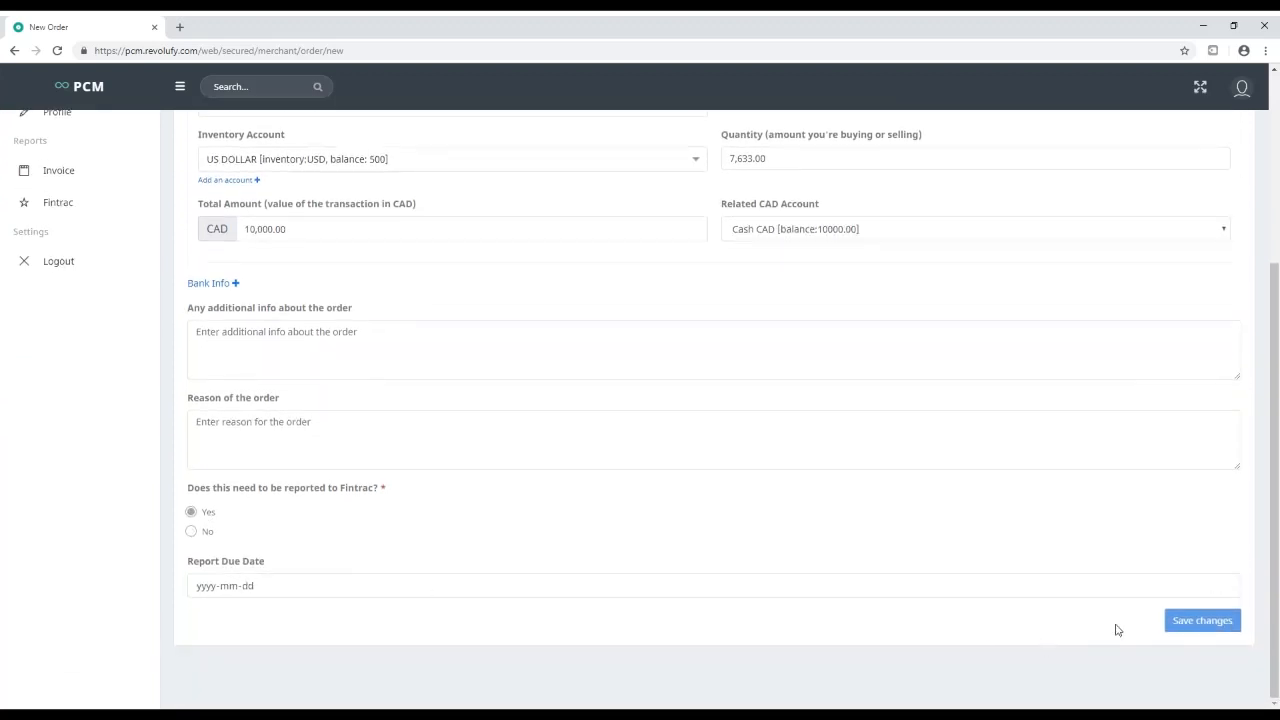
left_click(214, 451)
left_click(268, 363)
left_click(259, 452)
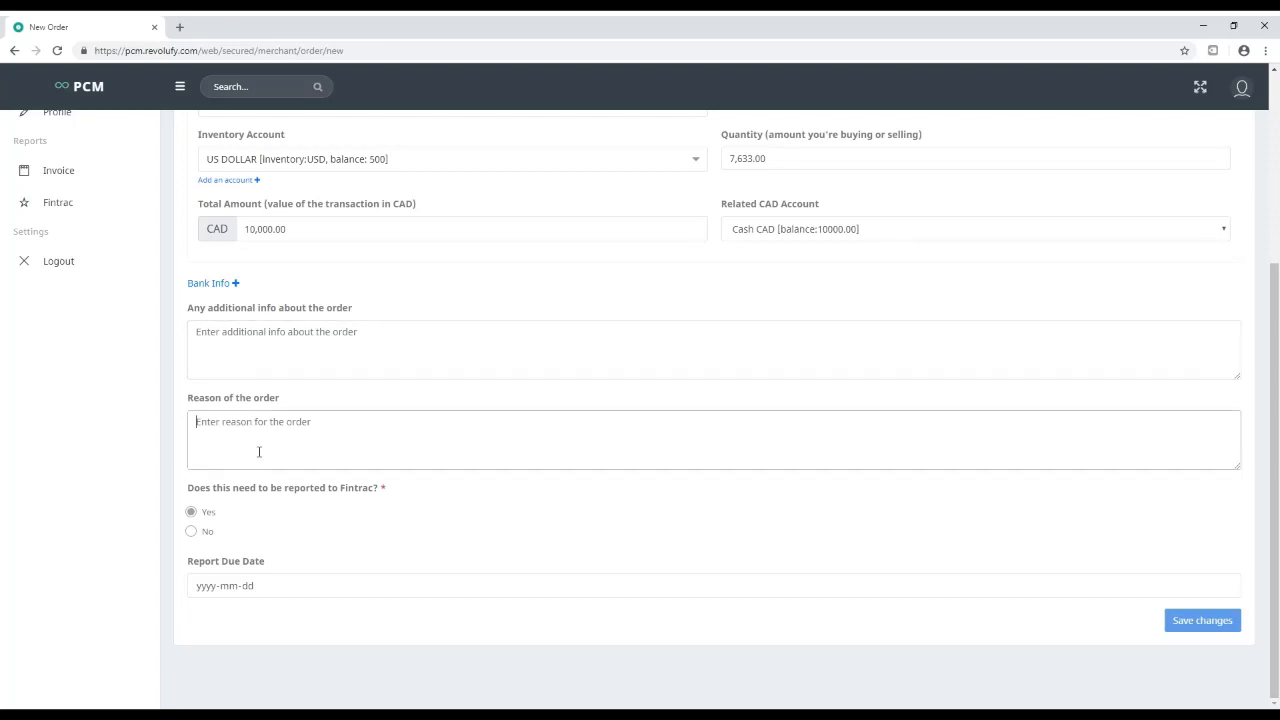
type("exchange student")
left_click(257, 596)
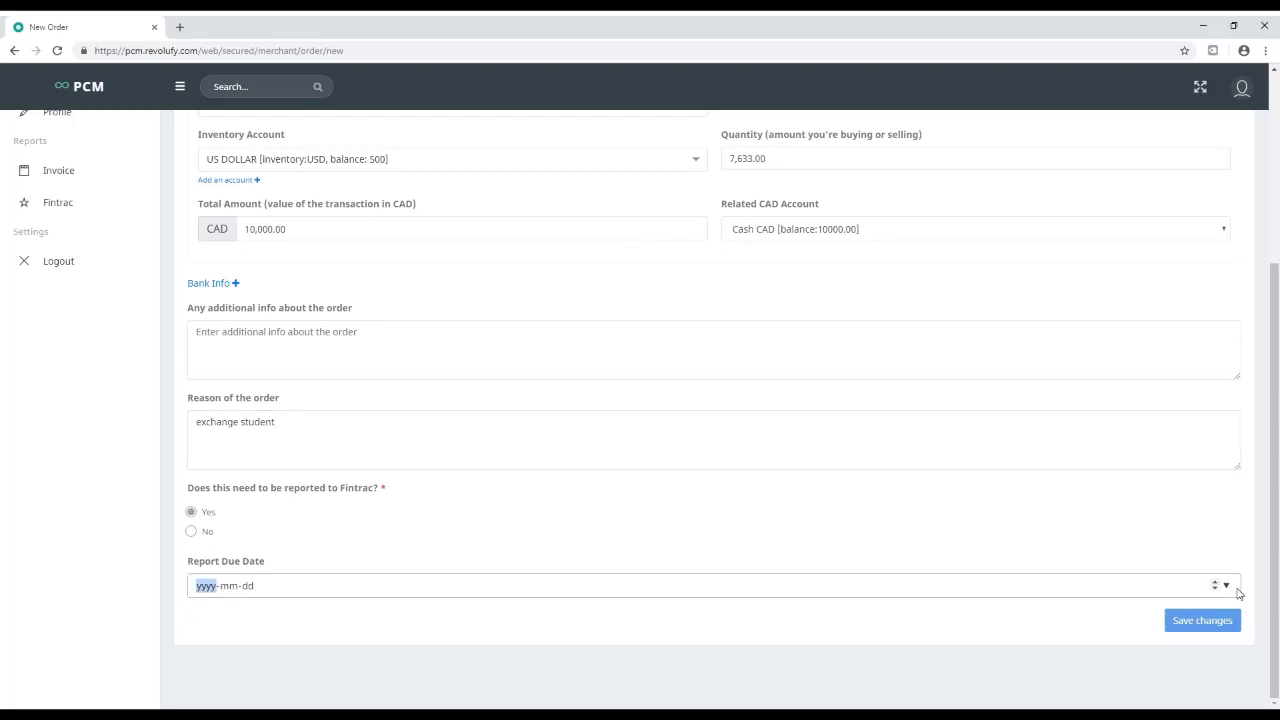
left_click(273, 522)
left_click(268, 606)
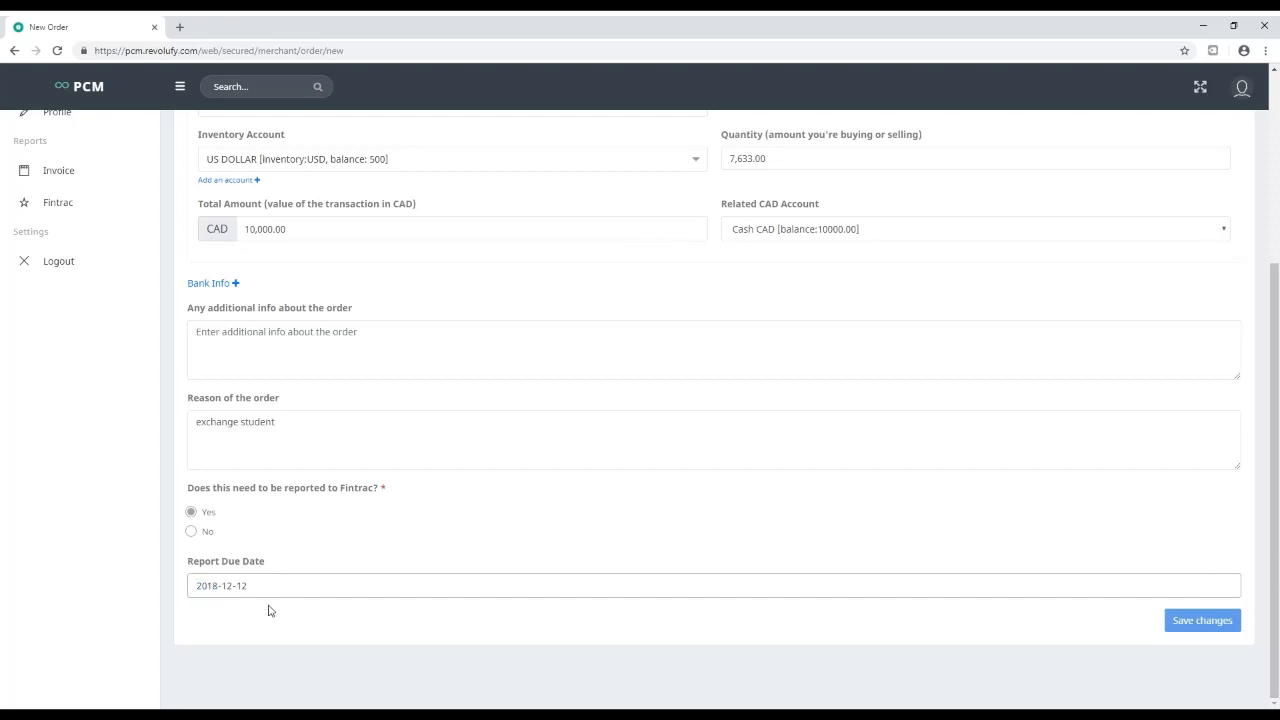
left_click(1195, 624)
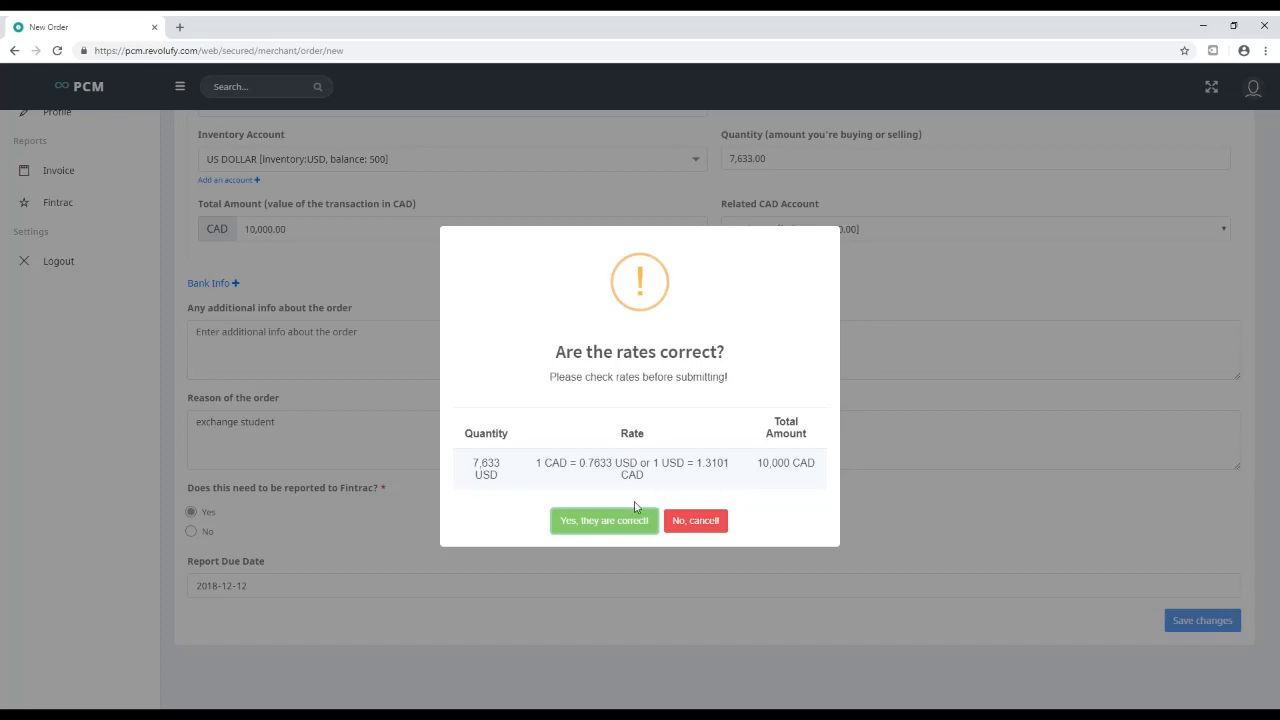
Confirm the exchange rates so order QH1D0CZN is saved
left_click(604, 520)
left_click(636, 468)
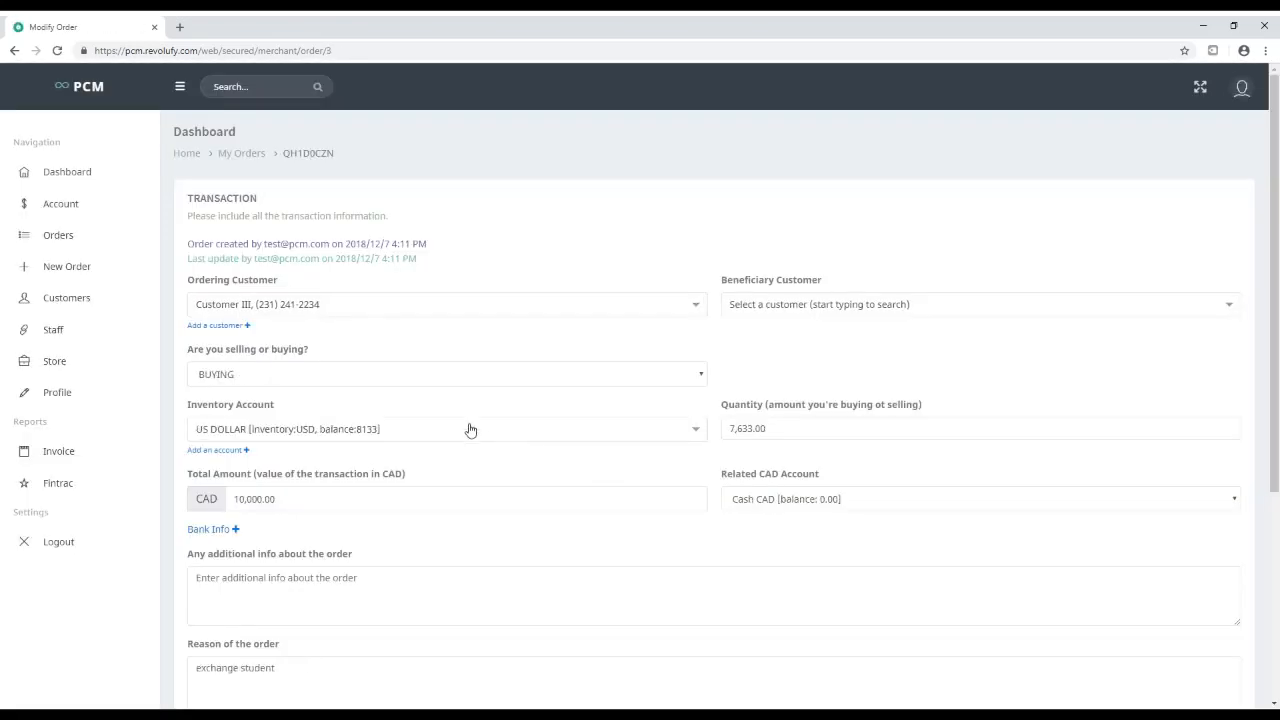
scroll(311, 329, "down", 3)
scroll(314, 381, "up", 3)
left_click(60, 485)
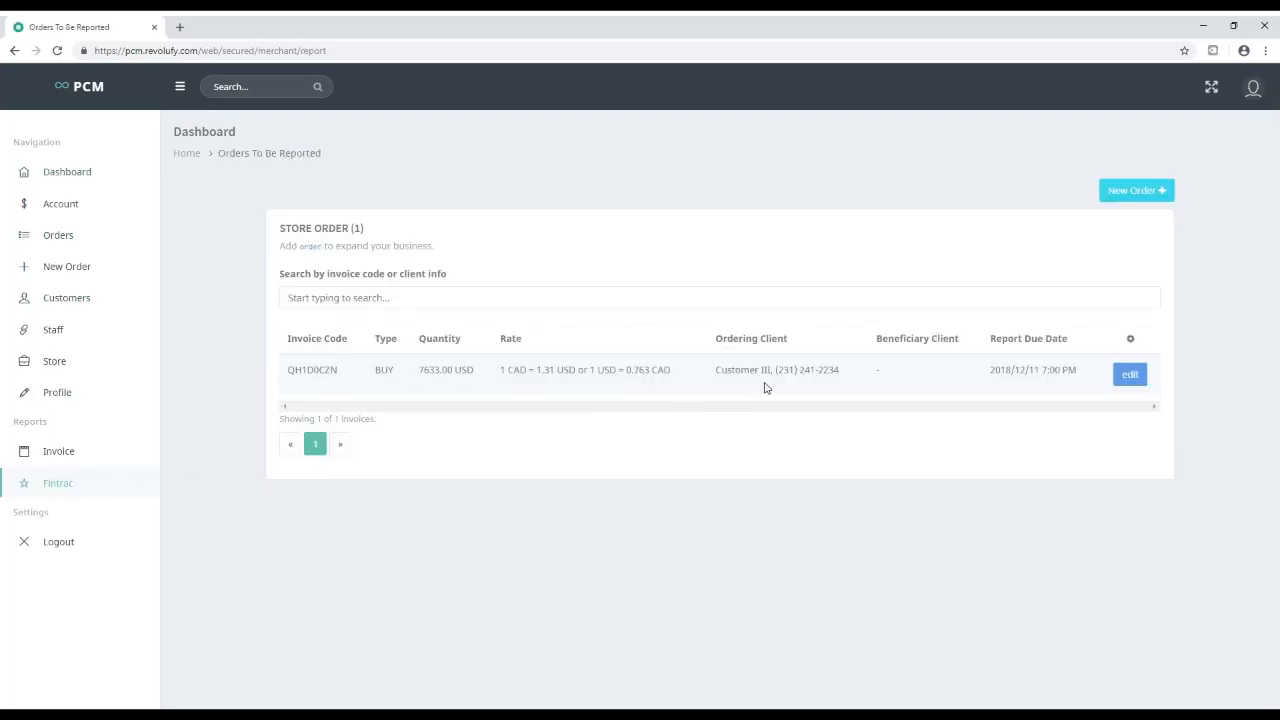
left_click(1130, 374)
scroll(636, 438, "down", 3)
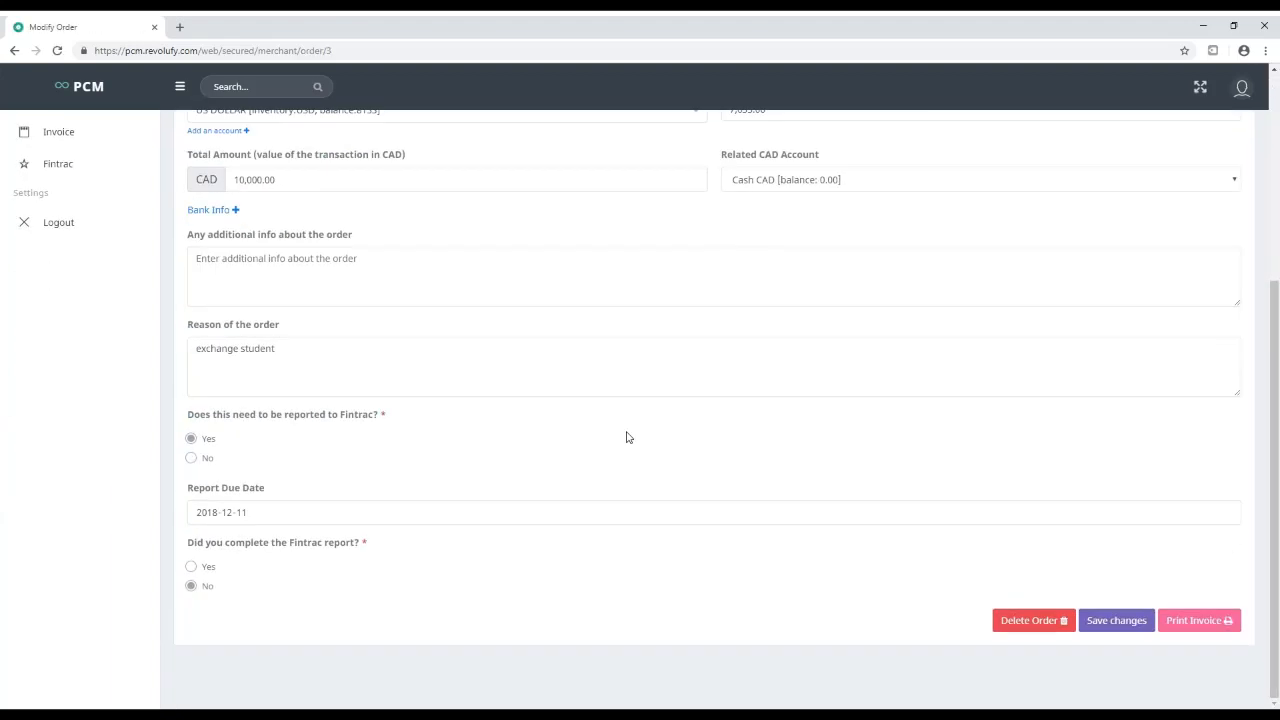
left_click(191, 567)
left_click(1121, 624)
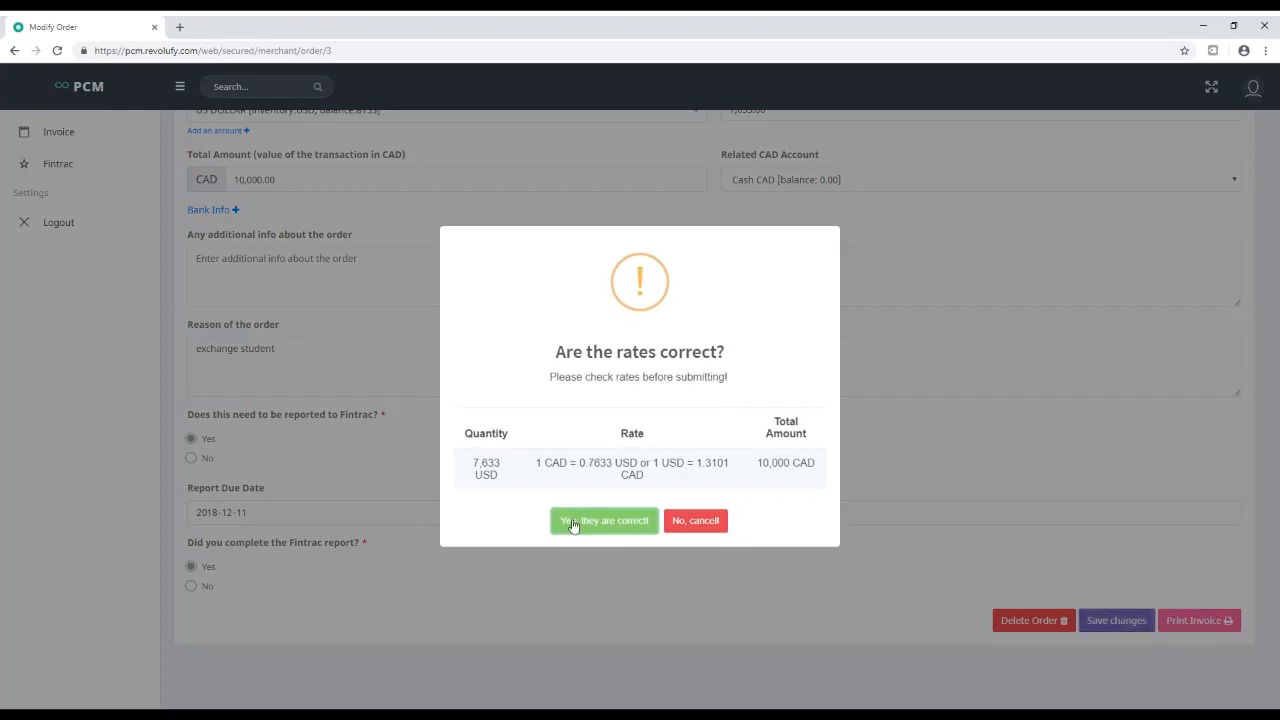
left_click(570, 518)
left_click(650, 472)
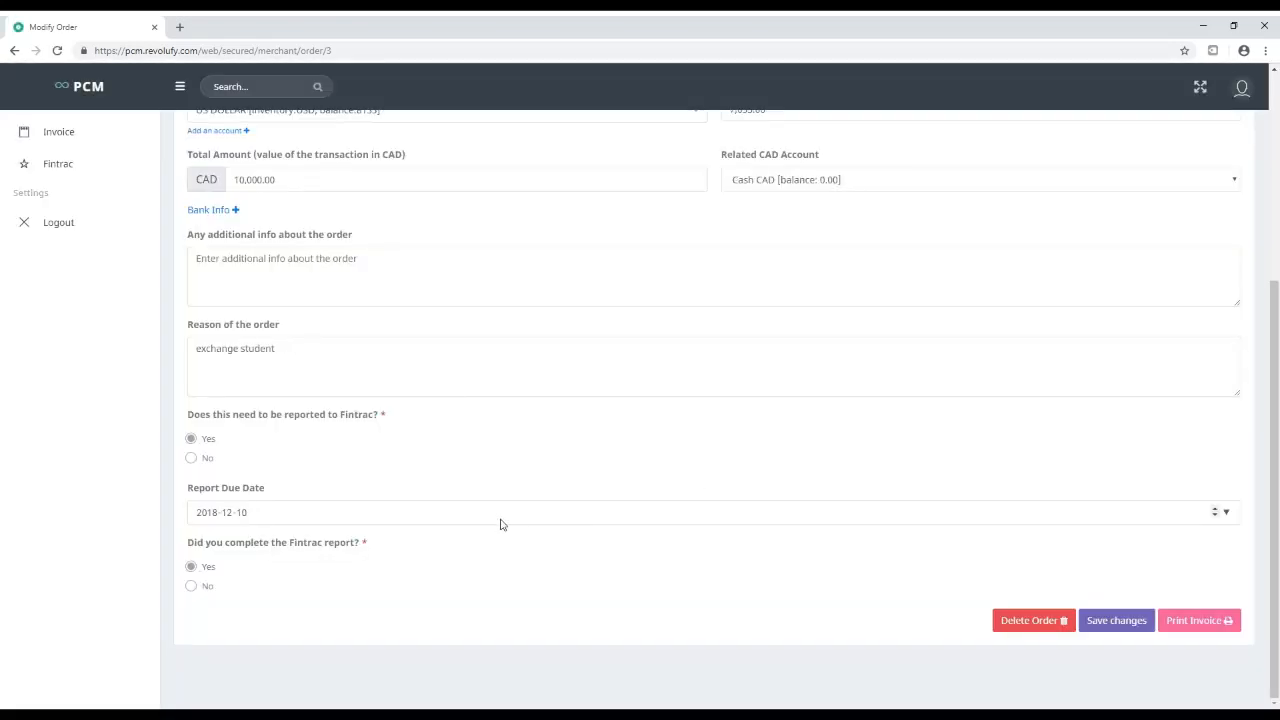
left_click(74, 485)
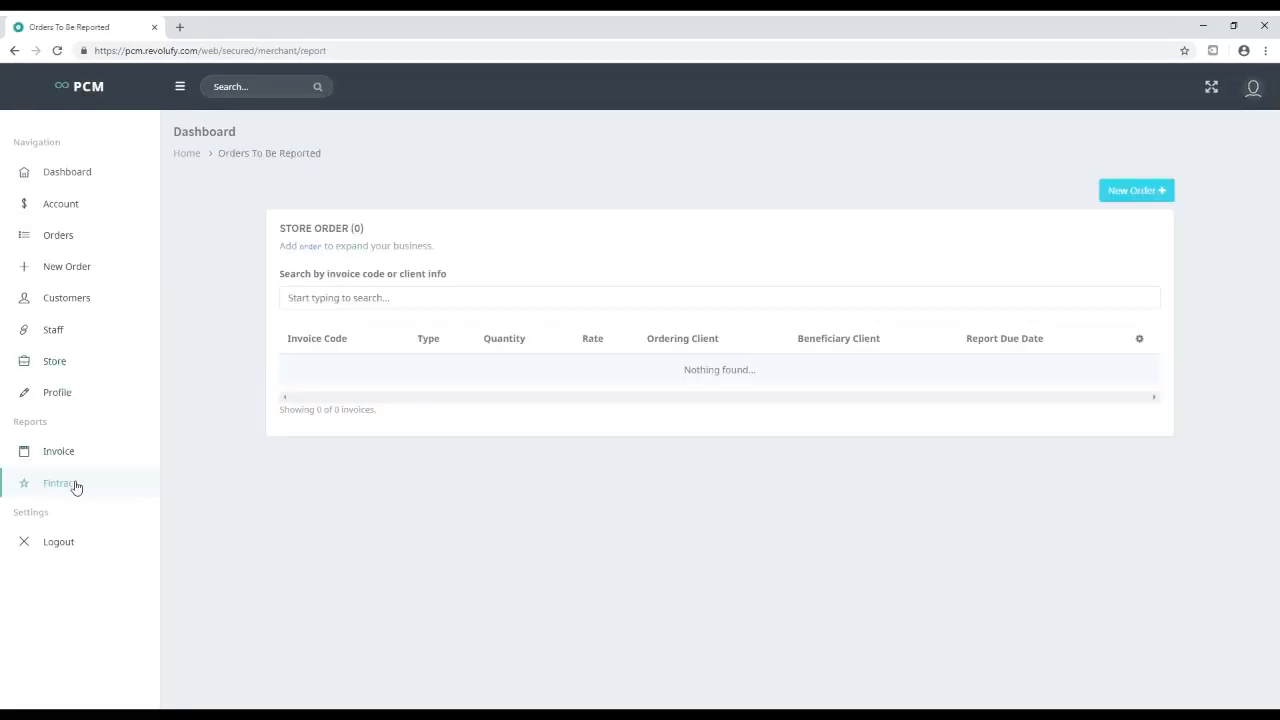
left_click(97, 449)
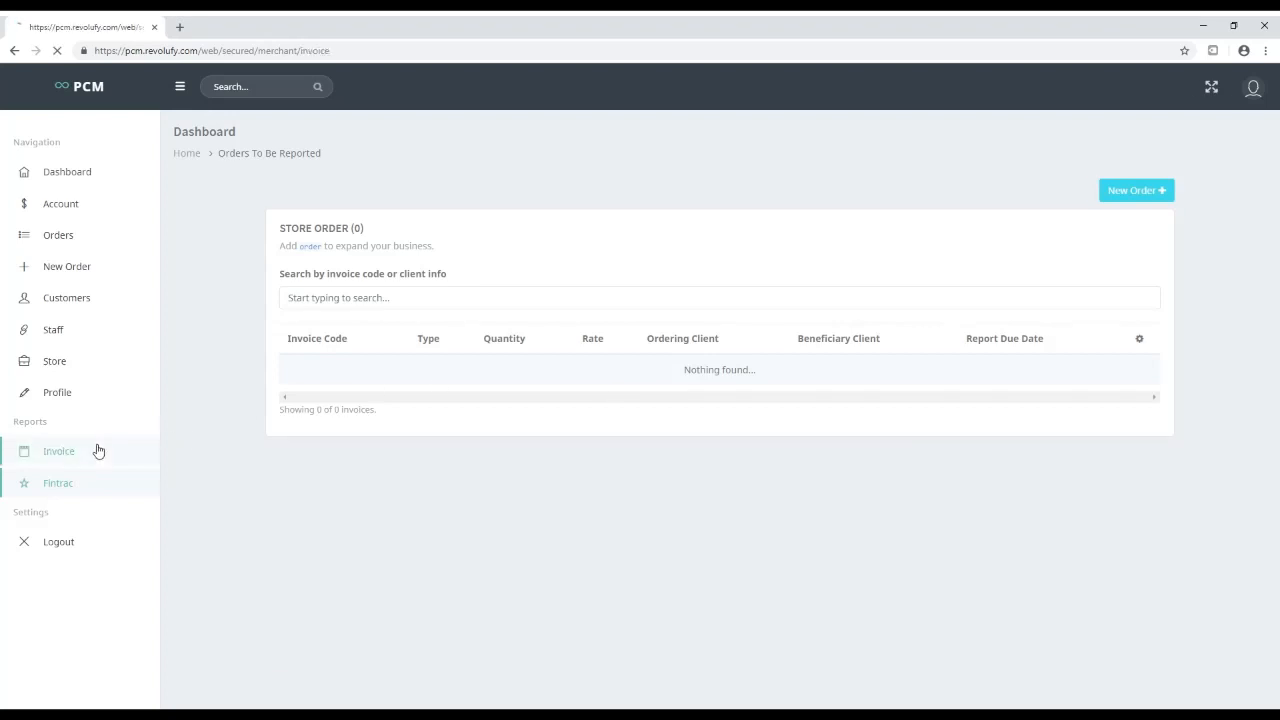
View the details of invoice QH1D0CZN
left_click(1105, 424)
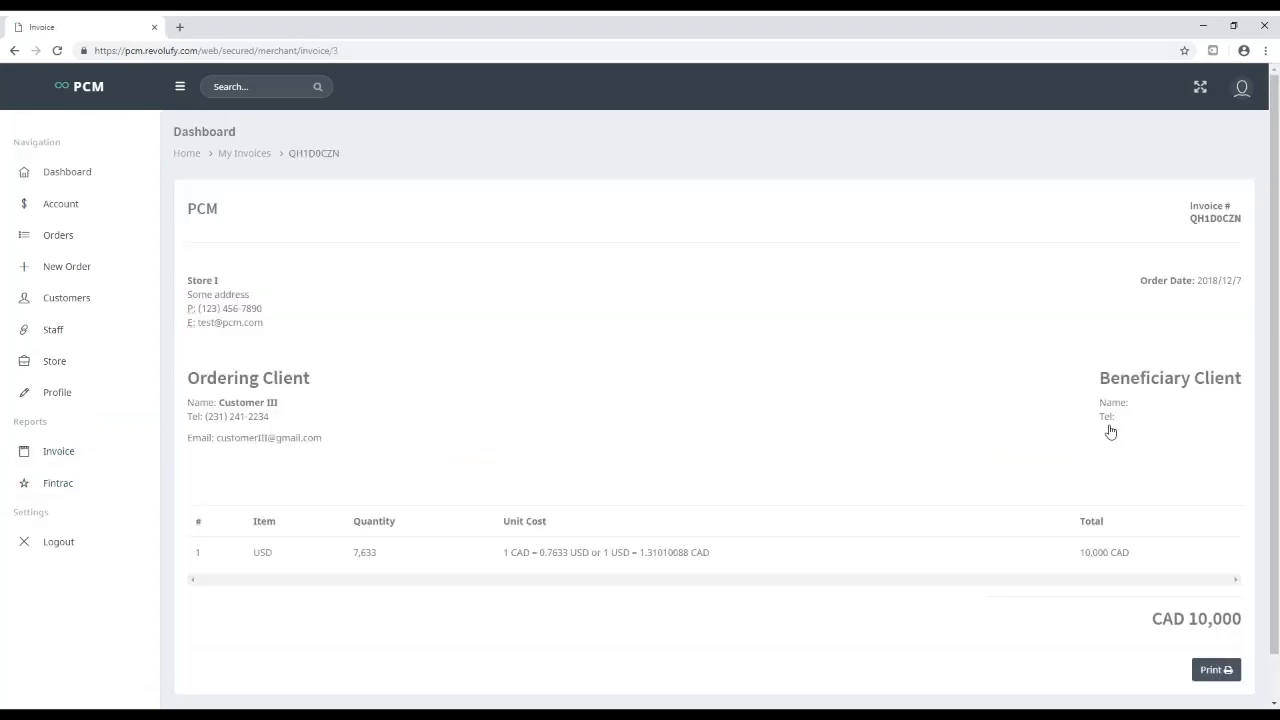
scroll(668, 405, "down", 1)
scroll(651, 457, "up", 1)
Visit the profile page and the Staff list, copying the staff member's login e-mail
left_click(1252, 86)
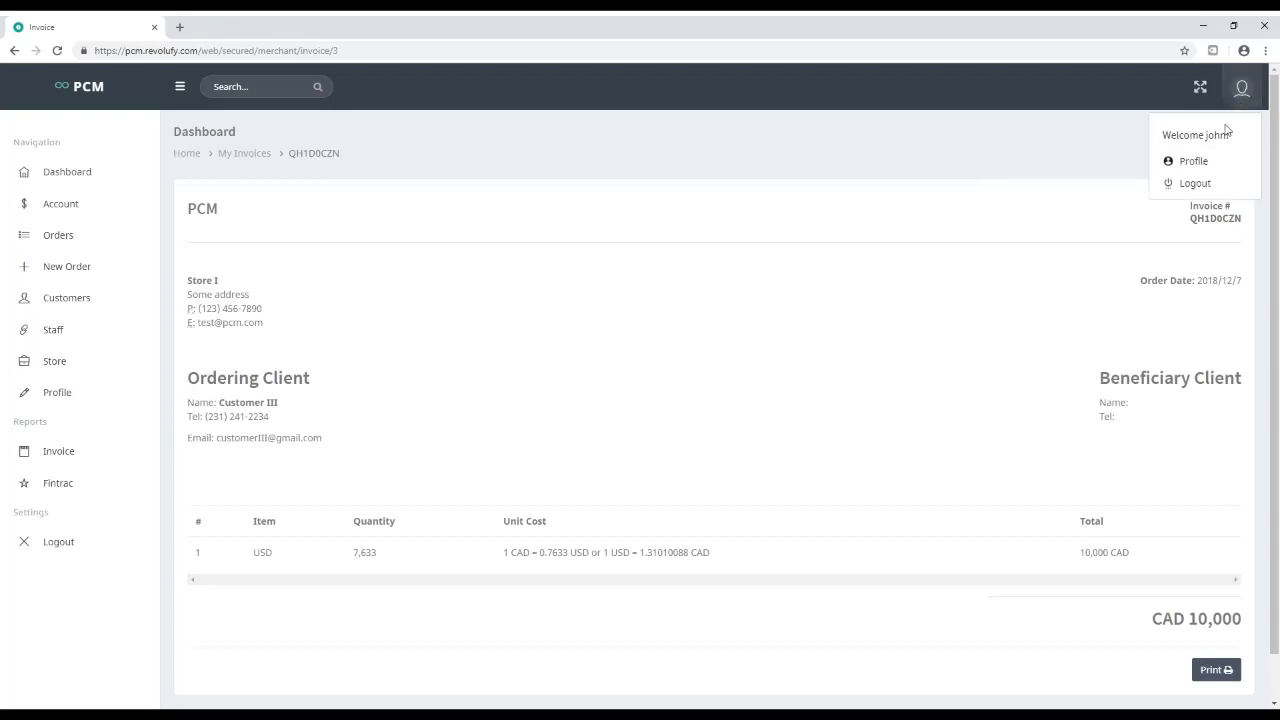
left_click(1196, 163)
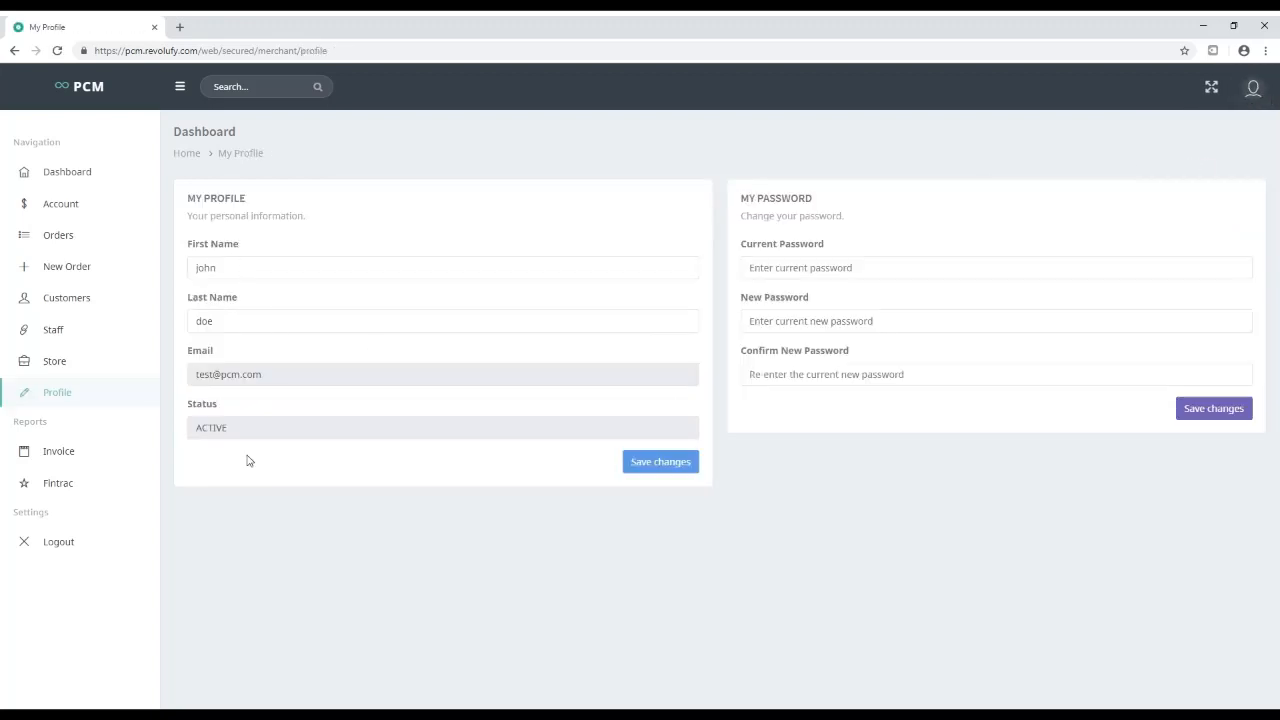
left_click(1254, 87)
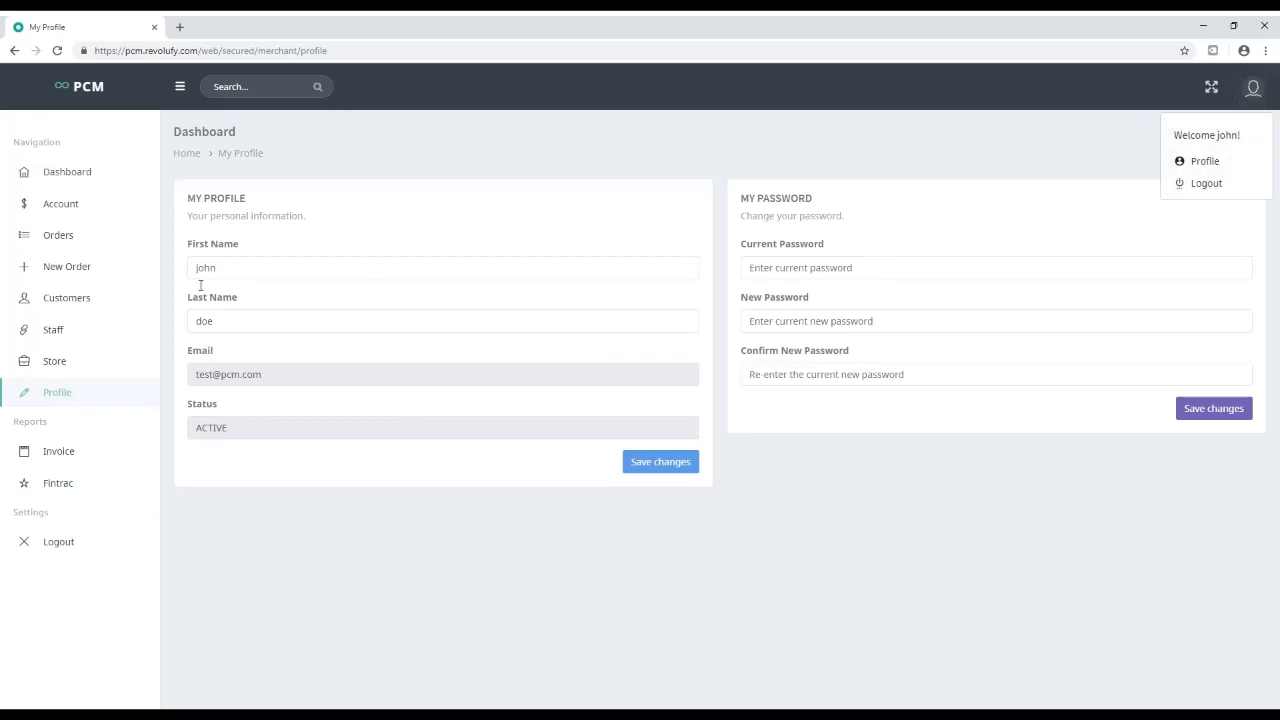
left_click(55, 330)
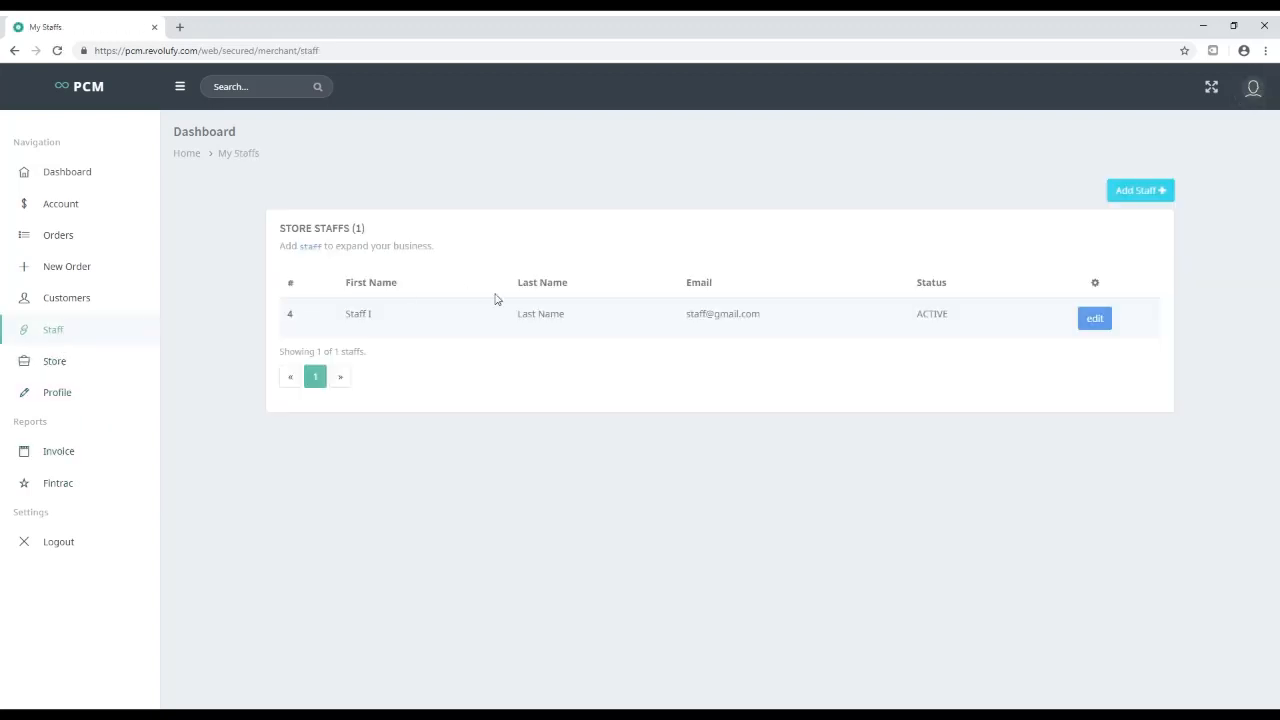
left_click_drag(689, 317, 783, 317)
key("ctrl+c")
left_click(846, 283)
left_click(1265, 88)
Log out and sign in as the staff member with the copied login e-mail and password
left_click(1215, 186)
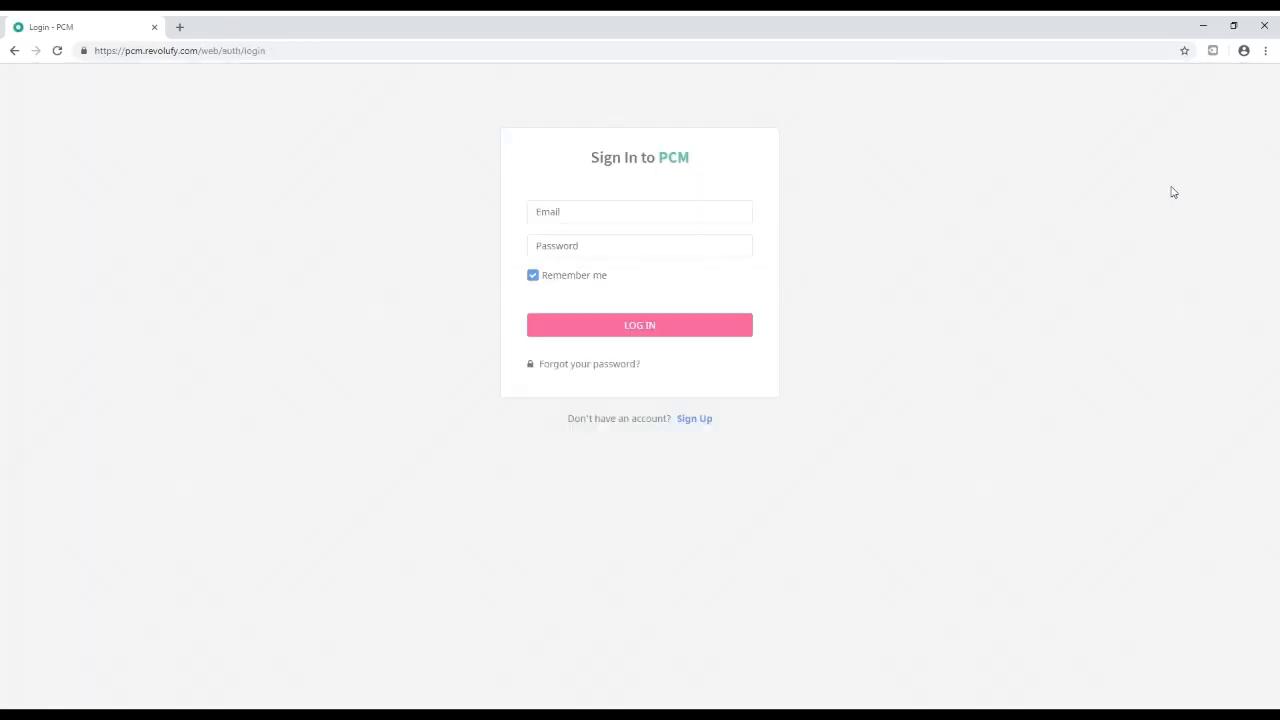
left_click(566, 218)
key("ctrl+v")
left_click(577, 250)
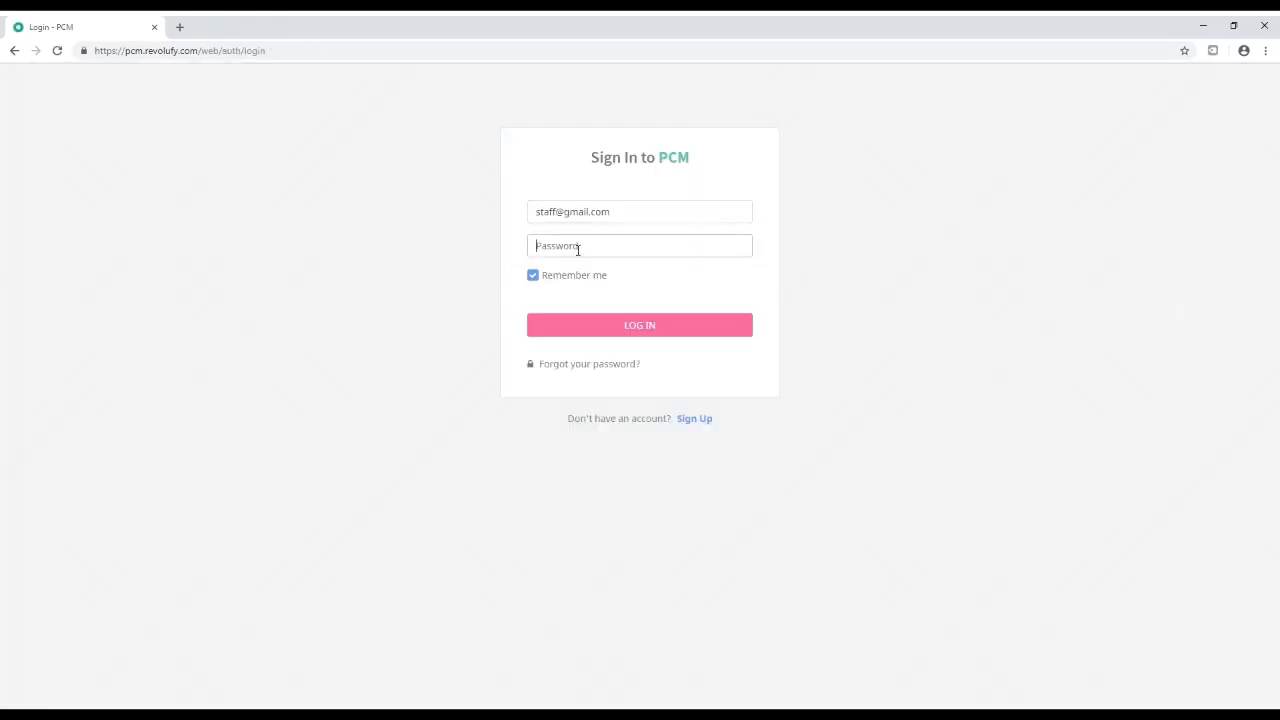
type("••")
key("Return")
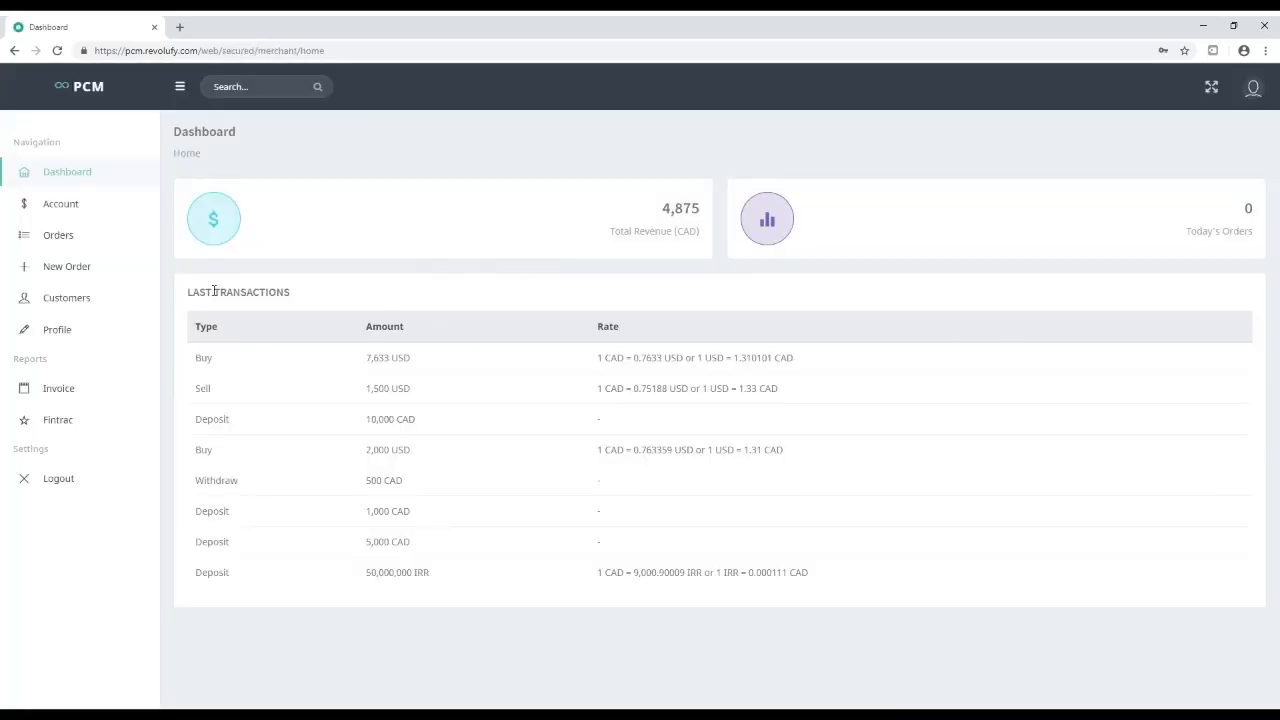
Browse the accounts list, checking the Cash CAD and TD BANK account details
left_click(57, 204)
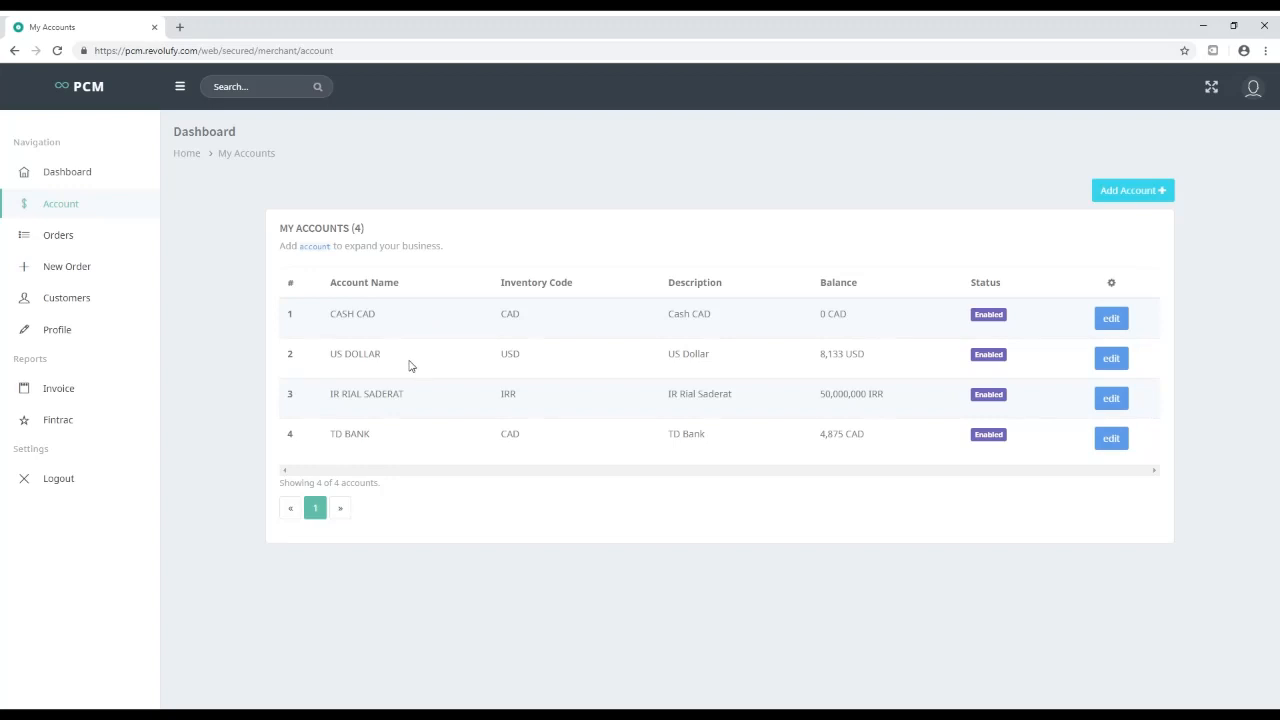
left_click(63, 172)
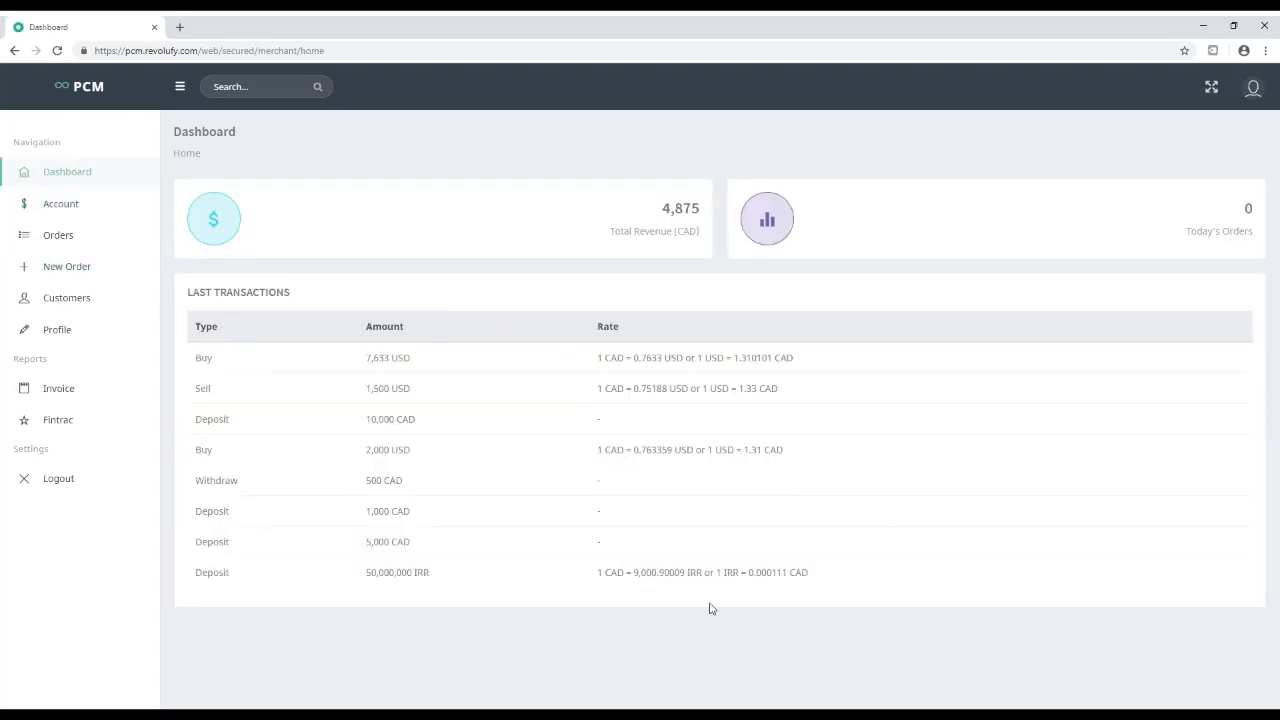
left_click(73, 211)
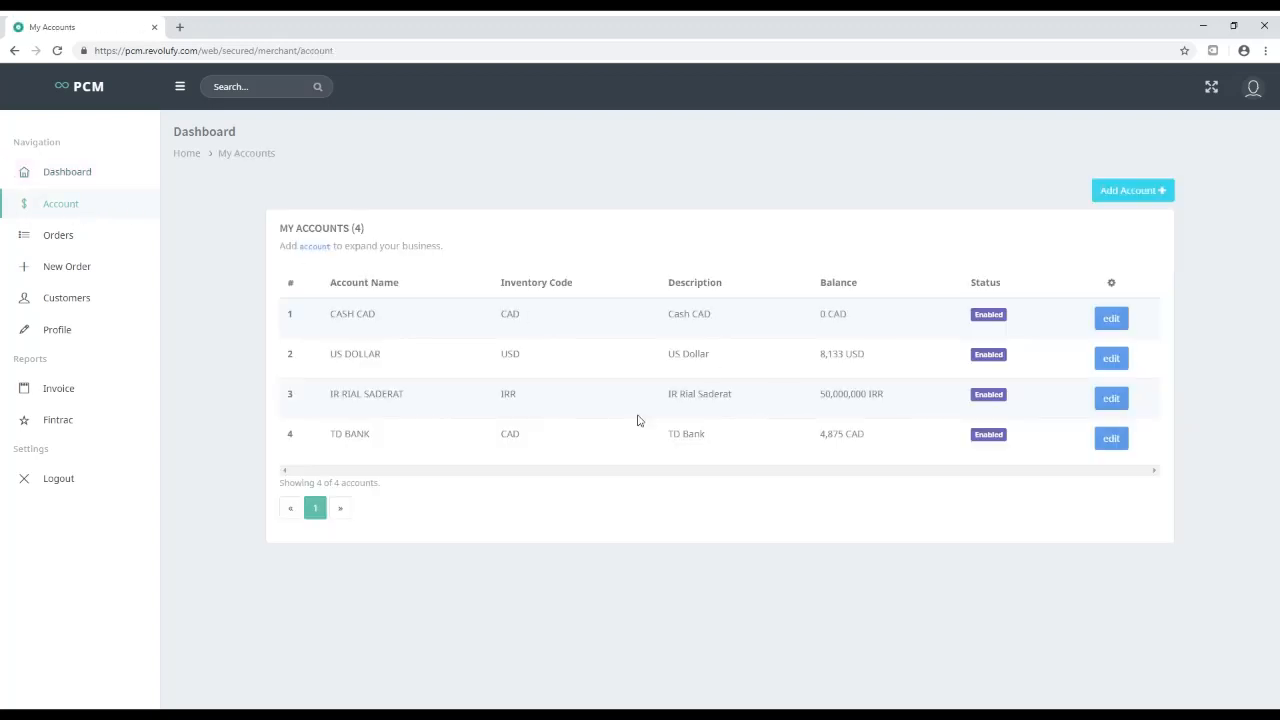
left_click(1120, 322)
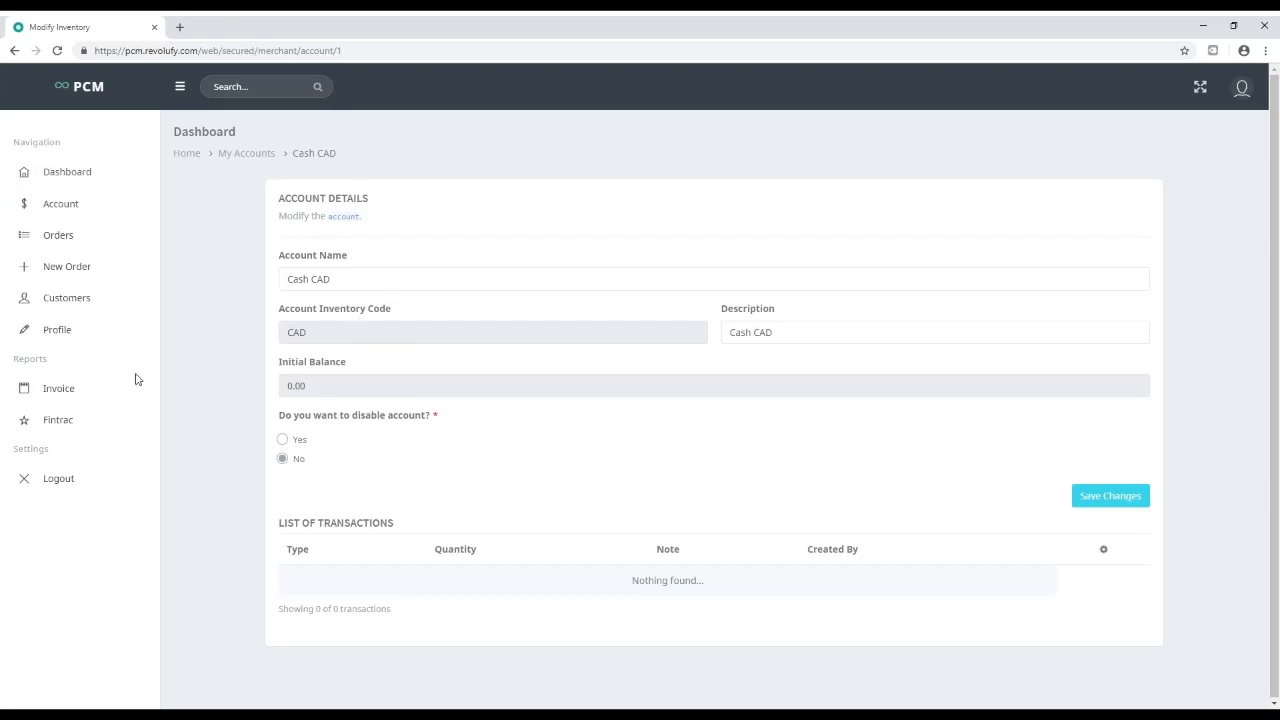
left_click(71, 206)
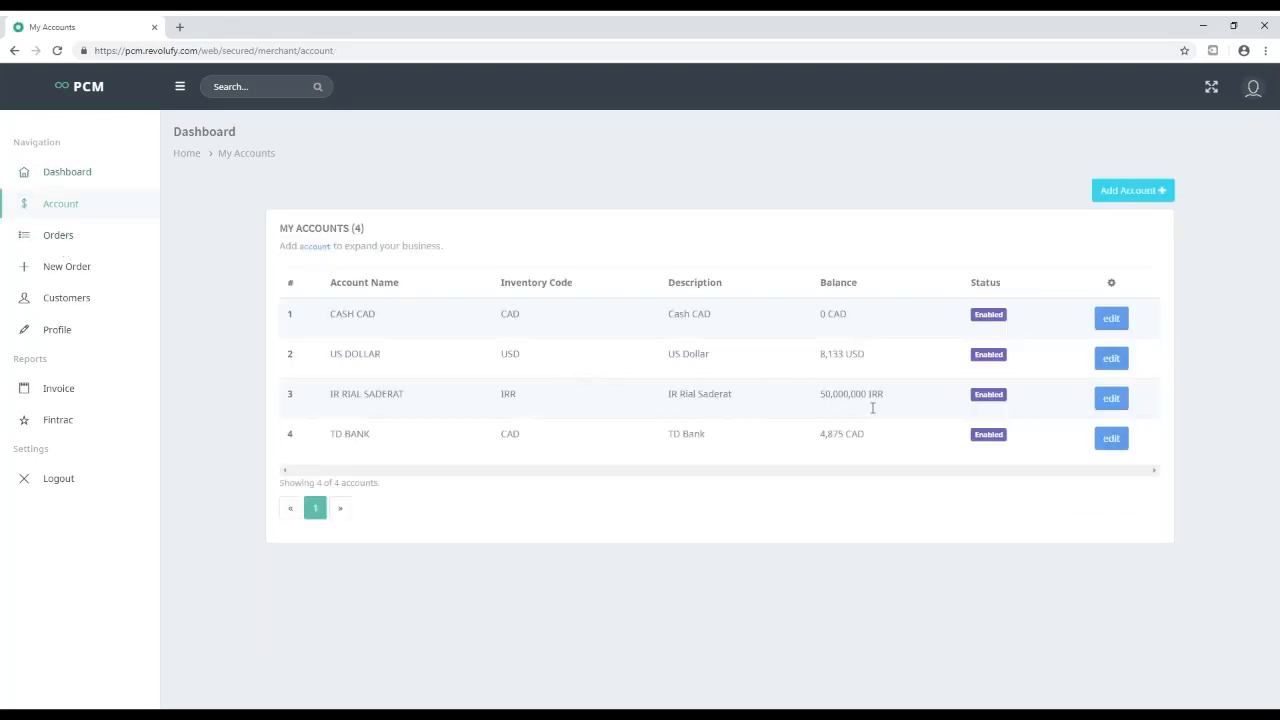
left_click(1109, 442)
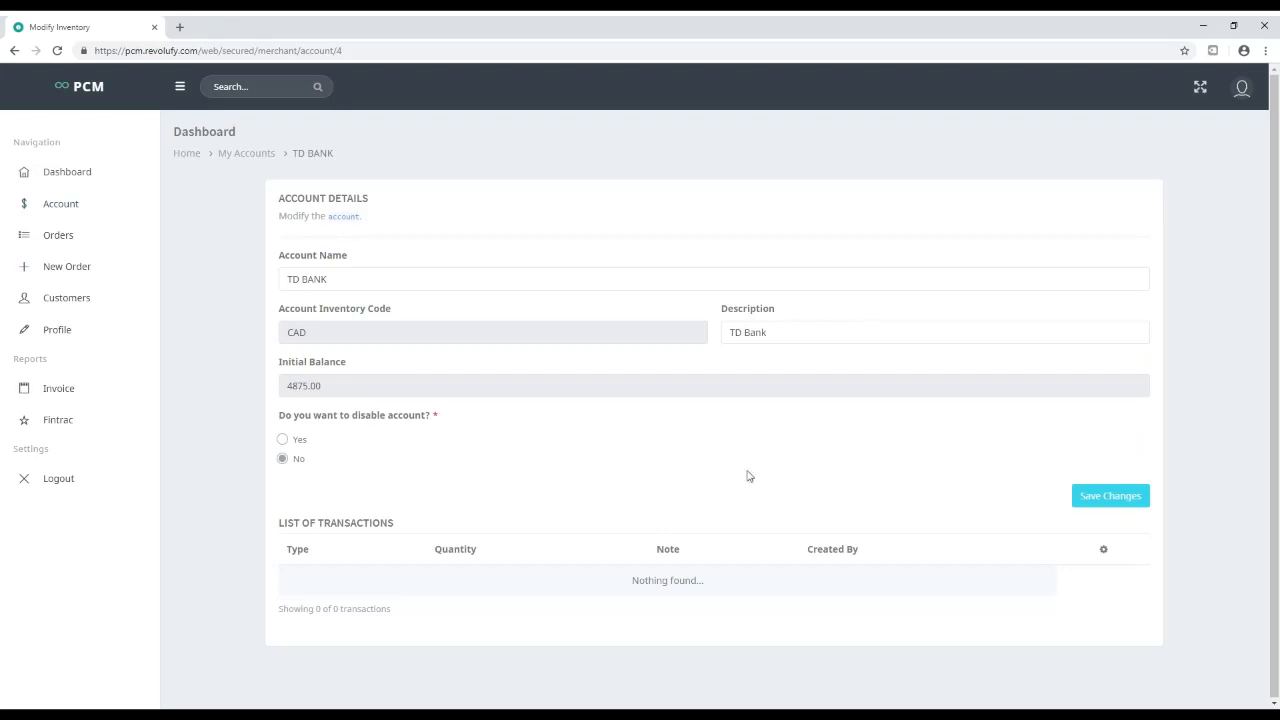
Check the store's empty order list and start a new order
left_click(71, 236)
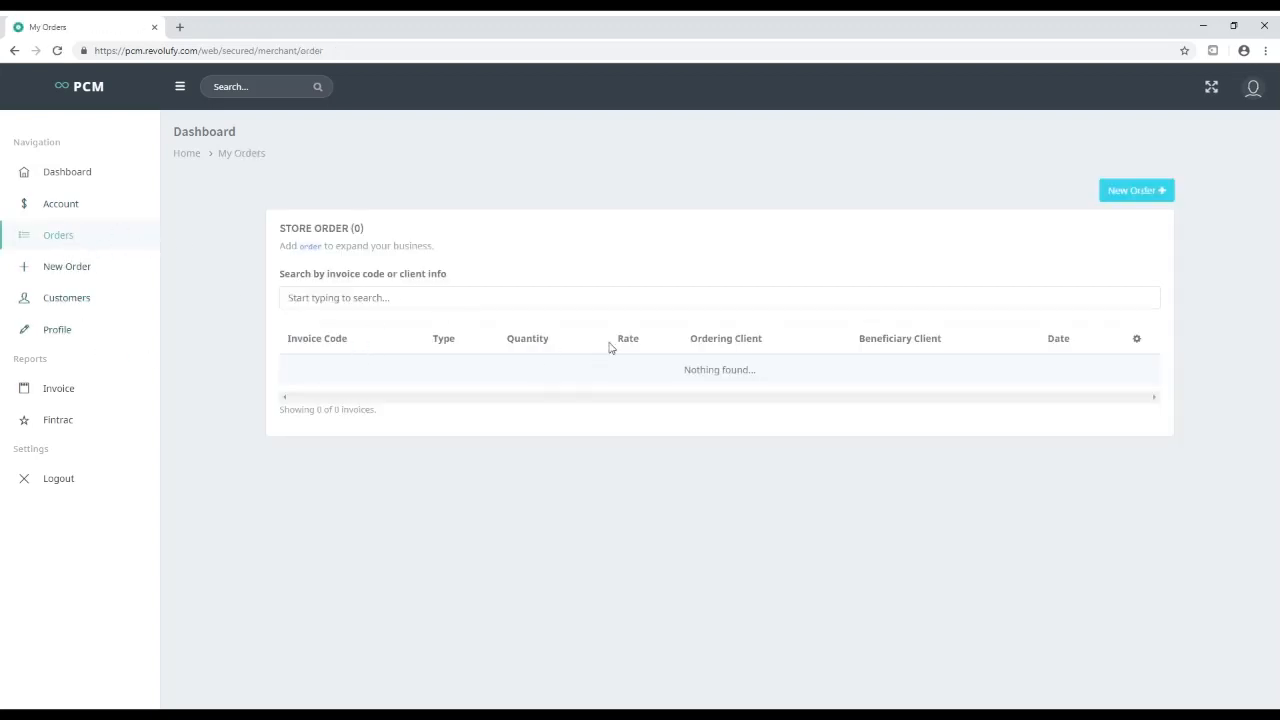
double_click(705, 370)
left_click(57, 238)
left_click(1171, 194)
Clear the Ordering Customer selection and begin adding a new customer
left_click(269, 272)
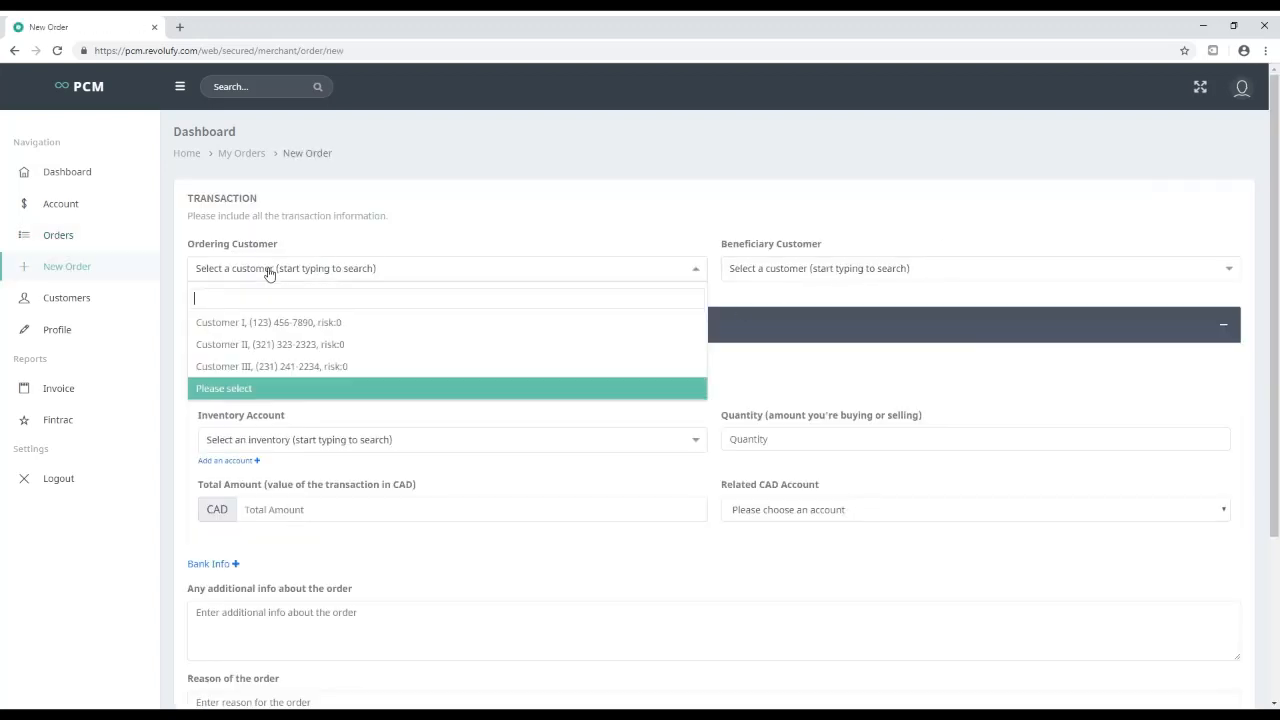
left_click(243, 343)
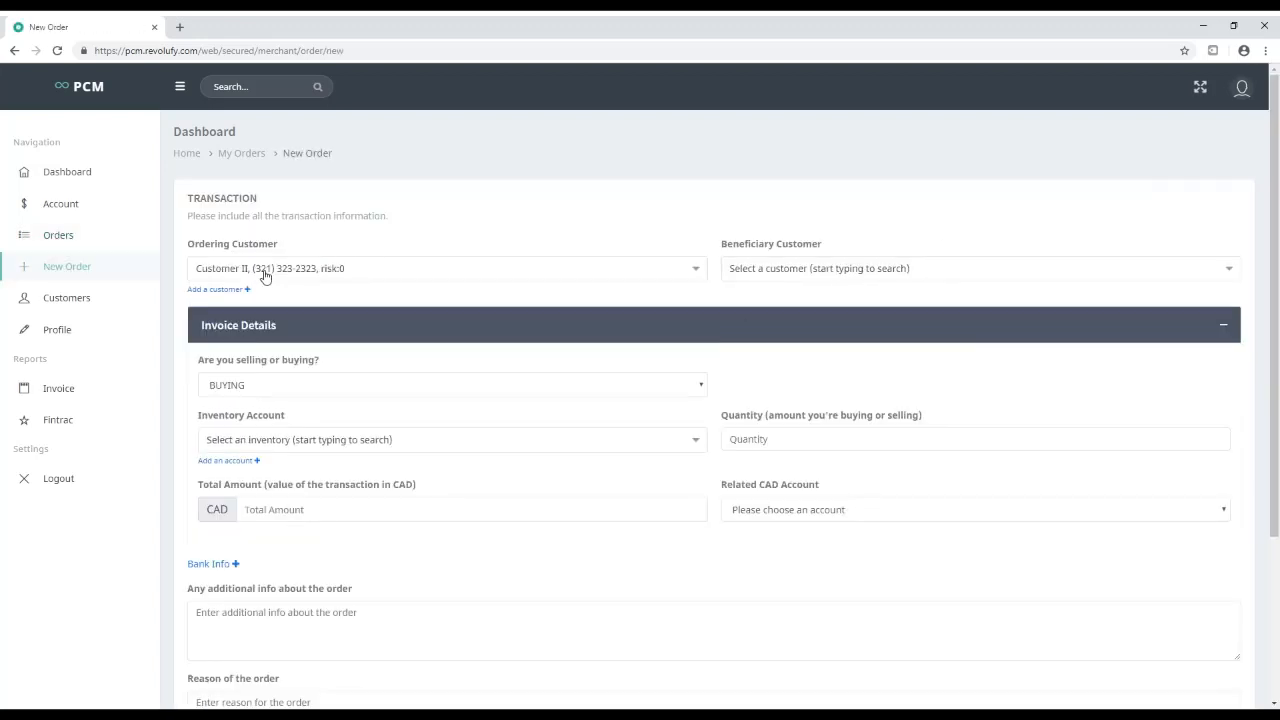
left_click(265, 274)
left_click(229, 388)
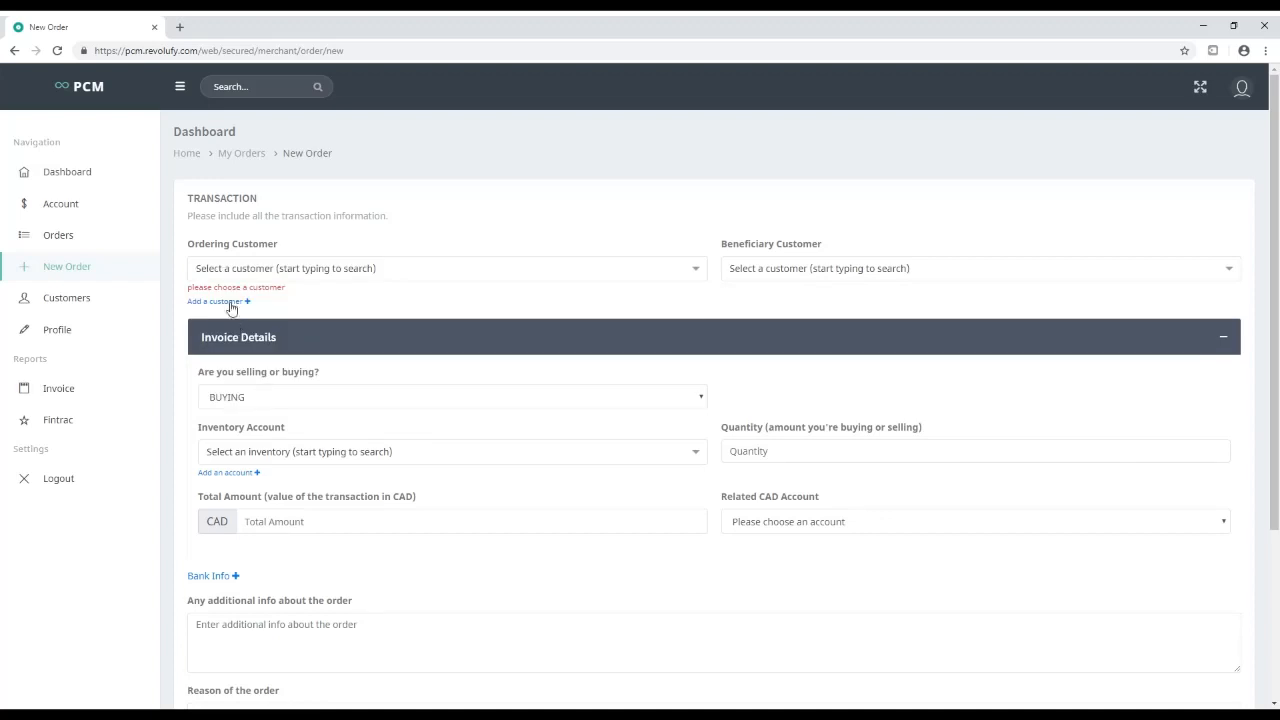
left_click(229, 301)
Save customer 'Customer Staff' with a phone number and e-mail address
left_click(559, 327)
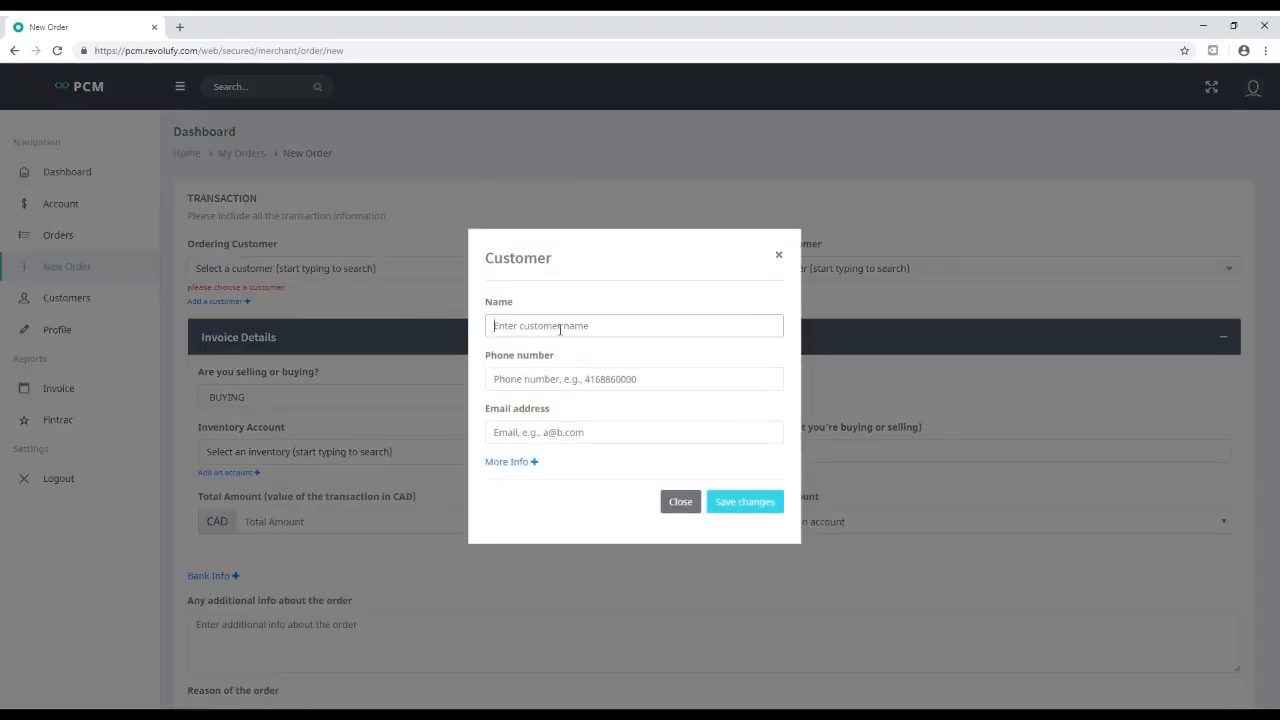
type("Customer Staff")
key("ctrl+a")
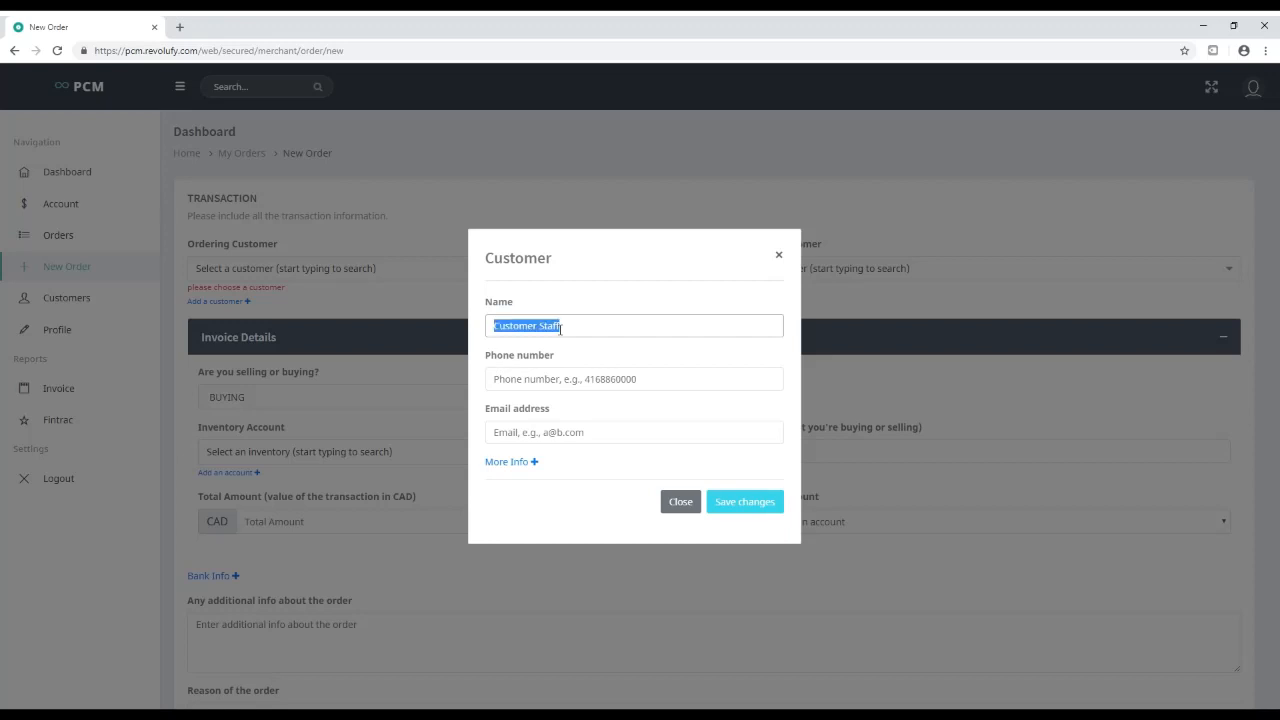
left_click(537, 381)
left_click(526, 433)
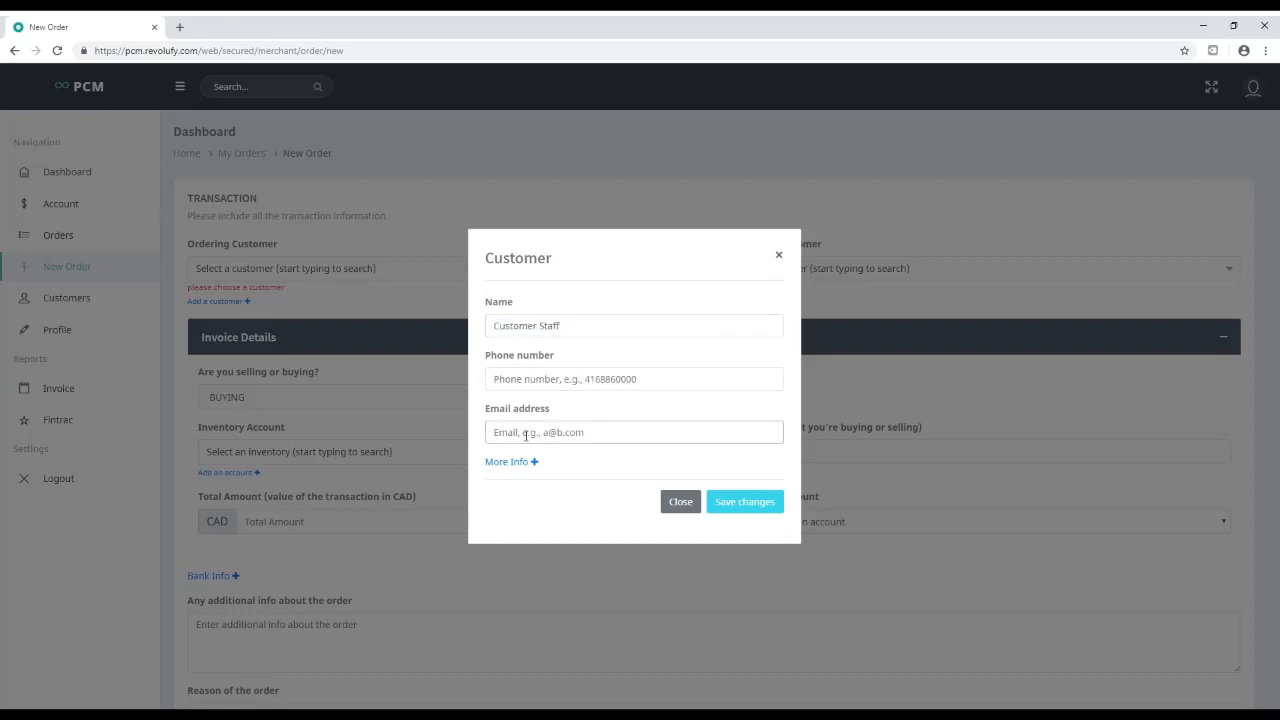
left_click(543, 380)
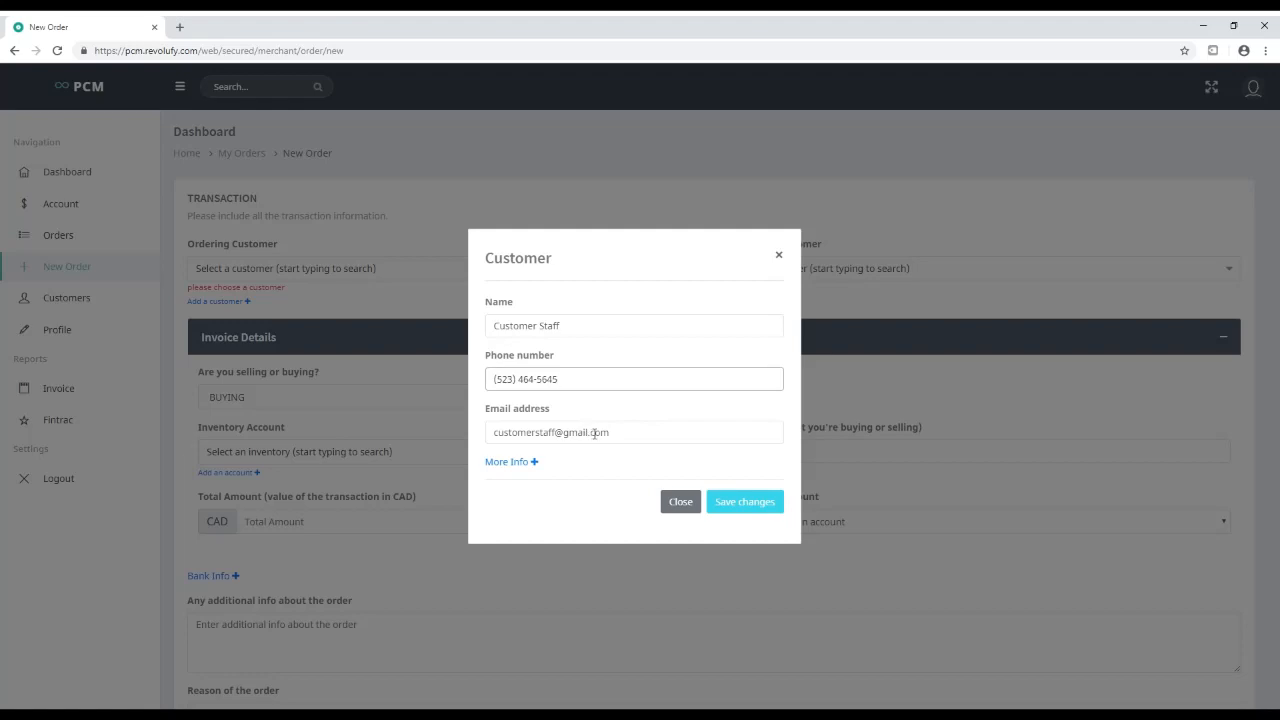
left_click(751, 503)
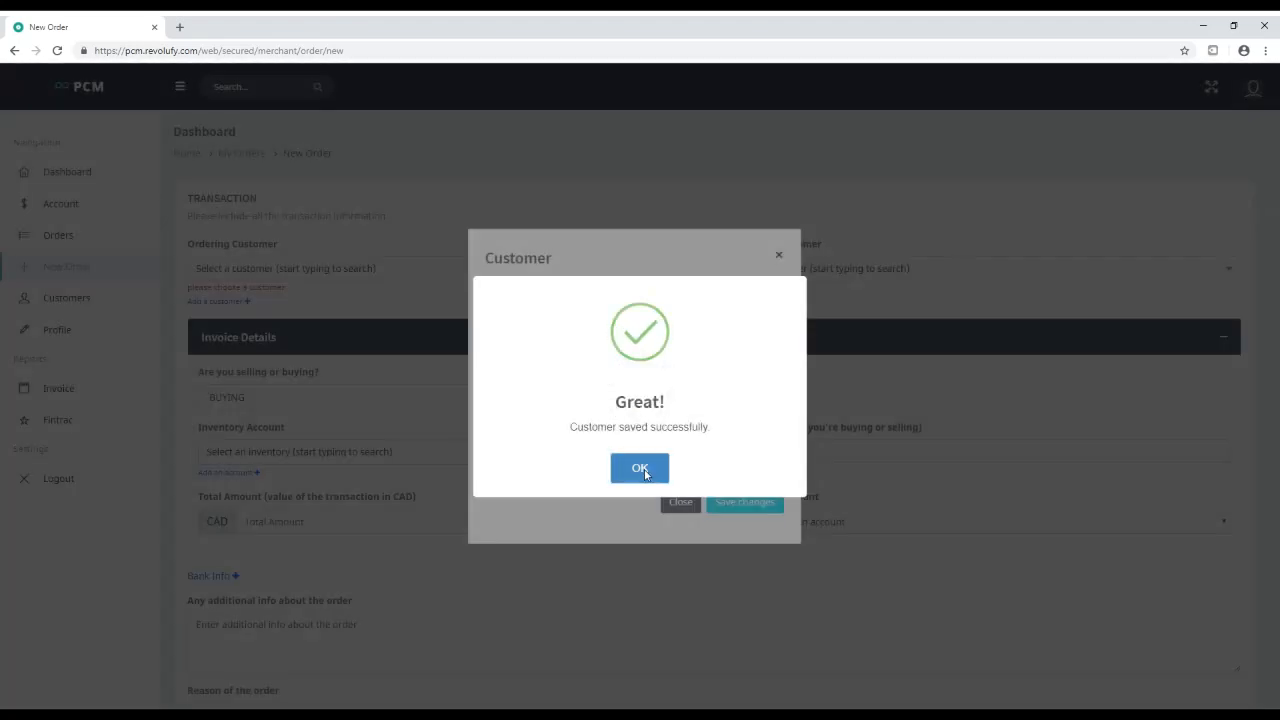
left_click(641, 465)
left_click(292, 266)
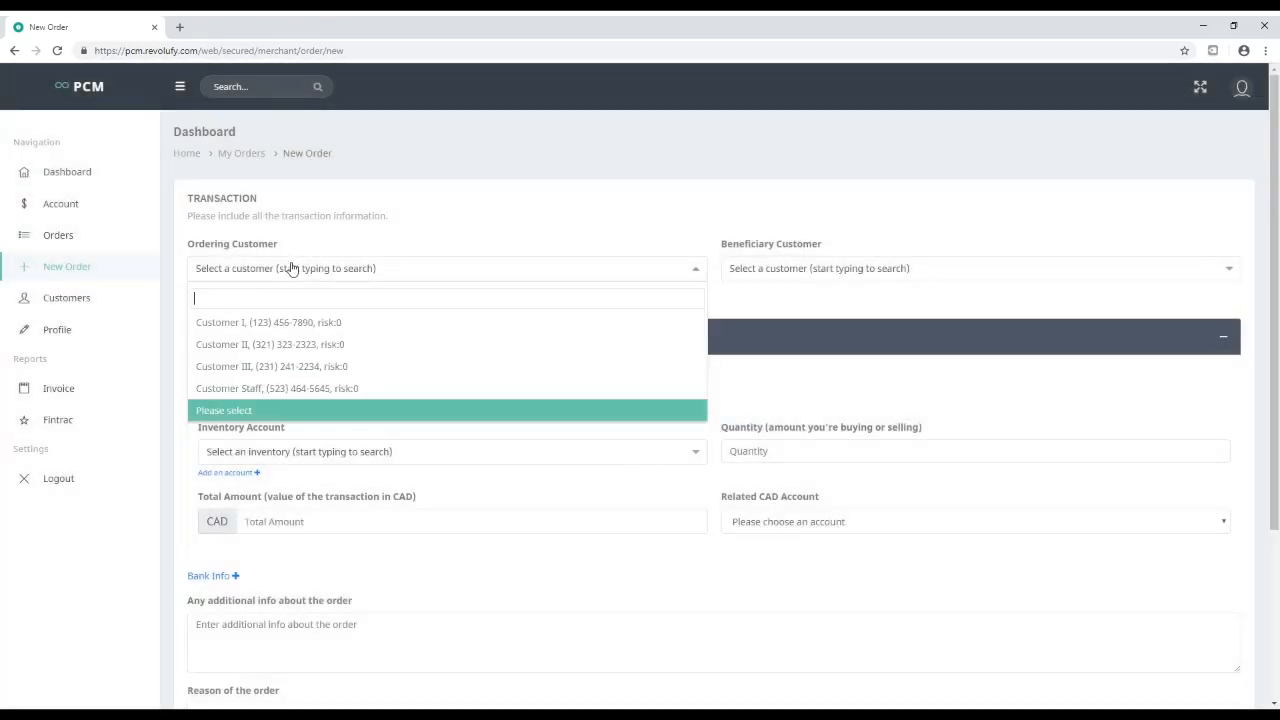
Set Customer Staff as ordering customer, switch to SELLING, and choose US DOLLAR inventory
left_click(287, 390)
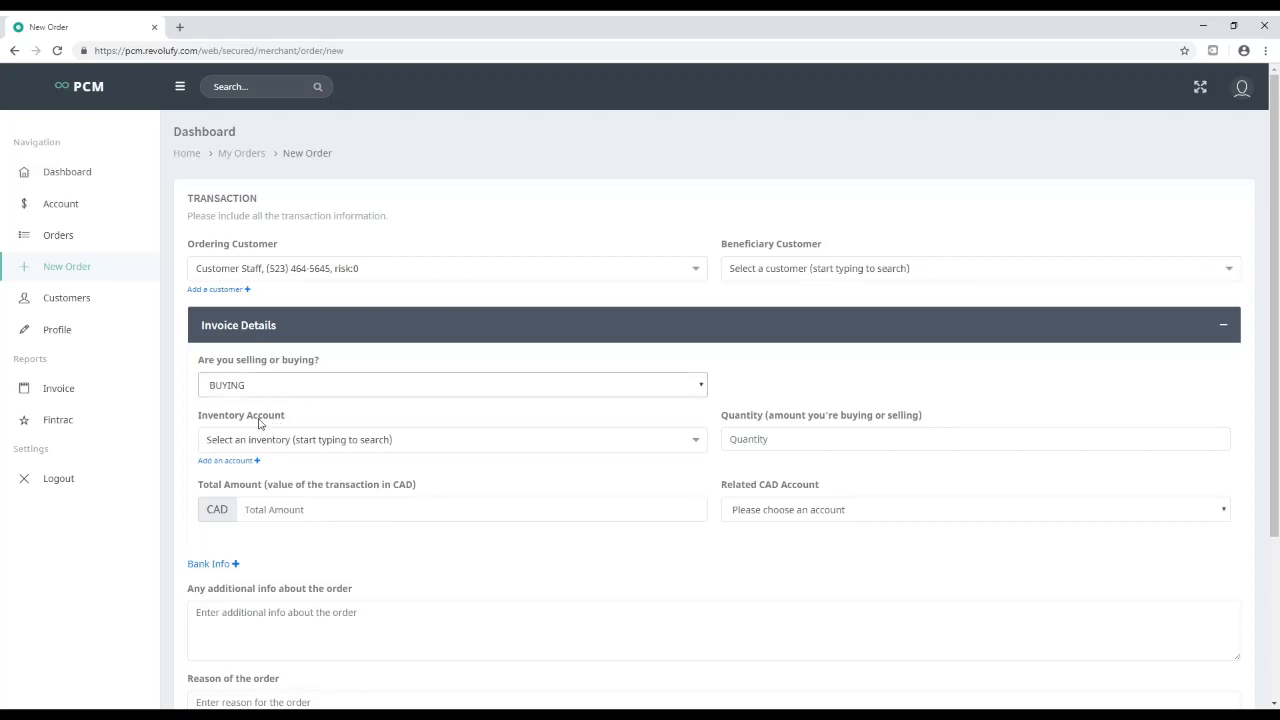
key("Down")
left_click(554, 440)
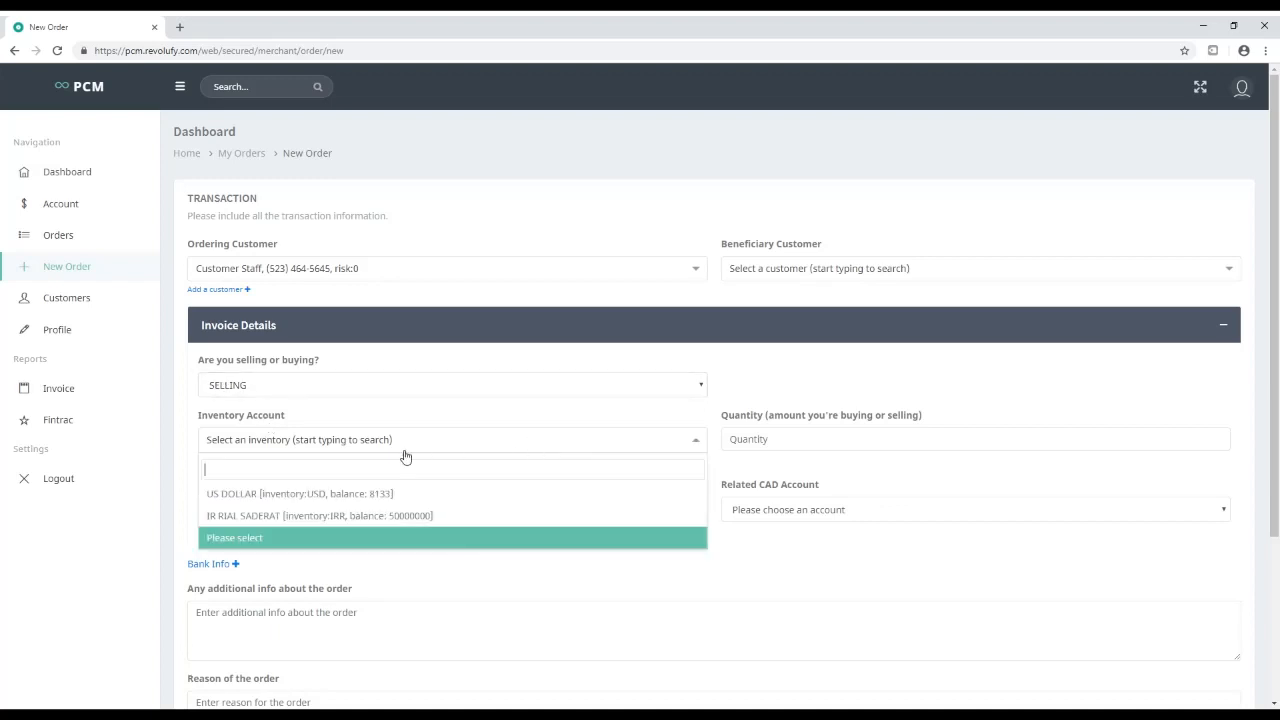
left_click(389, 493)
Sell 5,000 USD for 6,650 CAD into Cash CAD, save, and confirm the rates
left_click(778, 443)
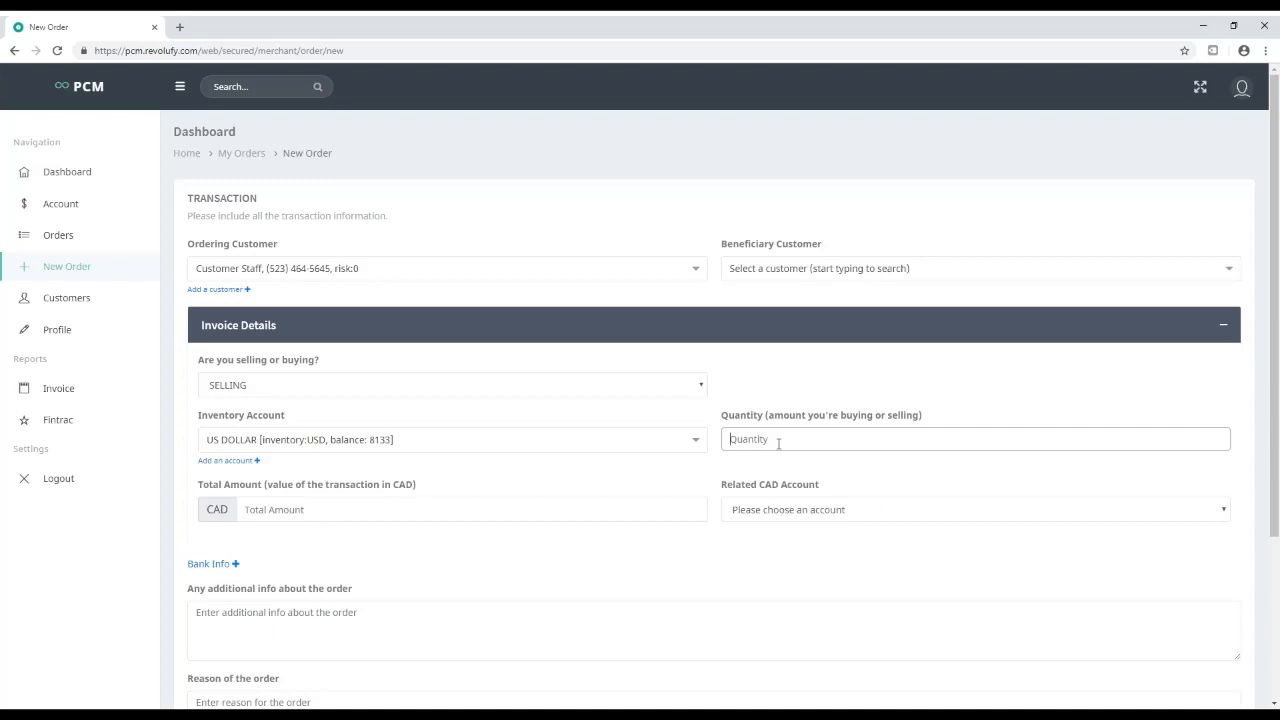
type("50")
left_click(288, 512)
type("6")
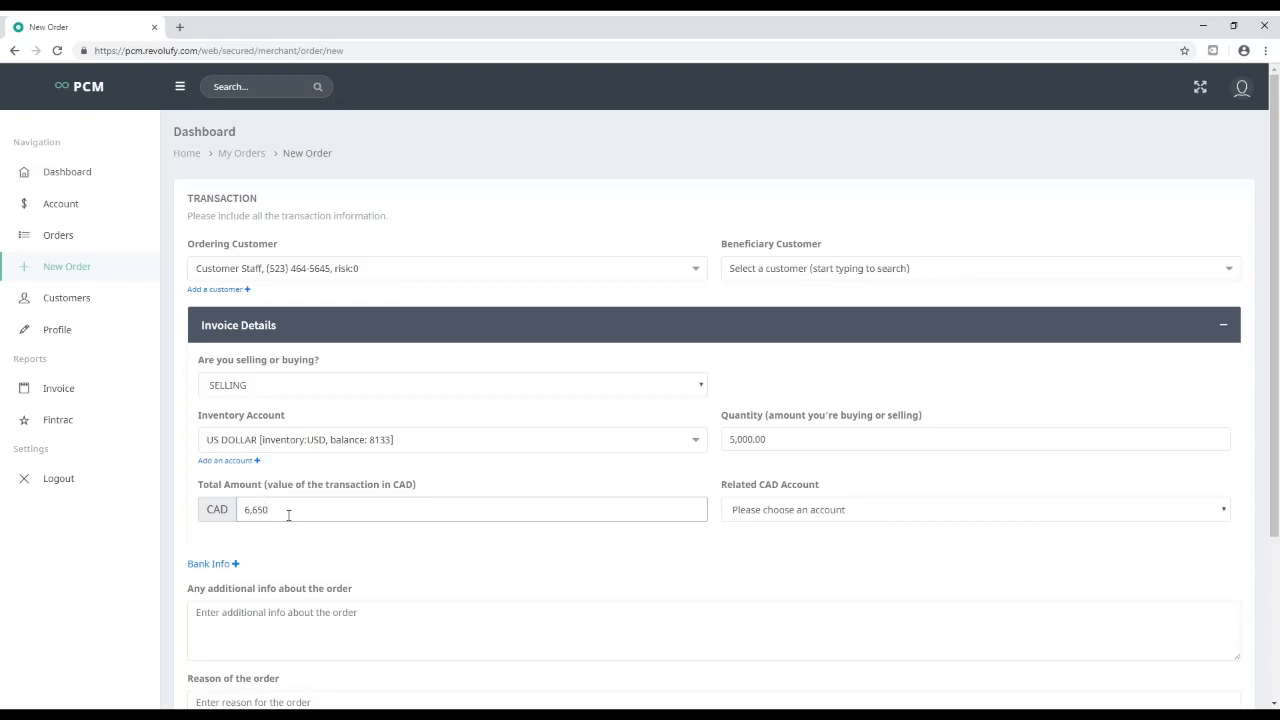
left_click(764, 514)
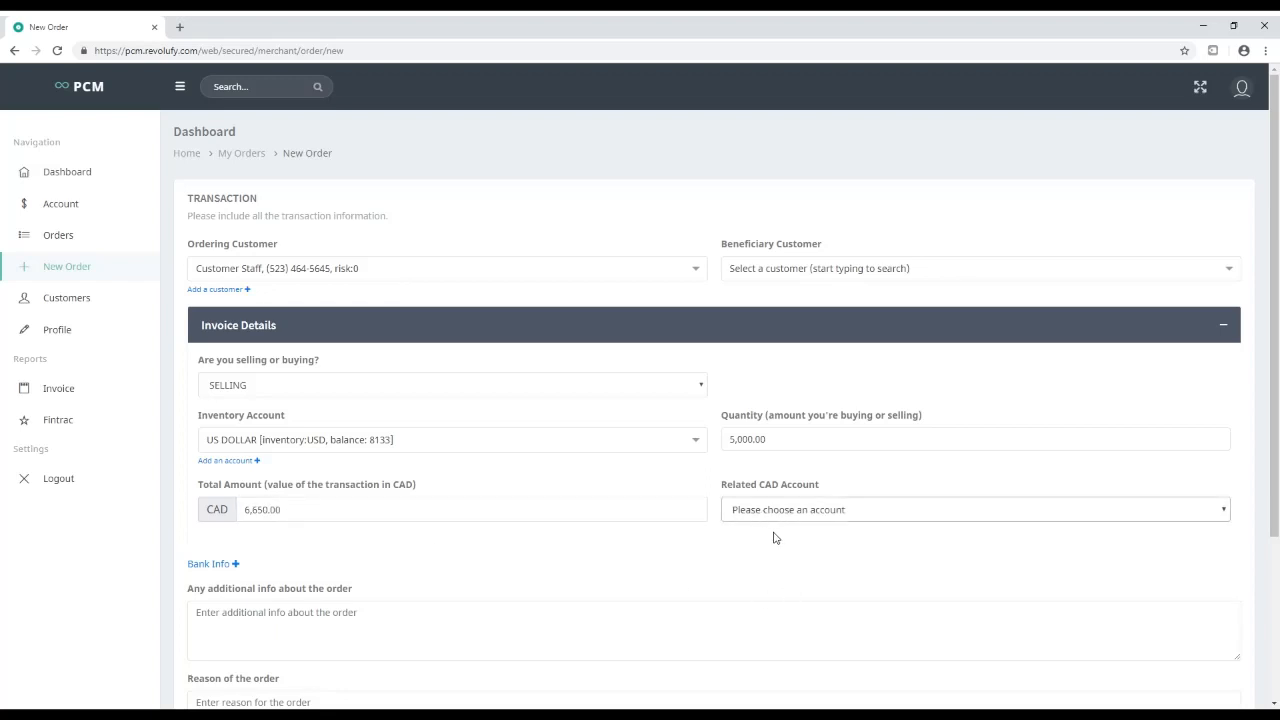
left_click(777, 543)
scroll(426, 585, "down", 3)
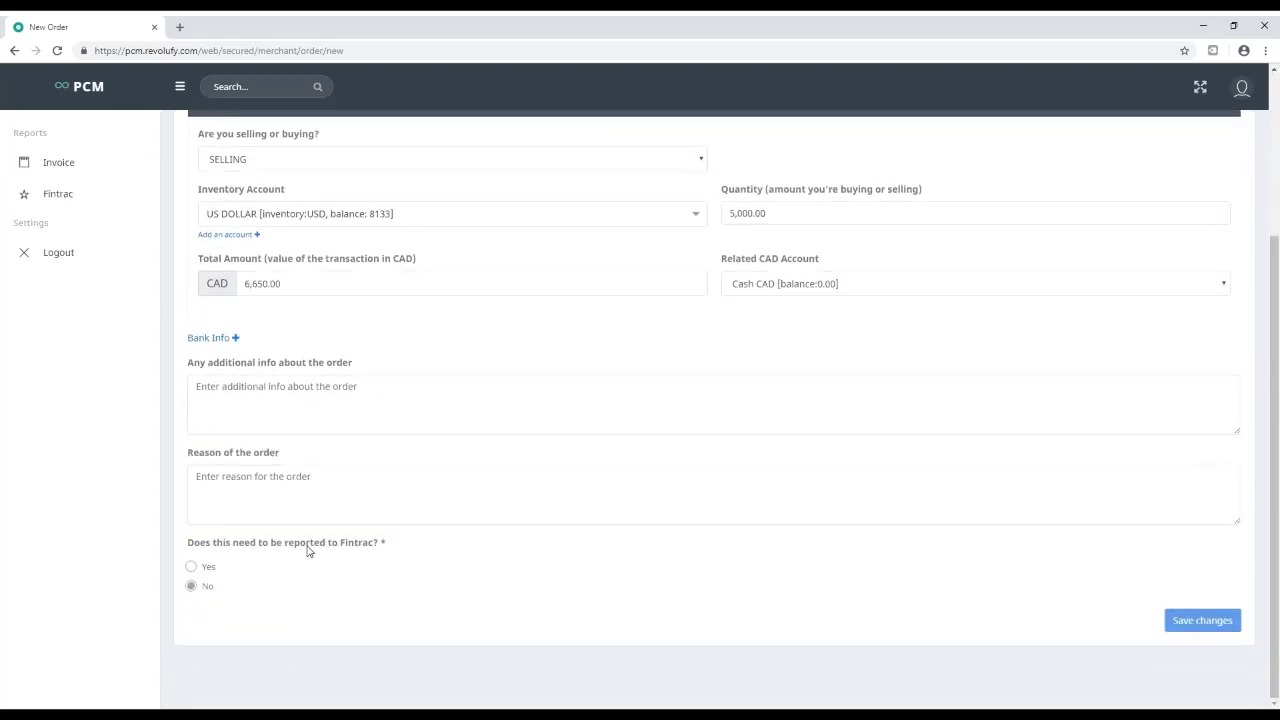
left_click(1204, 621)
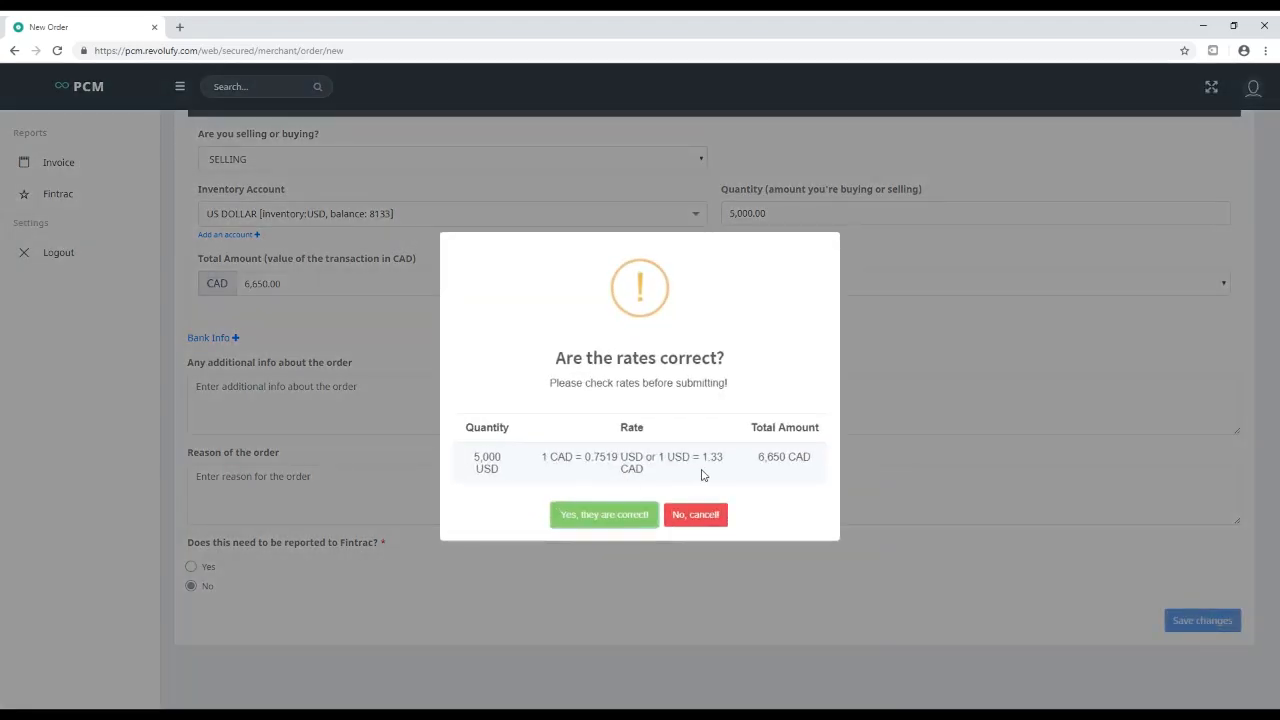
left_click(620, 516)
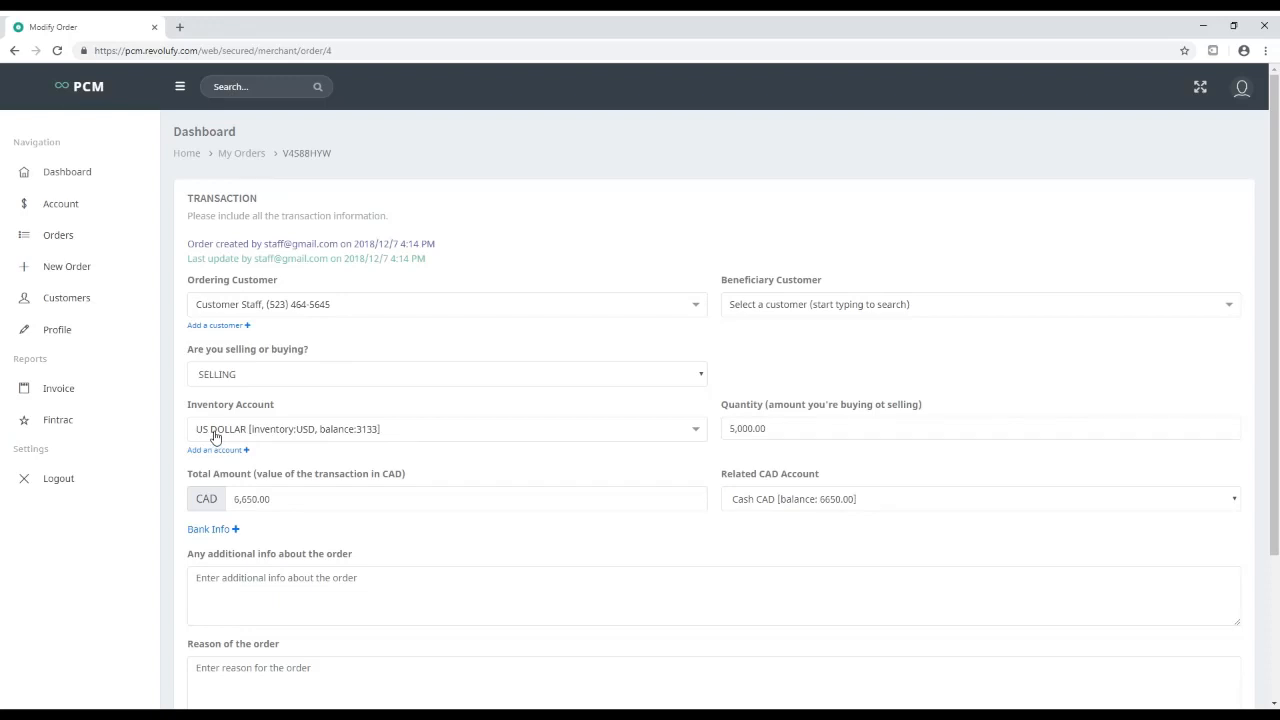
Review the staff dashboard, order V4S88HYW, customers, profile, invoices and Fintrac list
left_click(66, 172)
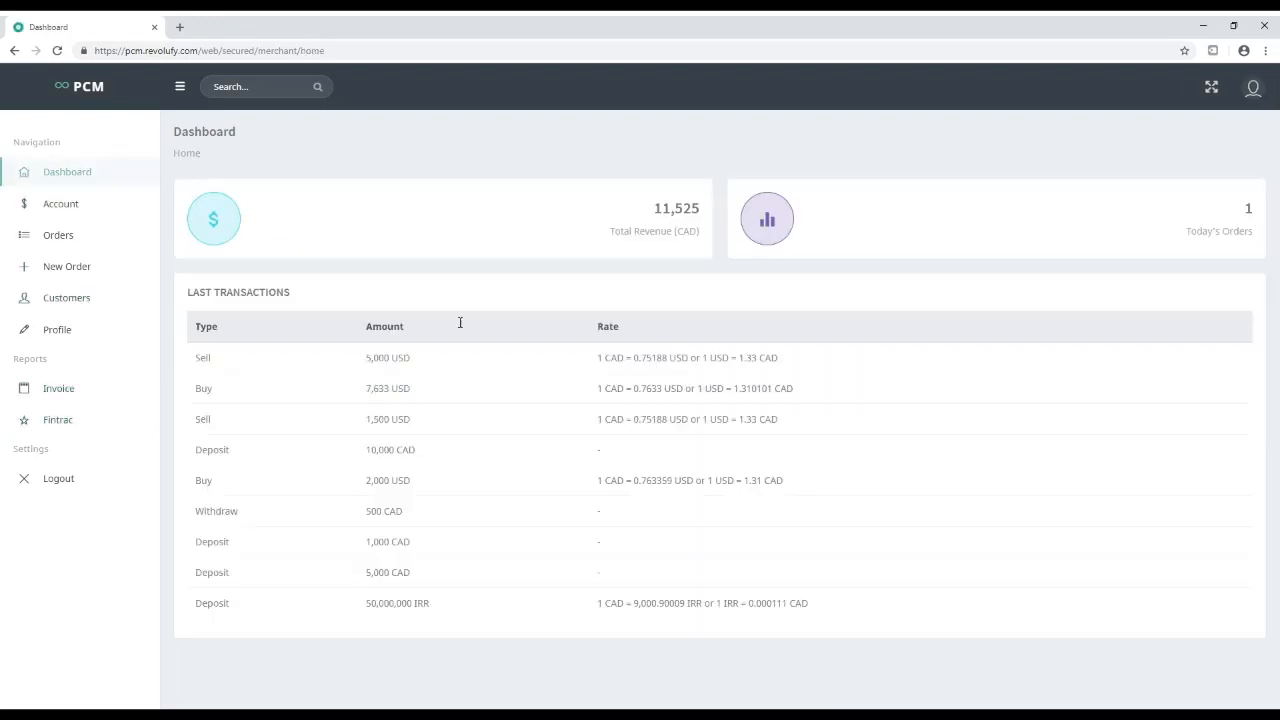
left_click(62, 238)
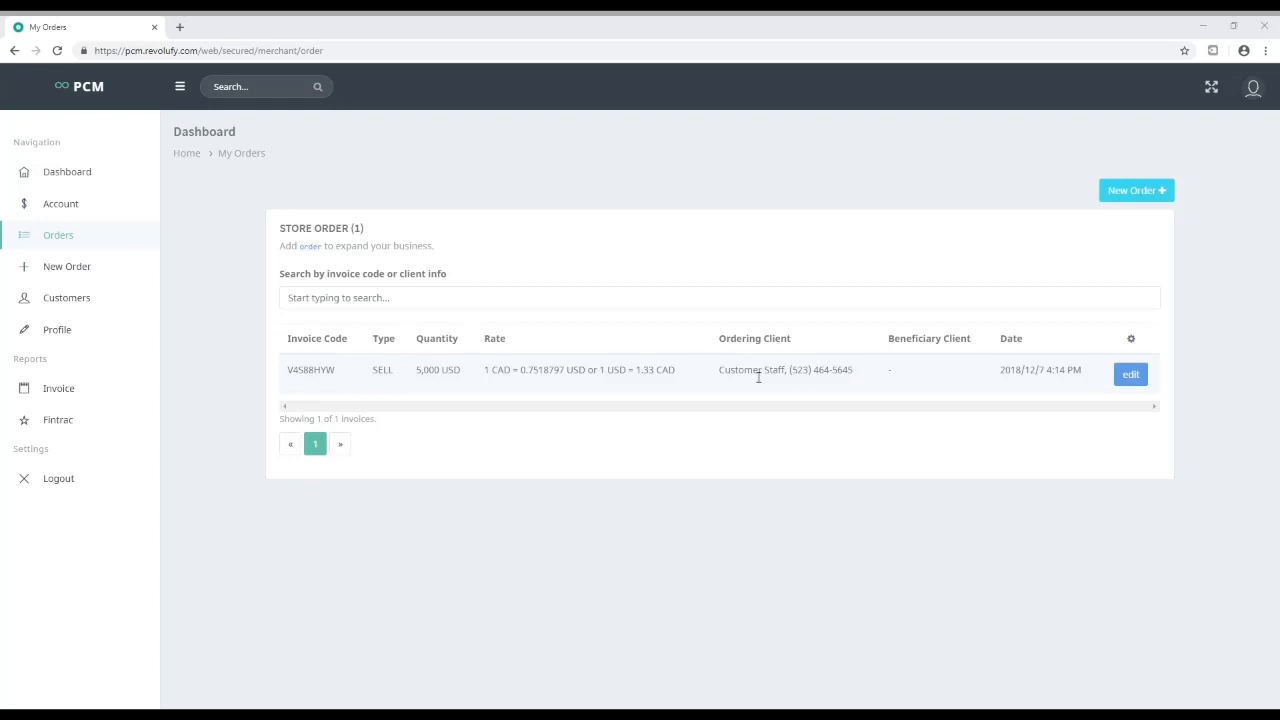
left_click_drag(714, 377, 858, 377)
double_click(308, 372)
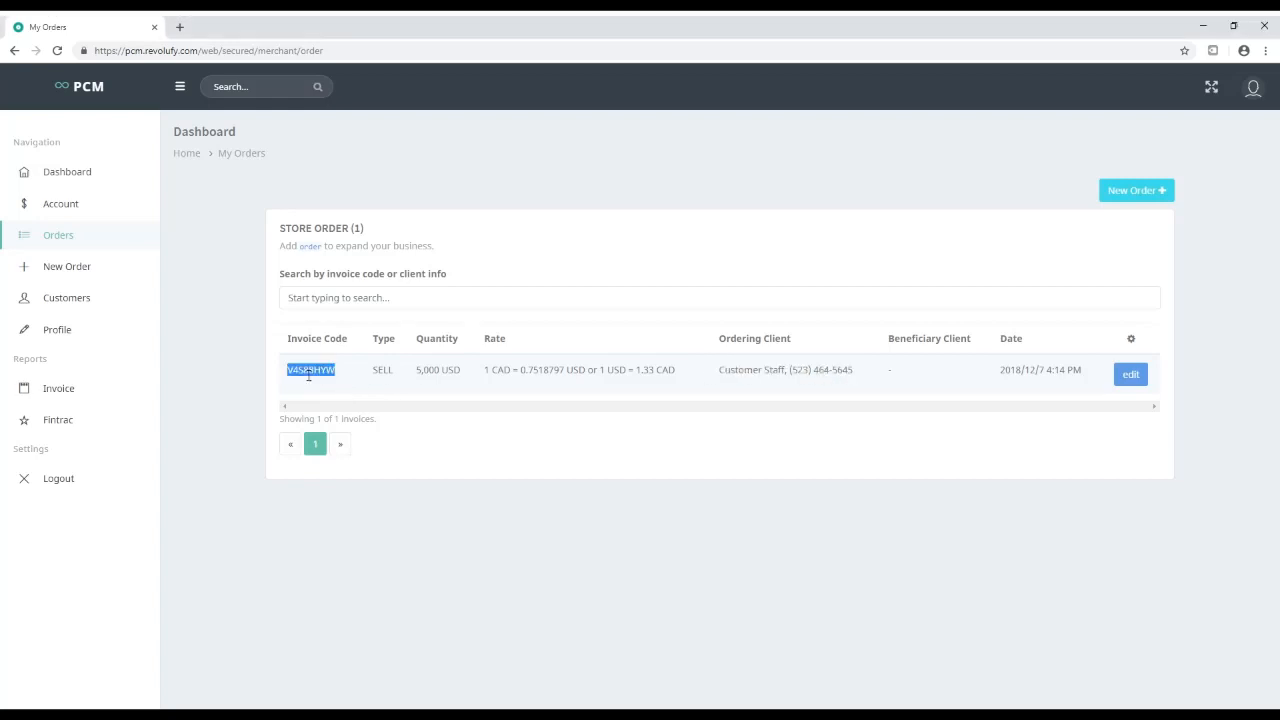
left_click(281, 378)
left_click(73, 298)
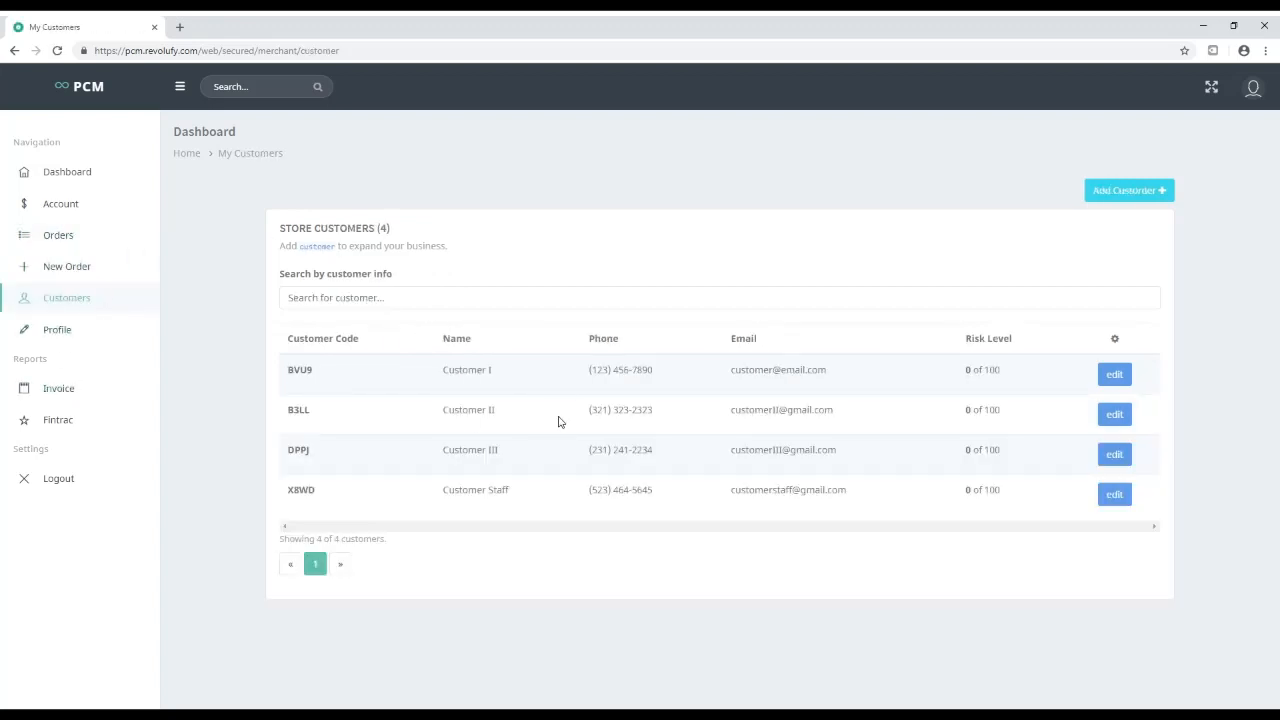
left_click(92, 335)
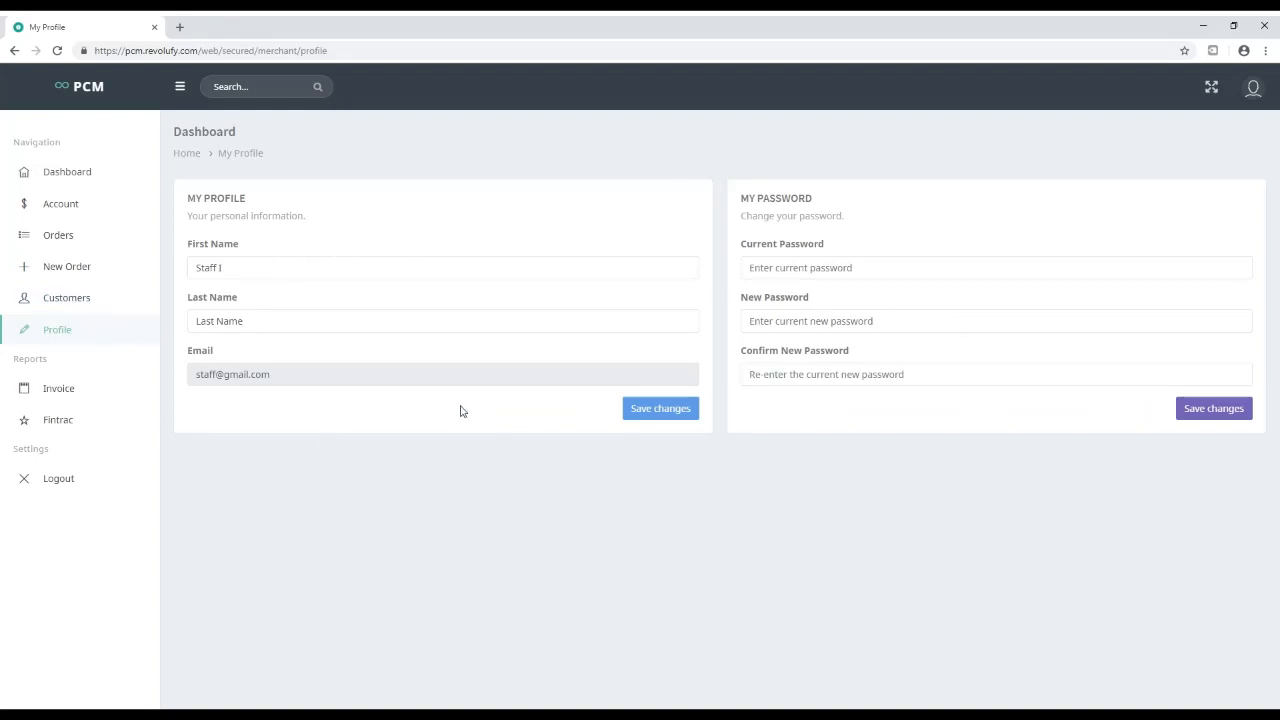
left_click(74, 386)
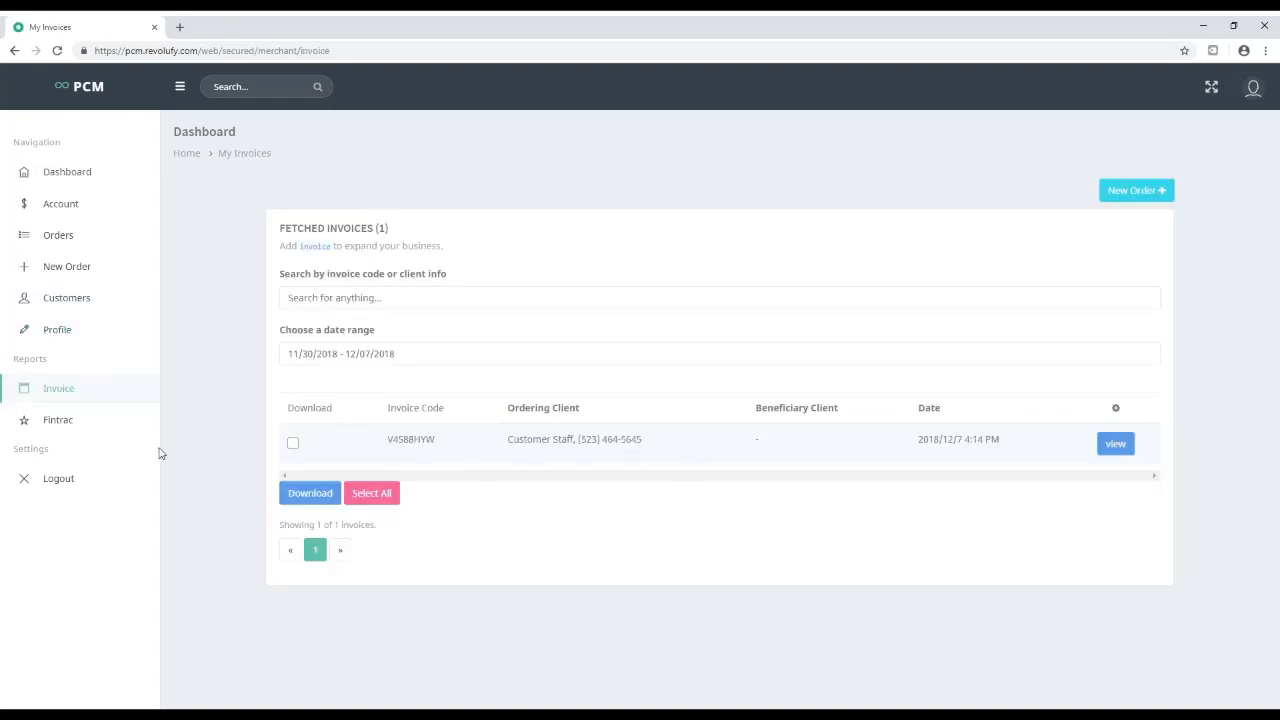
left_click(60, 423)
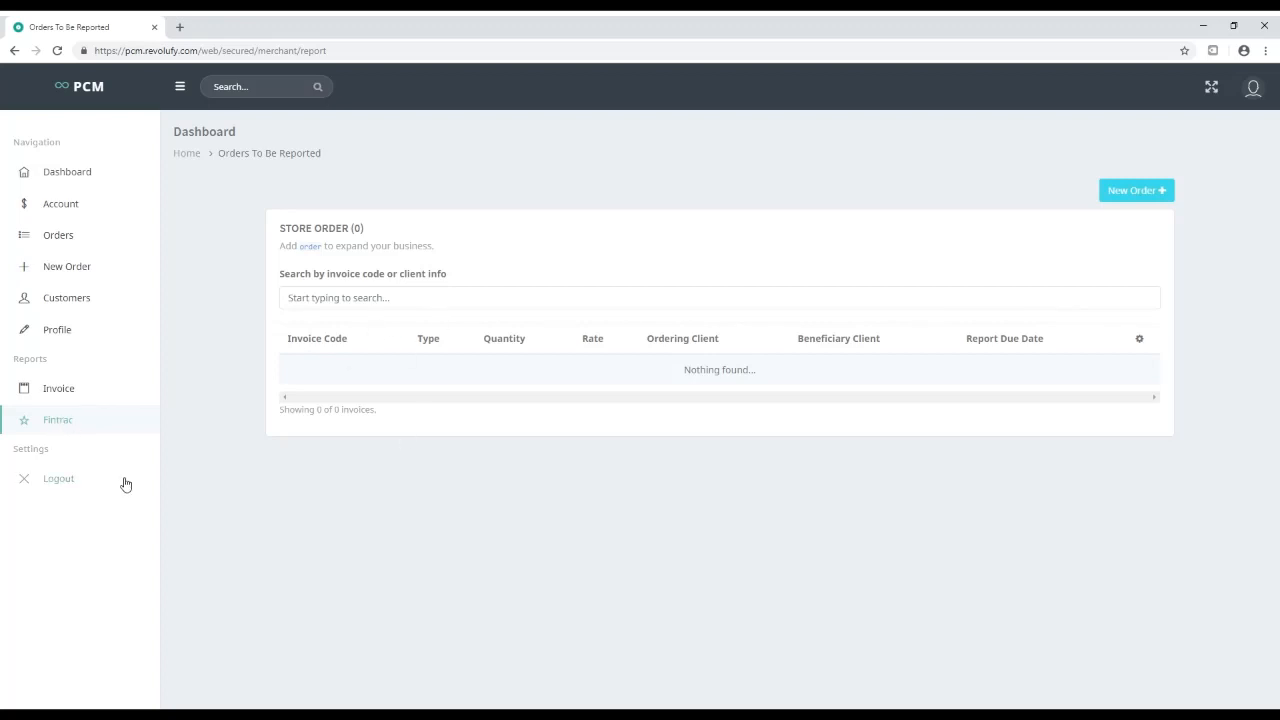
left_click(1254, 92)
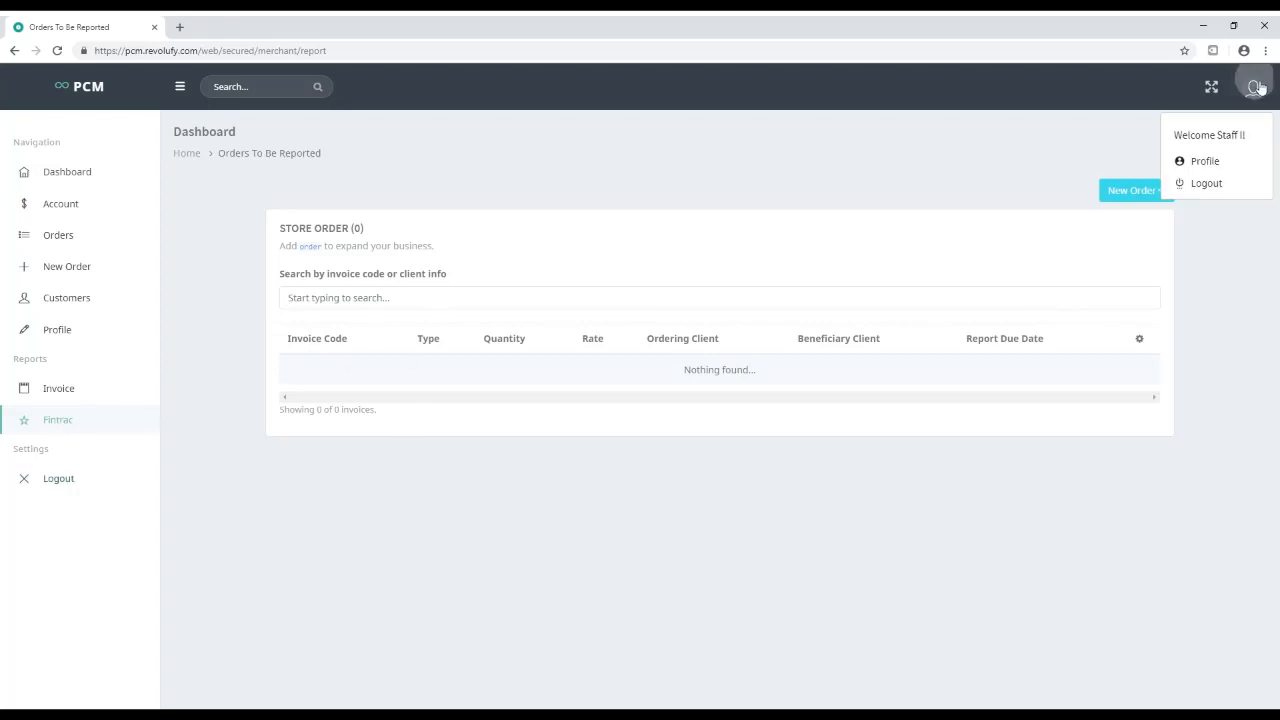
Log out of the staff account and sign in with the owner's e-mail and password
left_click(1245, 175)
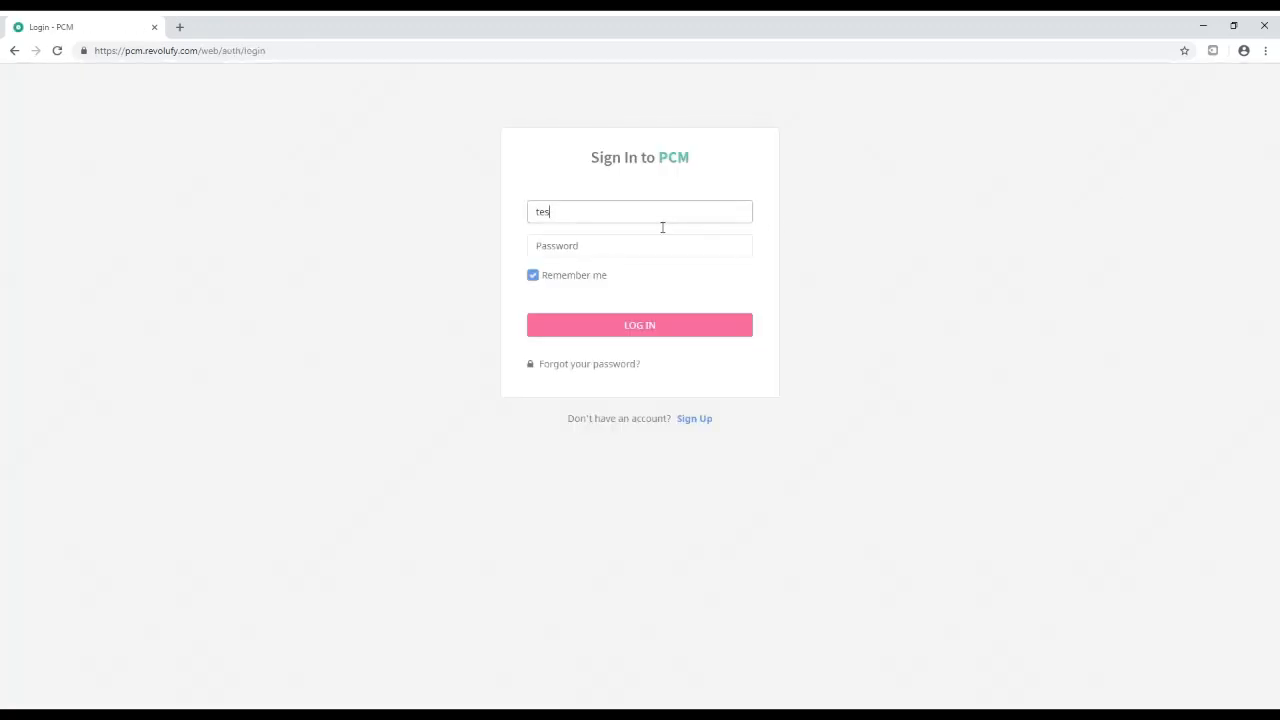
type("test@pcm.com")
key("Tab")
type("123")
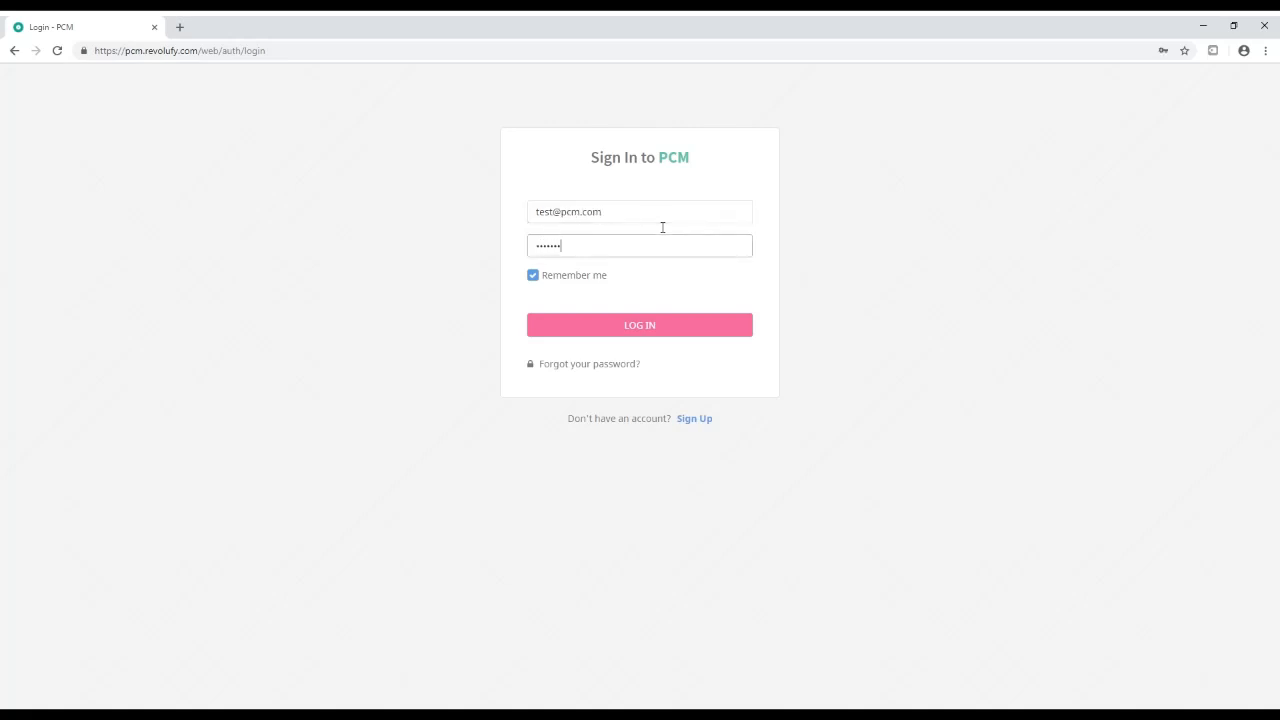
key("Return")
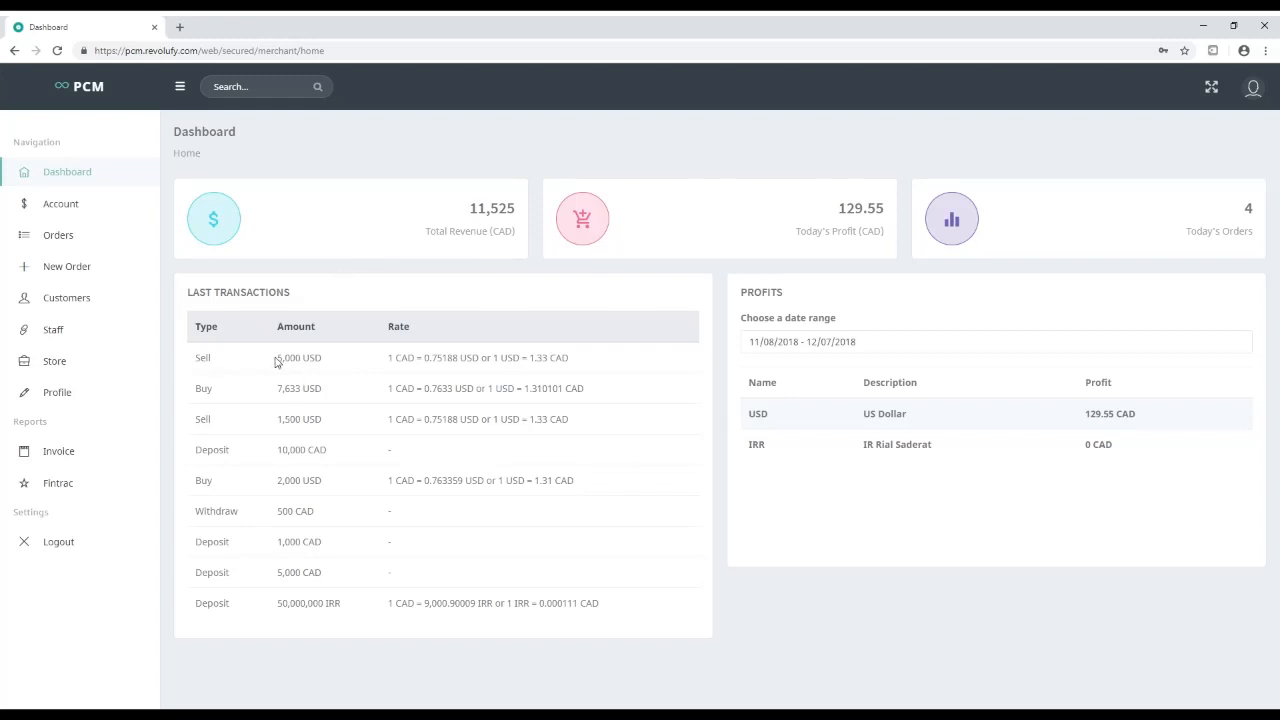
Review the newest sell transaction and the staff-created sell order in the store orders
left_click_drag(277, 362, 586, 360)
left_click(586, 360)
left_click(62, 240)
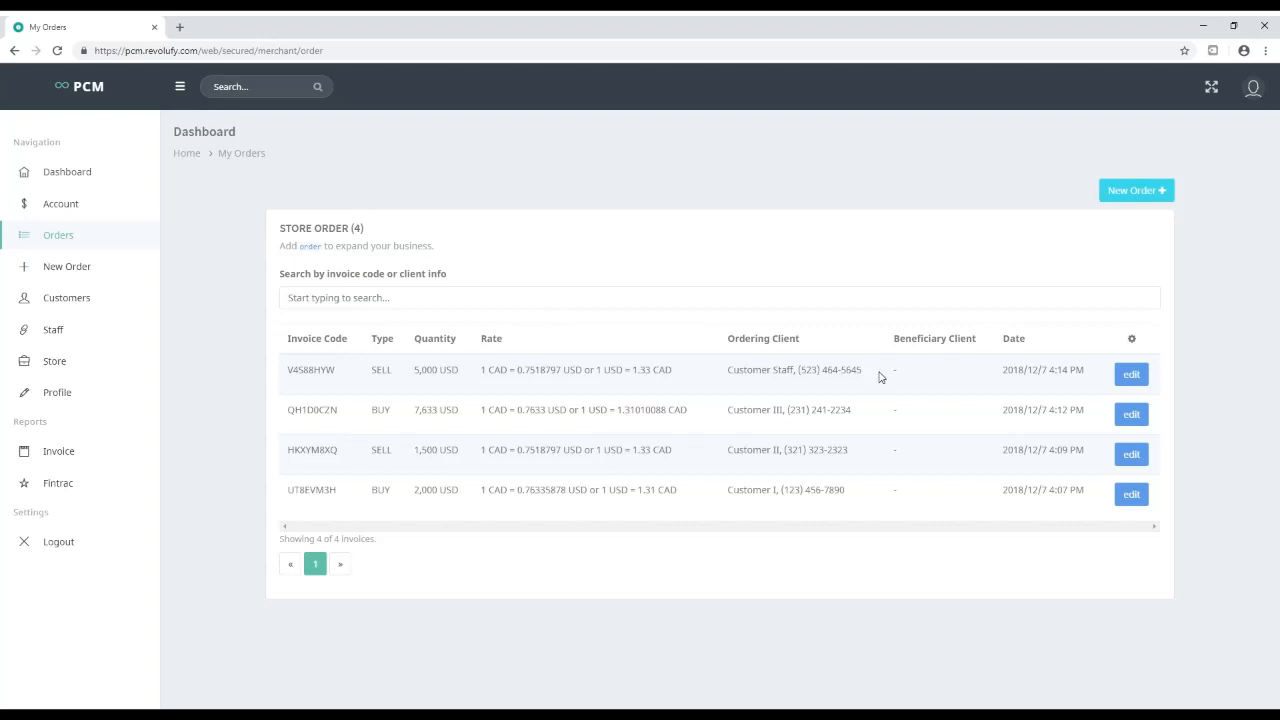
left_click_drag(880, 376, 770, 533)
left_click(326, 376)
left_click(827, 521)
Check today's USD profit of 129.55 CAD and revenue 11,525, then log out
left_click(65, 182)
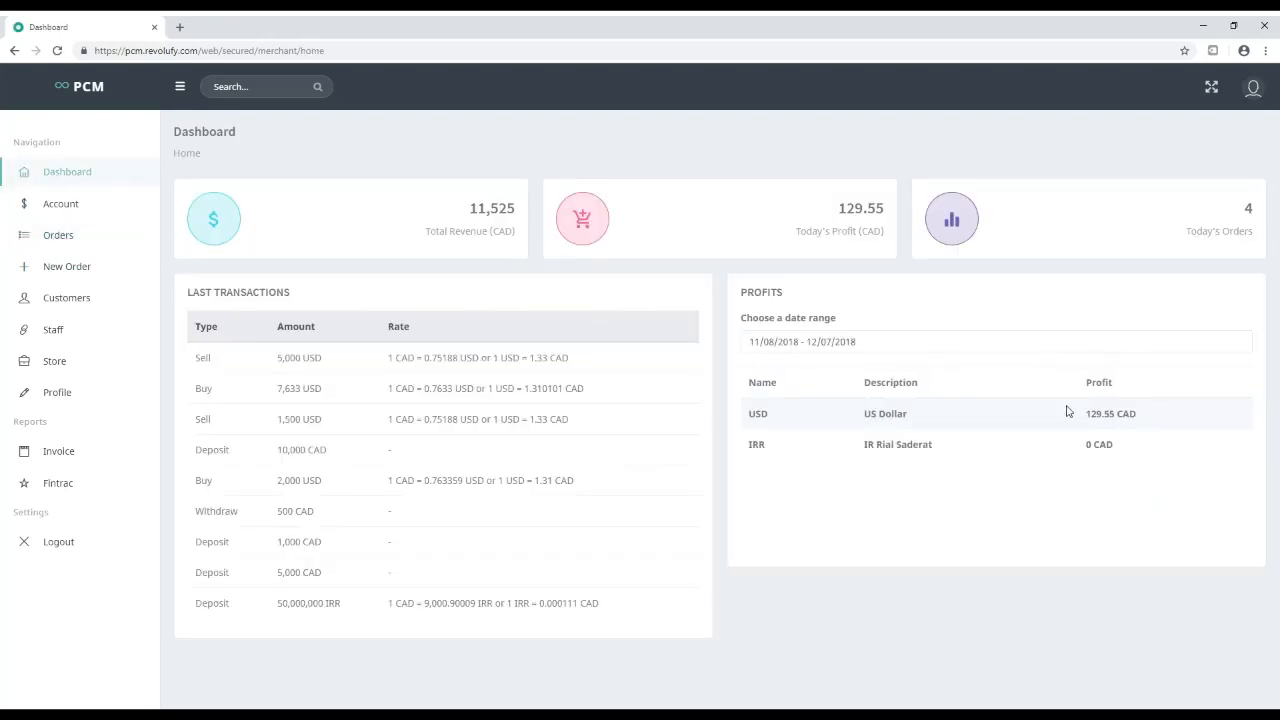
left_click_drag(1148, 418, 1046, 418)
left_click(1038, 420)
left_click_drag(836, 211, 915, 214)
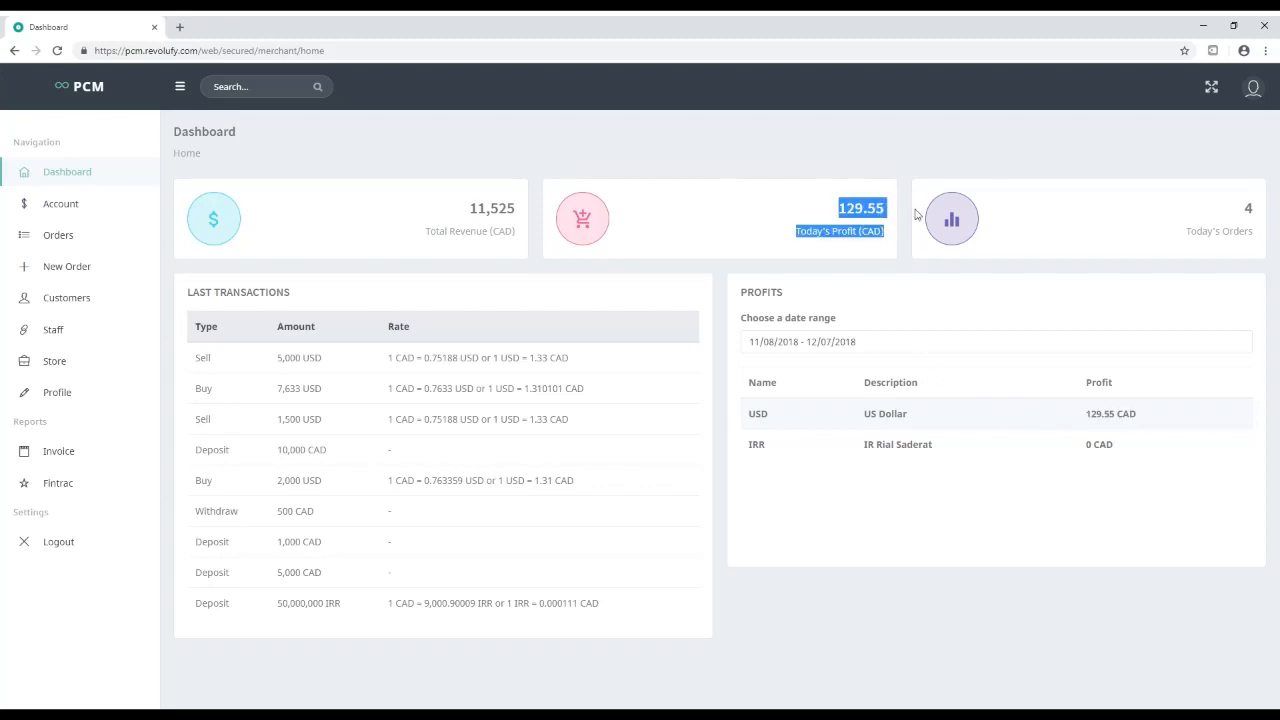
double_click(478, 209)
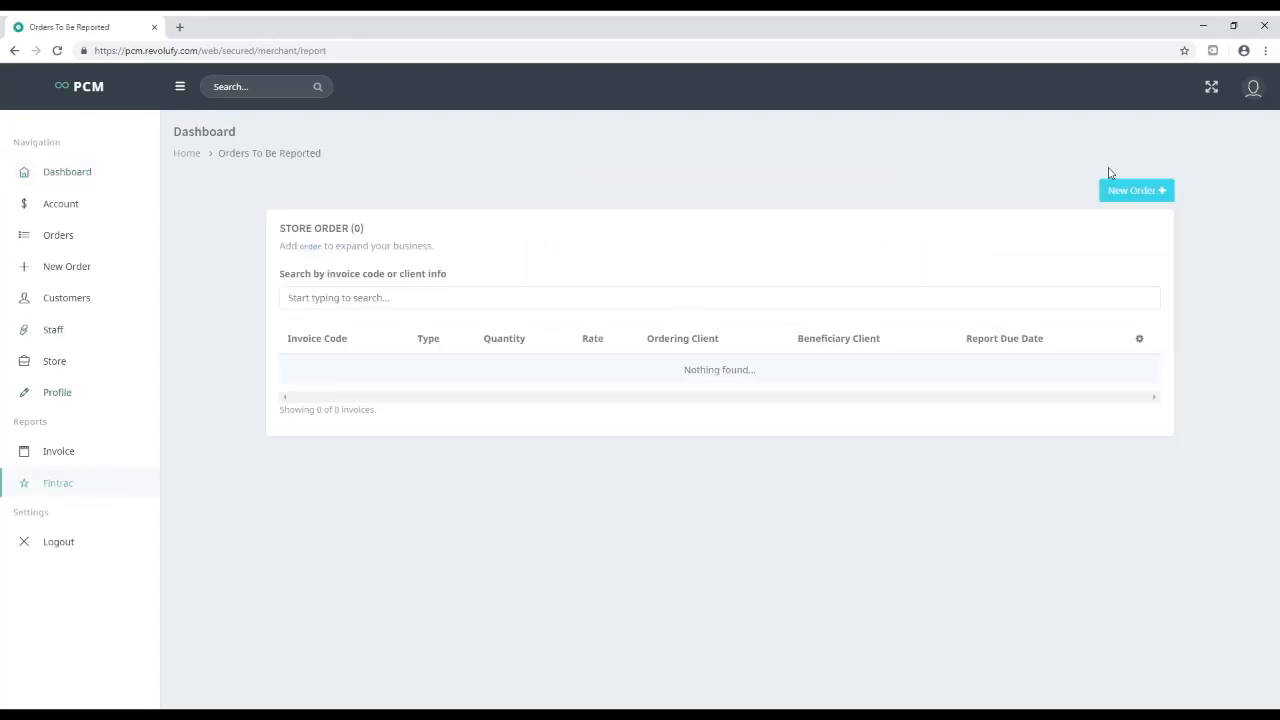
left_click(1252, 87)
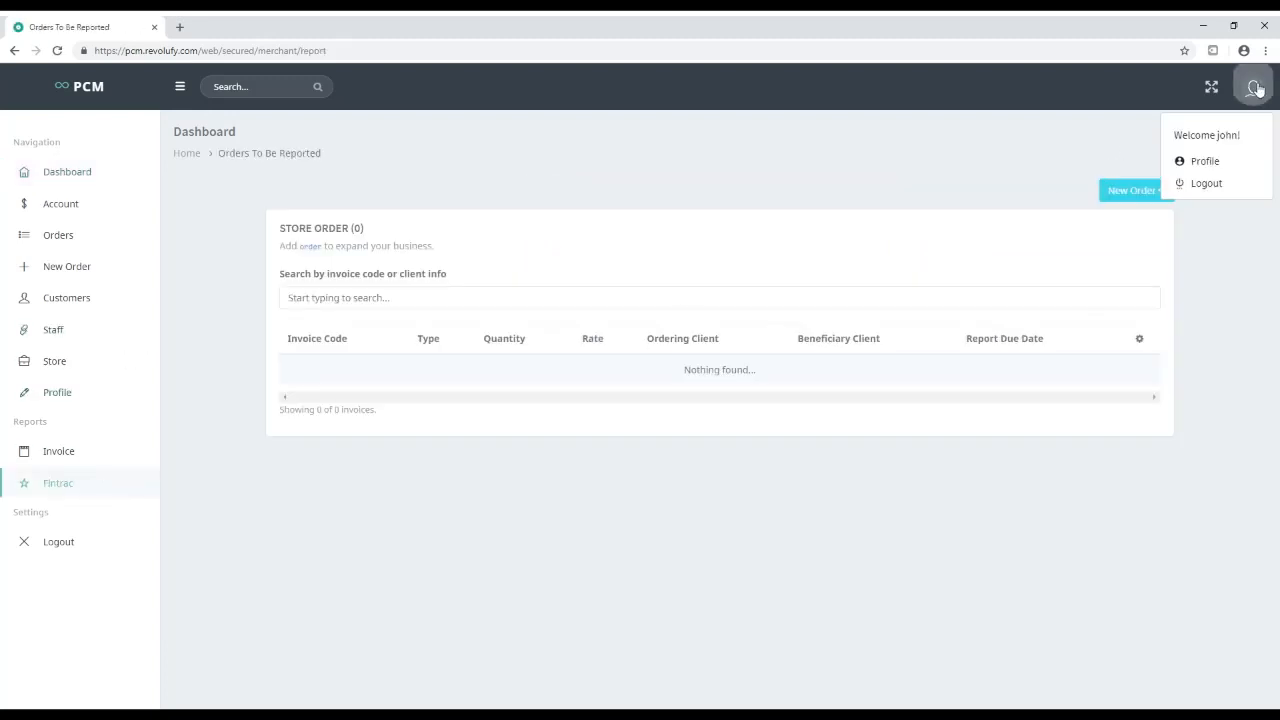
left_click(1221, 186)
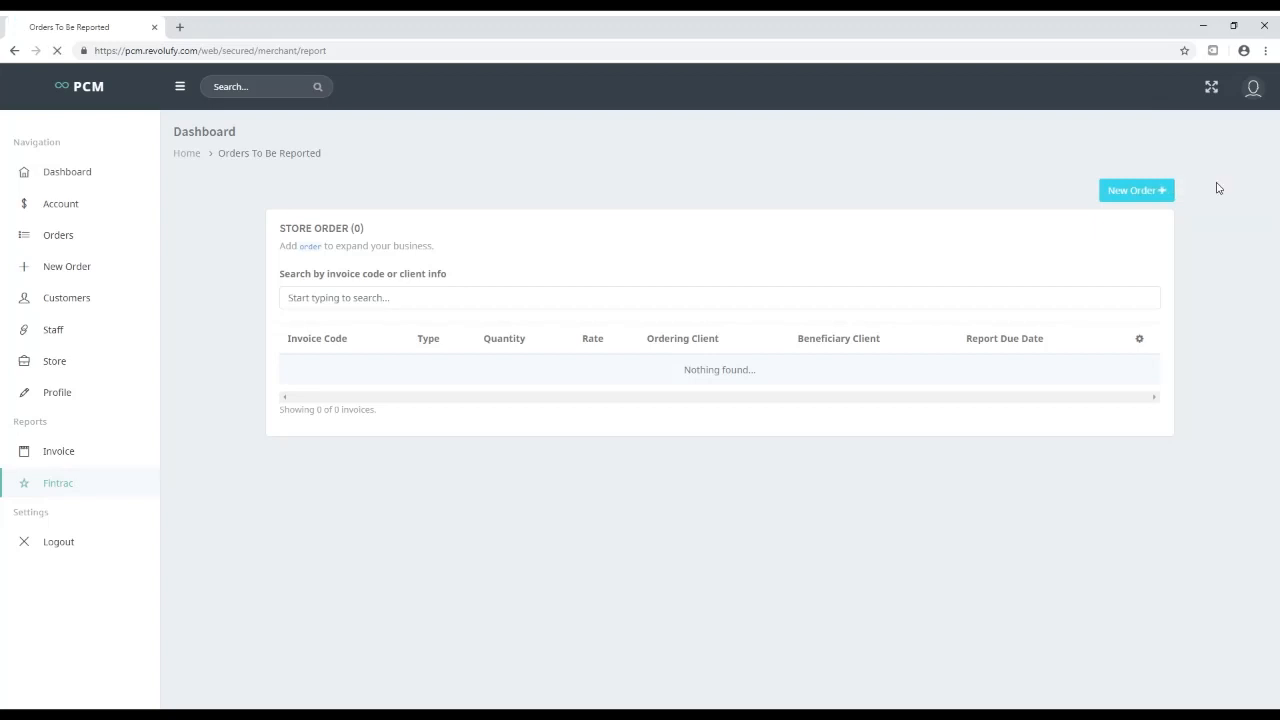